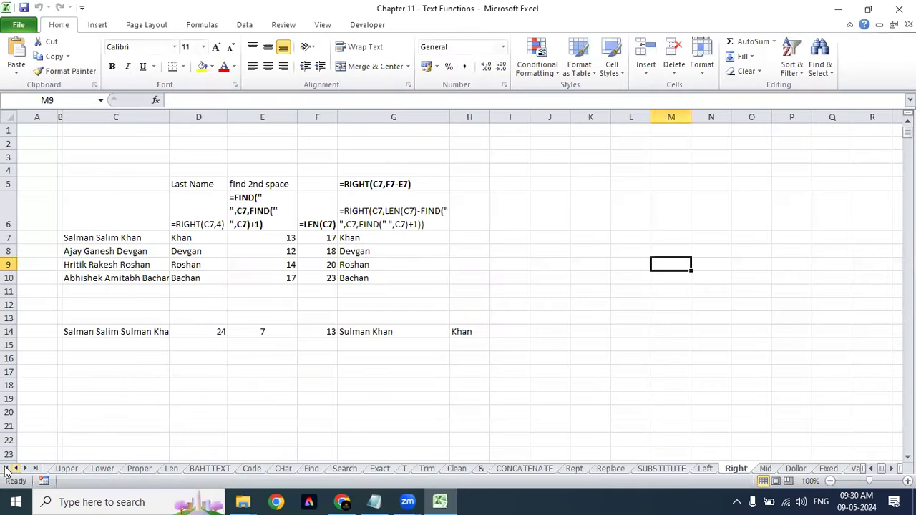
Step: Switch to the Text Functions sheet and select its index table to review it
click(8, 468)
click(79, 468)
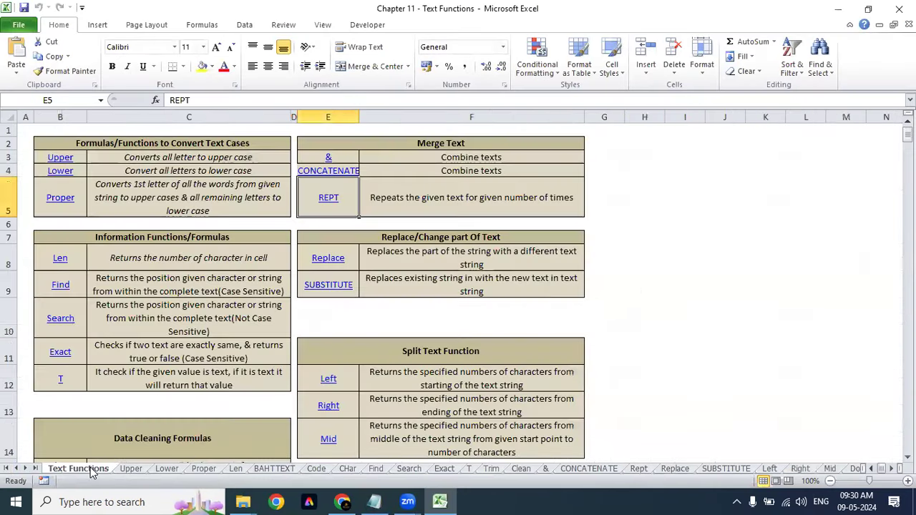
click(683, 258)
click(677, 196)
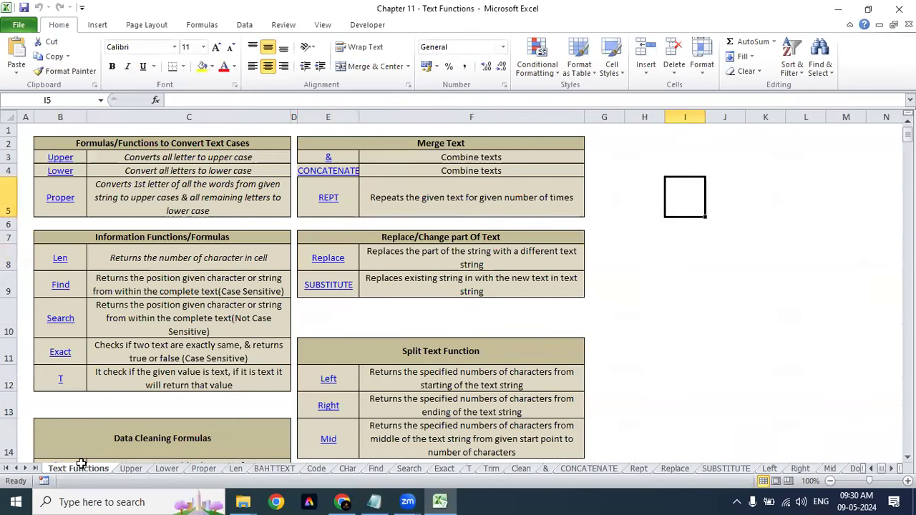
drag(85, 144, 468, 438)
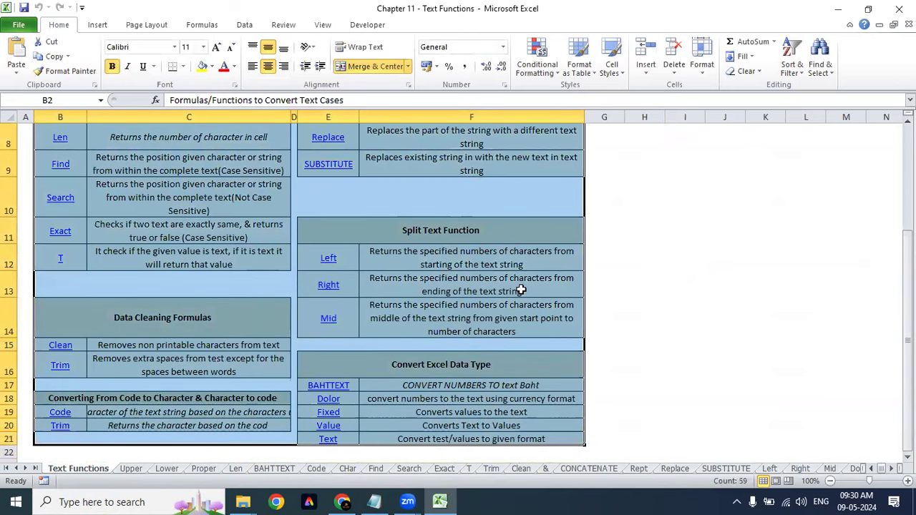
scroll(521, 289, up, 3)
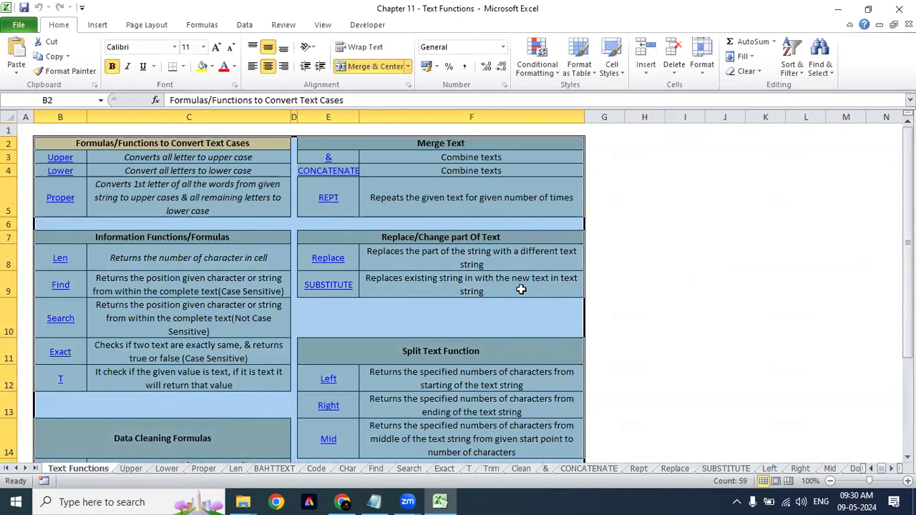
click(648, 168)
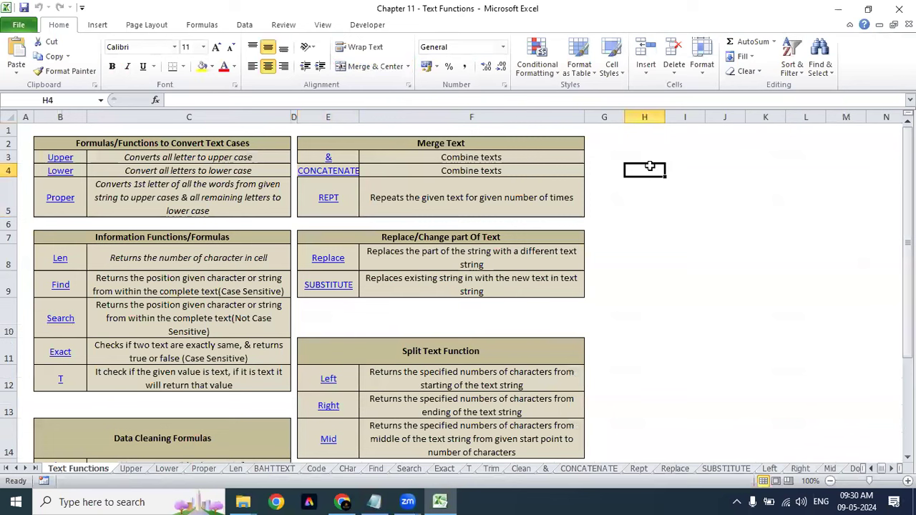
Step: Italicize the three case-conversion descriptions and review the Upper, Lower and Proper entries
drag(122, 158, 124, 200)
key(ctrl+i)
click(88, 159)
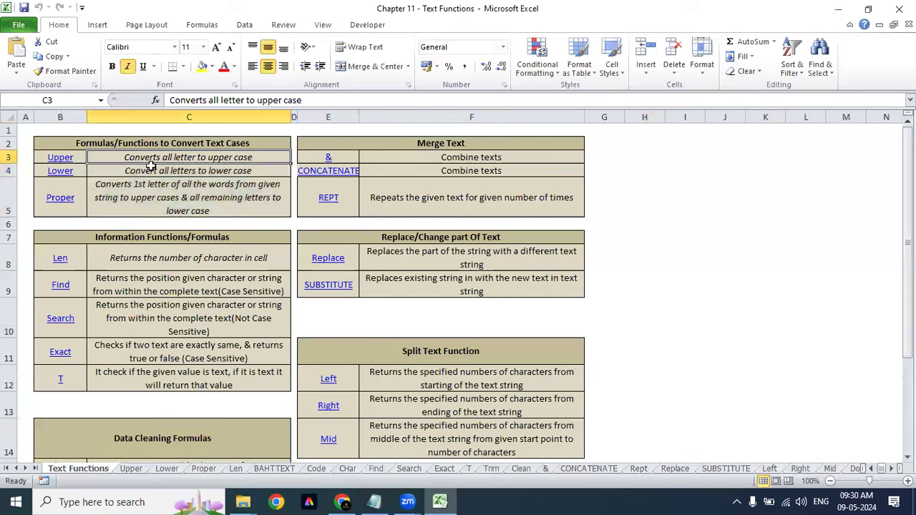
click(99, 143)
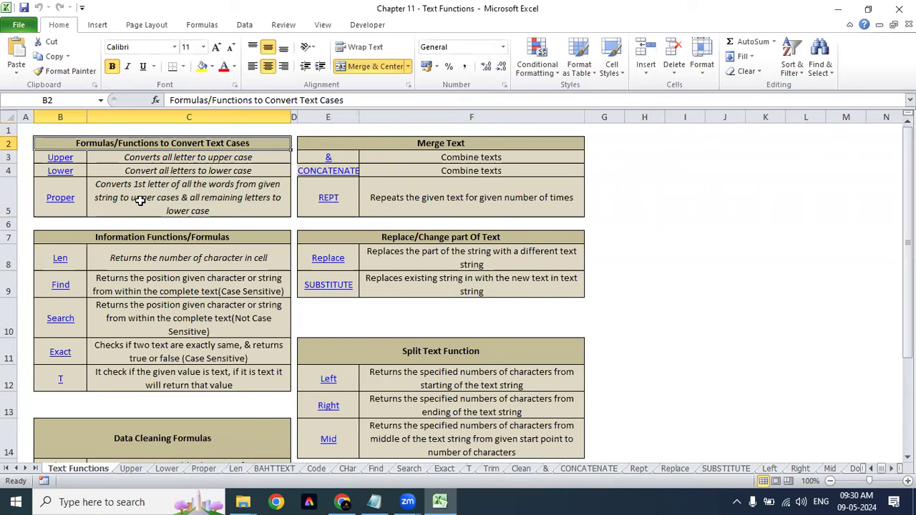
click(140, 202)
click(156, 171)
click(164, 157)
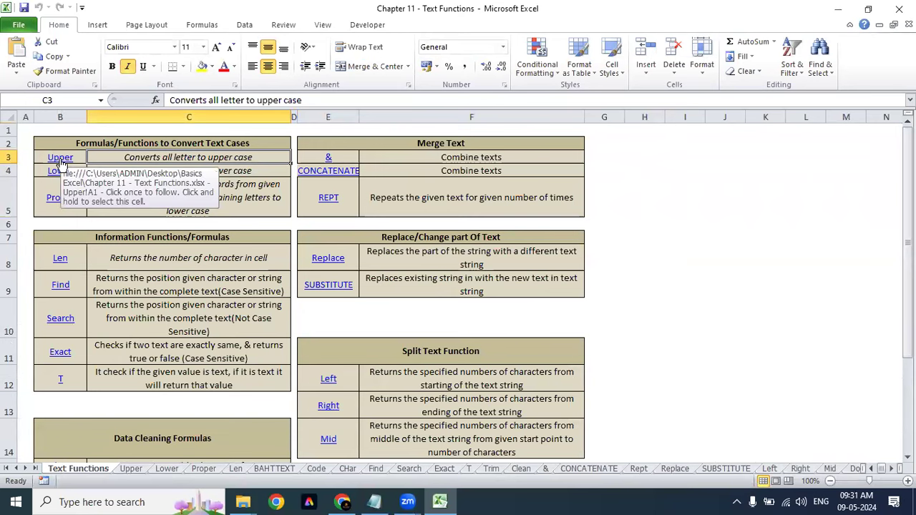
Step: Open the Upper sheet and review the sample sentence and its uppercase example
click(61, 163)
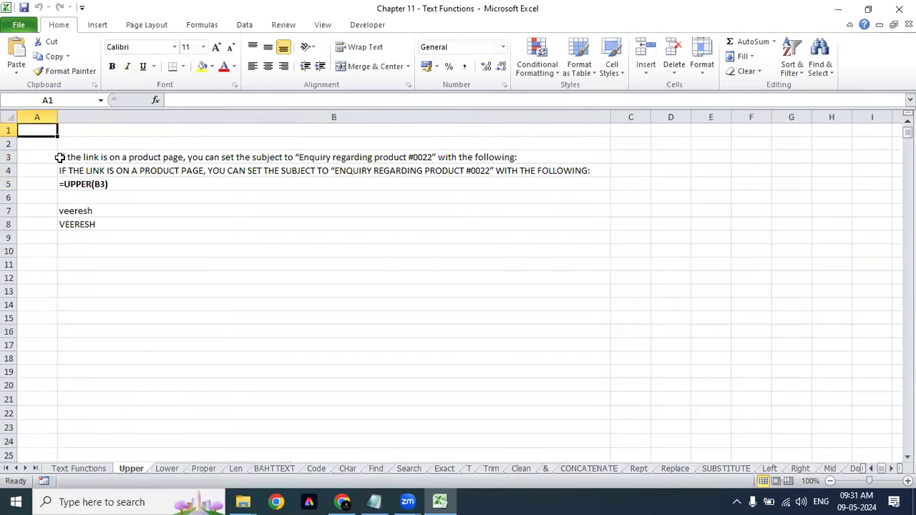
click(186, 236)
click(143, 156)
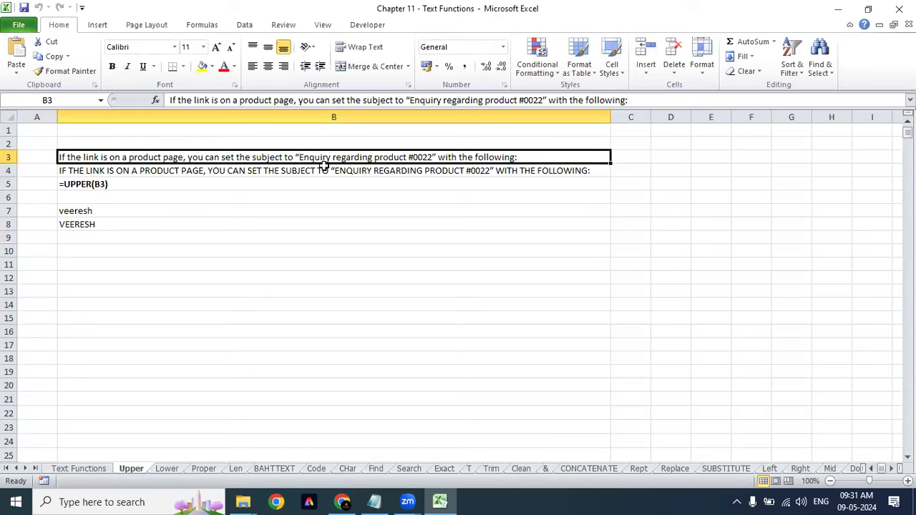
click(163, 238)
click(178, 166)
click(173, 181)
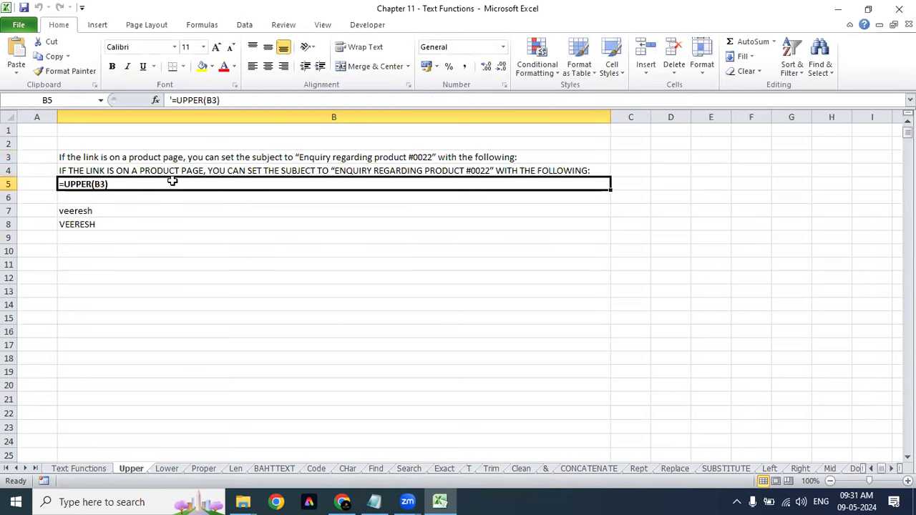
click(174, 166)
click(176, 158)
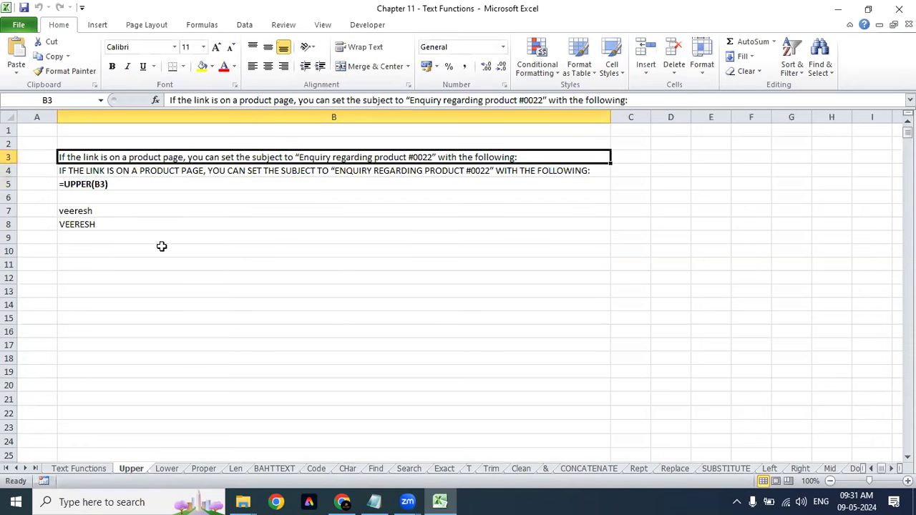
Step: Enter =UPPER(B3) in B10 to show the sentence in capitals
click(162, 246)
text(=upper)
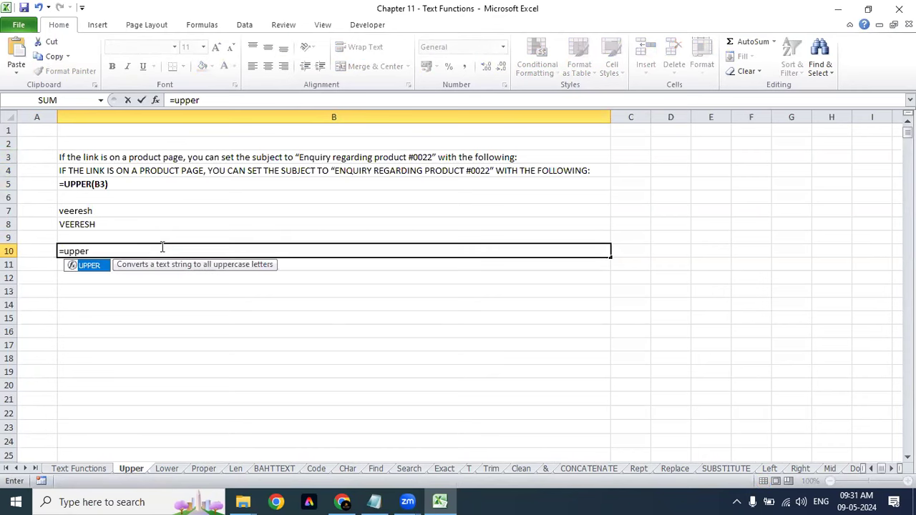
key(Tab)
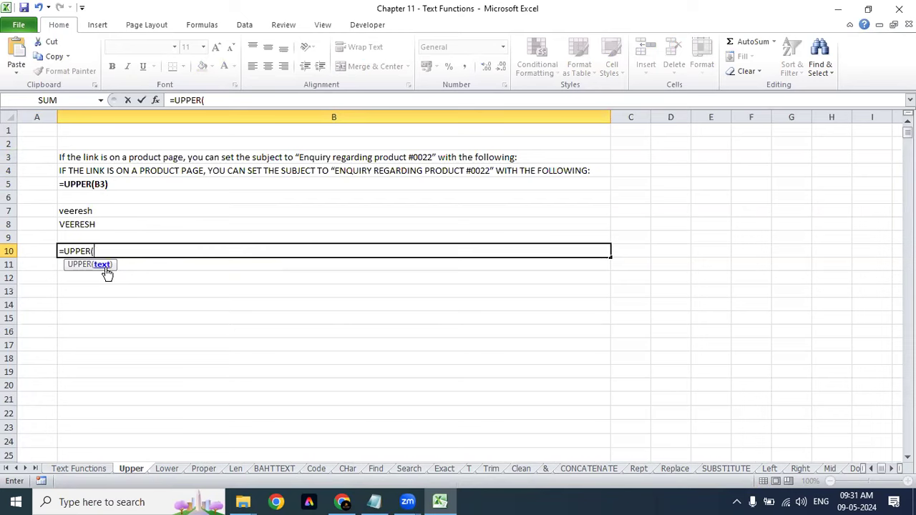
click(152, 159)
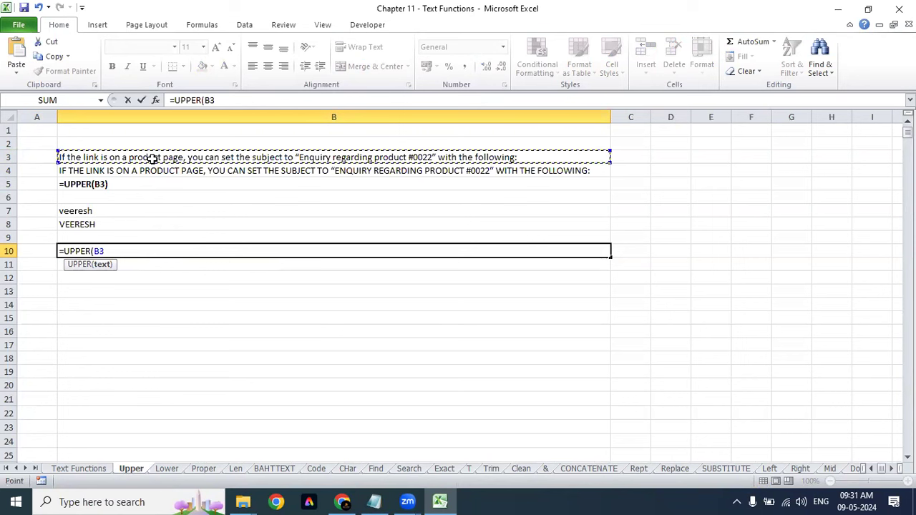
text())
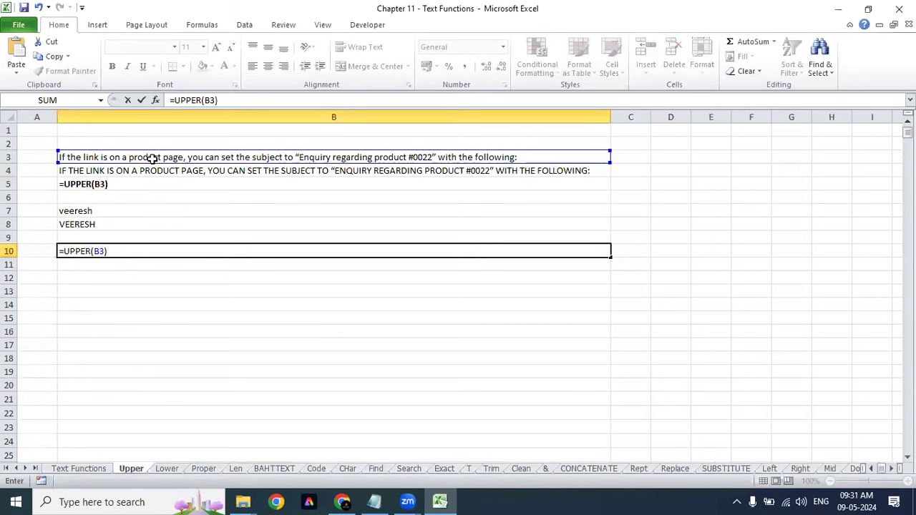
key(Return)
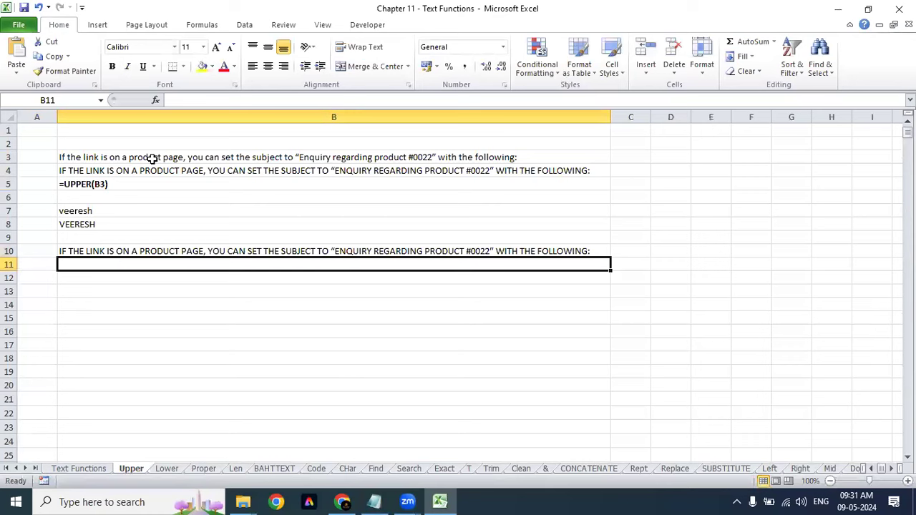
Step: Enter =LOWER(B10) in B11, then go back to the Text Functions sheet
text(=lo)
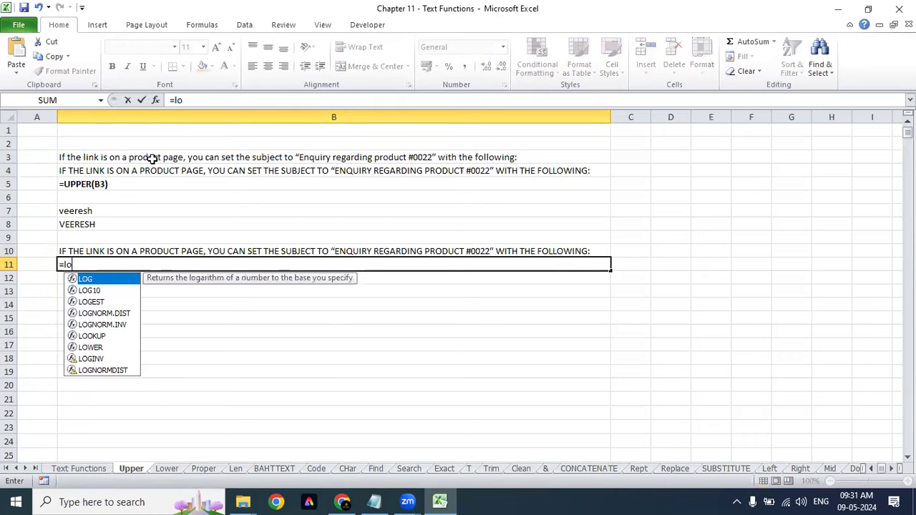
text(wer)
key(Tab)
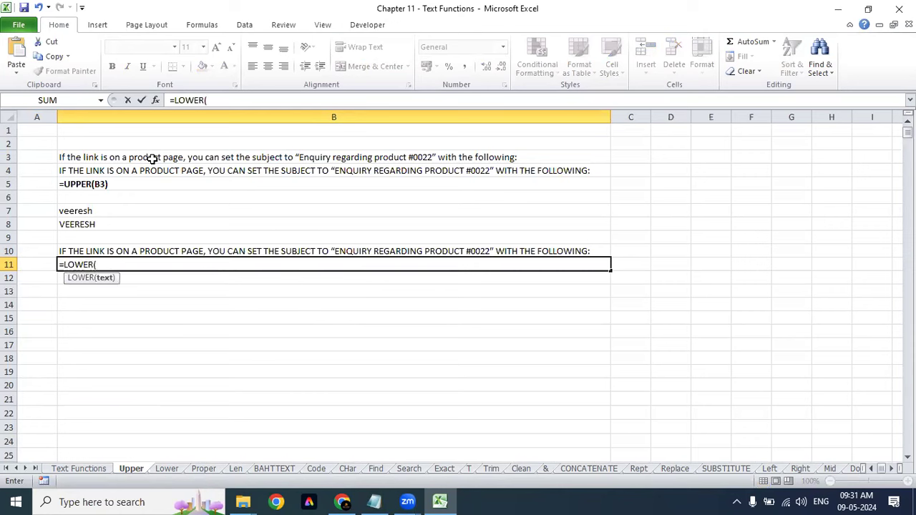
click(176, 248)
text())
key(Return)
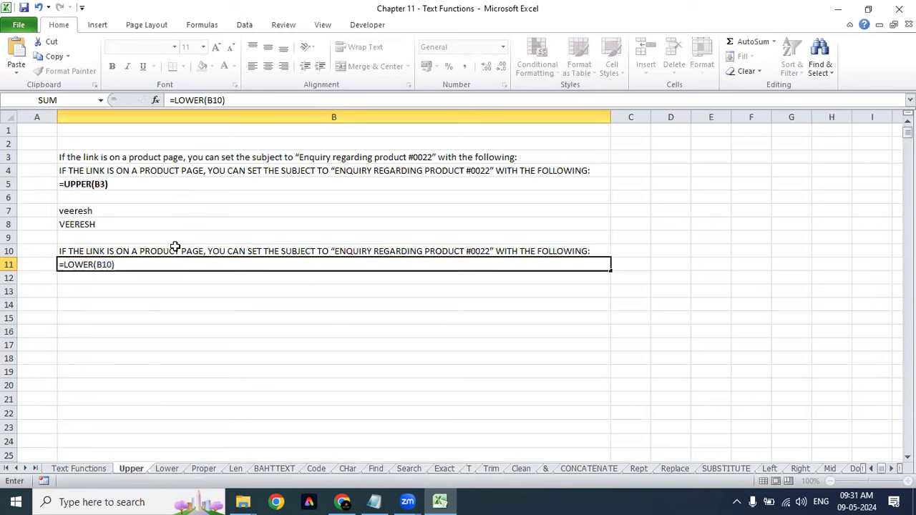
click(68, 469)
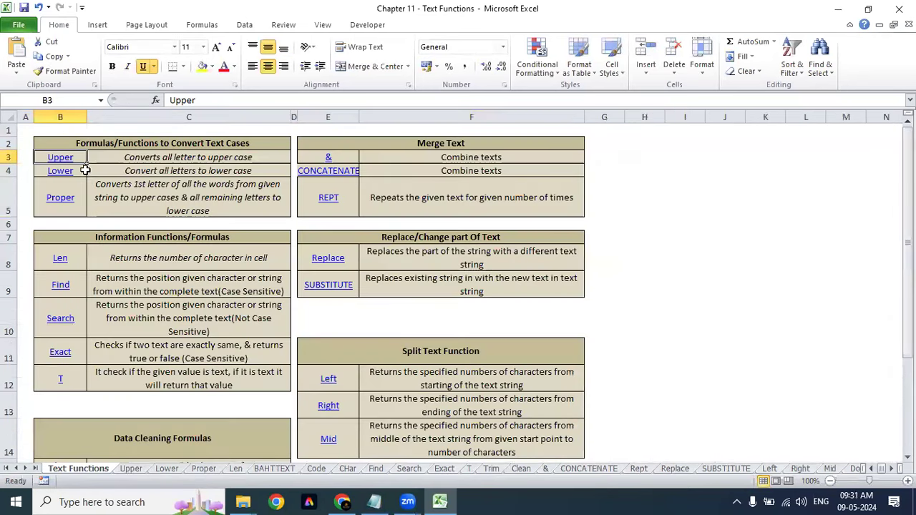
Step: Follow the Lower link, then view the Proper sheet and its PROPER formula in C8
click(63, 175)
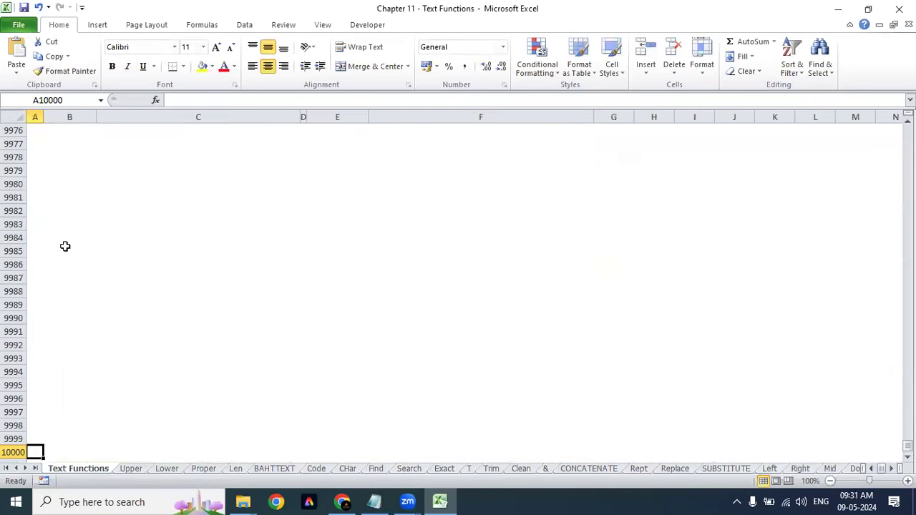
key(Up)
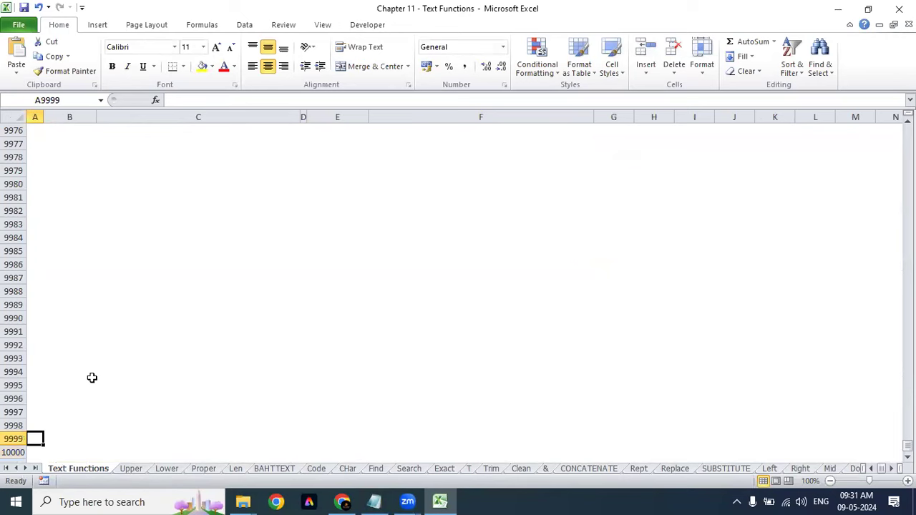
key(ctrl+Home)
click(62, 170)
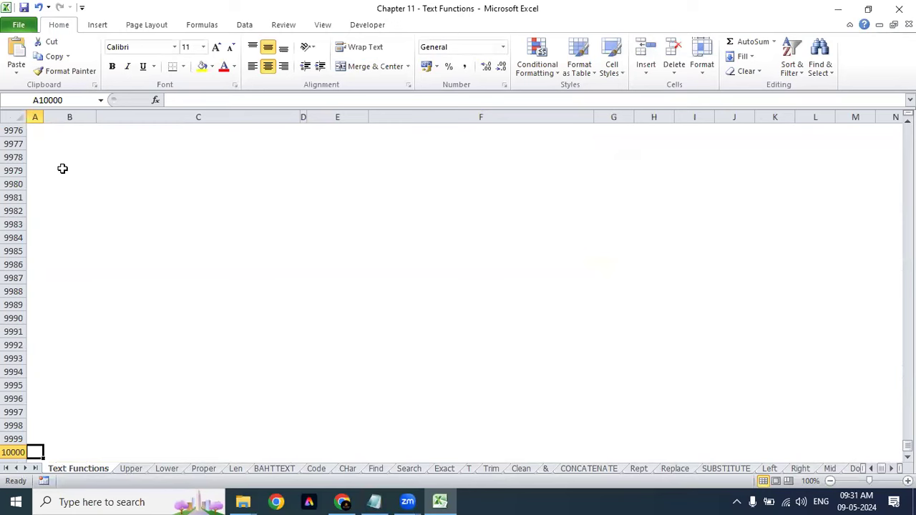
click(201, 467)
click(155, 304)
click(111, 322)
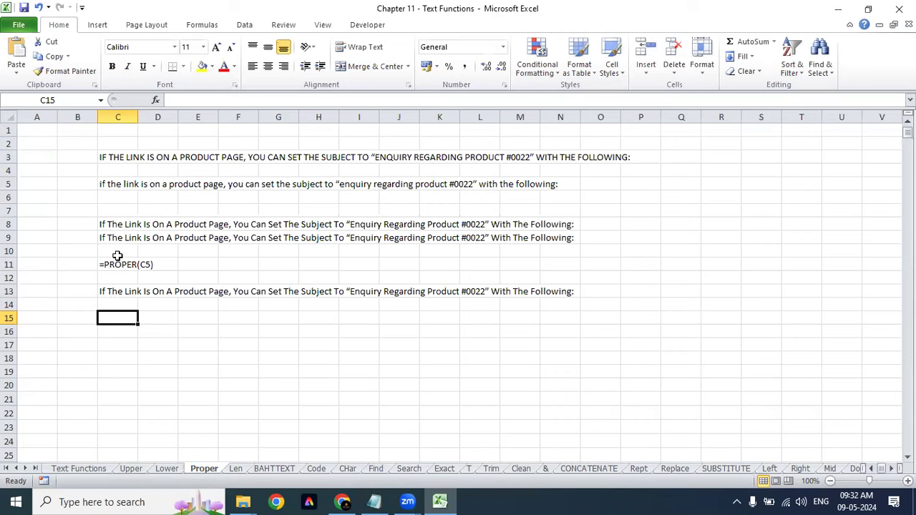
click(125, 225)
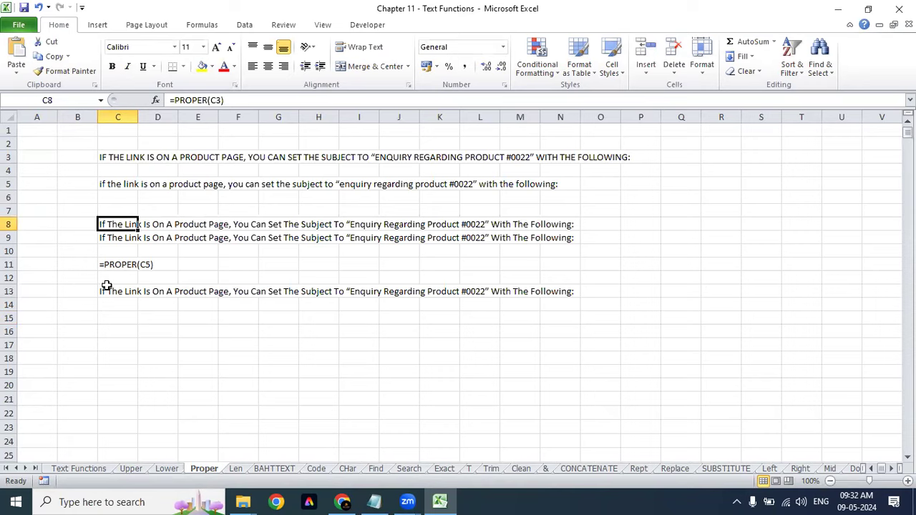
Step: Return to the index and open the Proper sheet through its hyperlink
click(68, 470)
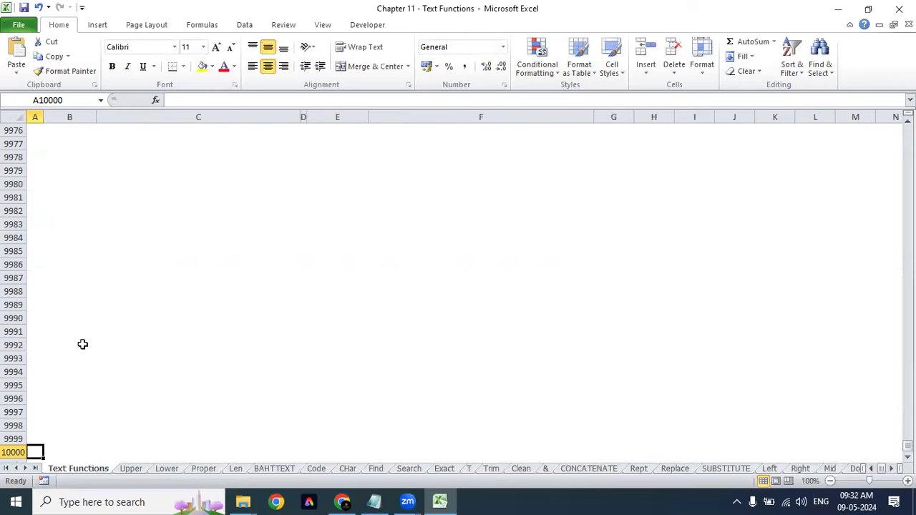
key(ctrl+Home)
click(182, 203)
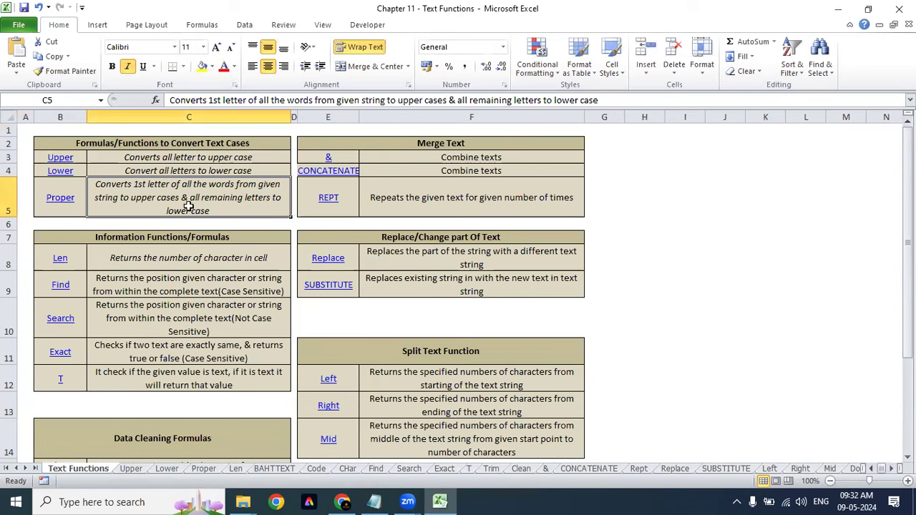
click(67, 200)
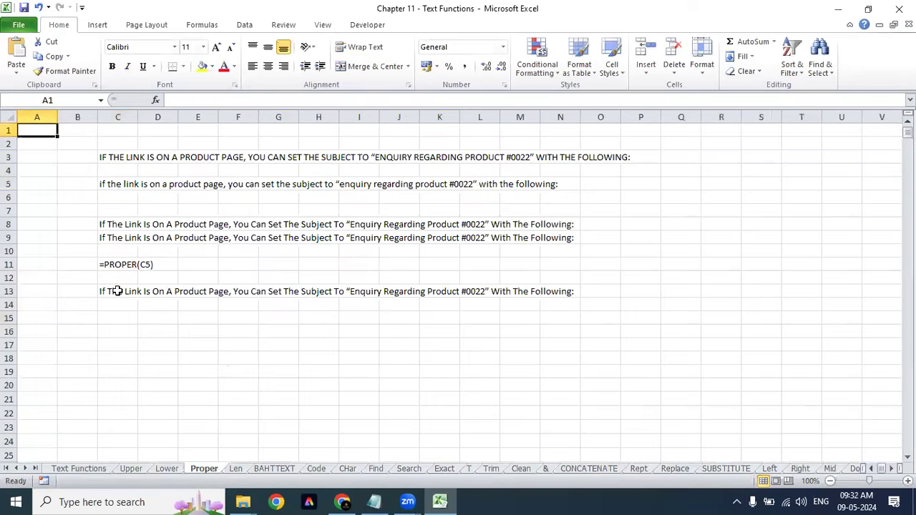
click(117, 324)
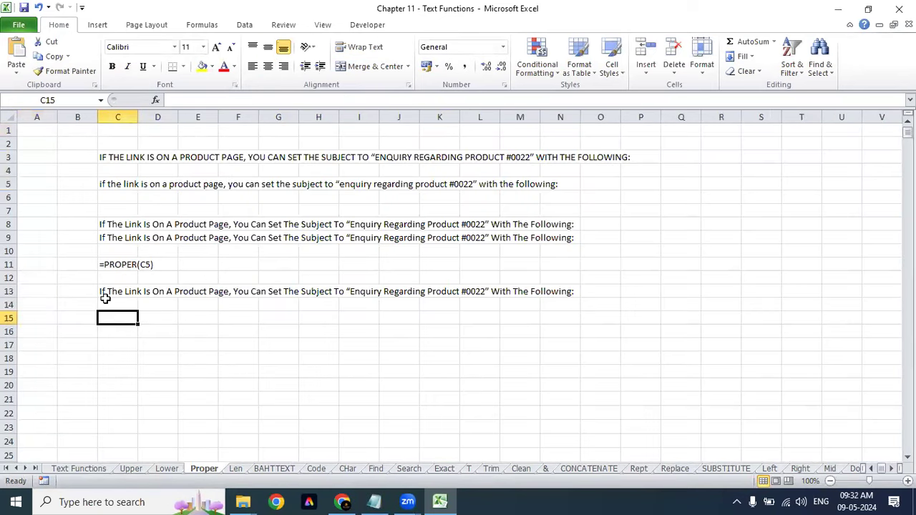
Step: Clear the old proper-case results in C8:C13 and the uppercase text in C3
click(114, 185)
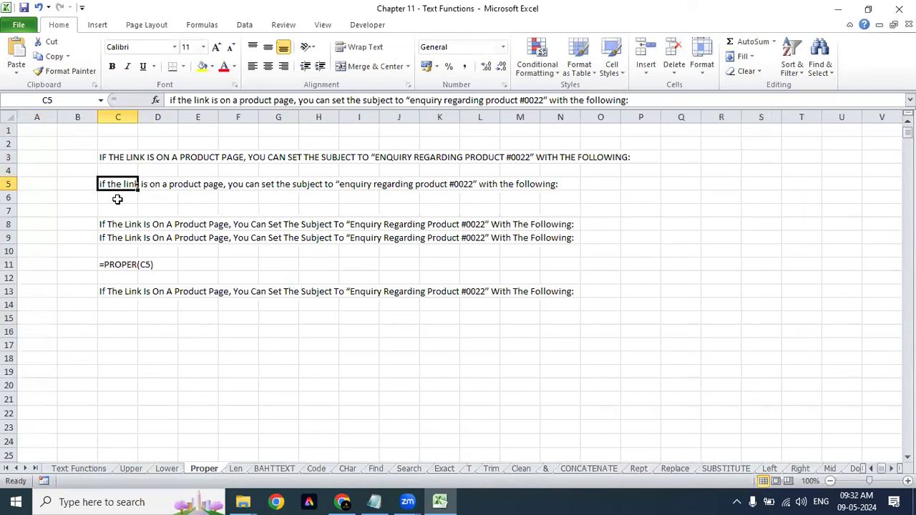
scroll(557, 292, up, 2)
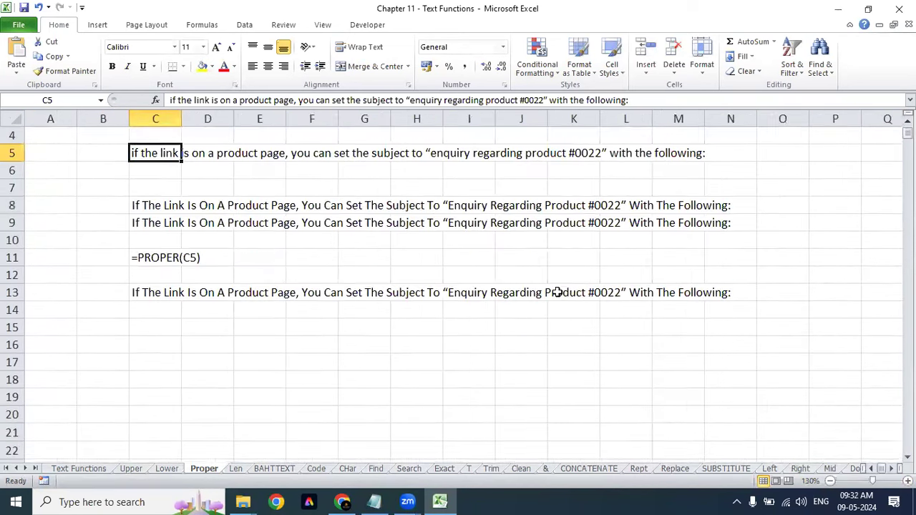
scroll(557, 293, up, 1)
drag(136, 258, 134, 337)
key(Delete)
click(156, 169)
key(Delete)
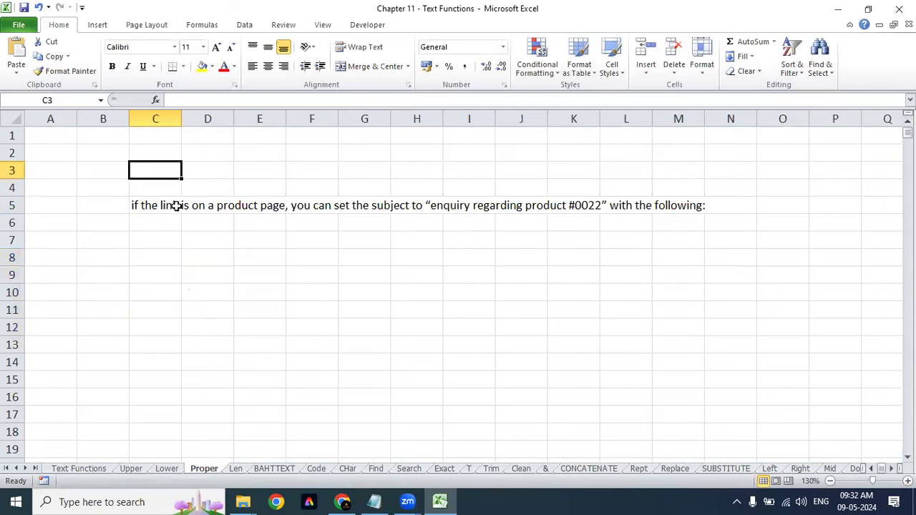
click(176, 210)
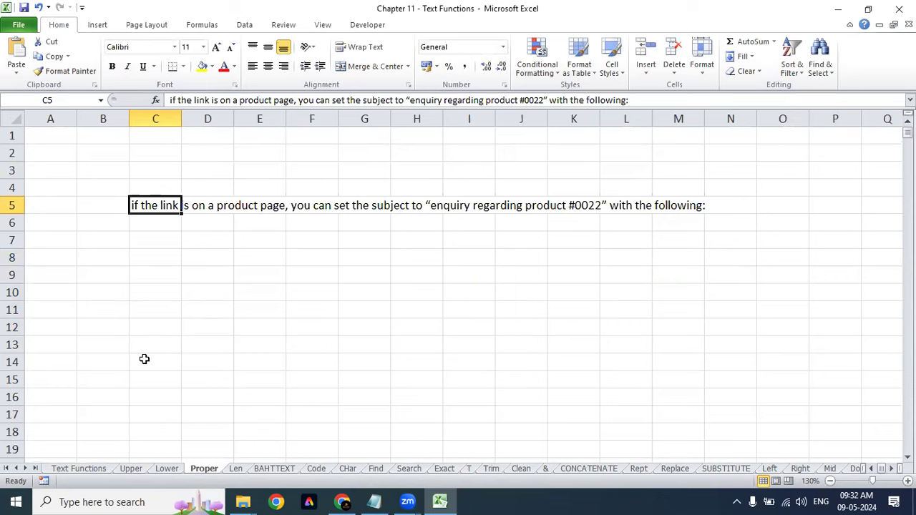
Step: Enter =PROPER(C5) in C7 to capitalise each word of the sentence
click(150, 249)
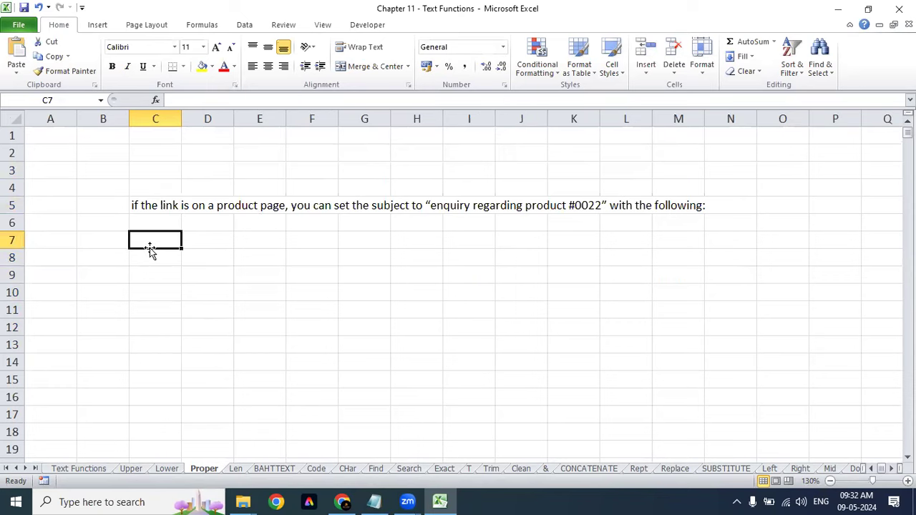
text(=proper)
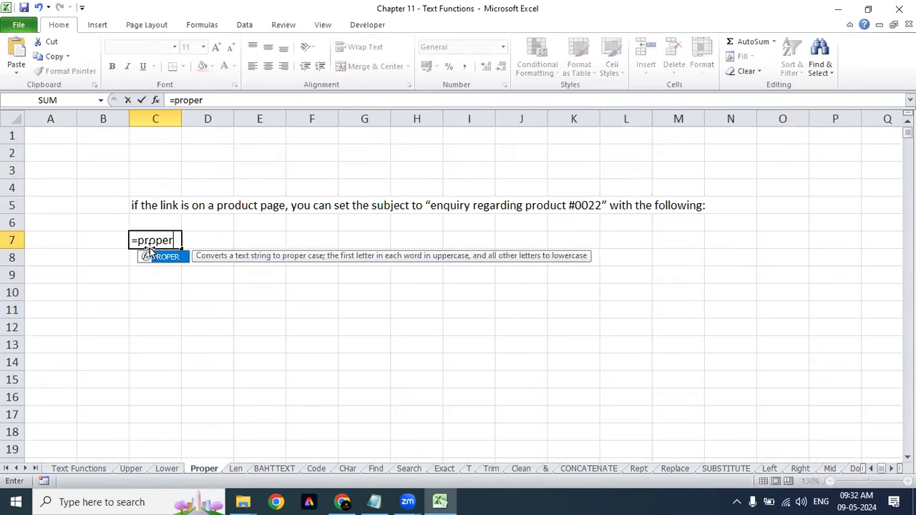
key(Tab)
click(156, 204)
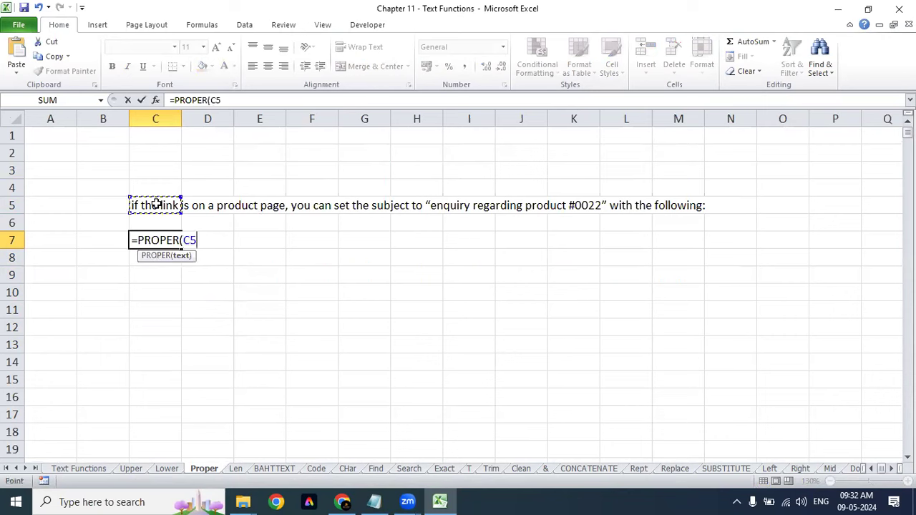
text())
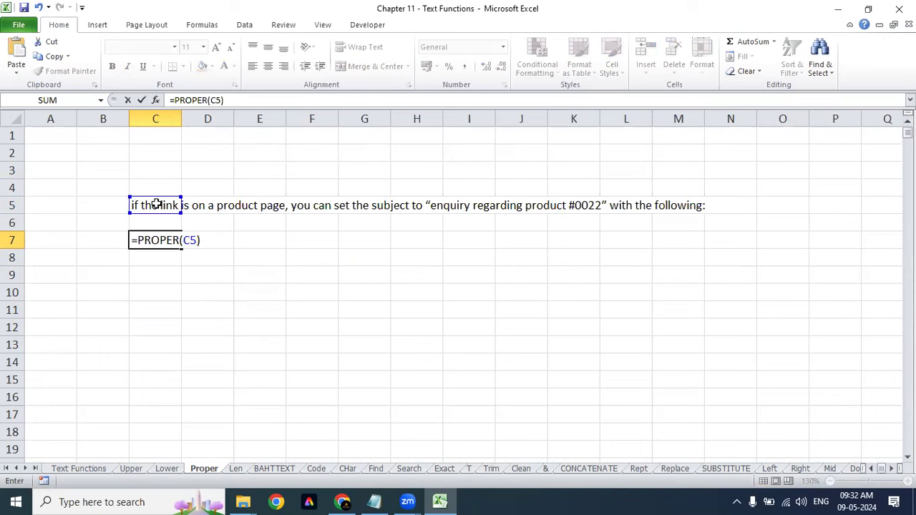
key(Return)
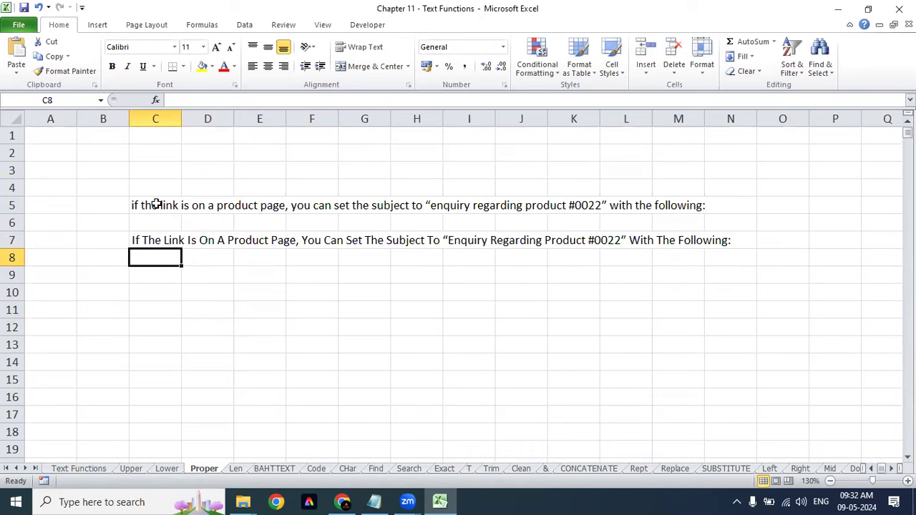
click(78, 468)
Step: Select the Information Functions heading and the Len-to-T descriptions on the index
click(126, 265)
click(108, 236)
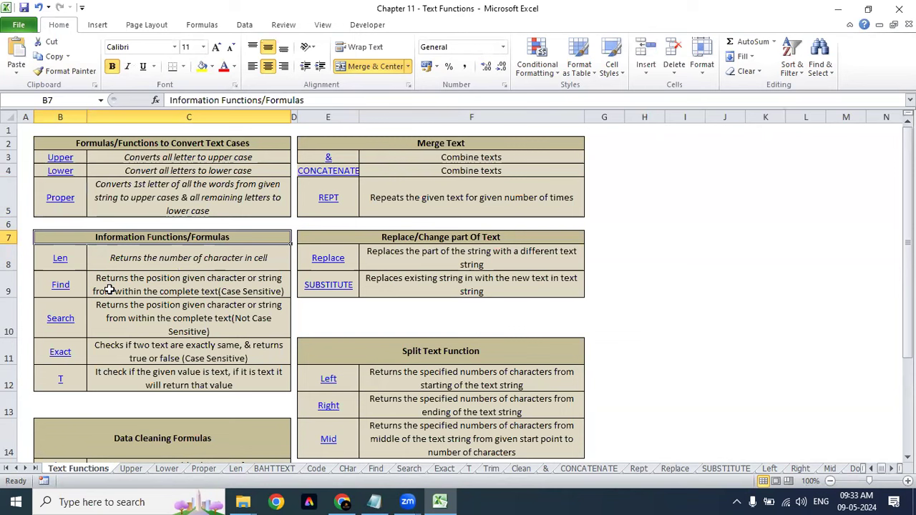
drag(113, 259, 114, 371)
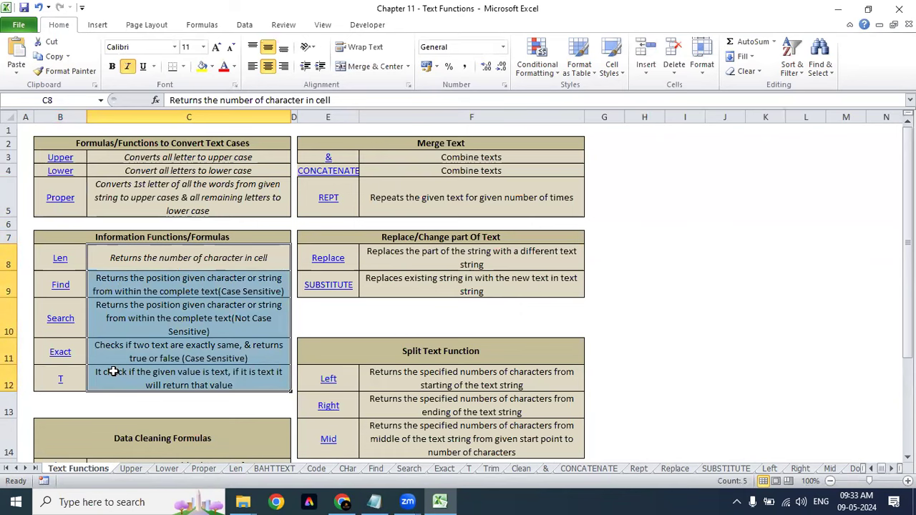
click(137, 251)
click(59, 259)
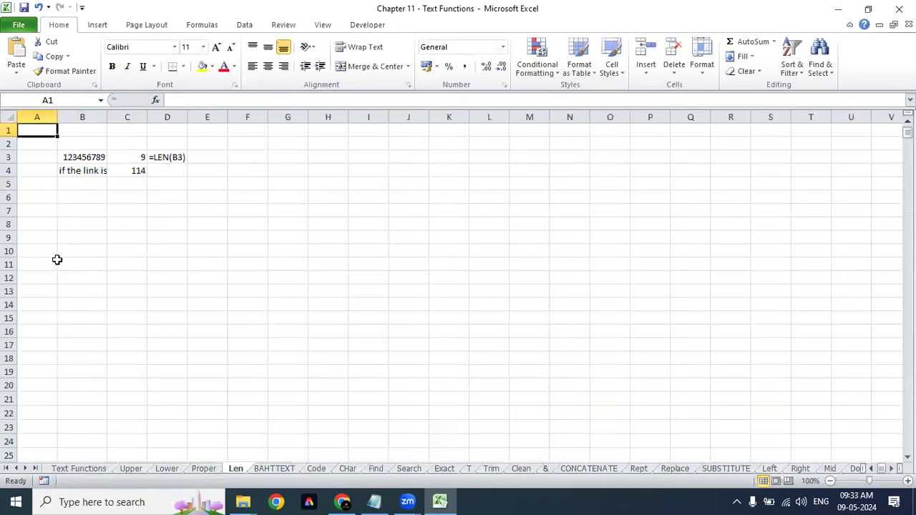
click(220, 208)
click(282, 169)
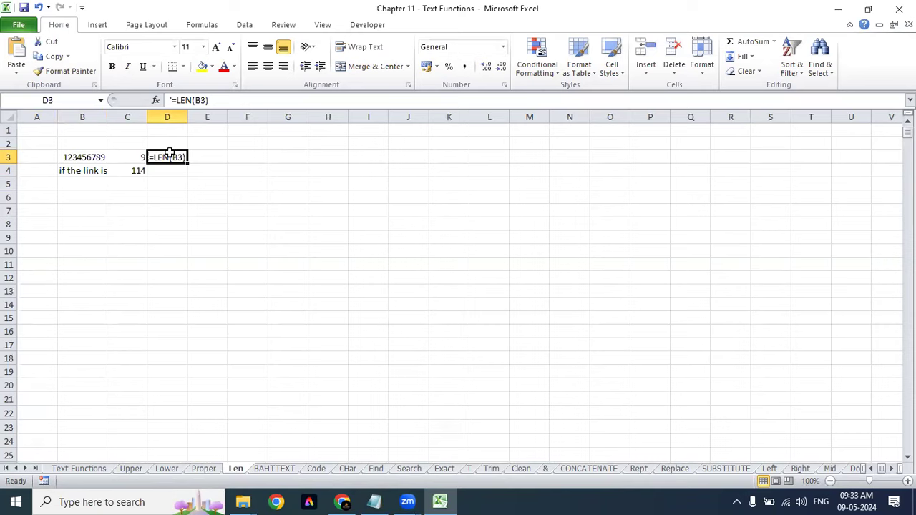
click(251, 156)
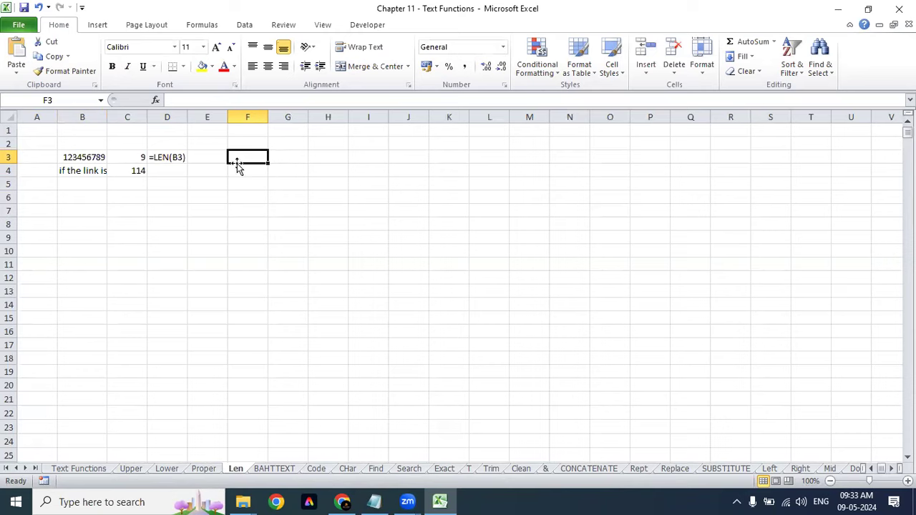
Step: Enter =LEN(F3) in H3
click(345, 163)
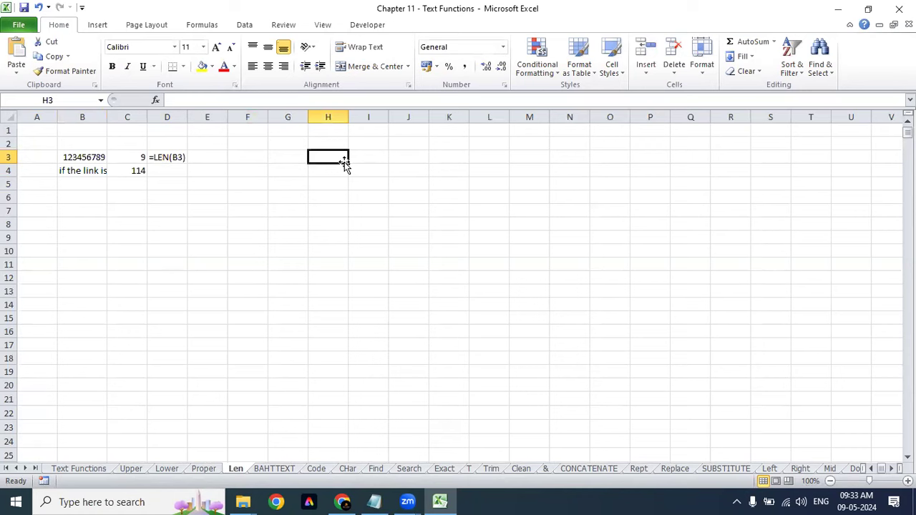
text(=)
click(262, 159)
key(BackSpace)
key(BackSpace)
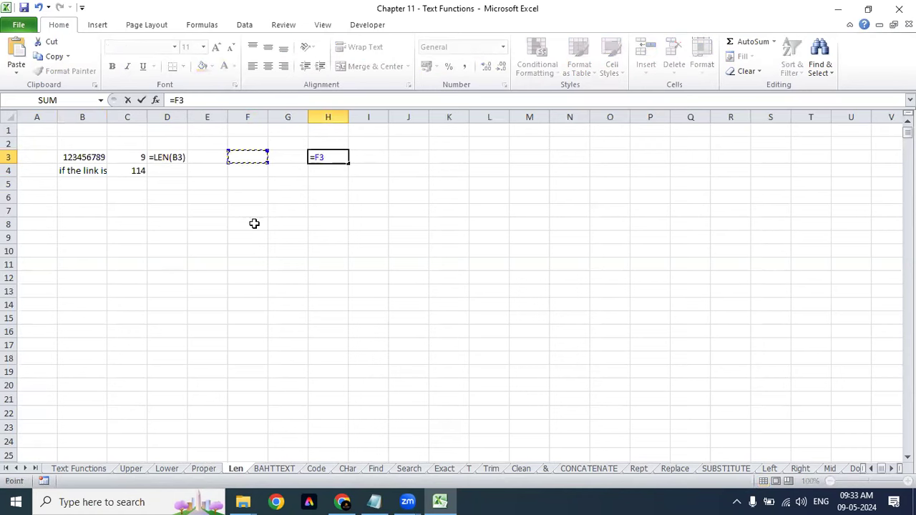
text(LEN()
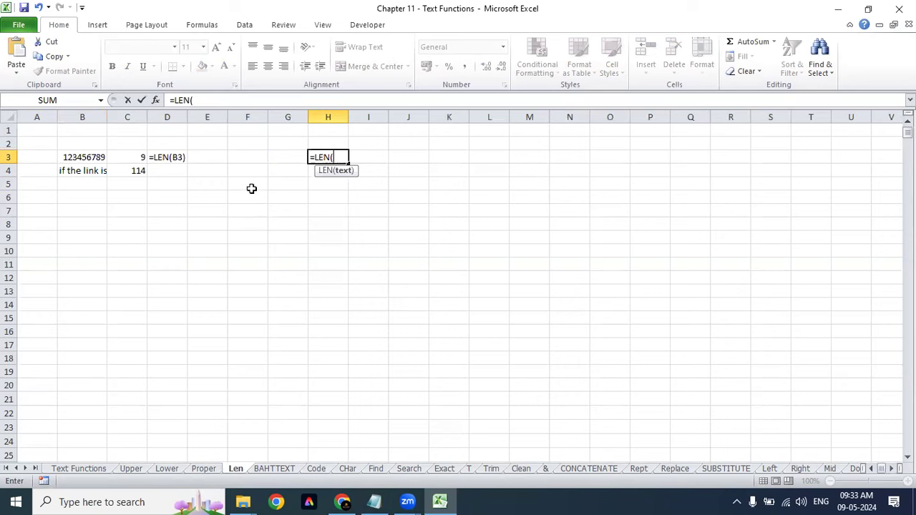
click(257, 154)
text())
key(Return)
Step: Enter a single space in F3 so H3 counts 1 character
key(Up)
key(Left)
key(Left)
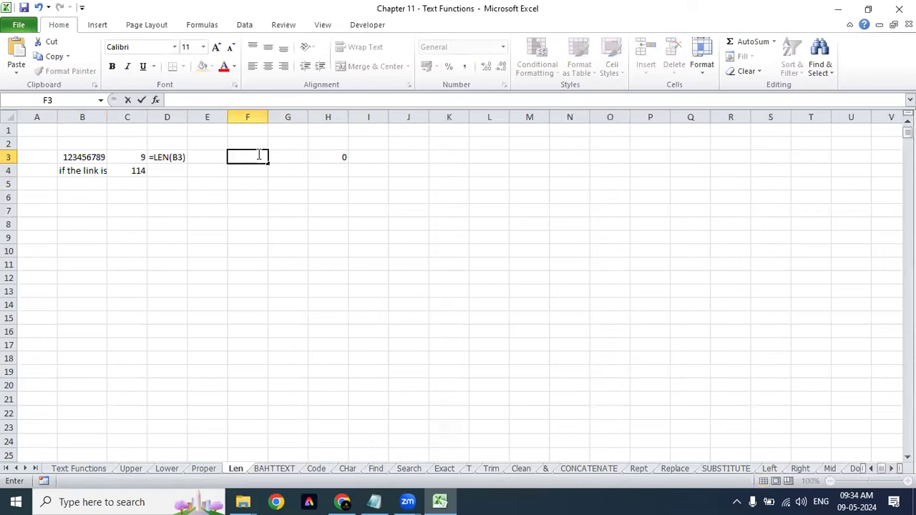
key(Return)
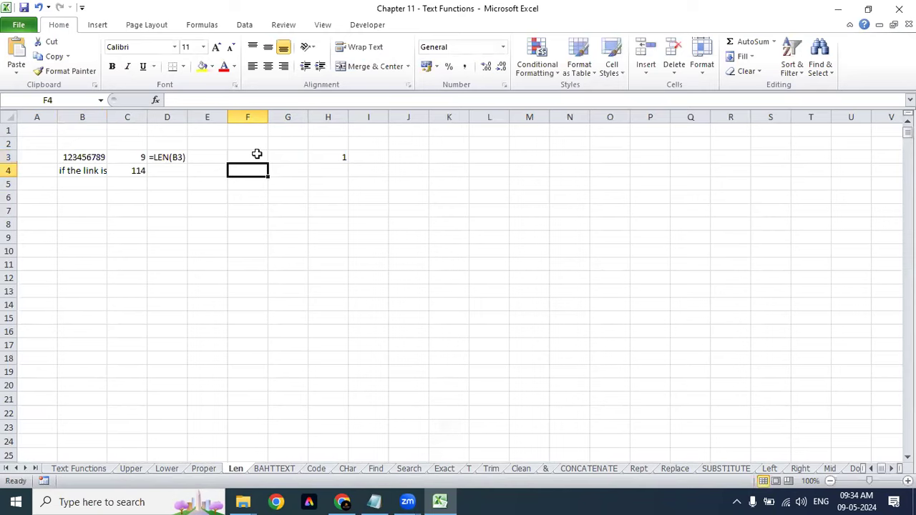
key(Up)
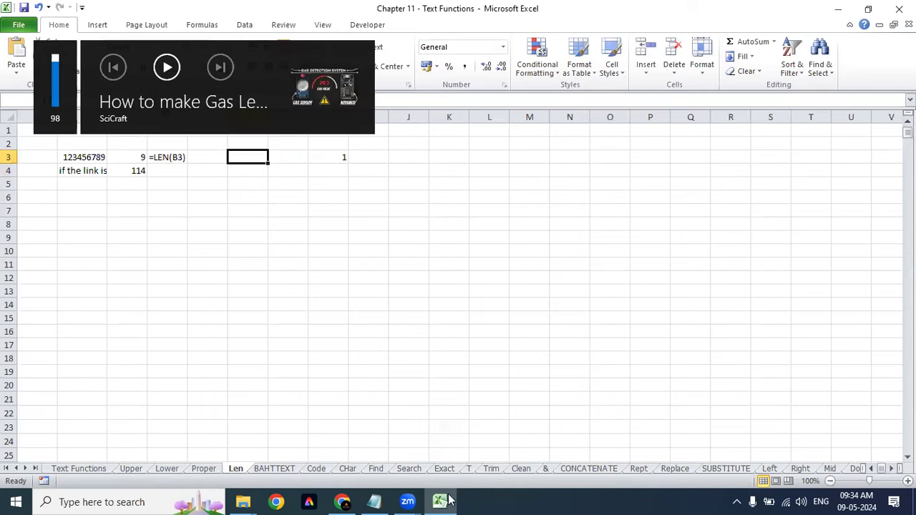
click(342, 225)
click(254, 155)
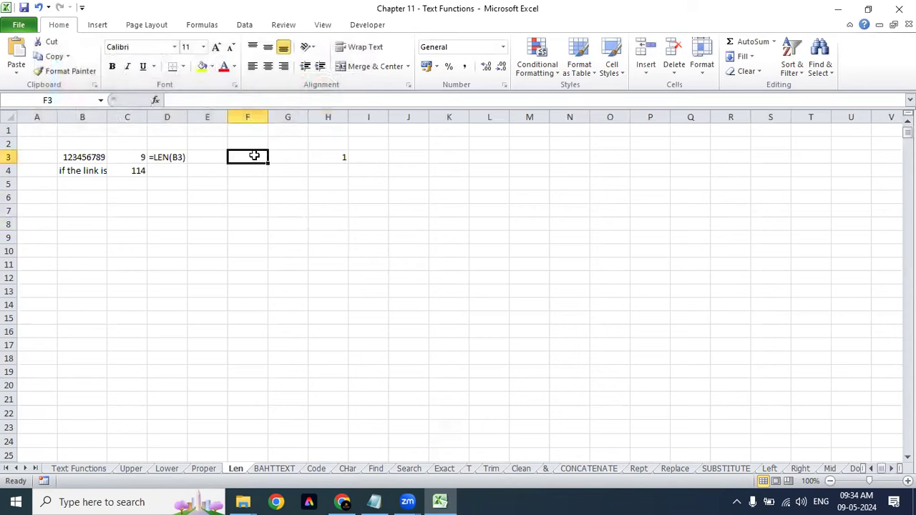
Step: Type ASDCF!@#$%^& into F3
double_click(254, 156)
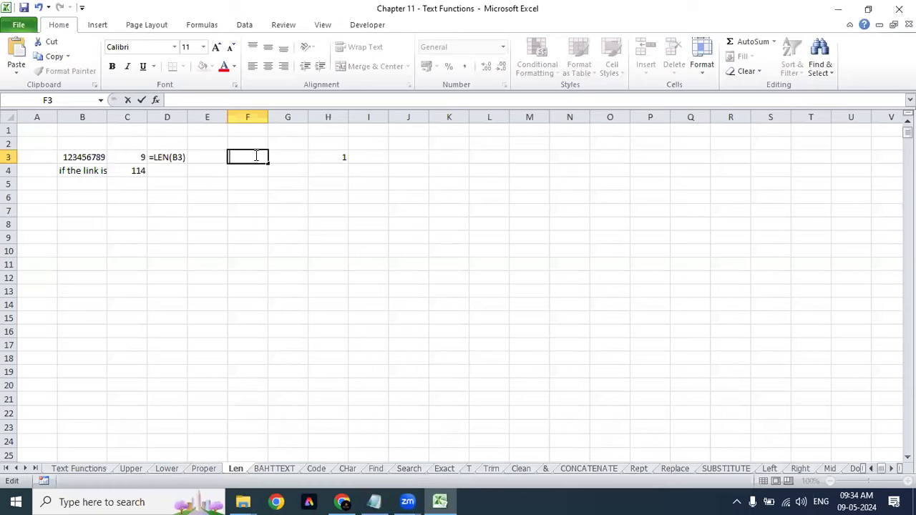
text(ASDCF!@#$%)
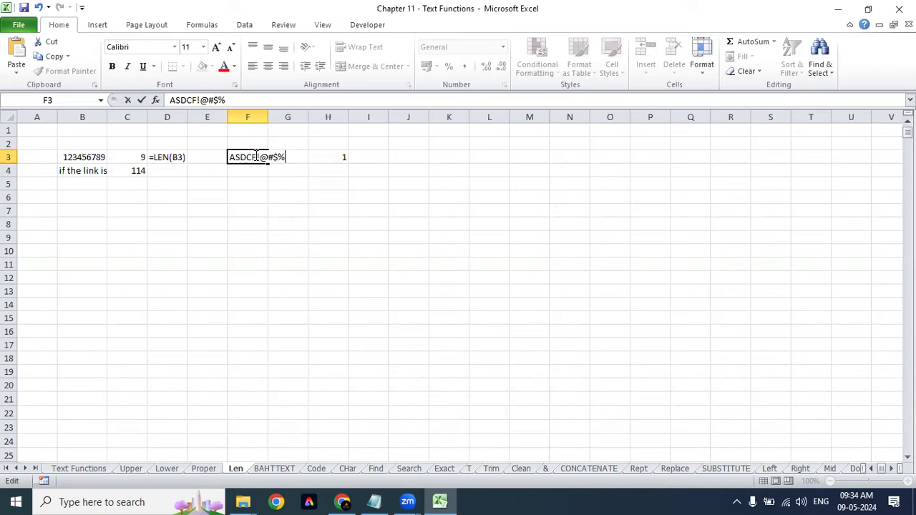
text(^&)
key(Return)
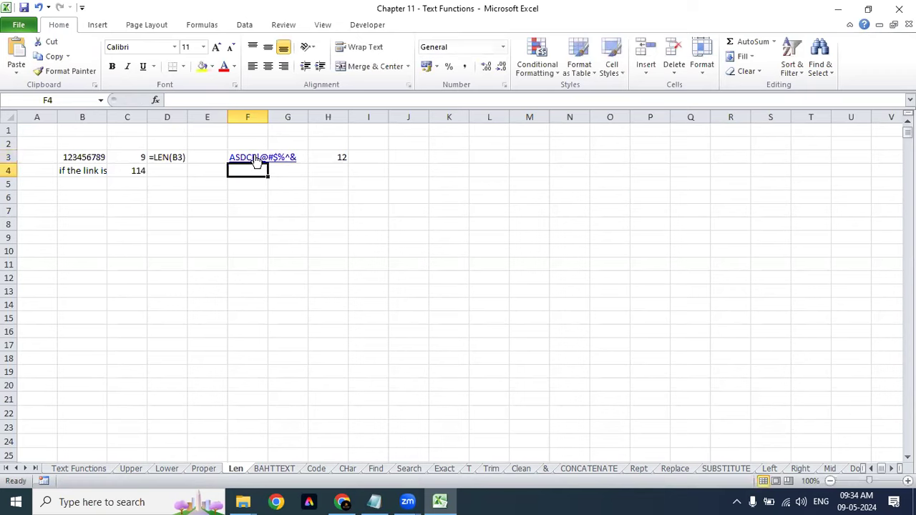
key(Up)
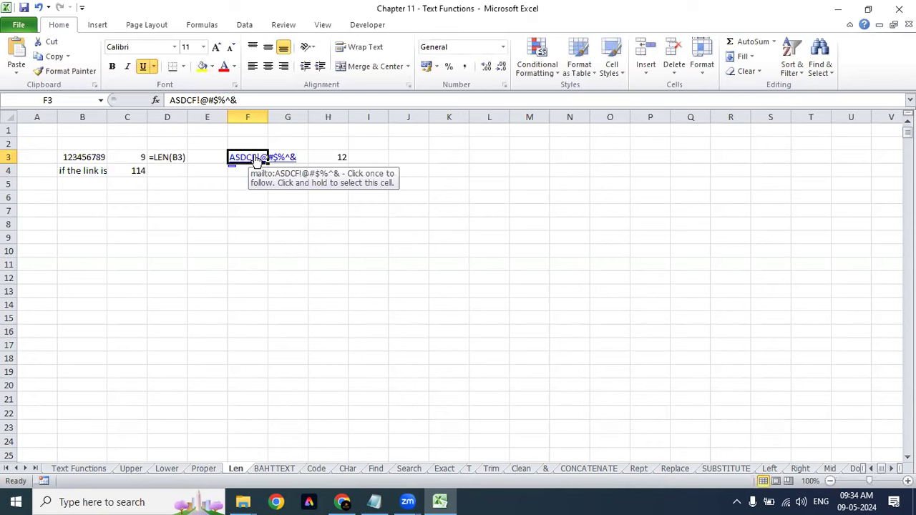
Step: Remove the automatic hyperlink from F3 and AutoFit column F
right_click(256, 158)
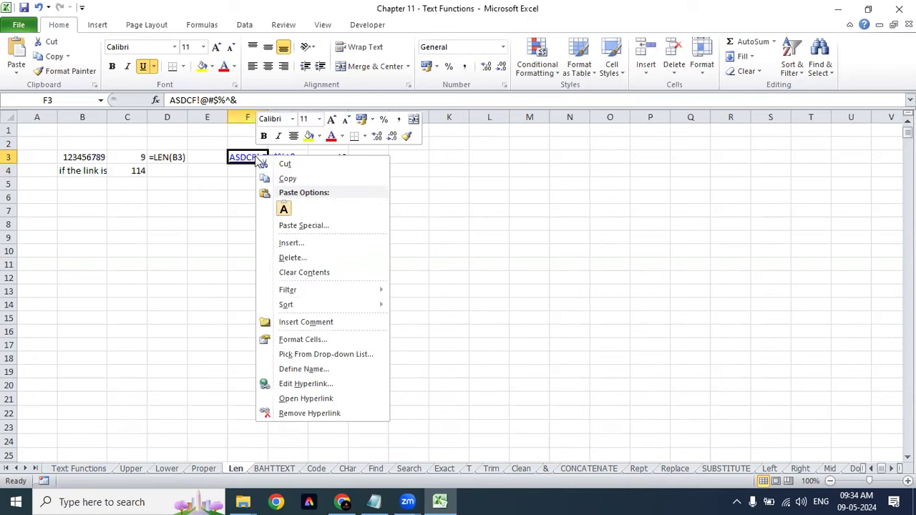
click(325, 415)
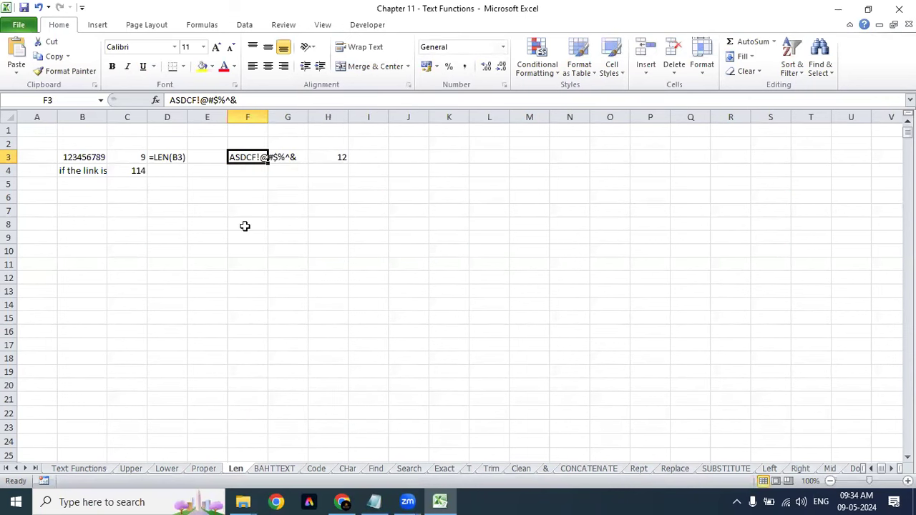
key(alt+o)
key(c)
key(a)
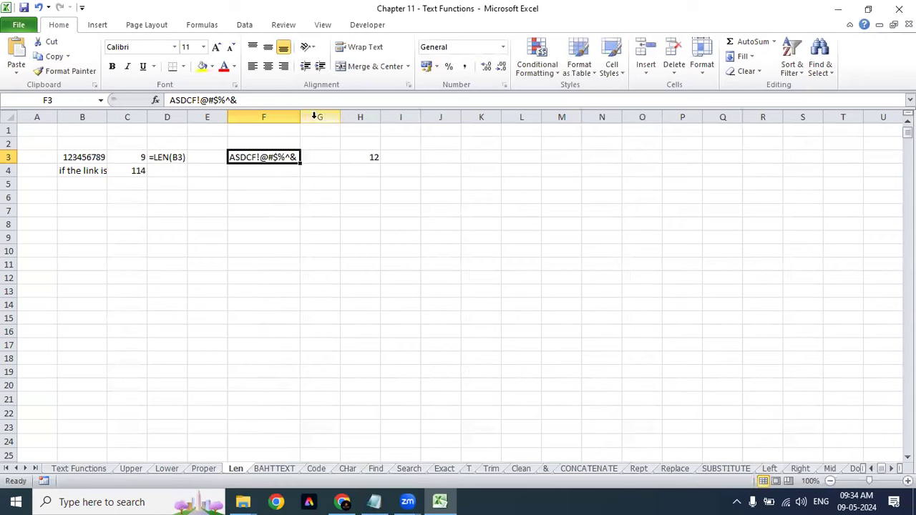
Step: Browse the BAHTTEXT results and Code character list, then go to the Find sheet
click(282, 474)
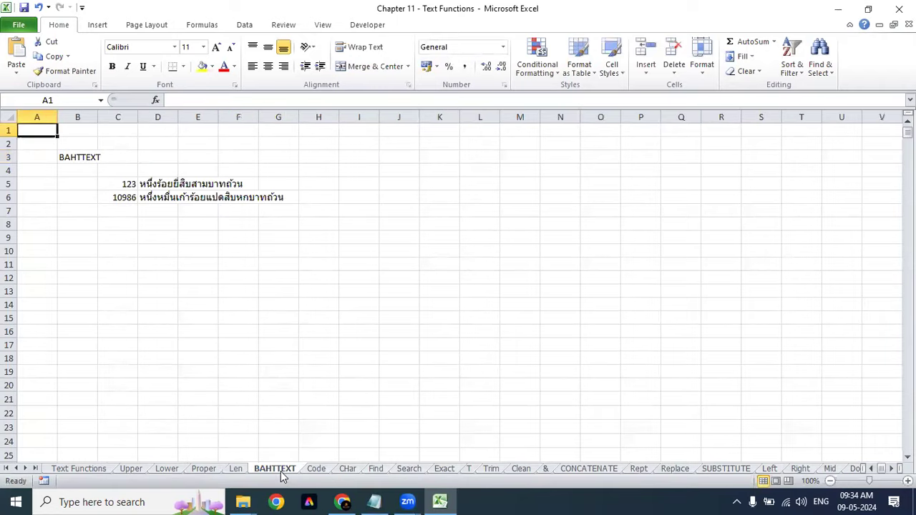
drag(143, 184, 144, 197)
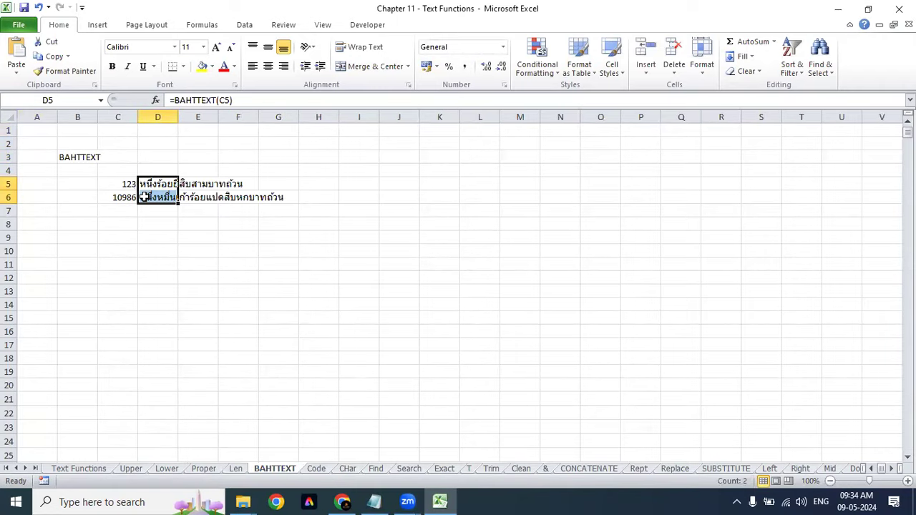
click(322, 472)
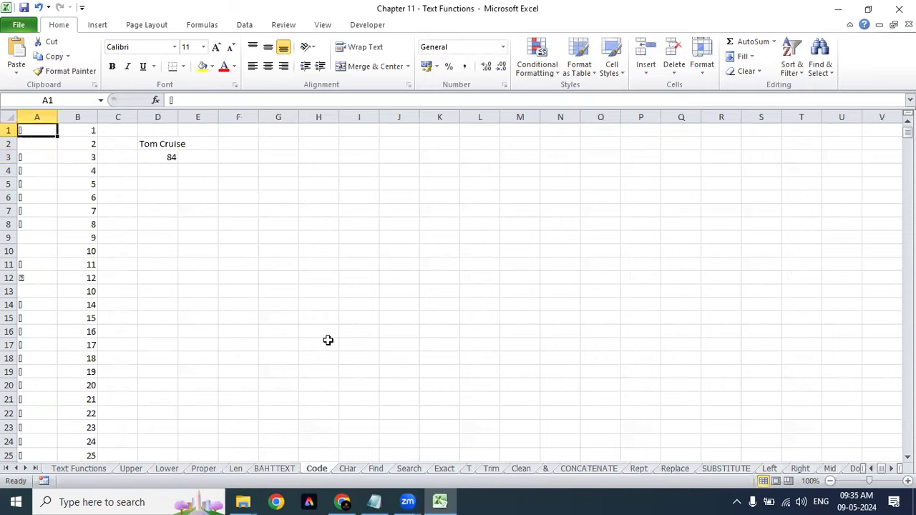
drag(45, 133, 74, 17)
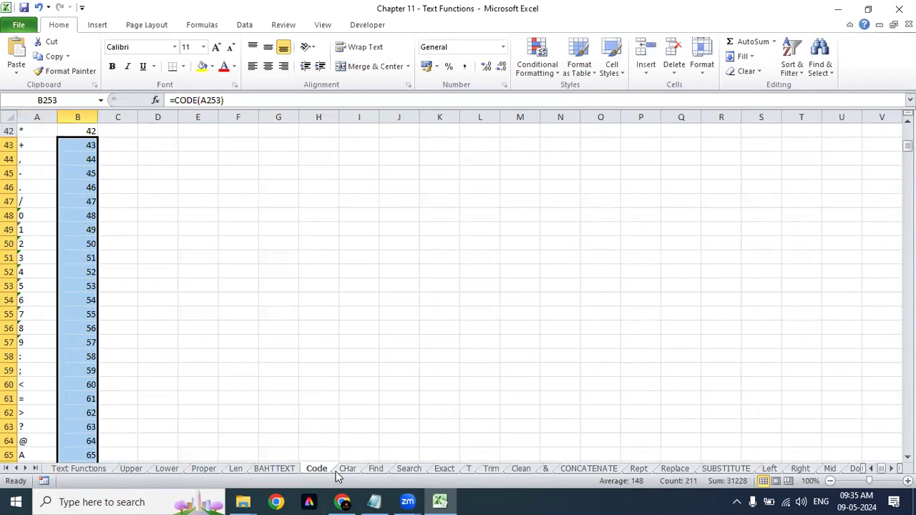
click(373, 469)
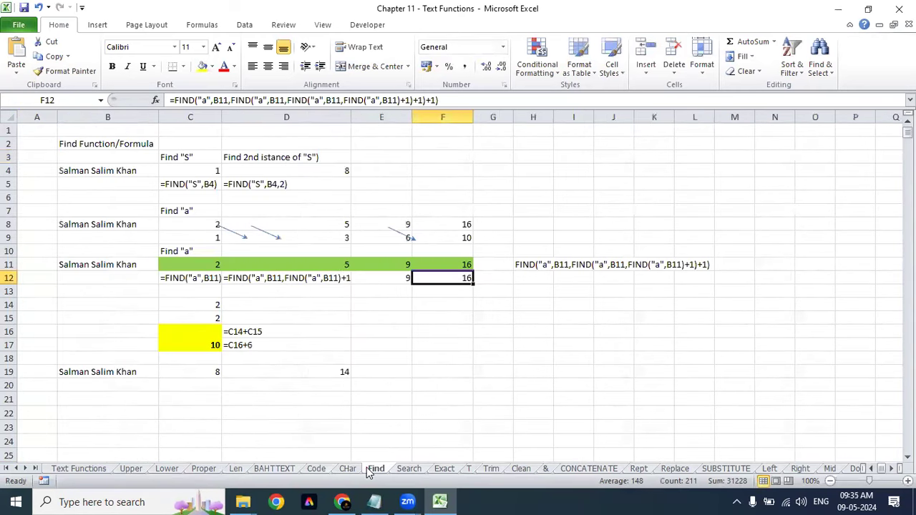
Step: AutoFit column C and inspect the nested FIND formulas in D11 and D12
click(351, 278)
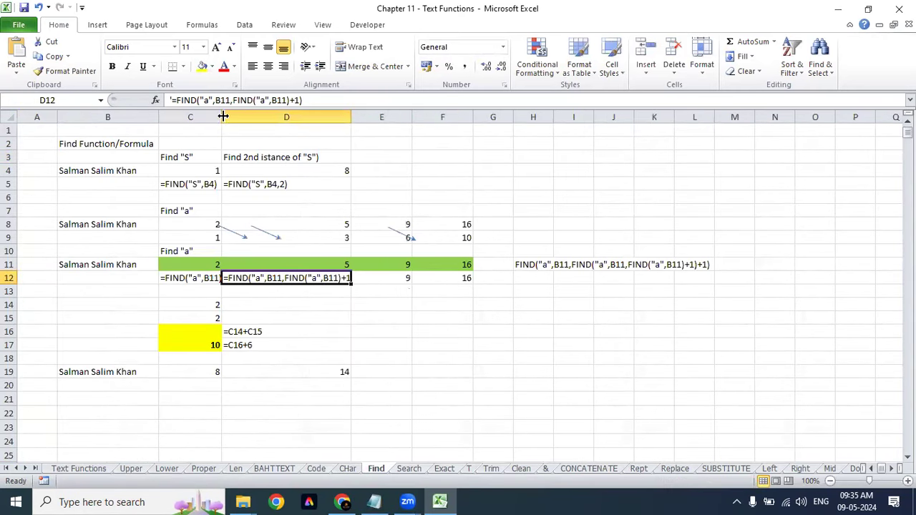
double_click(223, 115)
click(333, 310)
click(337, 266)
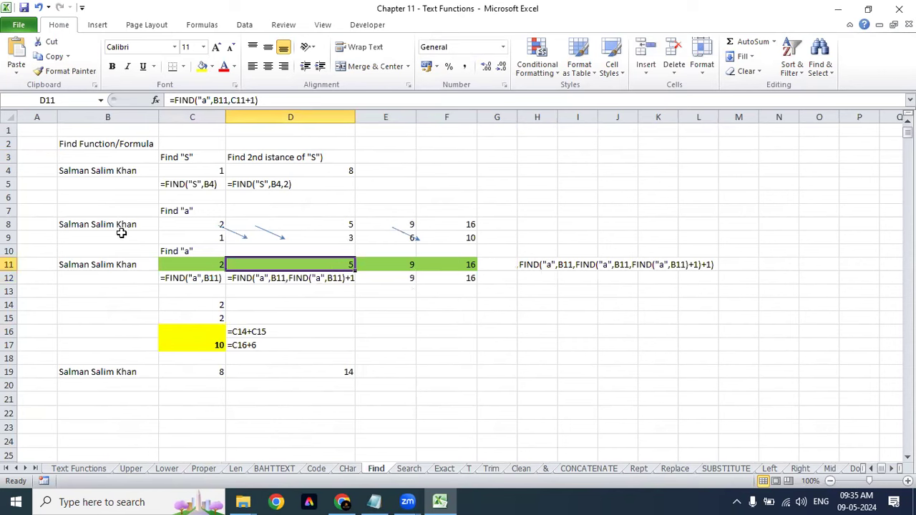
click(118, 225)
Step: Copy the sample name from its cell and create a new blank workbook
click(114, 169)
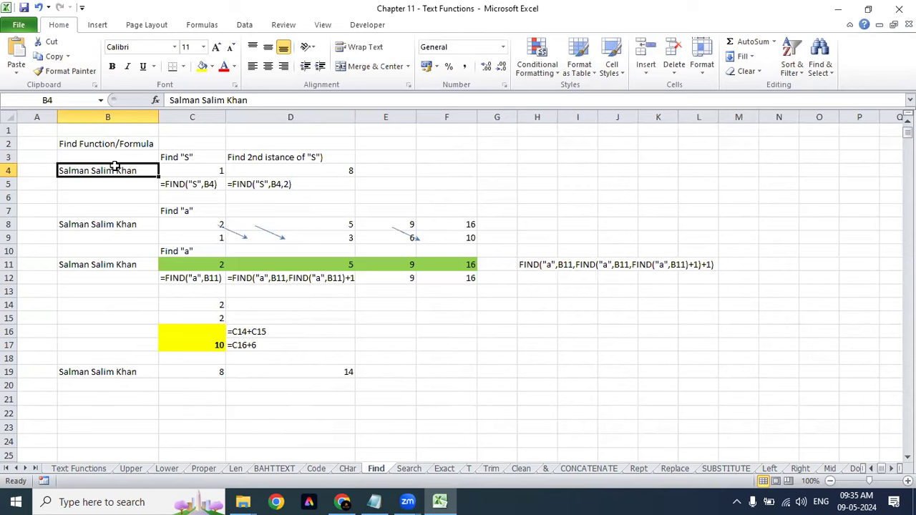
key(ctrl+c)
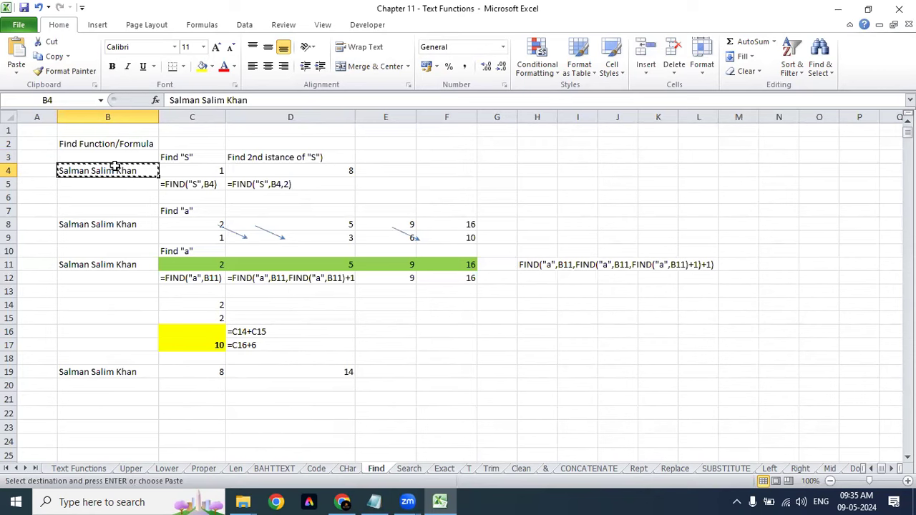
key(ctrl+n)
Step: Paste the sample name into D4 and AutoFit column D
click(147, 173)
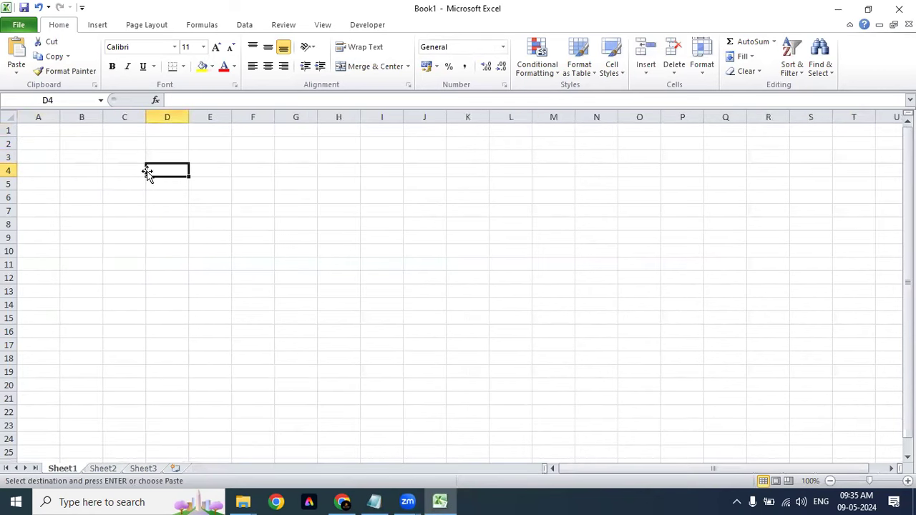
key(ctrl+v)
double_click(188, 117)
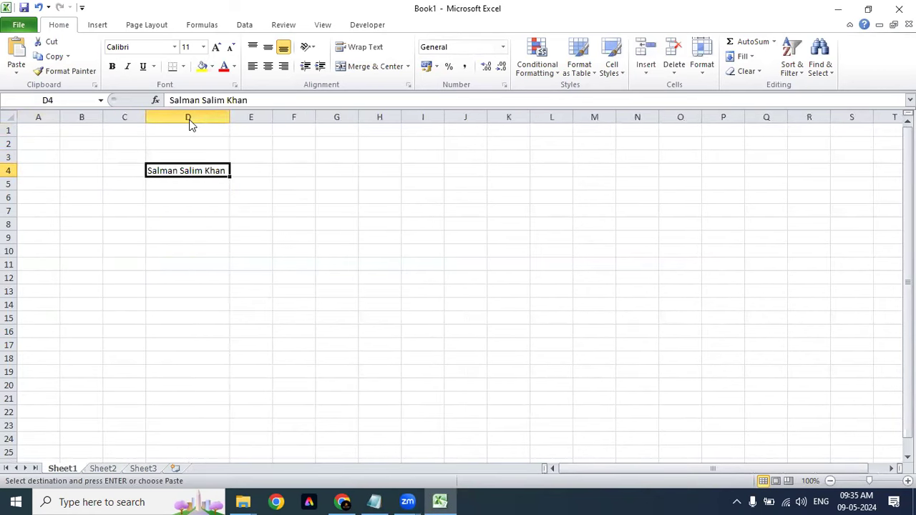
click(223, 292)
click(299, 193)
Step: Widen column F to about 20 and start a =Find formula in F4
click(301, 172)
drag(316, 117, 383, 128)
click(193, 174)
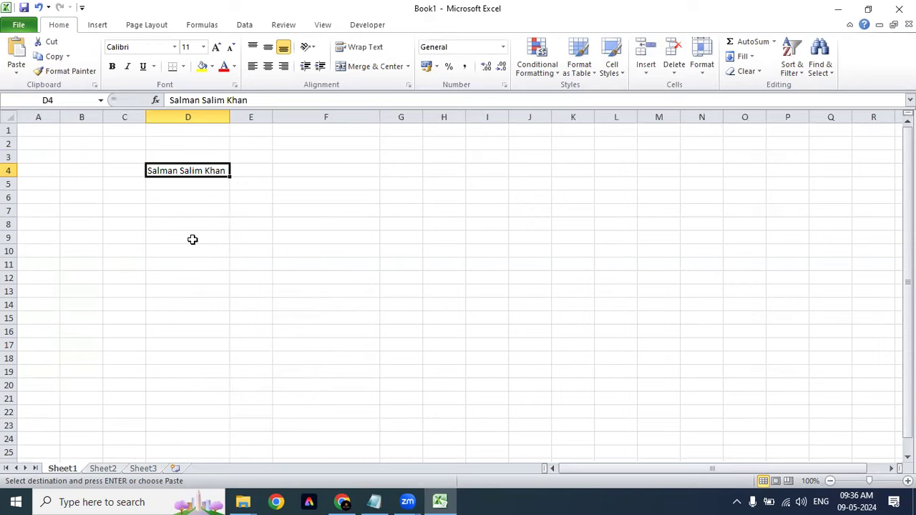
key(Right)
key(Right)
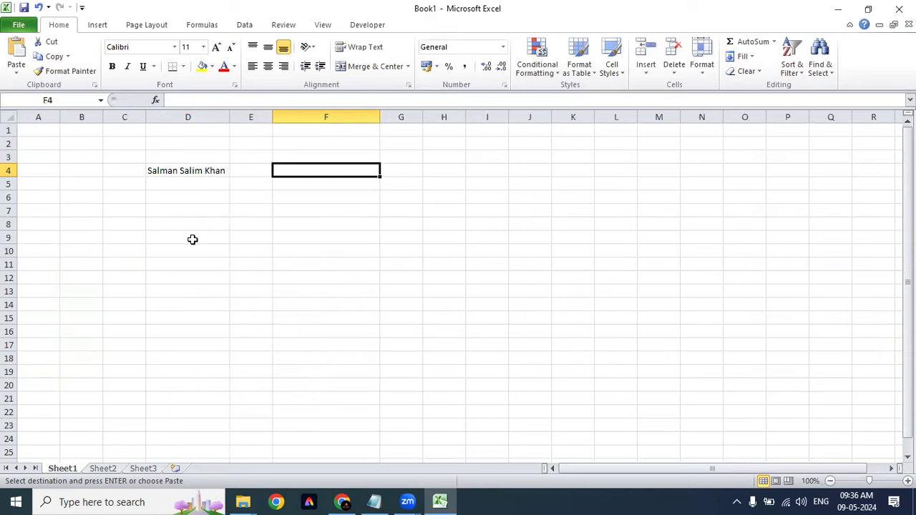
text(=Find)
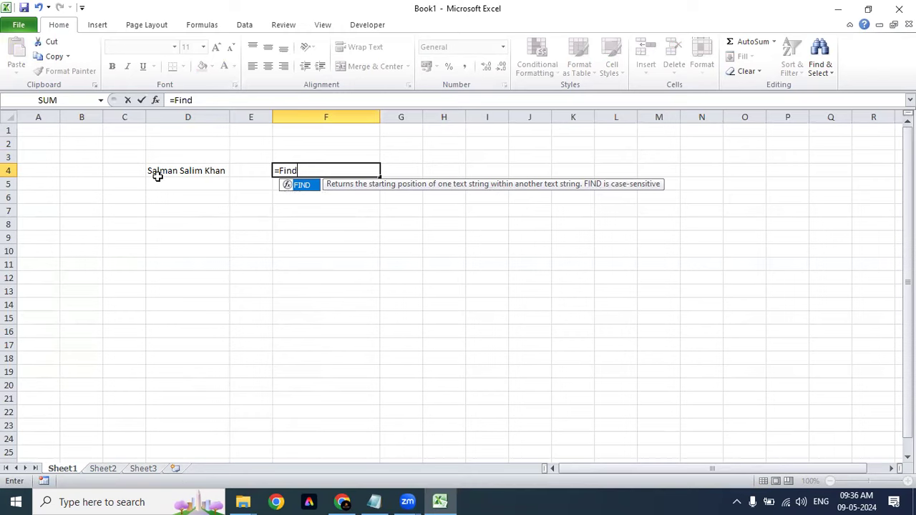
Step: Enter =FIND("a",D4) in F4, returning 2, and centre the result
key(Tab)
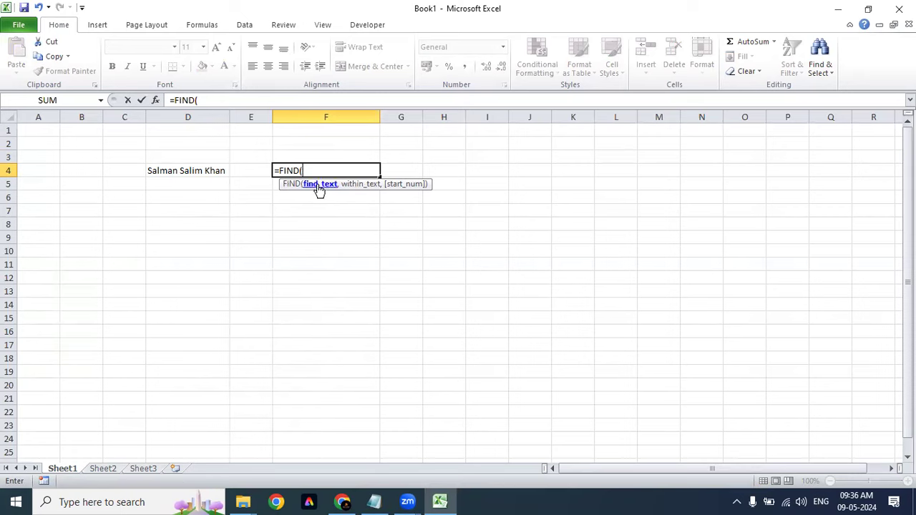
text("")
text(a")
text(,)
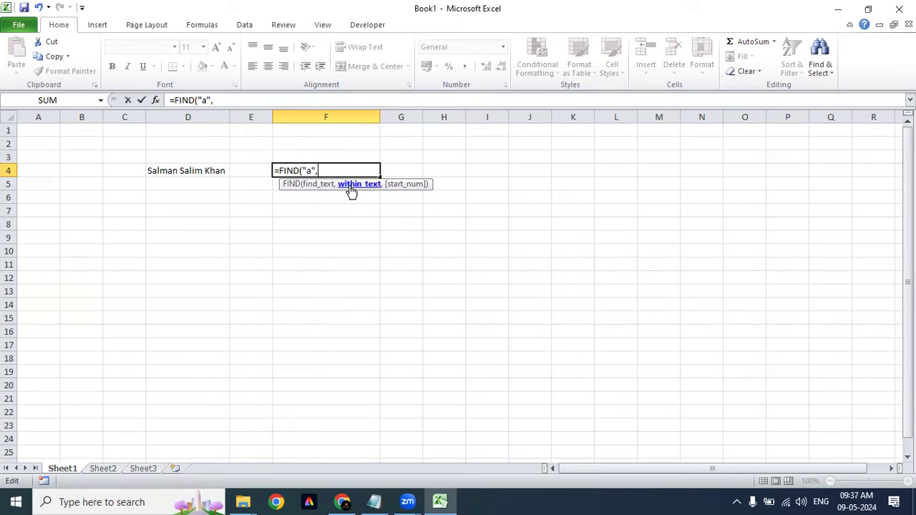
click(186, 172)
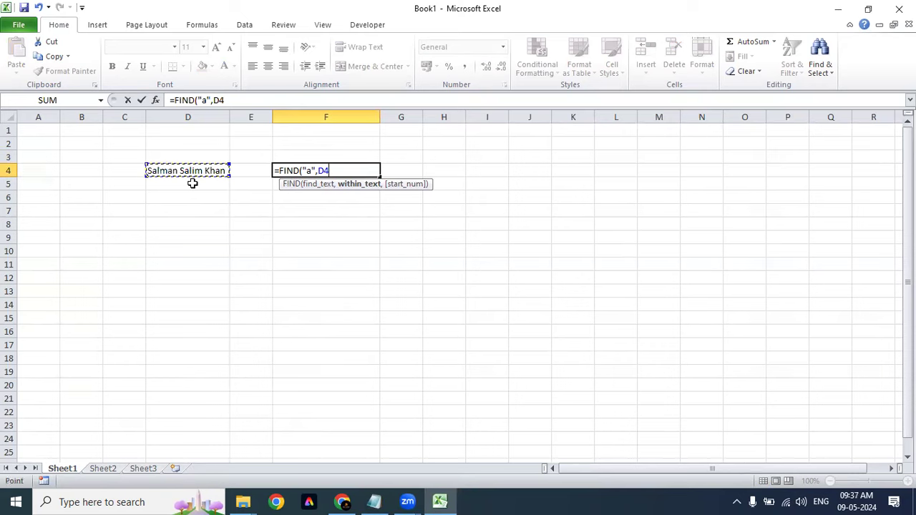
text(,)
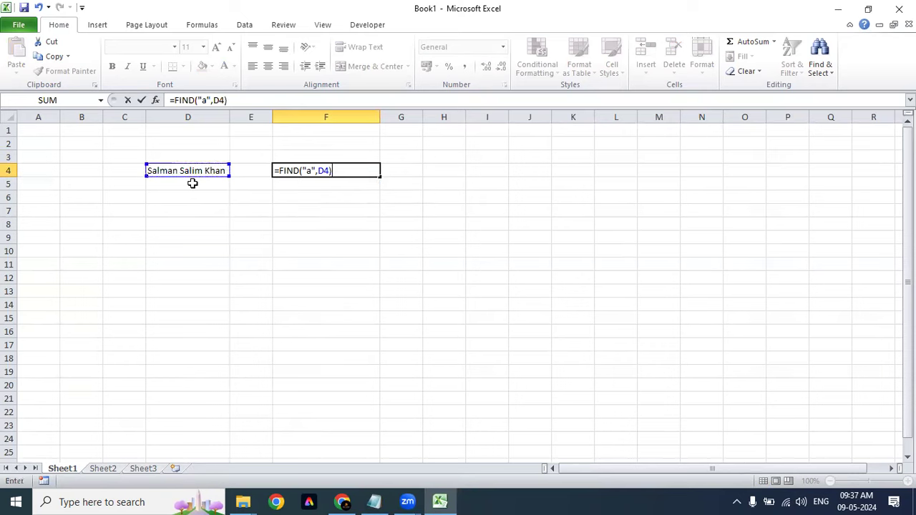
key(BackSpace)
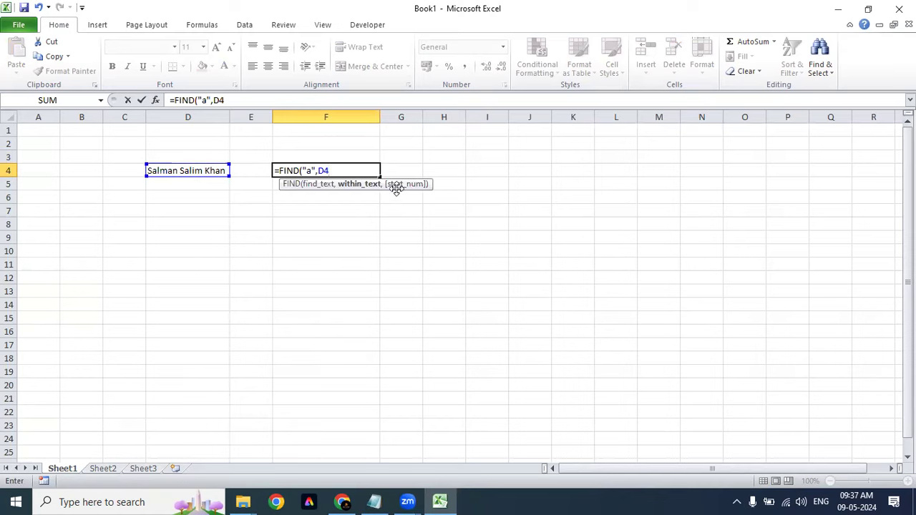
text())
key(Return)
key(Up)
key(ctrl+e)
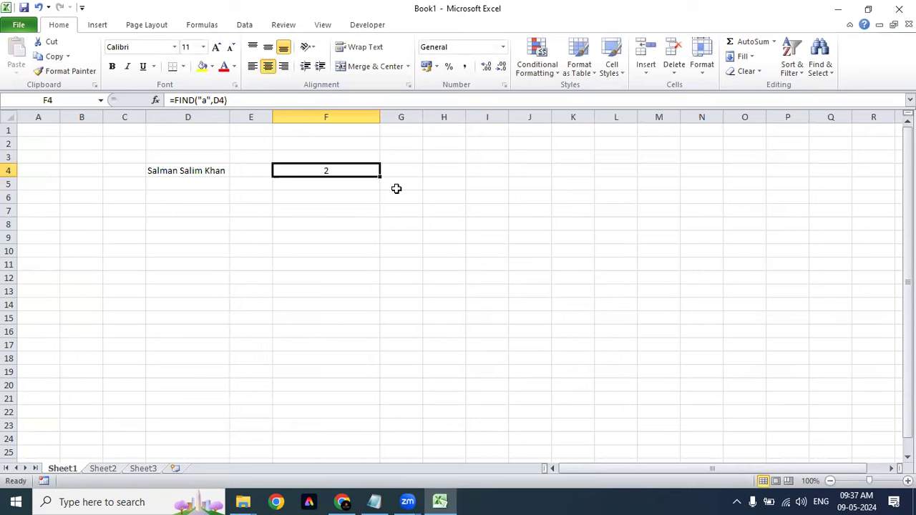
key(Right)
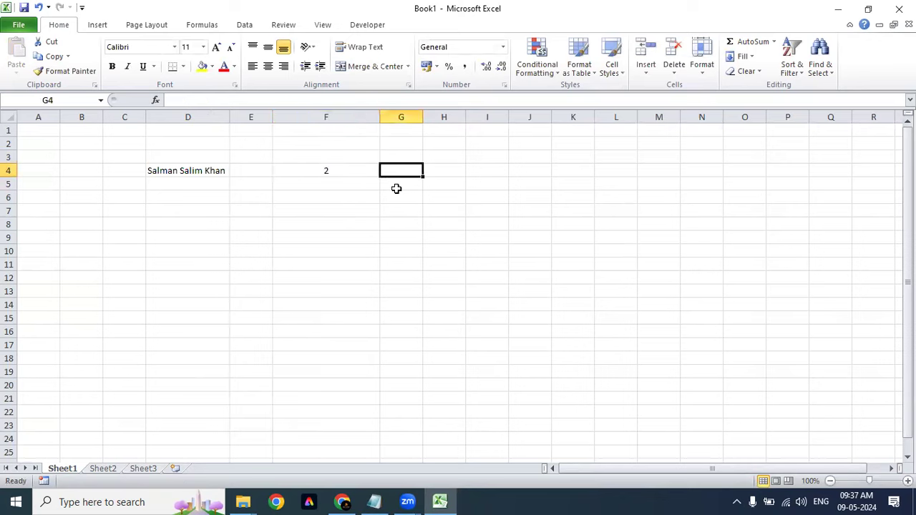
Step: Enter the heading 1st Place "a" in F3 and centre it
click(346, 154)
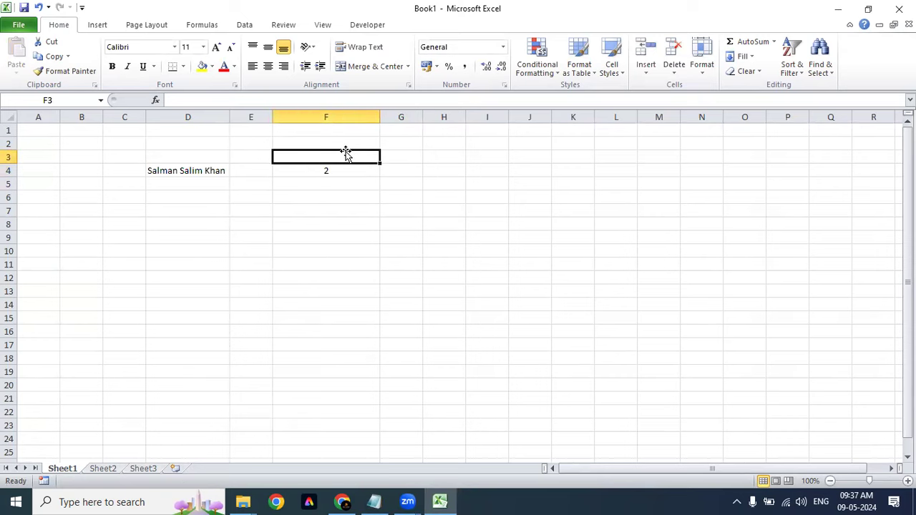
text(1st Pla)
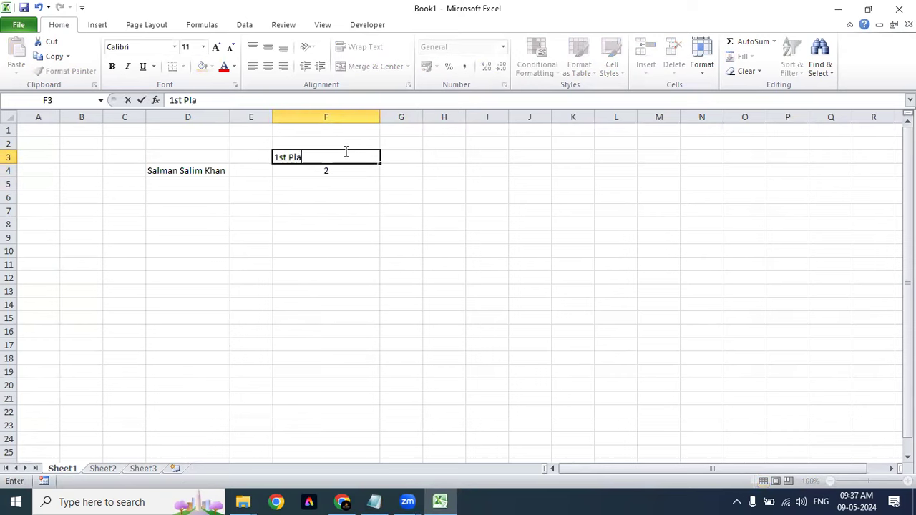
text(ce "")
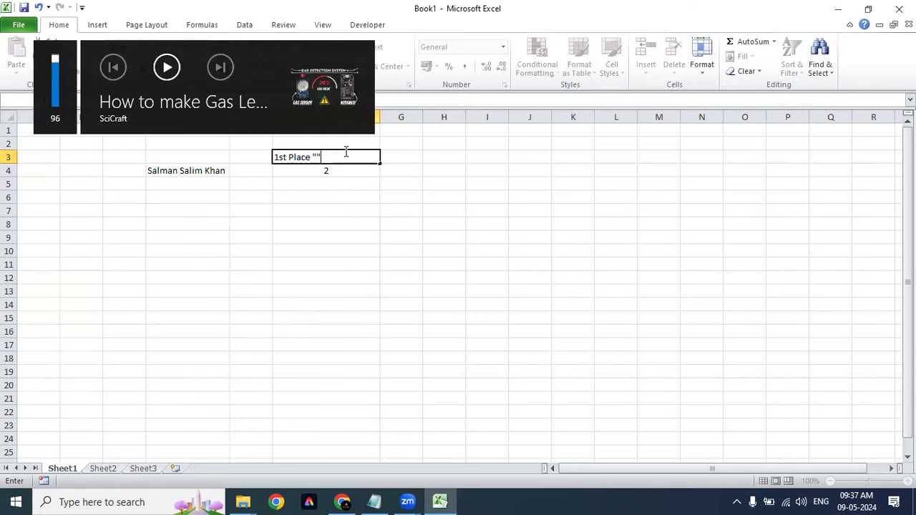
key(F2)
key(Left)
text(a)
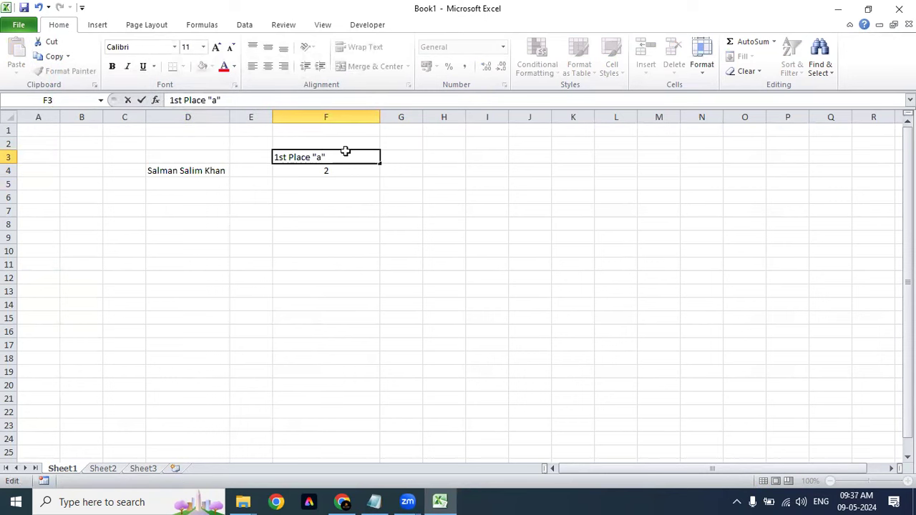
key(ctrl+Return)
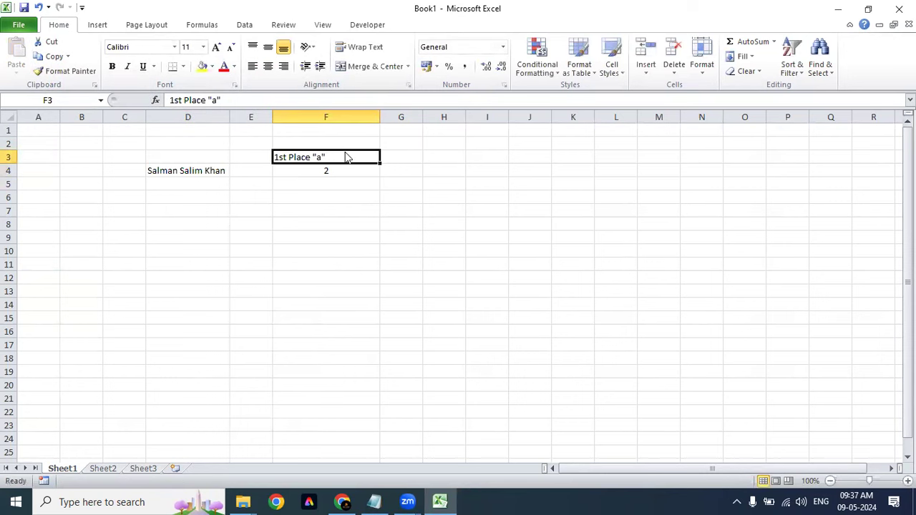
key(alt+h)
key(a)
Step: Copy the heading into G3 and autofit column G to it
key(c)
key(ctrl+c)
key(Right)
key(ctrl+v)
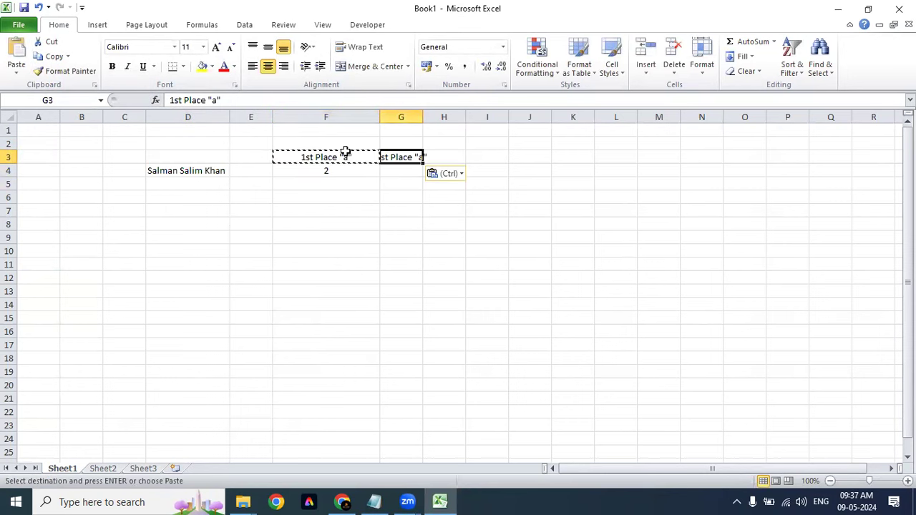
key(alt+h)
key(o)
key(i)
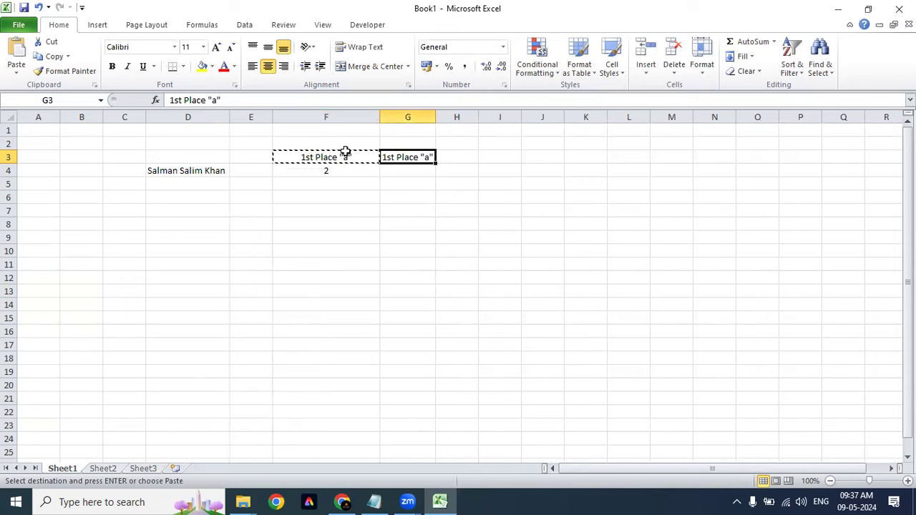
key(ctrl+z)
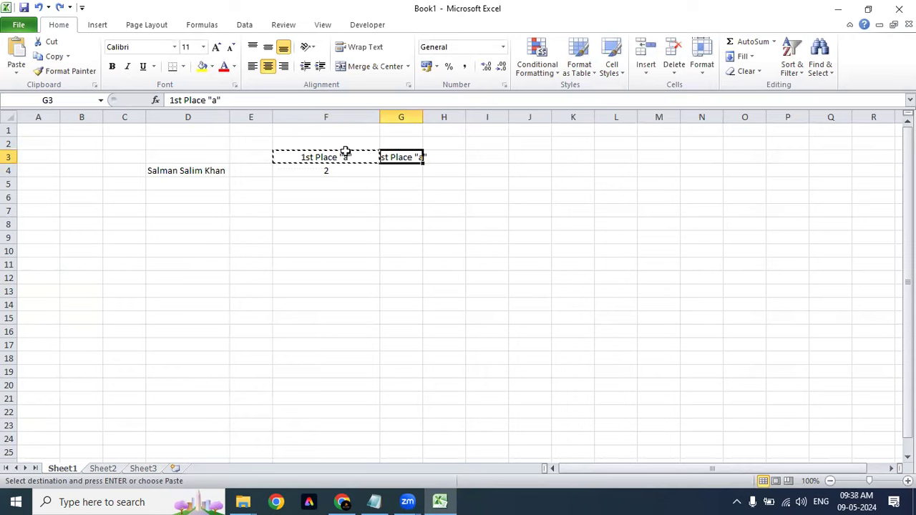
key(alt+o)
key(c)
key(a)
key(Escape)
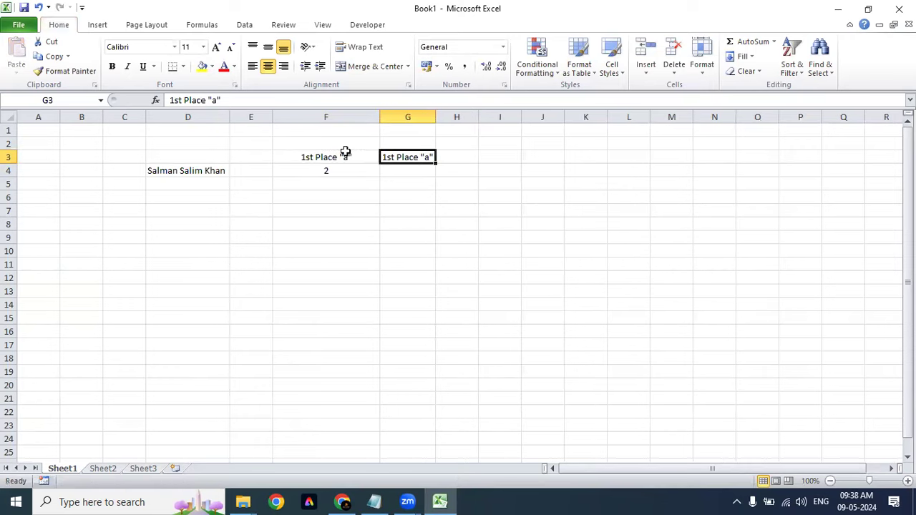
Step: Change the G3 heading to 2nd Place "a"
key(XF86AudioRaiseVolume)
click(345, 152)
key(Right)
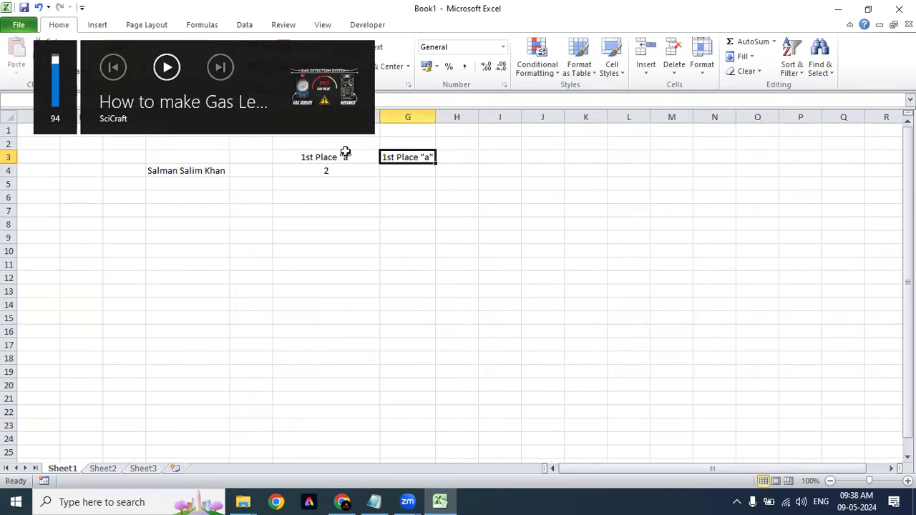
key(F2)
key(Left)
key(Left)
key(Left)
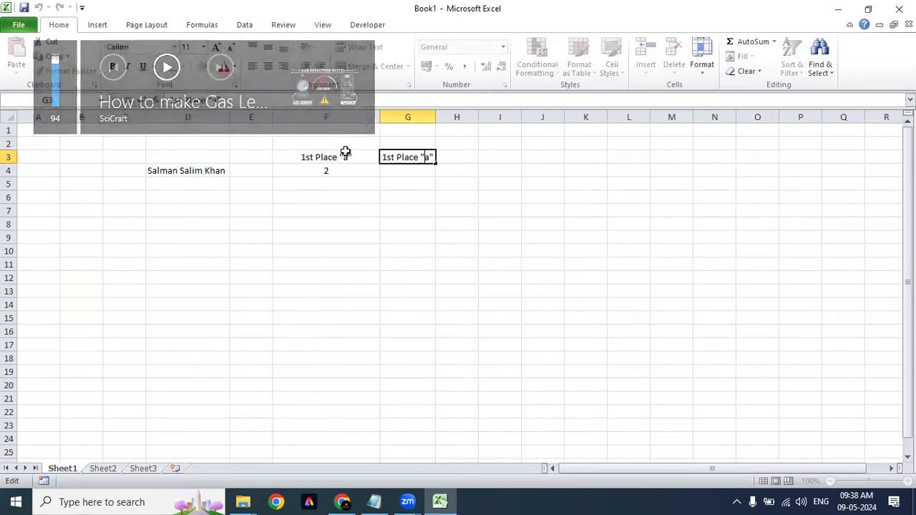
key(ctrl+Left)
key(BackSpace)
key(BackSpace)
key(BackSpace)
key(BackSpace)
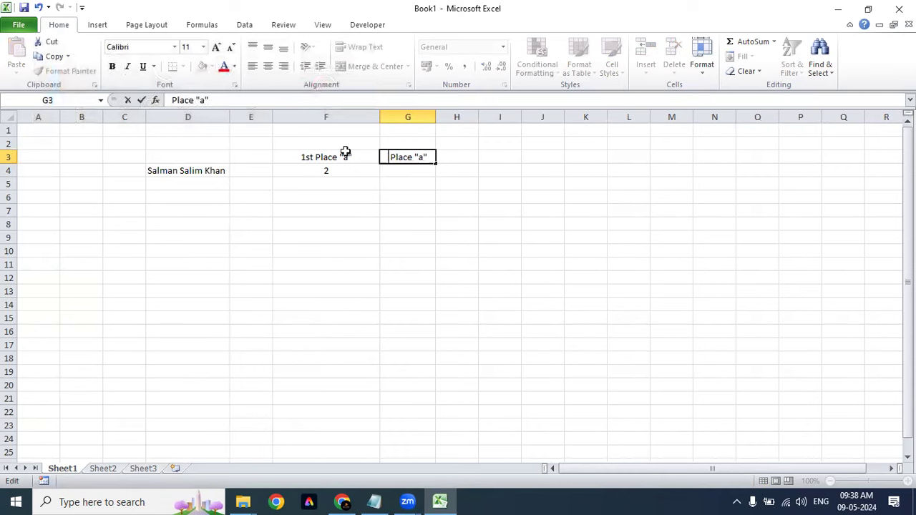
text(2nd)
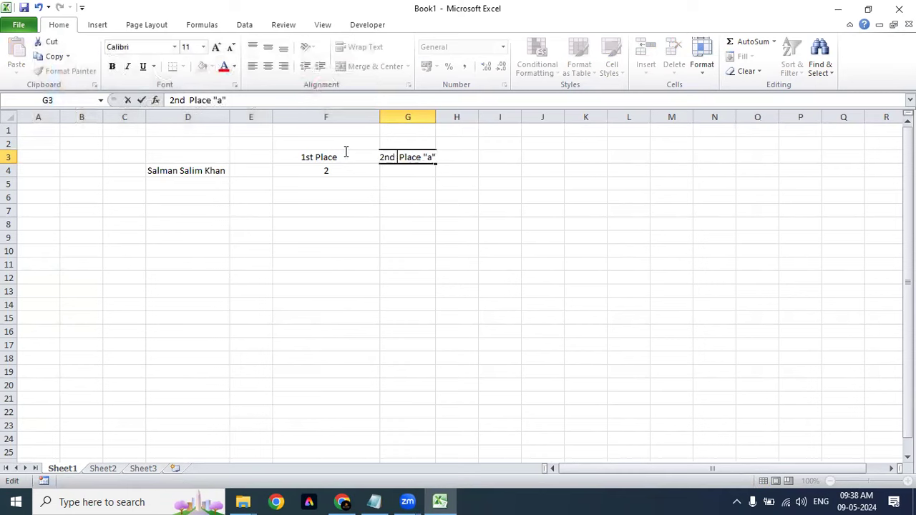
key(BackSpace)
key(Return)
Step: Make both headings in F3:G3 bold
key(Up)
key(Left)
key(Down)
key(Right)
key(Left)
key(Up)
key(shift+Right)
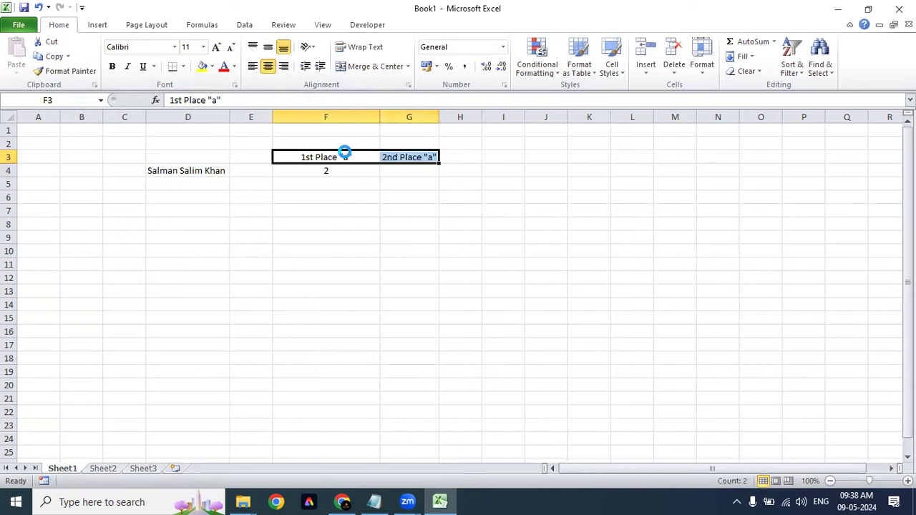
key(ctrl+b)
key(Right)
key(Down)
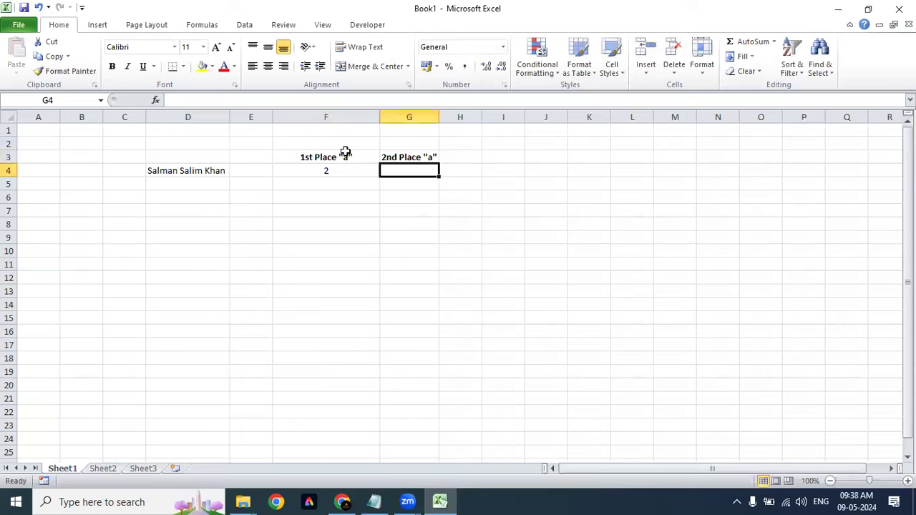
Step: Copy the FIND("a",D4) text from F4's formula
key(Left)
key(Right)
key(Left)
key(Right)
text(=find)
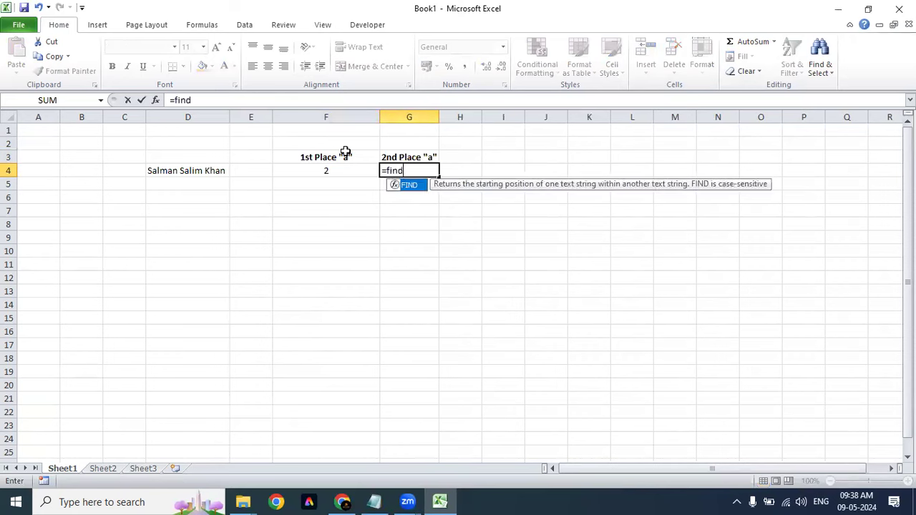
key(Tab)
key(Escape)
key(Left)
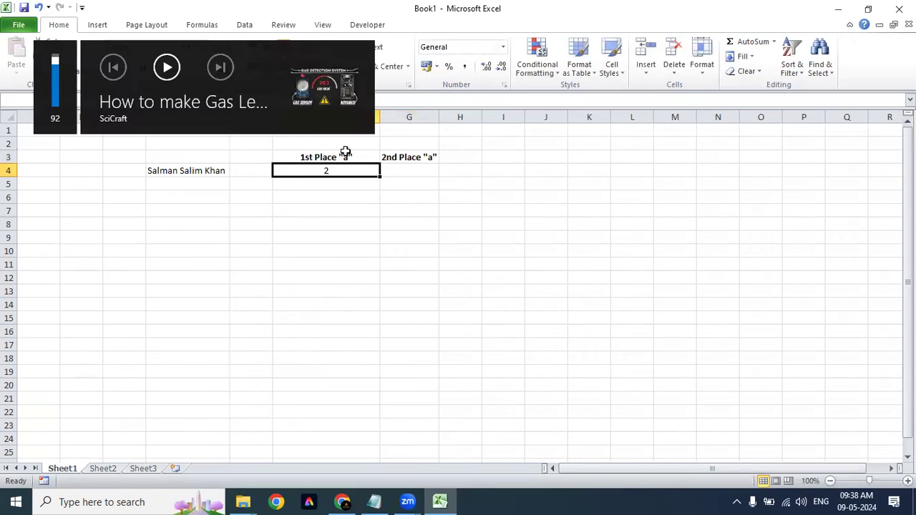
key(F2)
key(Left)
key(shift+Left)
key(shift+Left)
key(shift+Left)
key(shift+Left)
key(shift+Left)
key(shift+Left)
key(shift+Left)
key(shift+Left)
key(shift+Left)
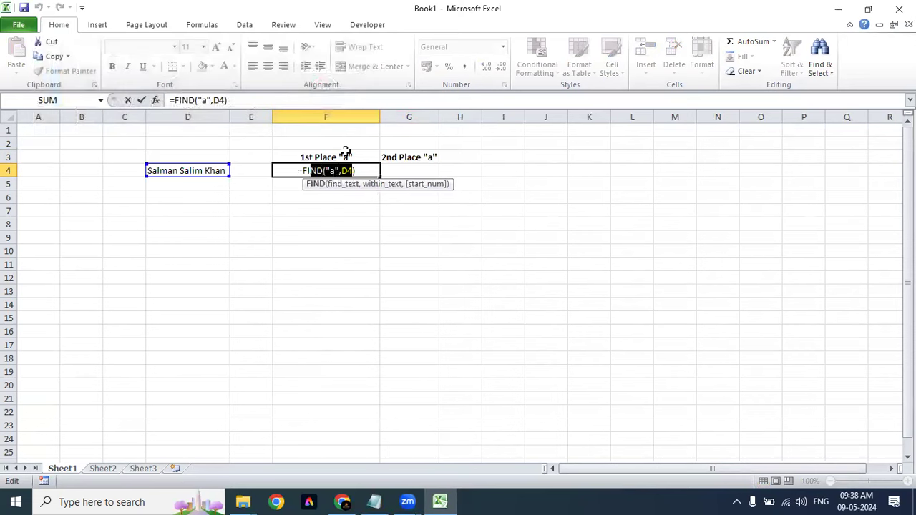
key(shift+Left)
key(shift+Left)
key(ctrl+c)
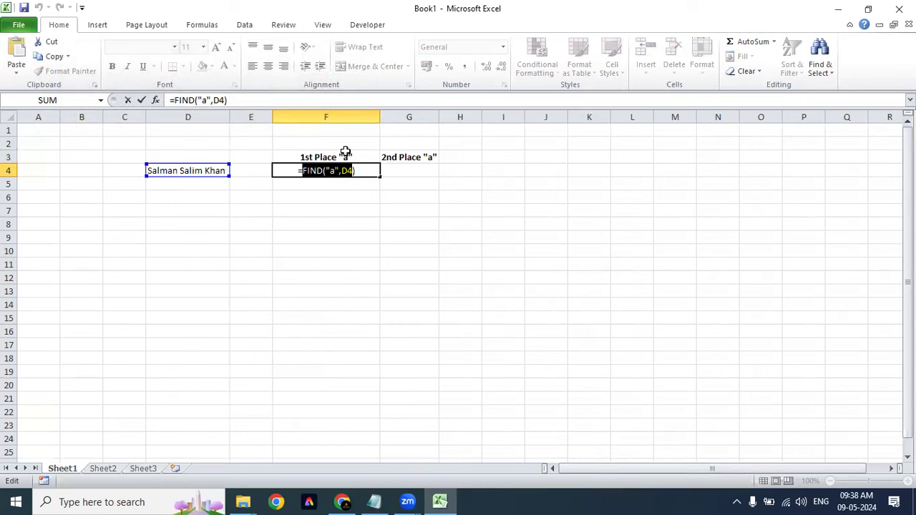
key(Escape)
Step: Build =FIND("a",D4,FIND("a",D4)+1) in G4, returning 5
key(Right)
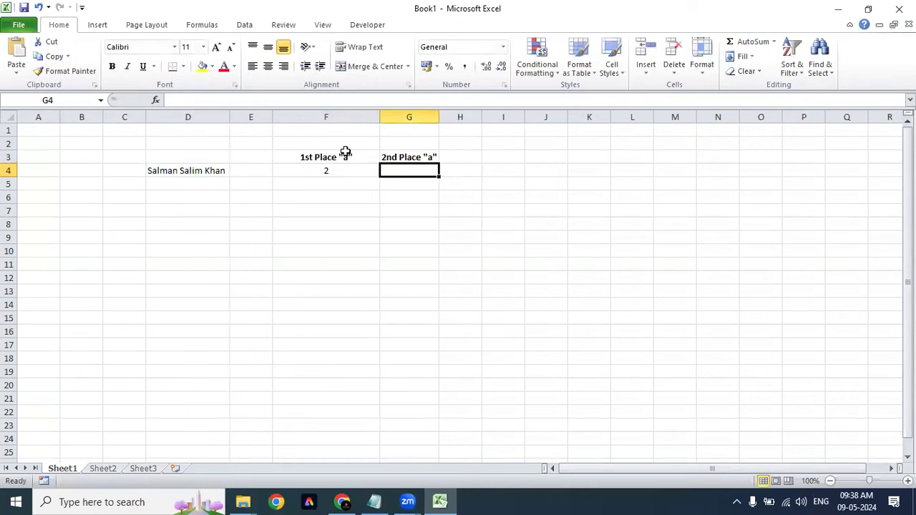
key(F2)
key(ctrl+v)
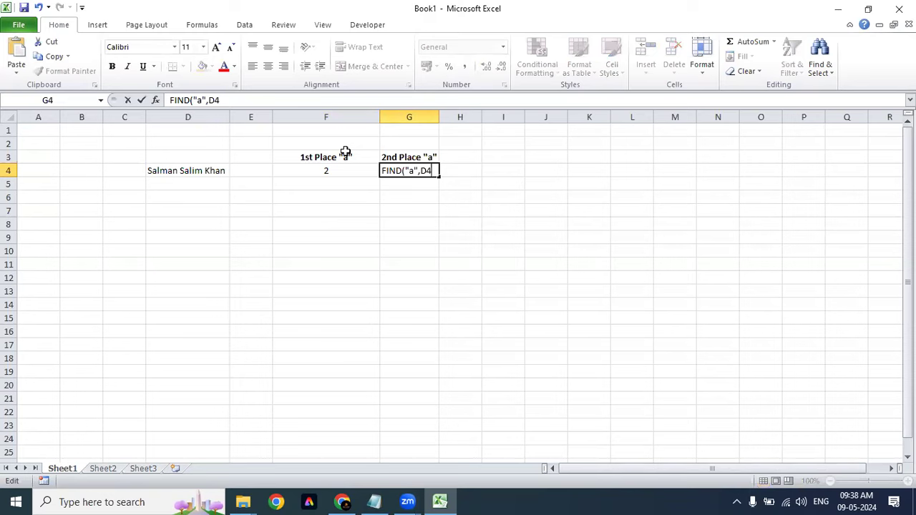
text(,)
key(F2)
key(Left)
key(Right)
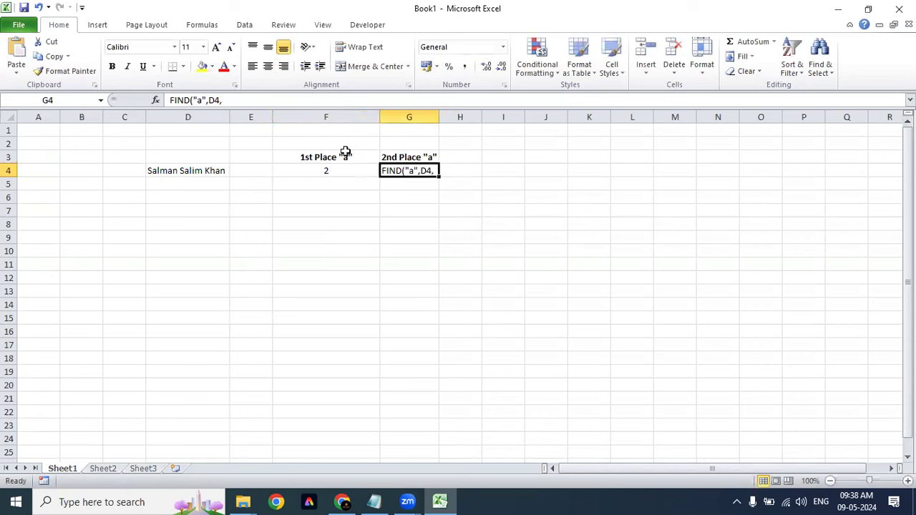
key(F2)
key(ctrl+Left)
key(ctrl+Left)
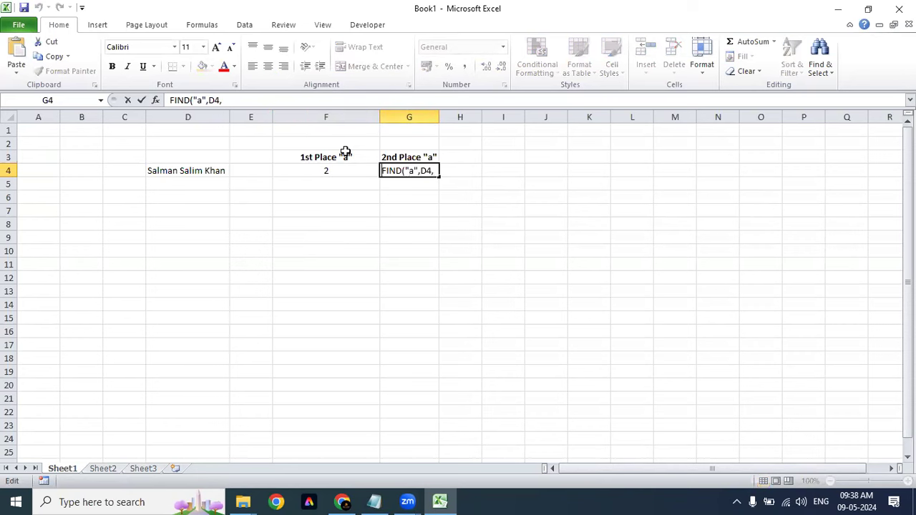
text(=)
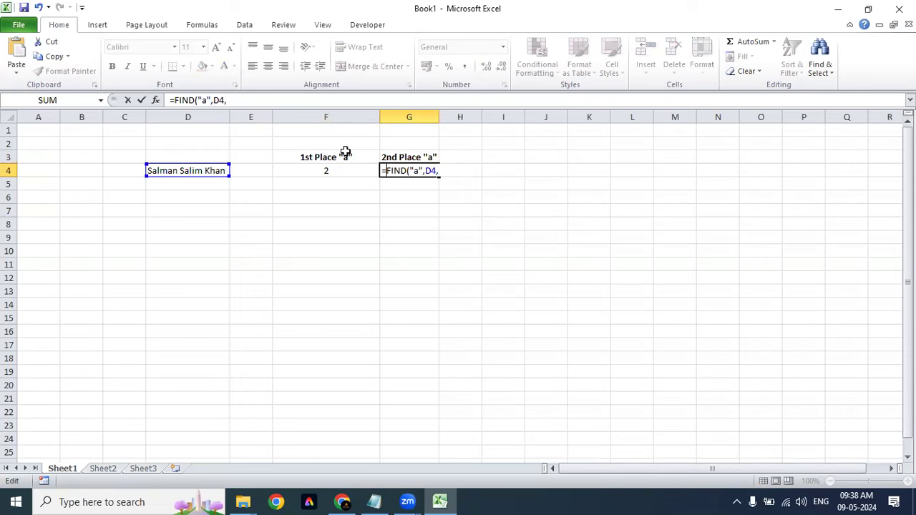
key(Right)
key(Right)
key(Right)
key(End)
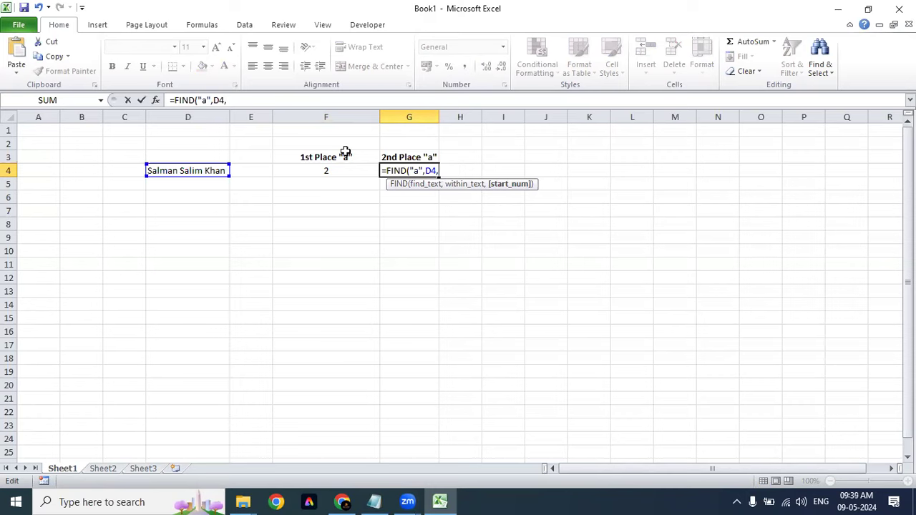
key(ctrl+v)
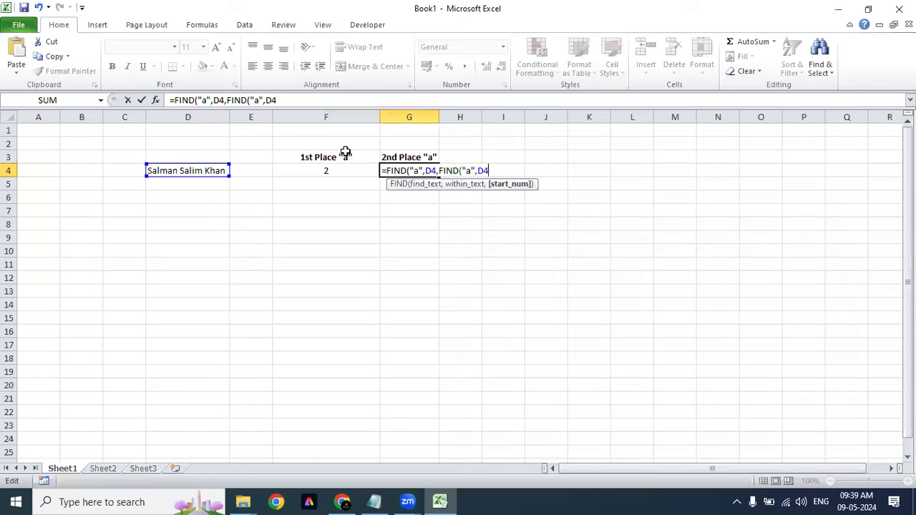
text()+1)
text())
key(Return)
key(Up)
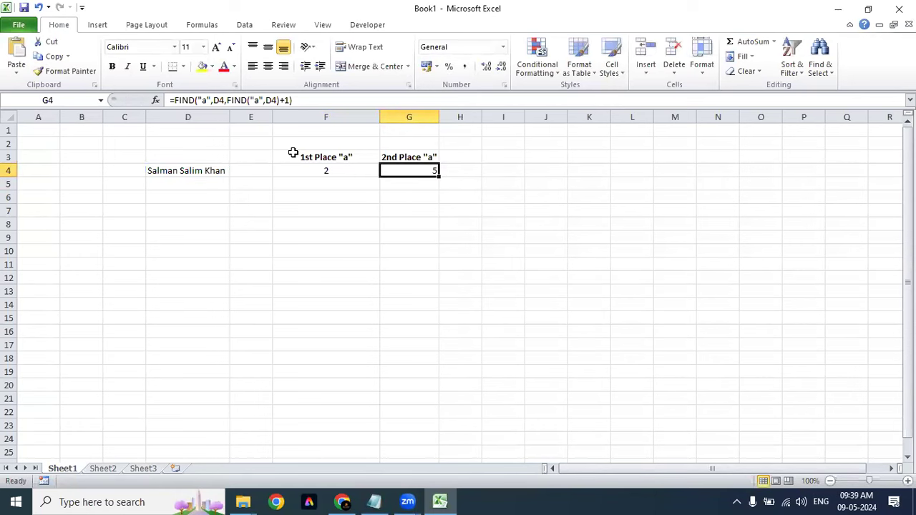
Step: Centre the result 5 in G4
key(alt+h)
key(a)
key(c)
key(XF86AudioRaiseVolume)
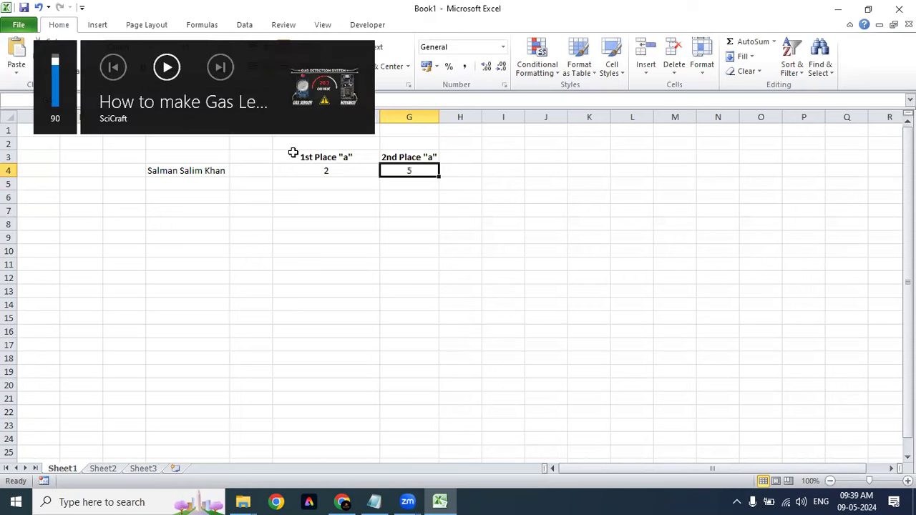
Step: Review G4's nested formula, then copy the 2nd Place "a" heading from G3
key(F2)
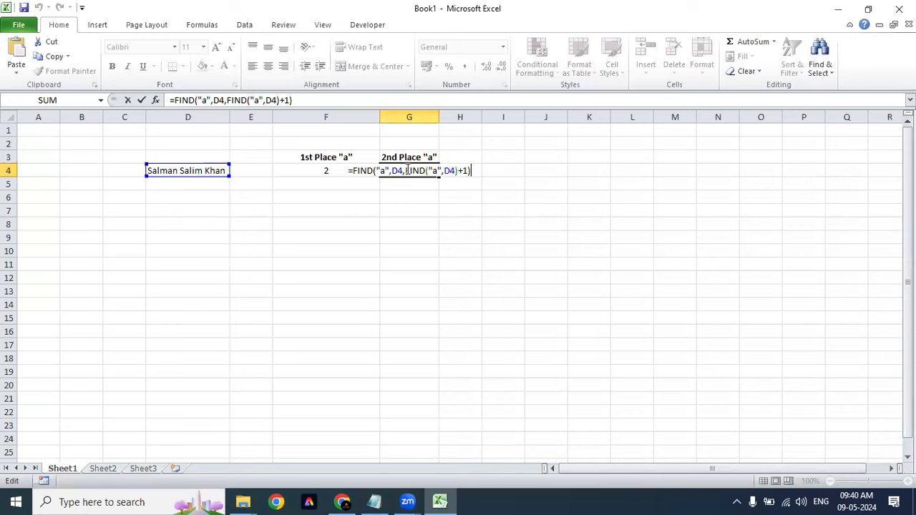
drag(406, 170, 469, 170)
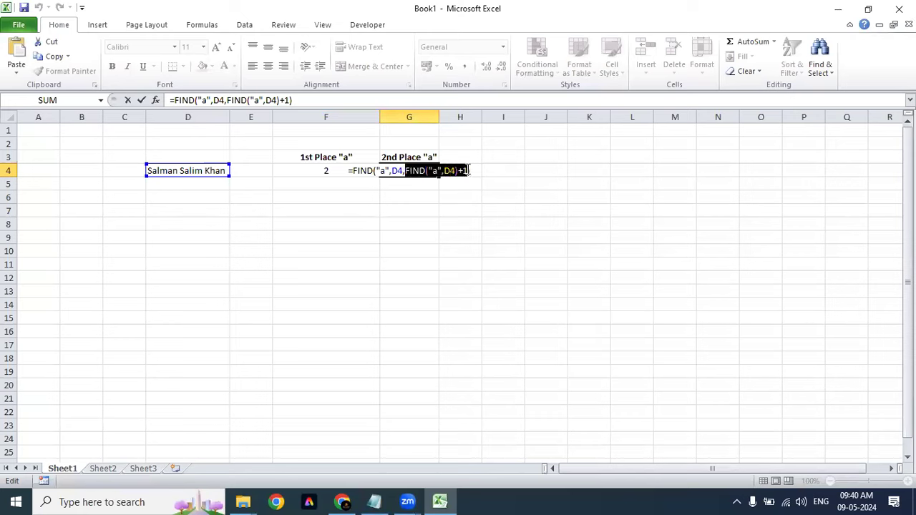
click(476, 168)
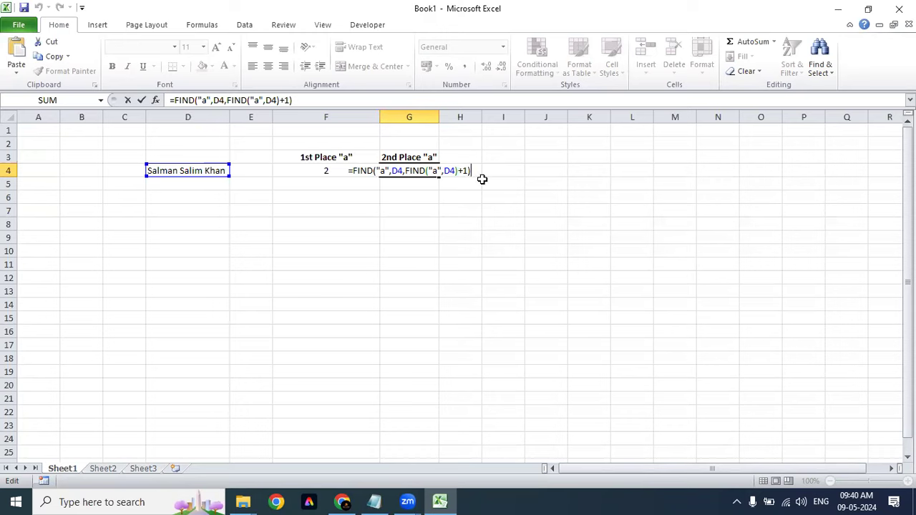
key(ctrl+Return)
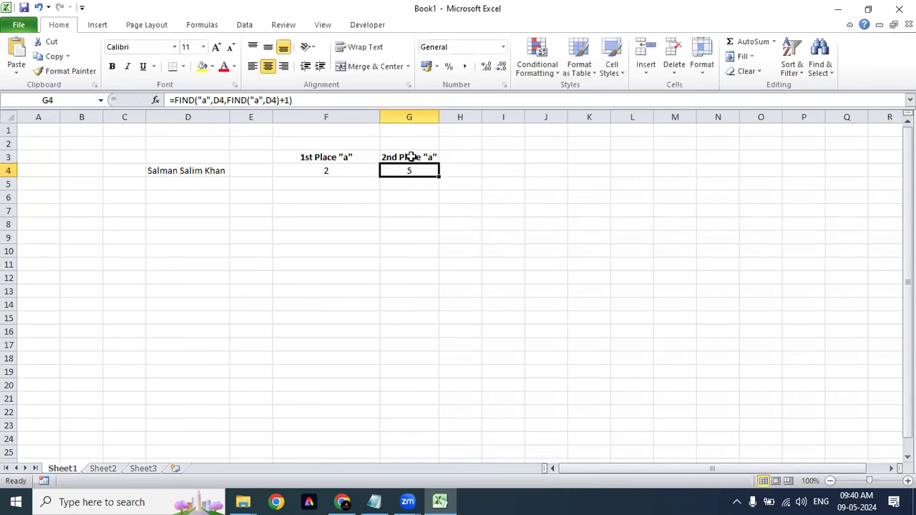
click(410, 157)
key(ctrl+c)
Step: Paste the heading into H3 and change it to 3rd Place "a"
key(Right)
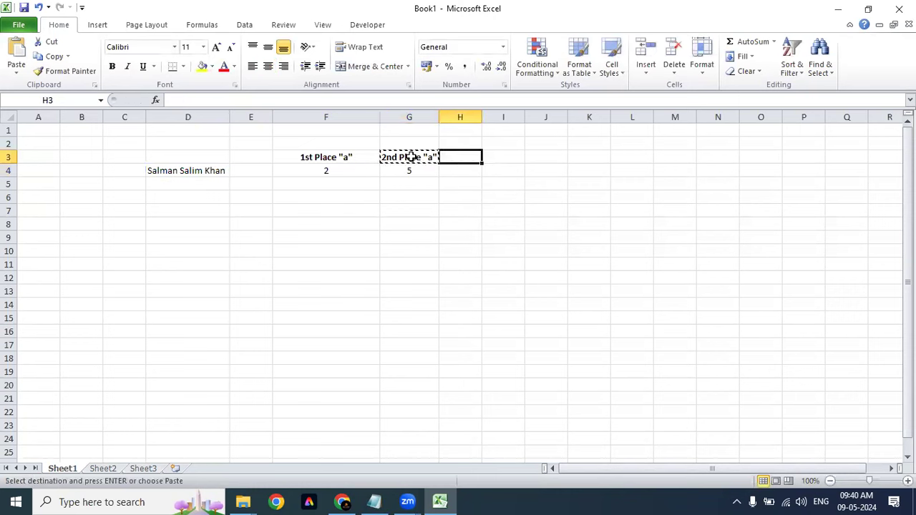
key(ctrl+v)
key(alt+h)
key(o)
key(i)
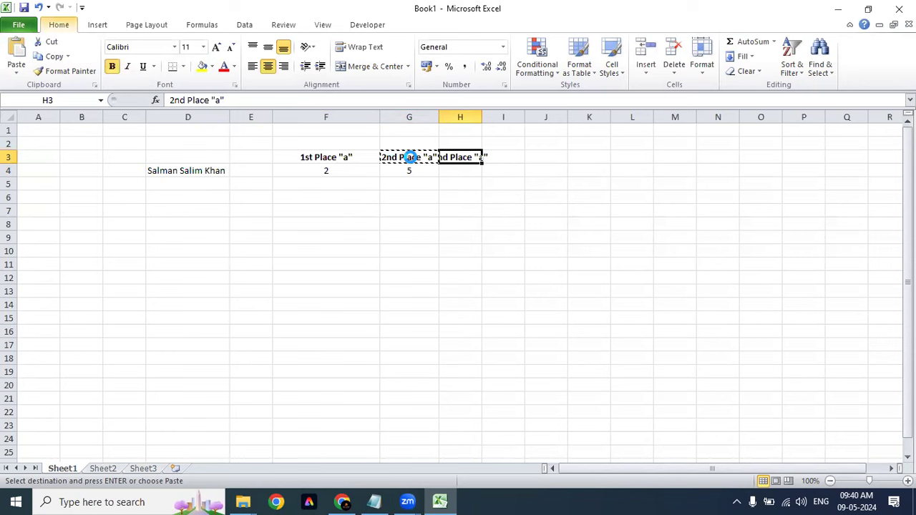
key(F2)
key(Left)
key(Left)
key(Left)
key(Left)
key(Left)
key(Left)
key(Left)
key(Left)
key(Left)
key(Left)
key(Left)
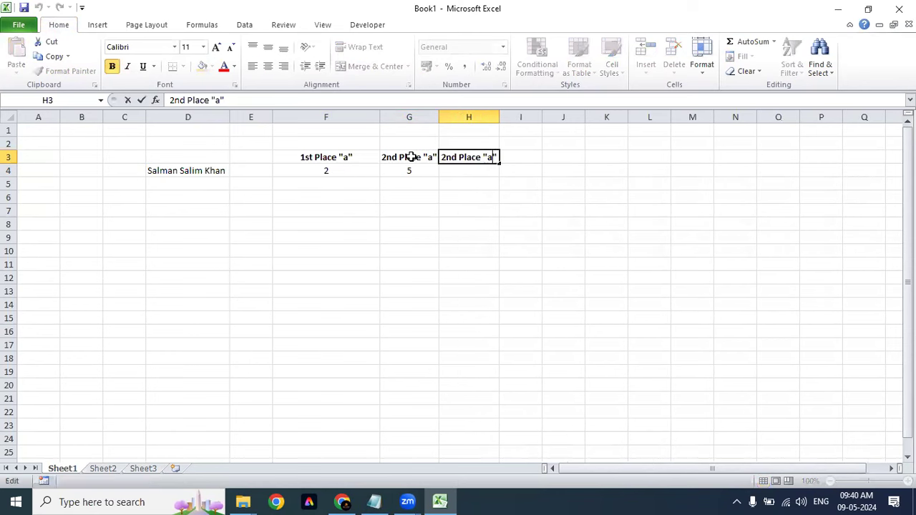
key(BackSpace)
key(BackSpace)
key(BackSpace)
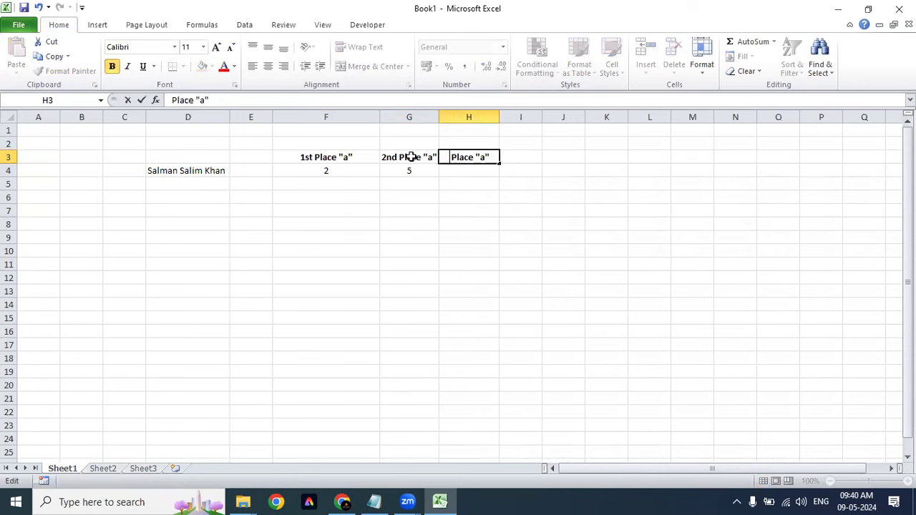
text(3rd)
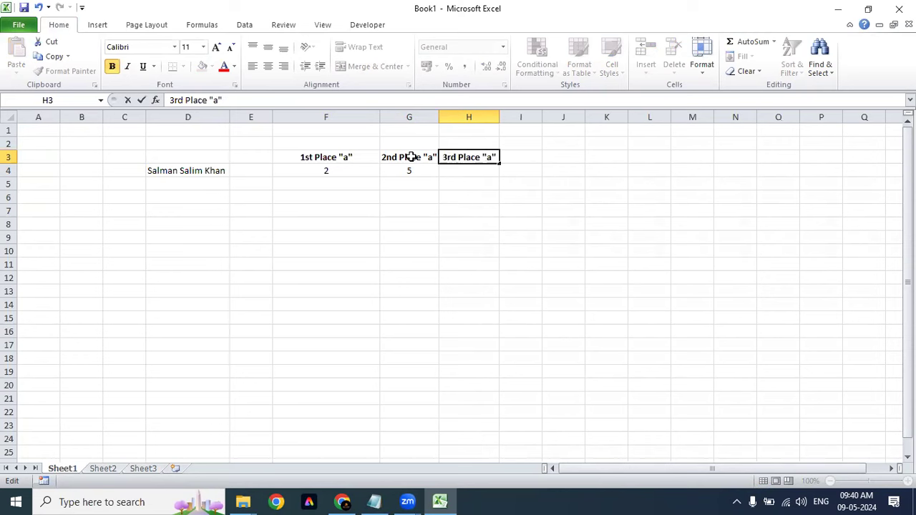
key(Return)
Step: Copy G4's nested FIND formula text and begin editing H4
key(Left)
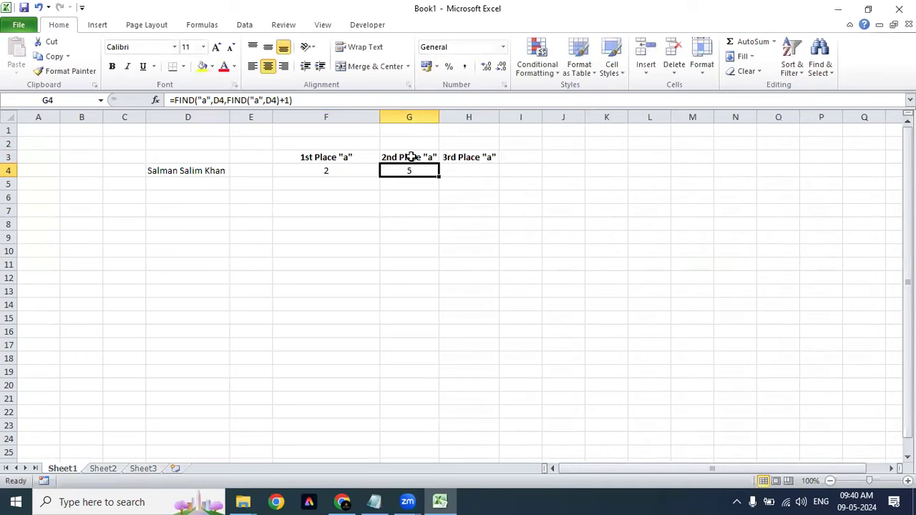
key(XF86AudioRaiseVolume)
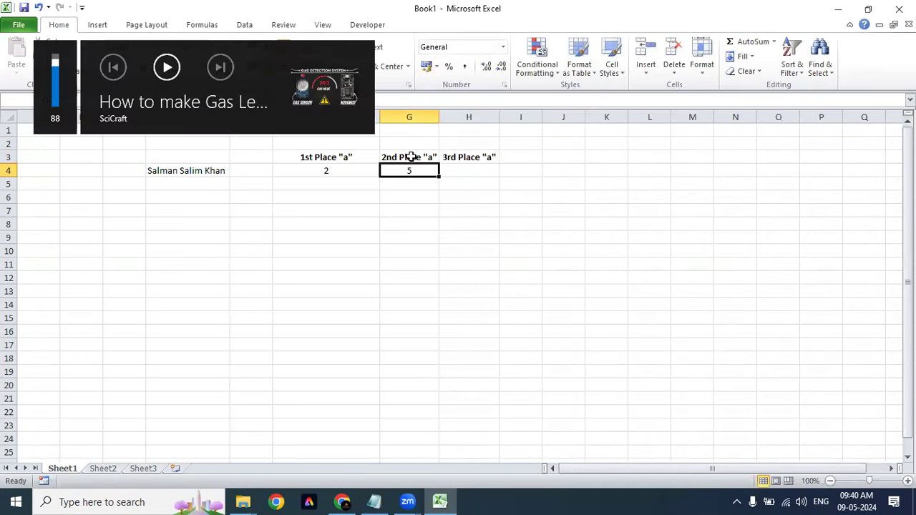
key(F2)
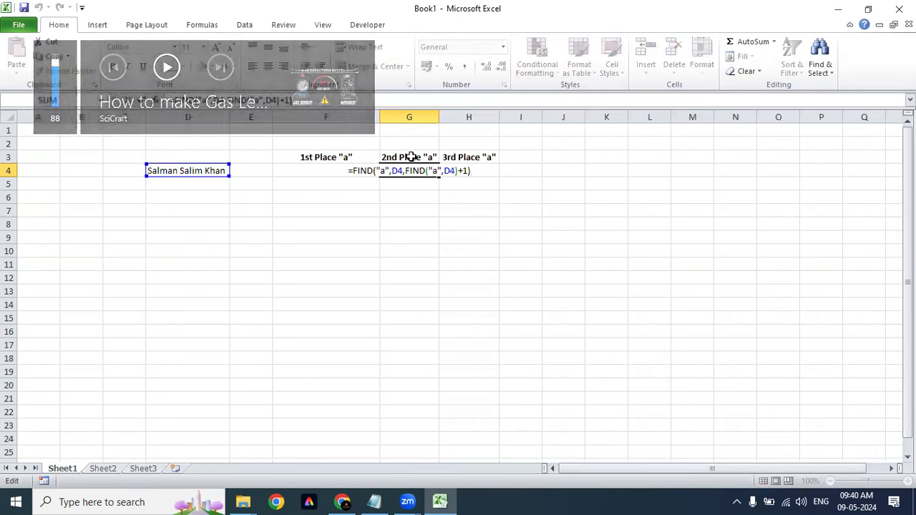
key(shift+Left)
key(shift+Left)
key(shift+Left)
key(shift+Left)
key(shift+Left)
key(shift+Left)
key(shift+Left)
key(shift+Left)
key(shift+Left)
key(shift+Left)
key(shift+Left)
key(shift+Left)
key(shift+Left)
key(shift+Left)
key(shift+Left)
key(shift+Left)
key(shift+Left)
key(shift+Left)
key(shift+Left)
key(shift+Left)
key(shift+Left)
key(shift+Left)
key(shift+Left)
key(shift+Left)
key(shift+Left)
key(shift+Left)
key(shift+Left)
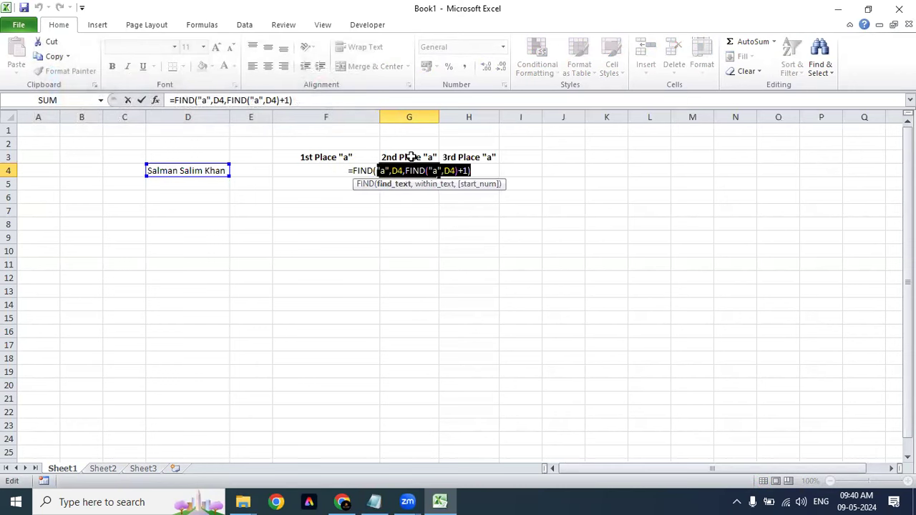
key(ctrl+c)
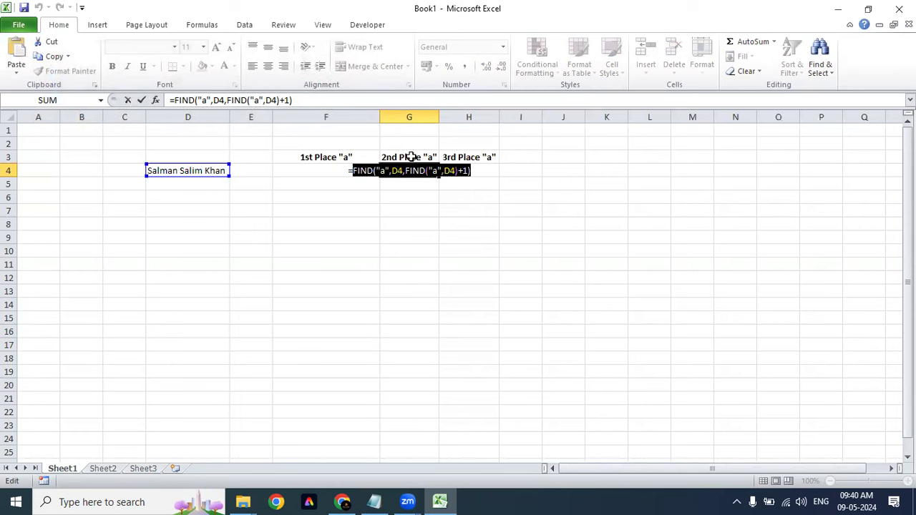
key(Escape)
key(Right)
key(F2)
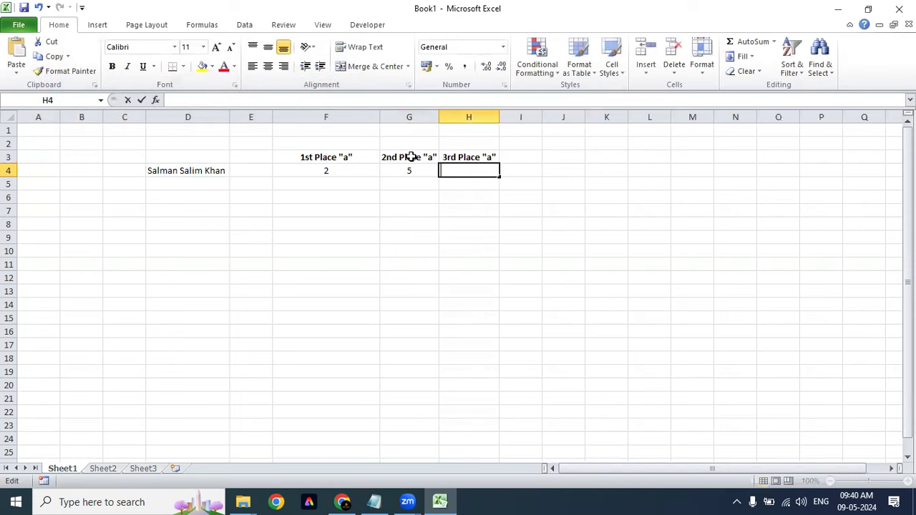
Step: Build a triple-nested FIND formula in H4 from the pasted G4 formula text
key(ctrl+v)
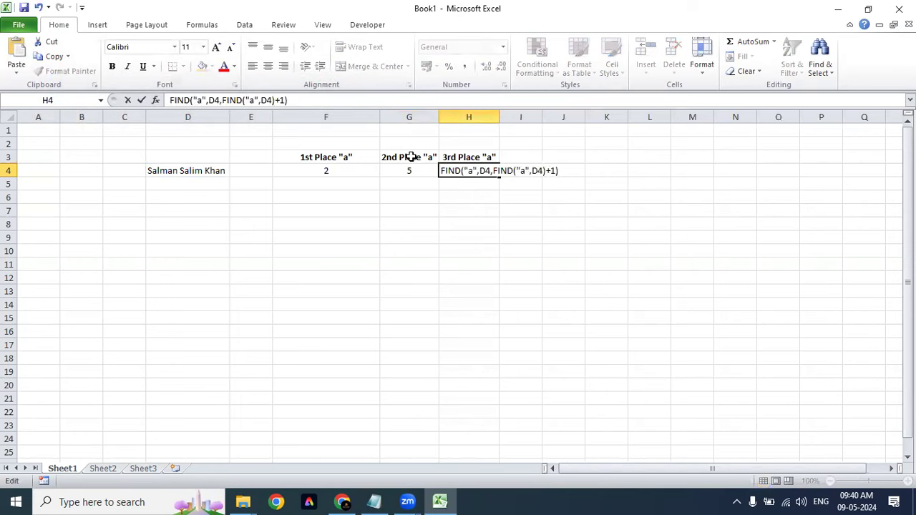
key(BackSpace)
key(BackSpace)
key(BackSpace)
key(BackSpace)
text(,)
click(170, 100)
text(=)
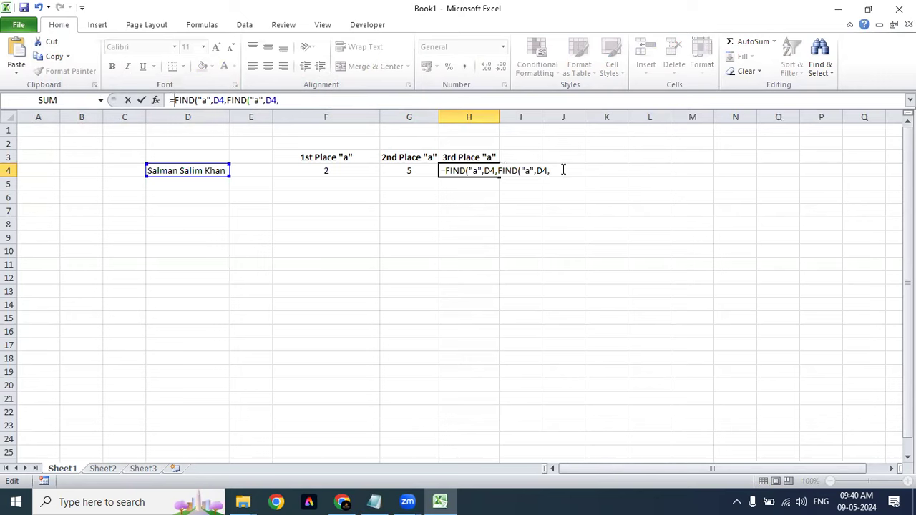
click(563, 169)
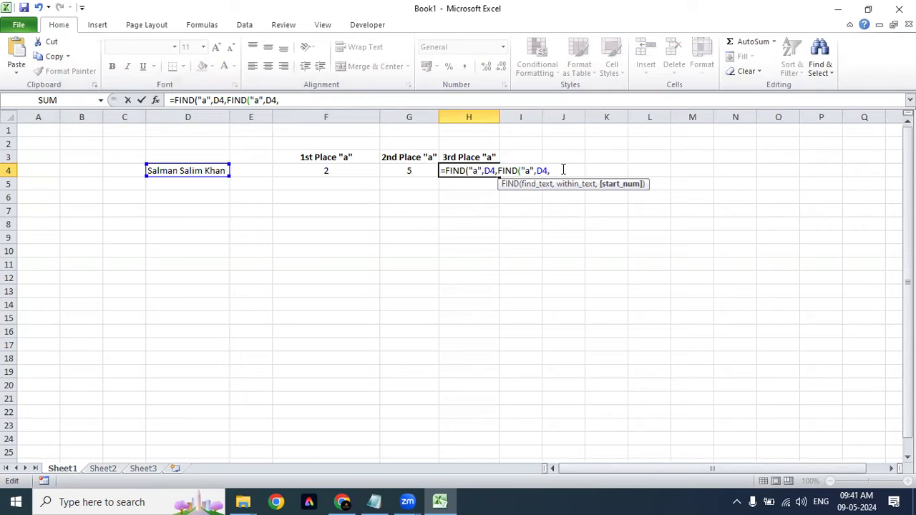
key(ctrl+v)
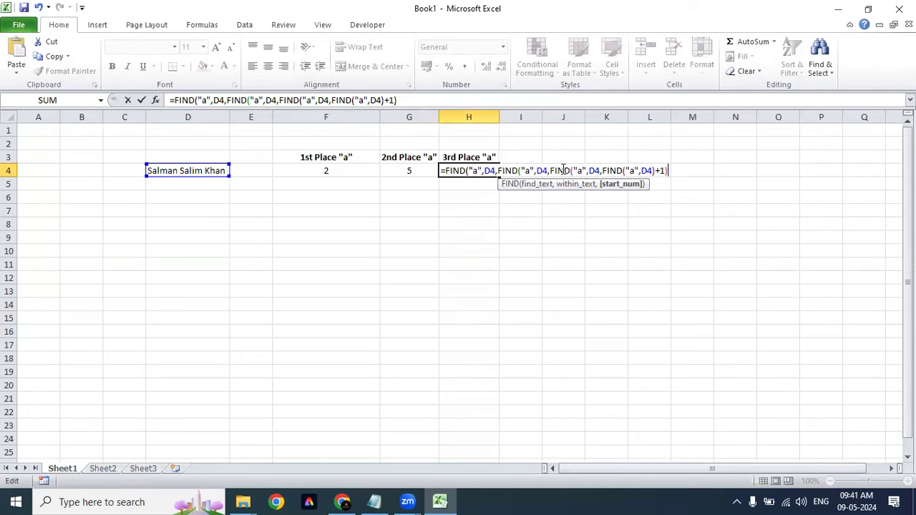
key(BackSpace)
key(BackSpace)
key(BackSpace)
key(BackSpace)
key(BackSpace)
key(BackSpace)
key(BackSpace)
key(BackSpace)
key(BackSpace)
key(BackSpace)
key(BackSpace)
key(BackSpace)
key(BackSpace)
key(BackSpace)
key(BackSpace)
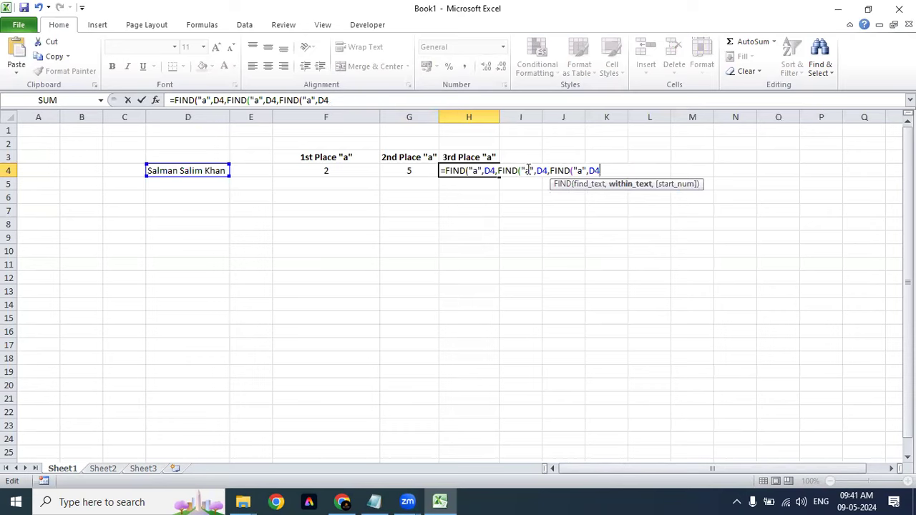
click(615, 186)
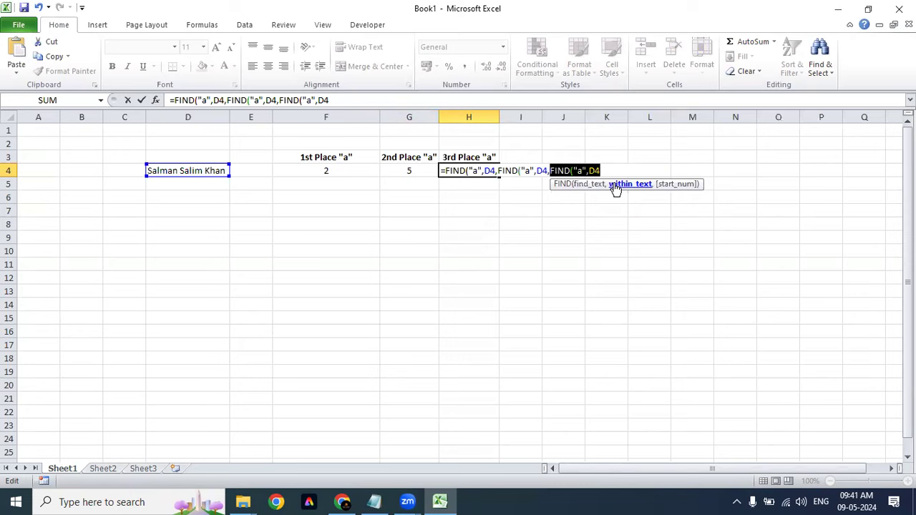
click(496, 172)
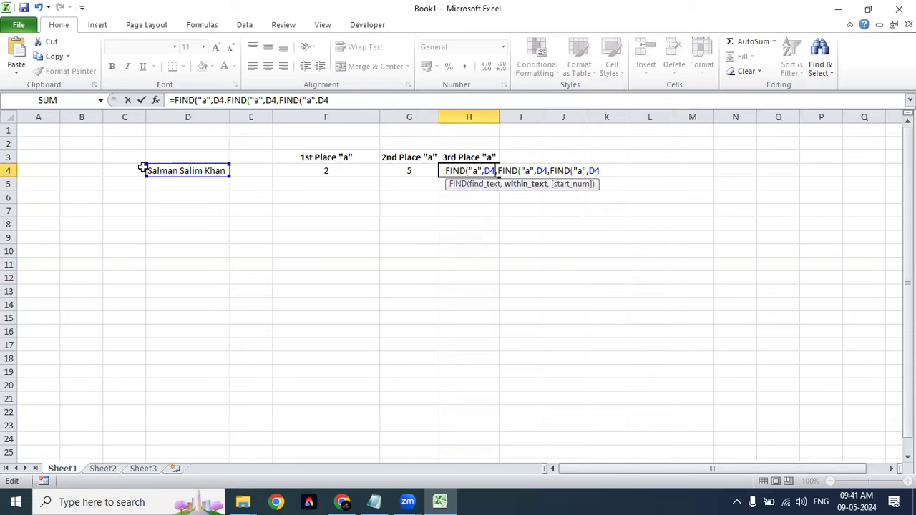
click(519, 185)
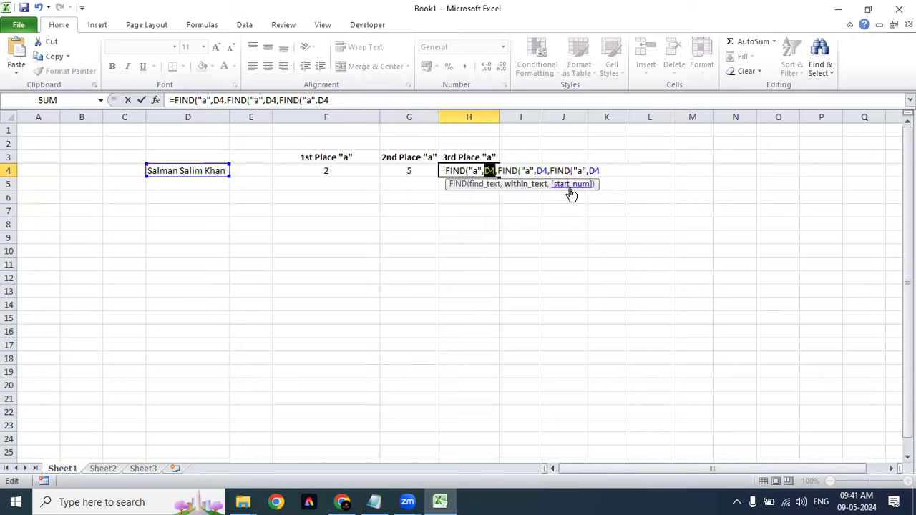
click(572, 185)
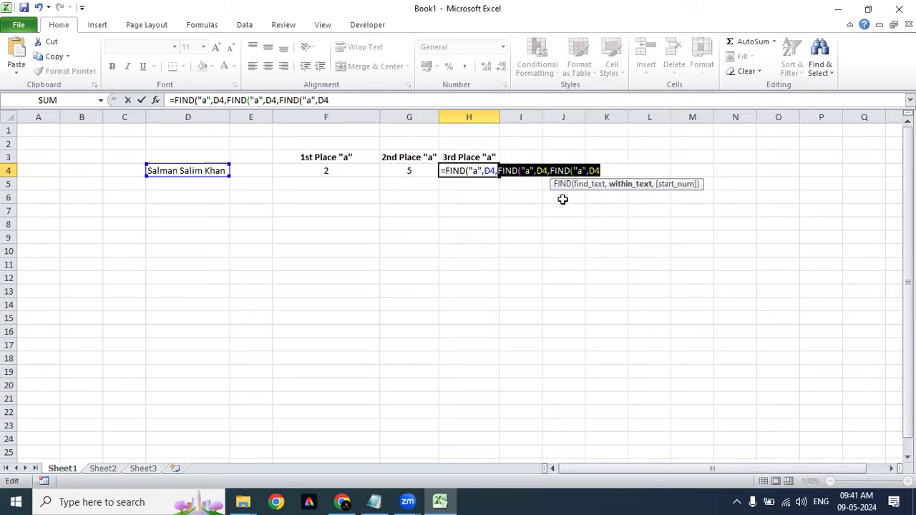
click(613, 164)
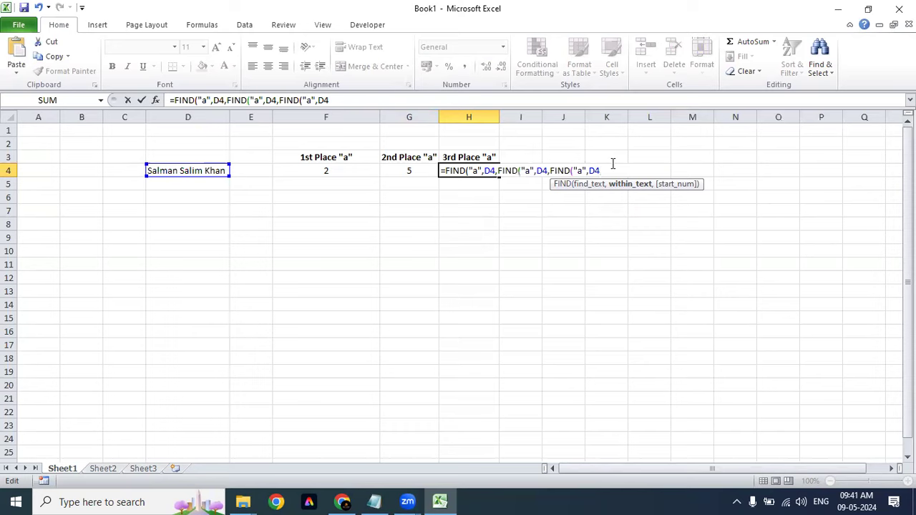
text()+1))
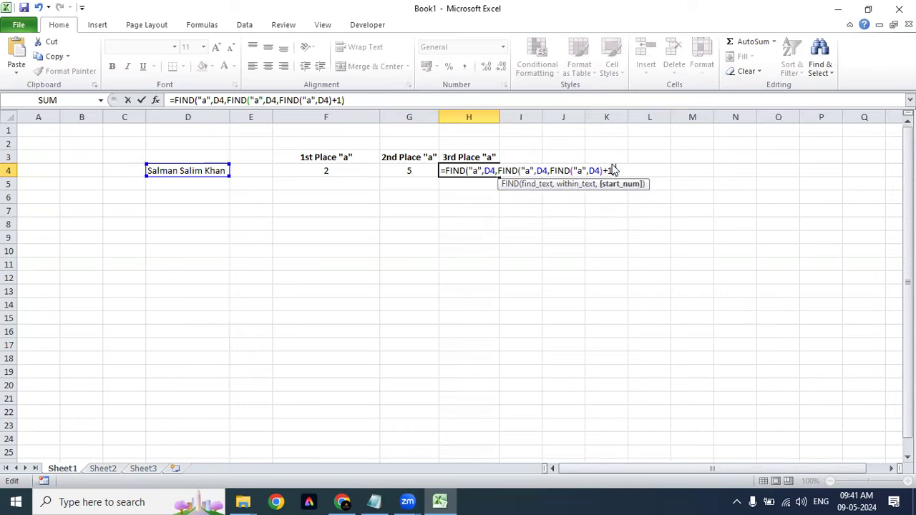
key(Return)
key(Return)
Step: Correct H4 to =FIND("a",D4,FIND("a",D4,FIND("a",D4)+1)+1), returning 9, and centre it
key(Up)
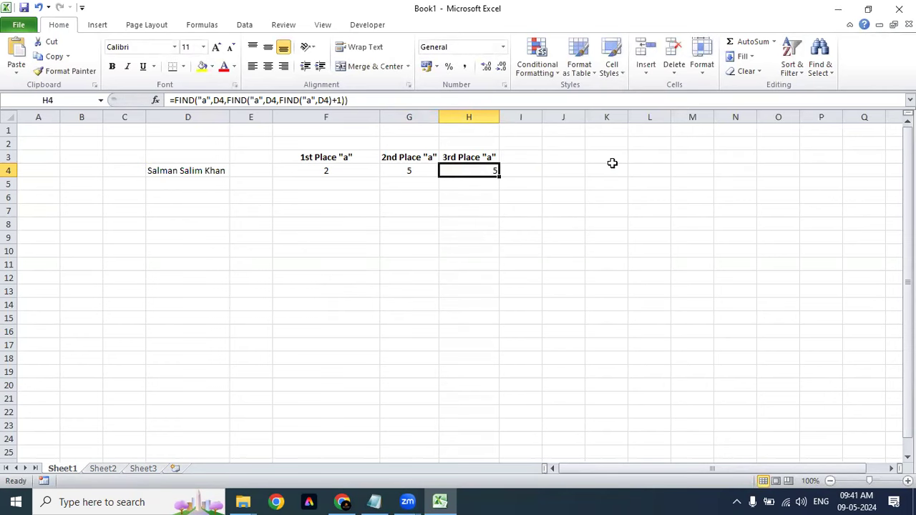
key(F2)
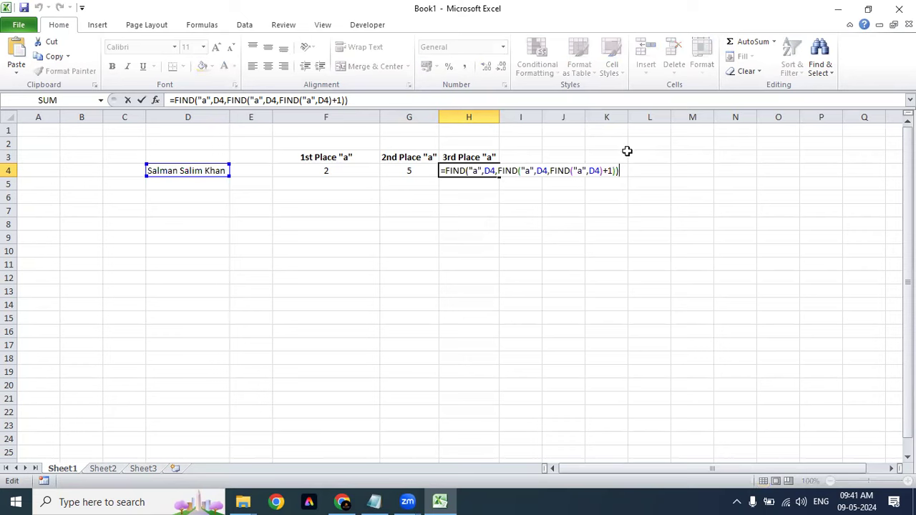
click(614, 171)
text(+1)
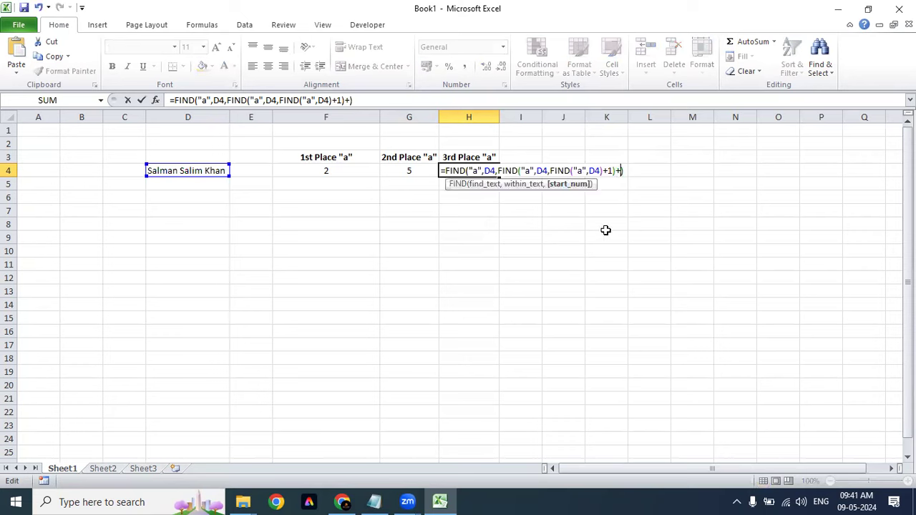
key(Return)
key(Up)
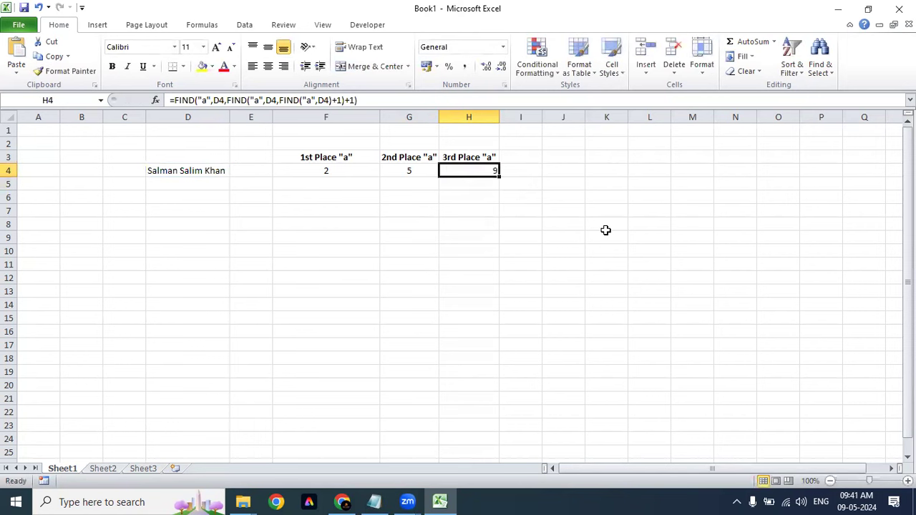
key(alt+h)
key(a)
key(c)
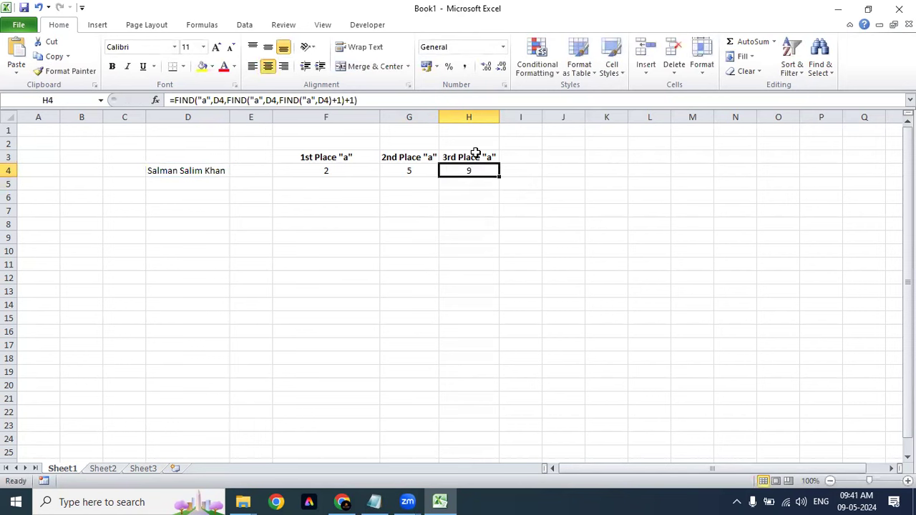
double_click(470, 179)
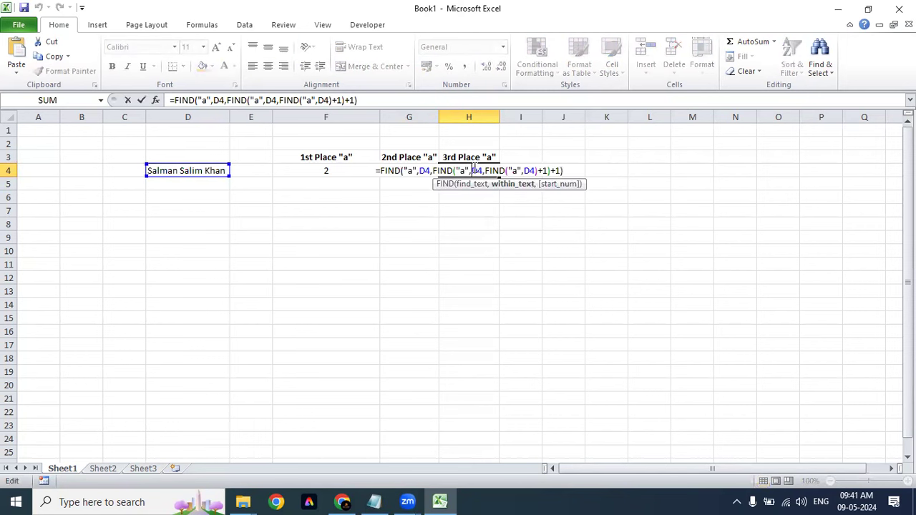
click(547, 170)
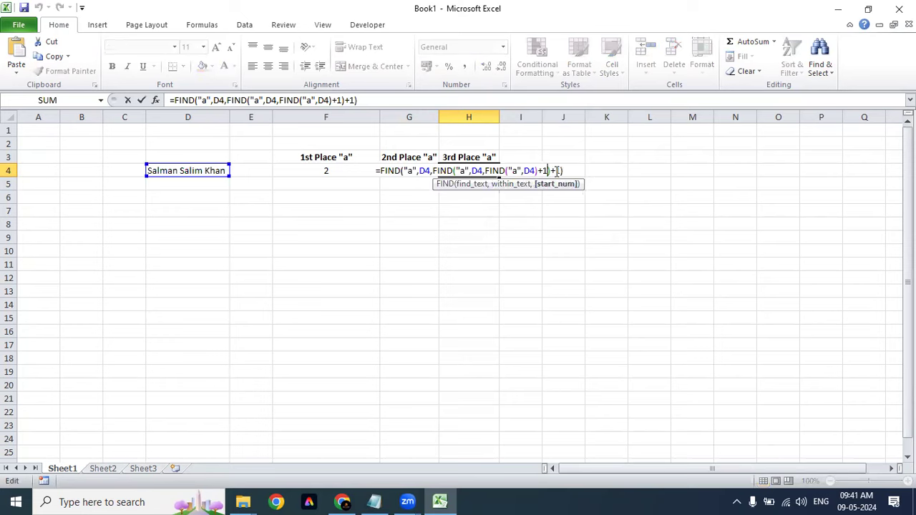
click(551, 170)
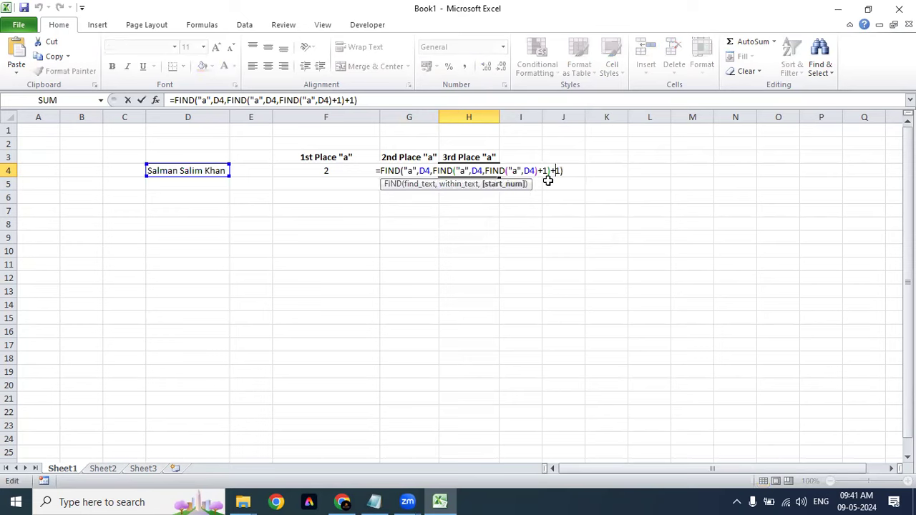
click(421, 170)
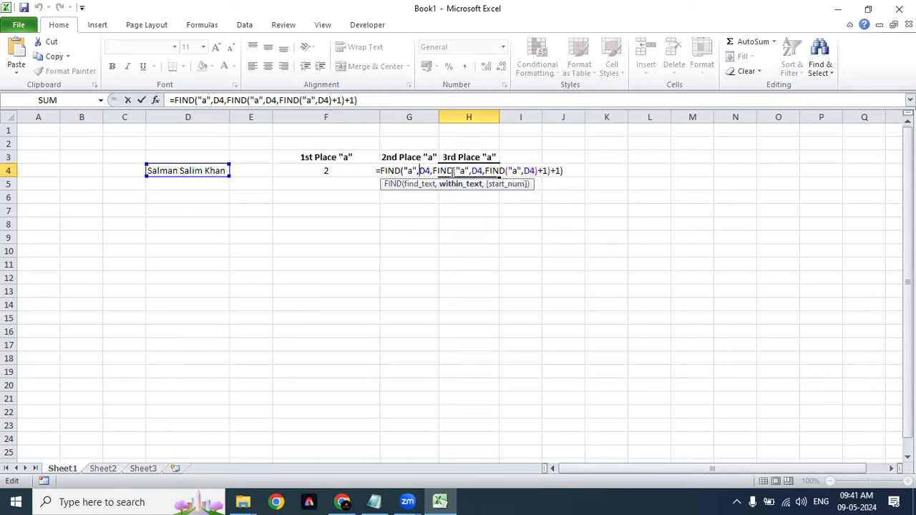
click(429, 187)
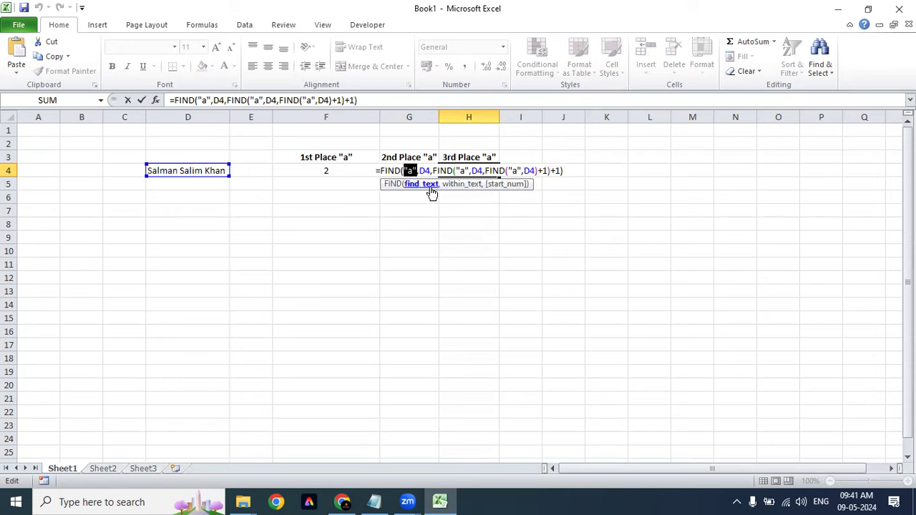
click(468, 190)
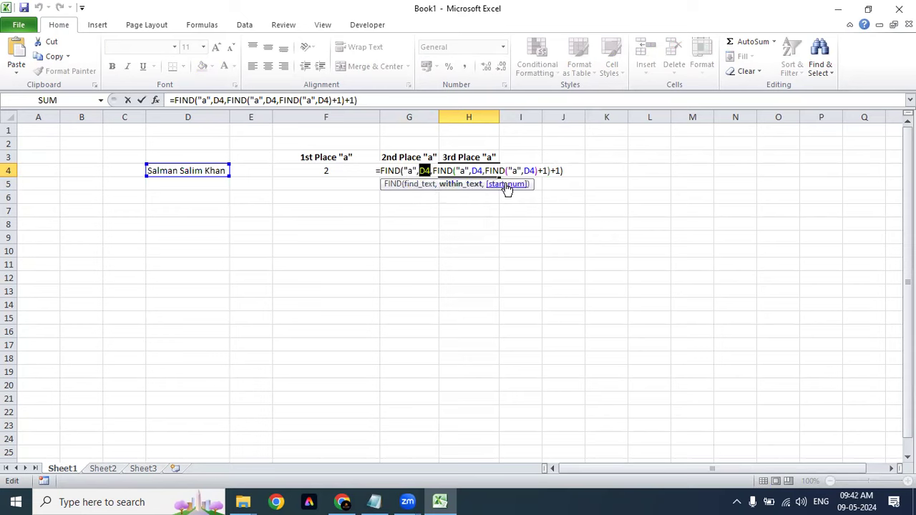
click(505, 185)
click(464, 171)
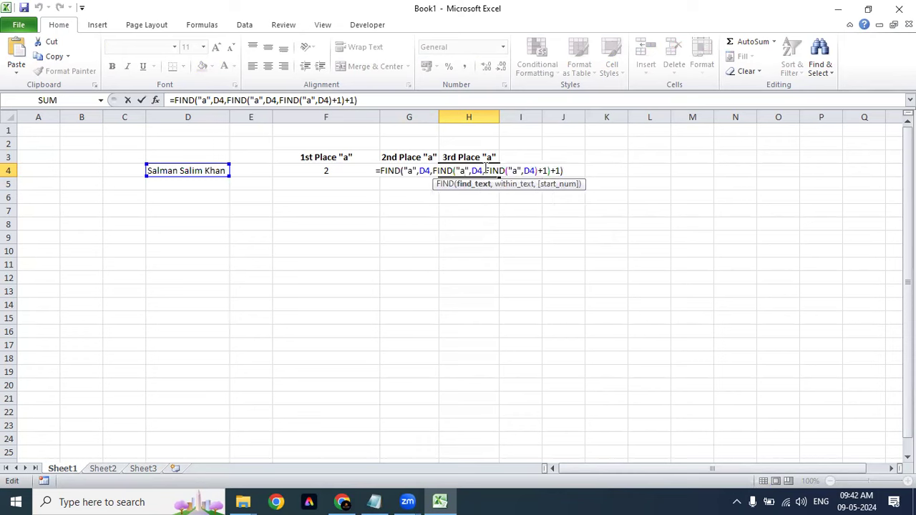
click(486, 170)
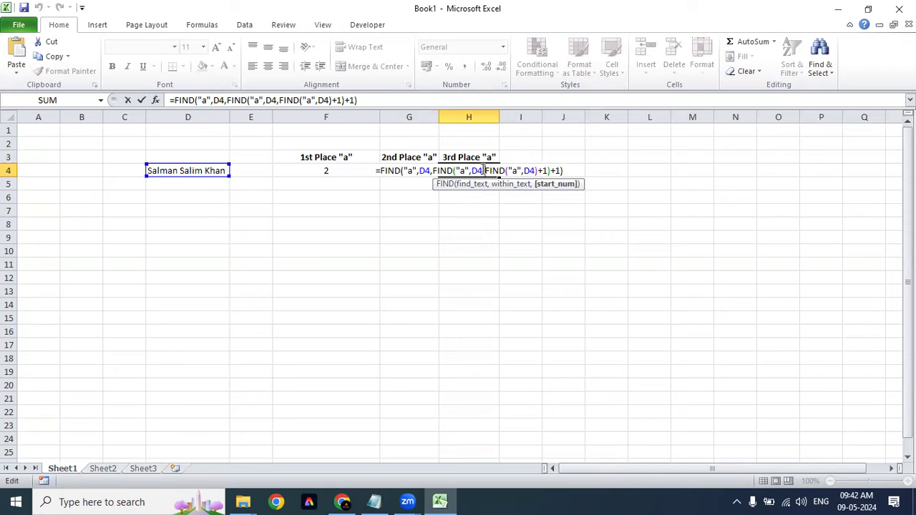
click(542, 187)
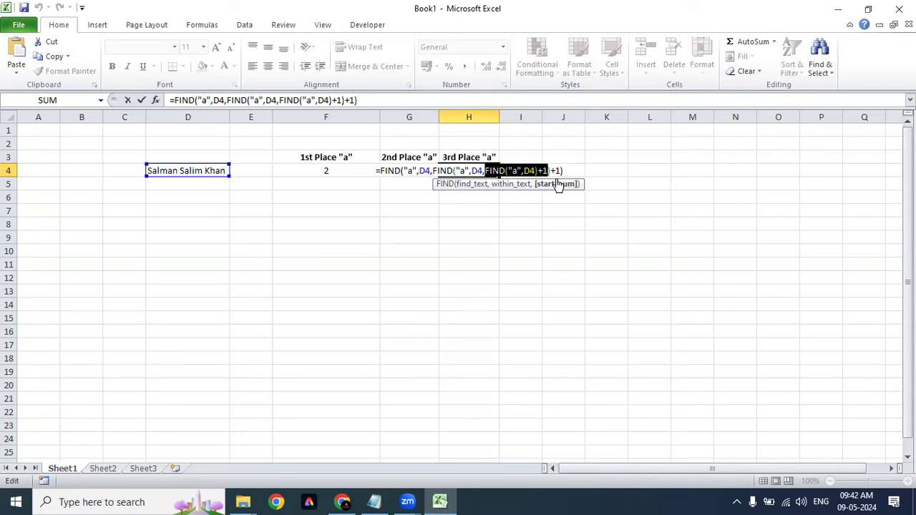
click(556, 171)
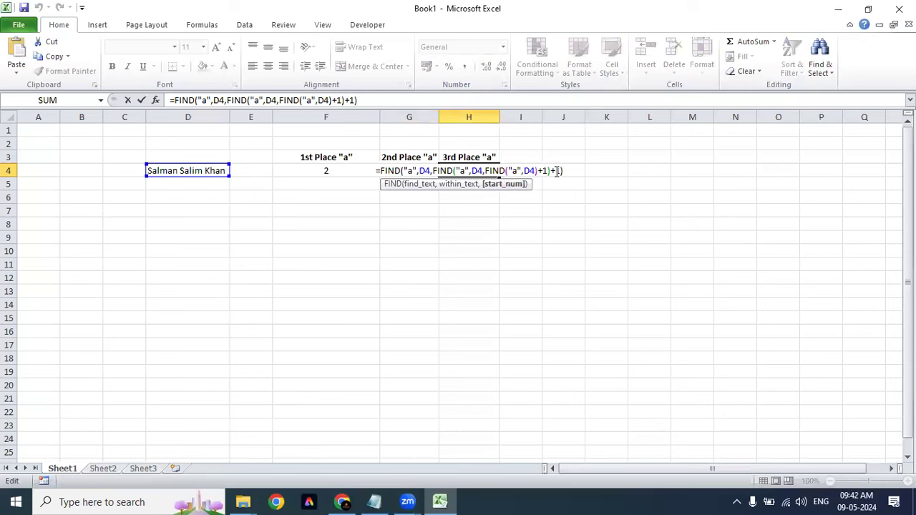
key(Return)
key(Up)
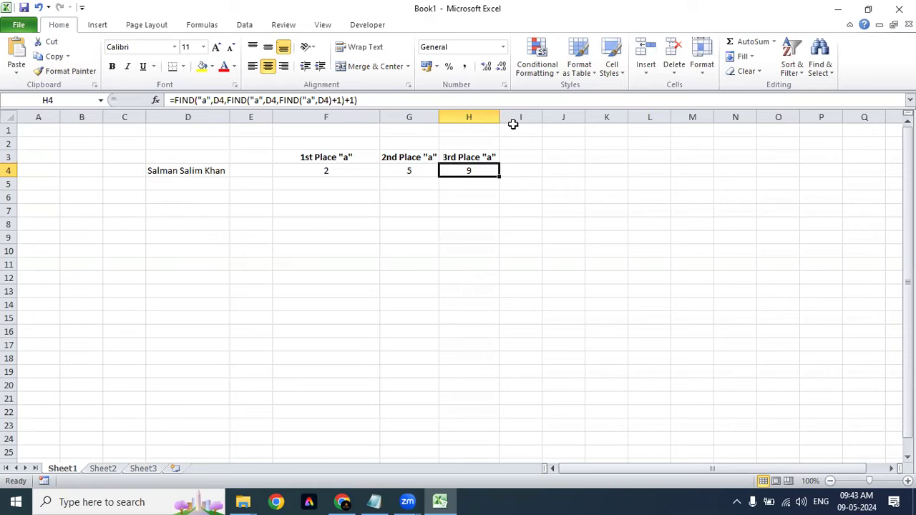
Step: Widen column H slightly to fit the 3rd Place "a" heading
drag(499, 117, 507, 116)
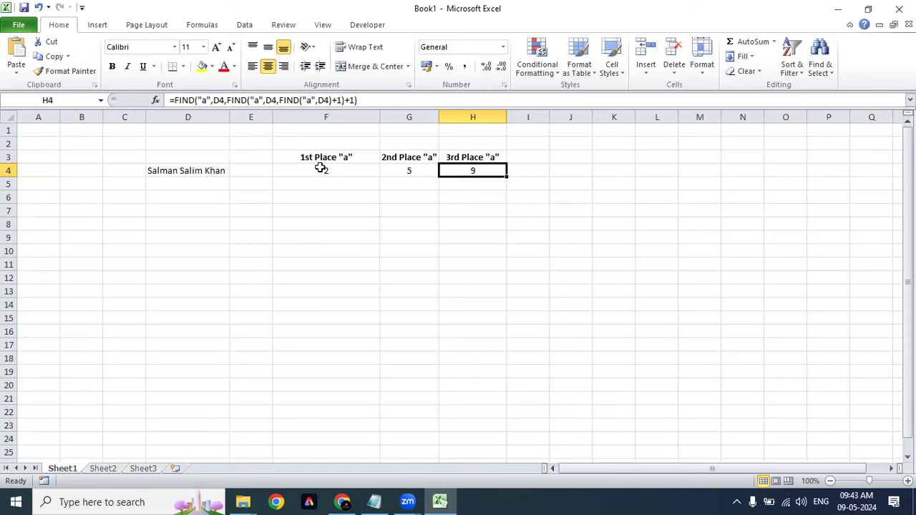
Step: In the Chapter 11 workbook, autofit column D to fit the D12 formula text
key(ctrl+Tab)
click(287, 318)
click(243, 278)
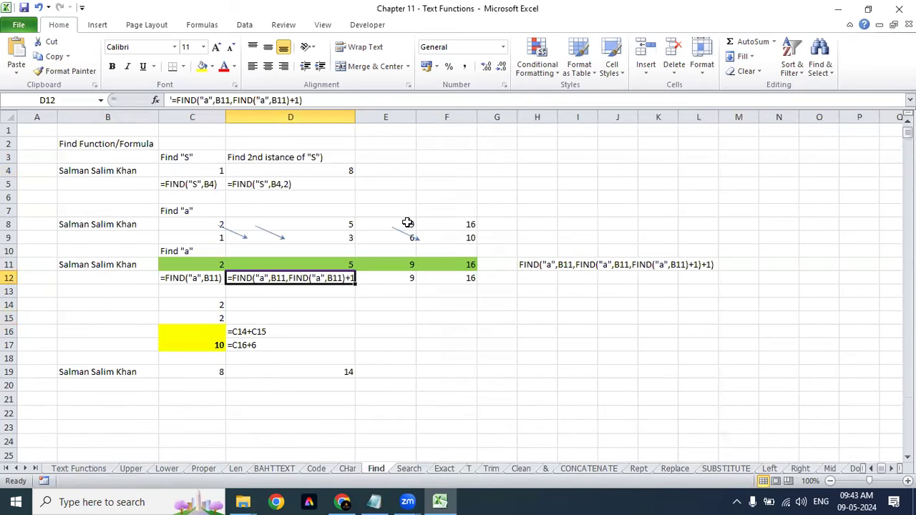
double_click(356, 115)
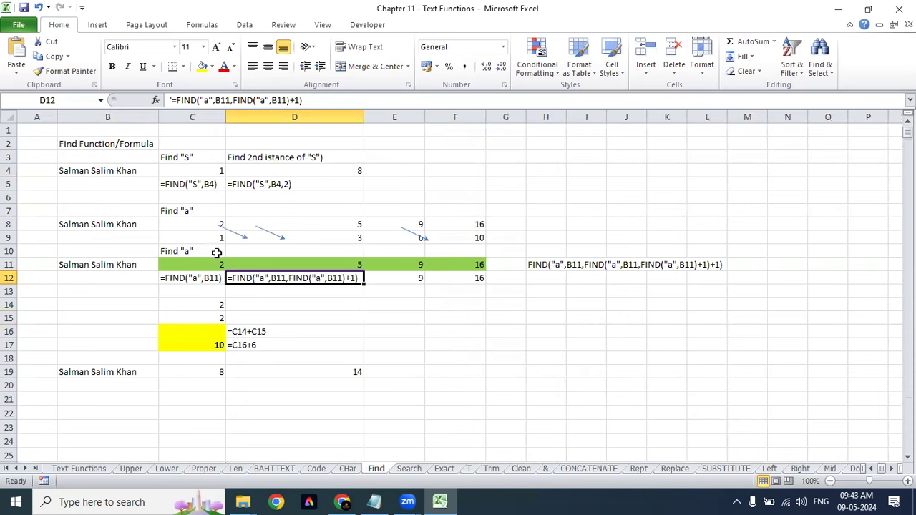
Step: Review the nested FIND formulas in C11 through F11 and F12, leaving them unchanged
click(201, 252)
click(199, 270)
click(345, 263)
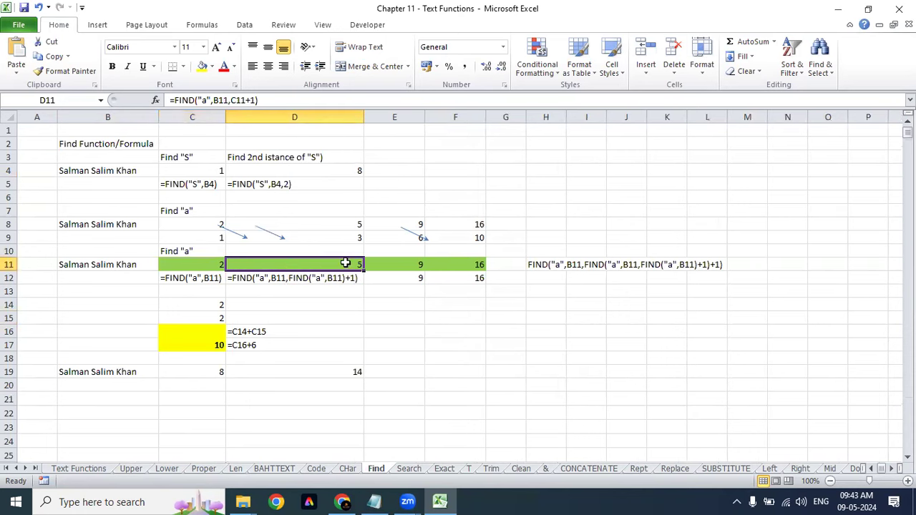
click(411, 263)
click(471, 263)
click(467, 278)
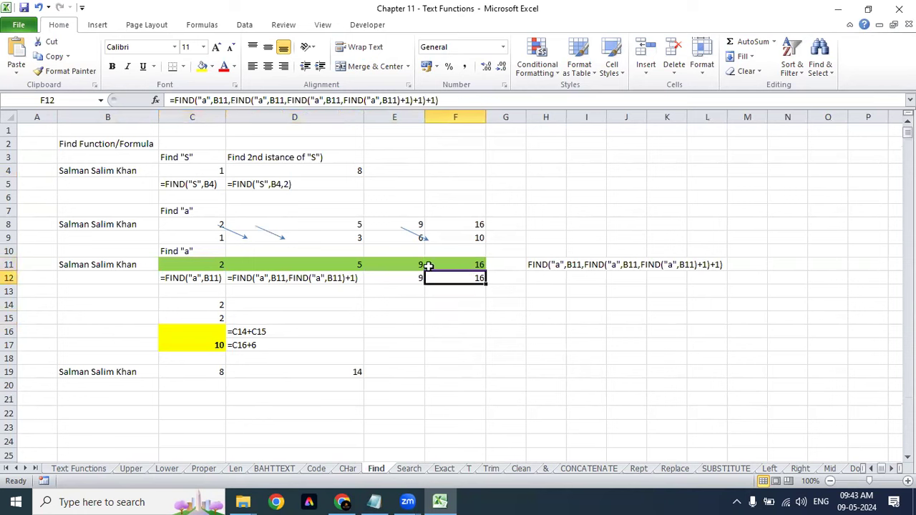
click(429, 100)
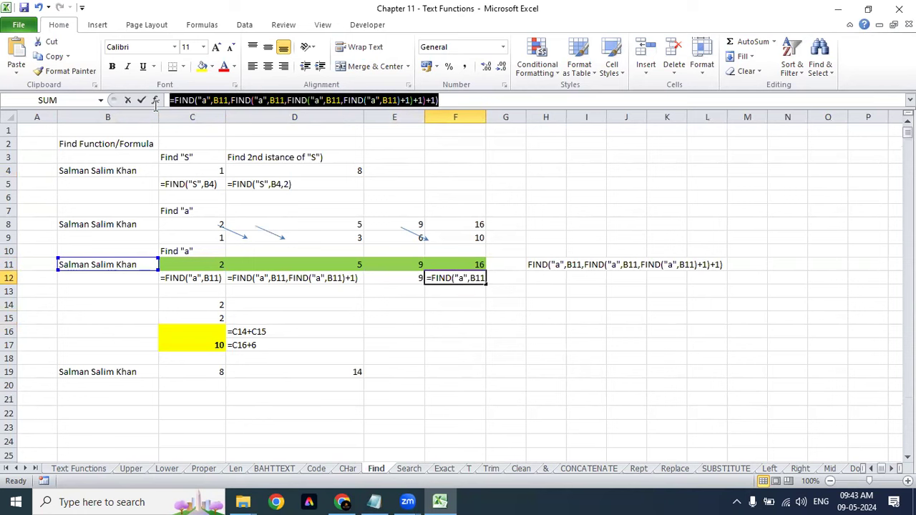
key(Escape)
Step: Compare the C8 formula and the row 12 formula texts before returning to Book1
click(203, 222)
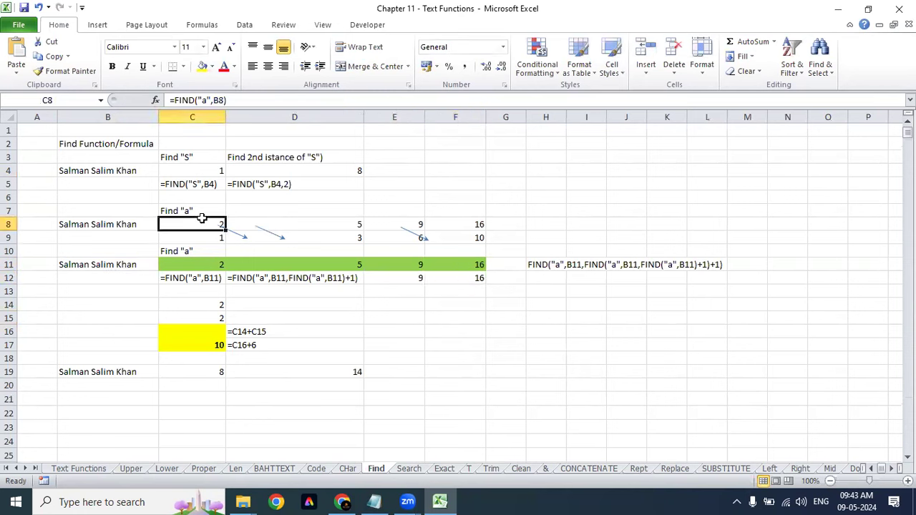
click(216, 265)
click(213, 293)
click(215, 278)
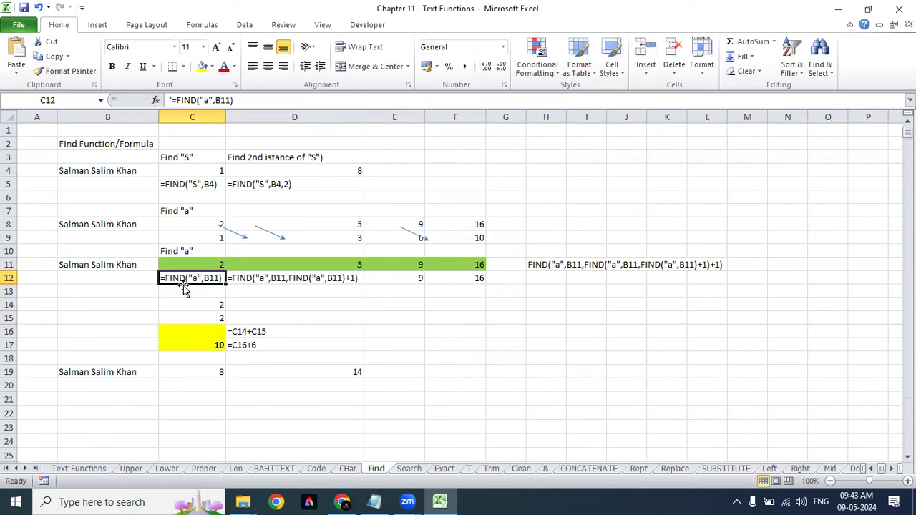
click(246, 286)
click(251, 278)
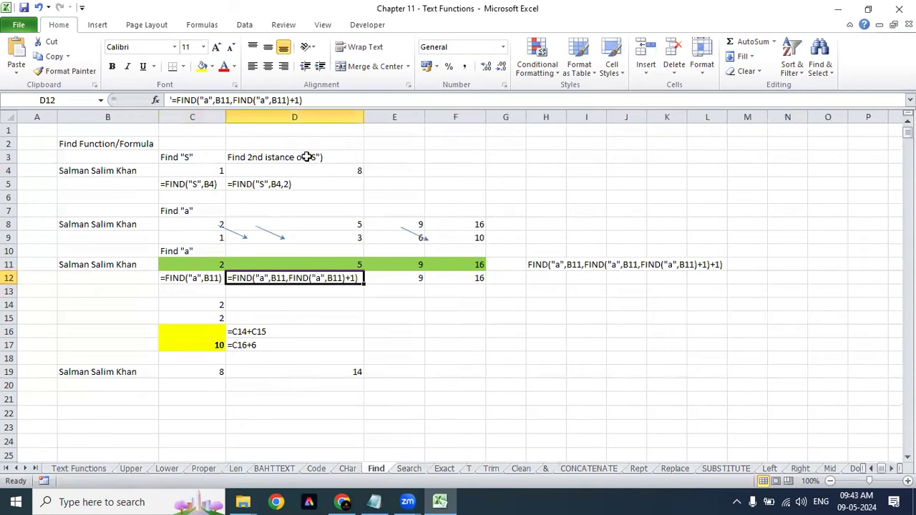
click(402, 277)
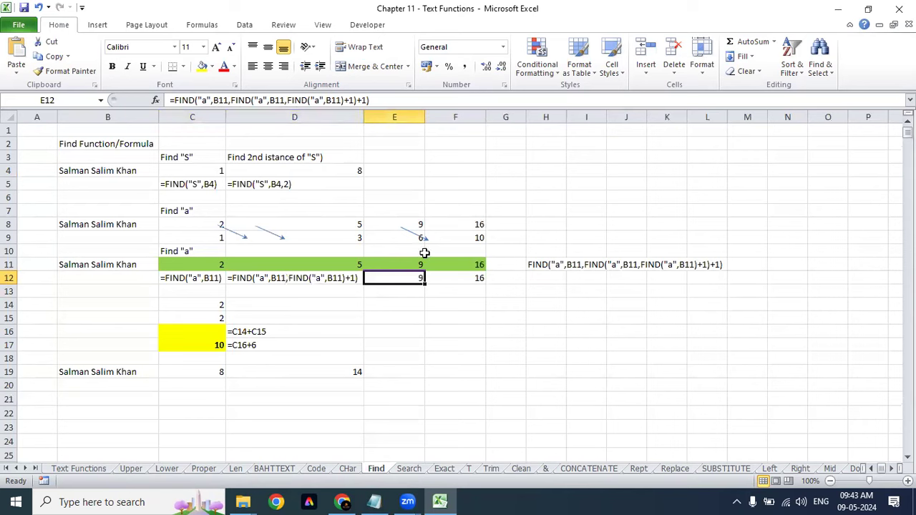
click(465, 279)
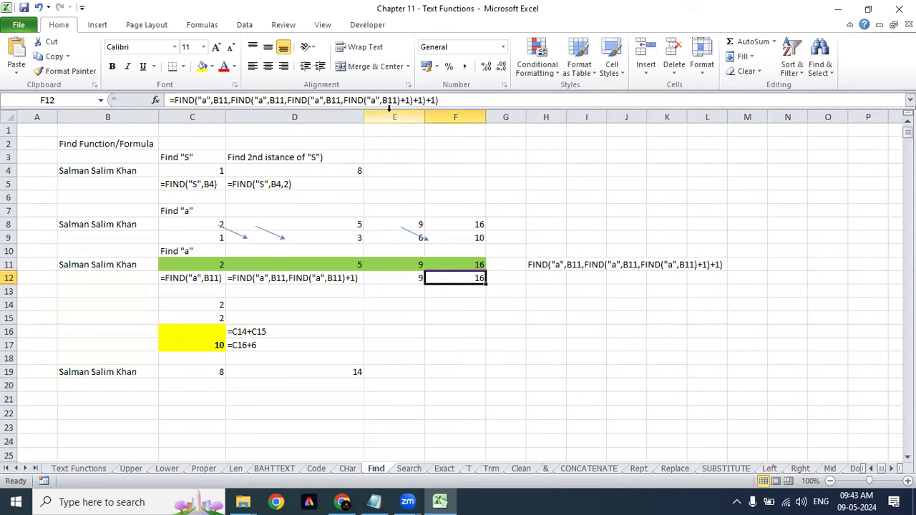
key(ctrl+Tab)
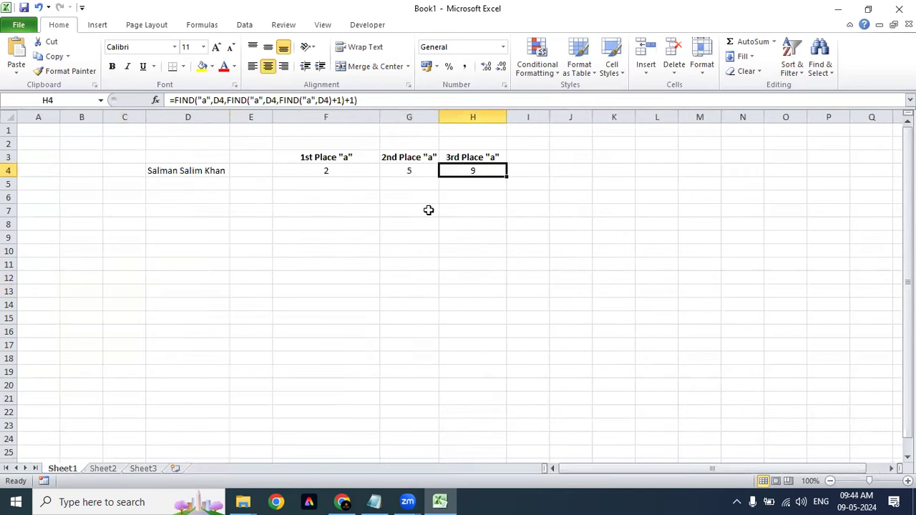
click(342, 171)
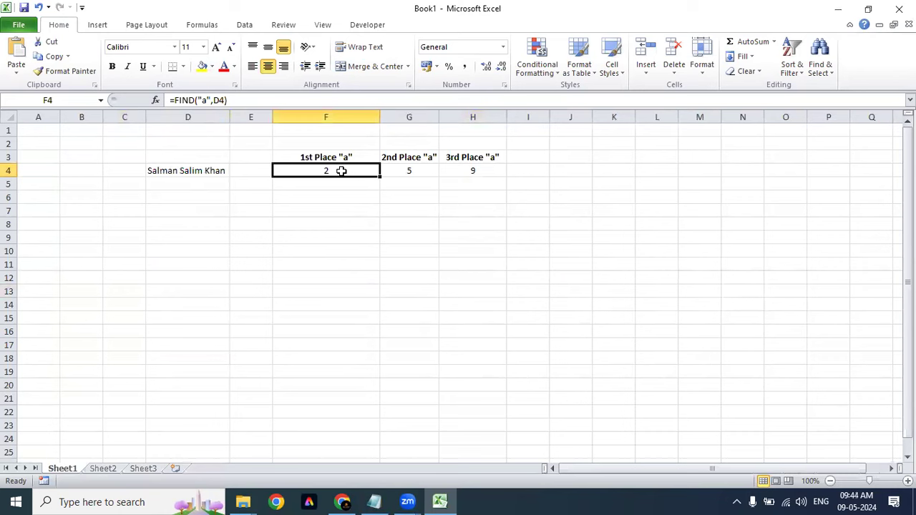
double_click(341, 171)
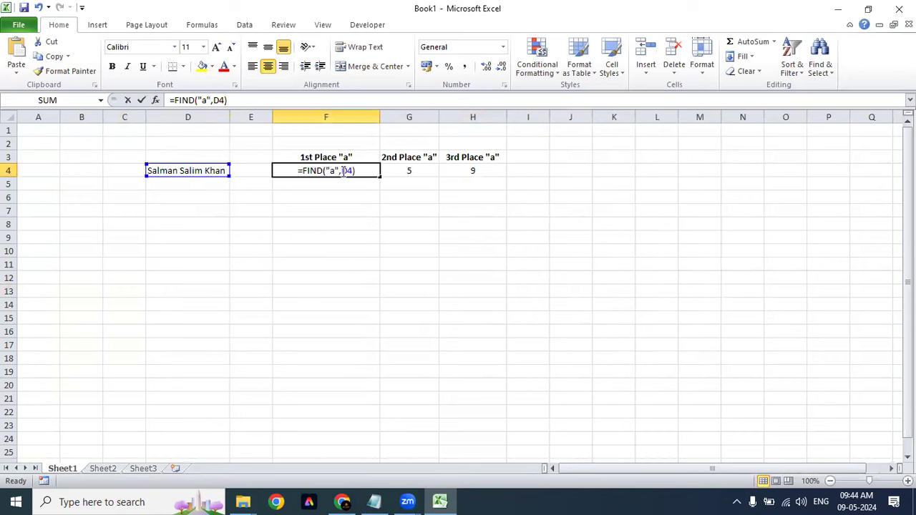
key(Escape)
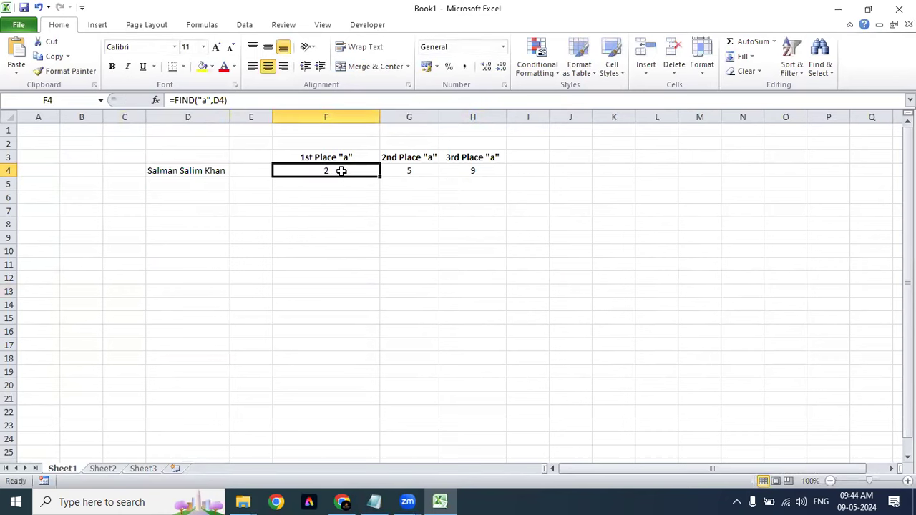
click(424, 170)
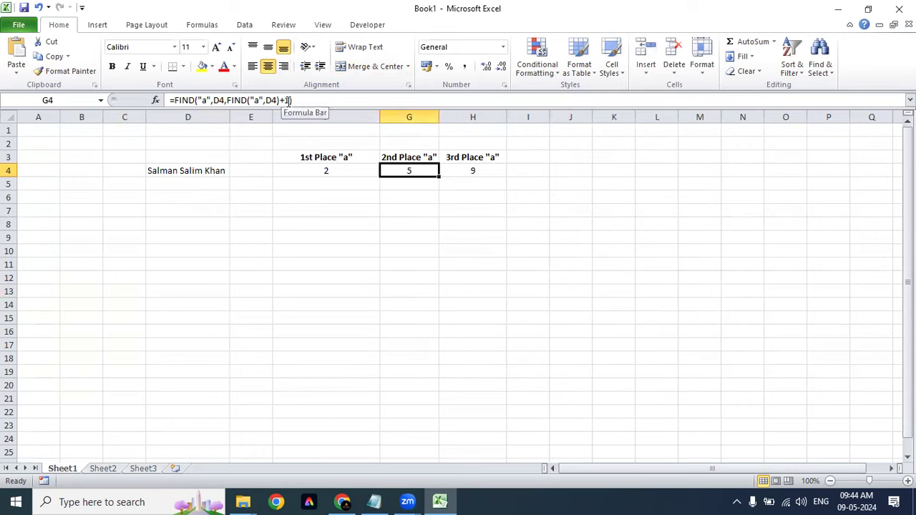
double_click(391, 168)
click(442, 185)
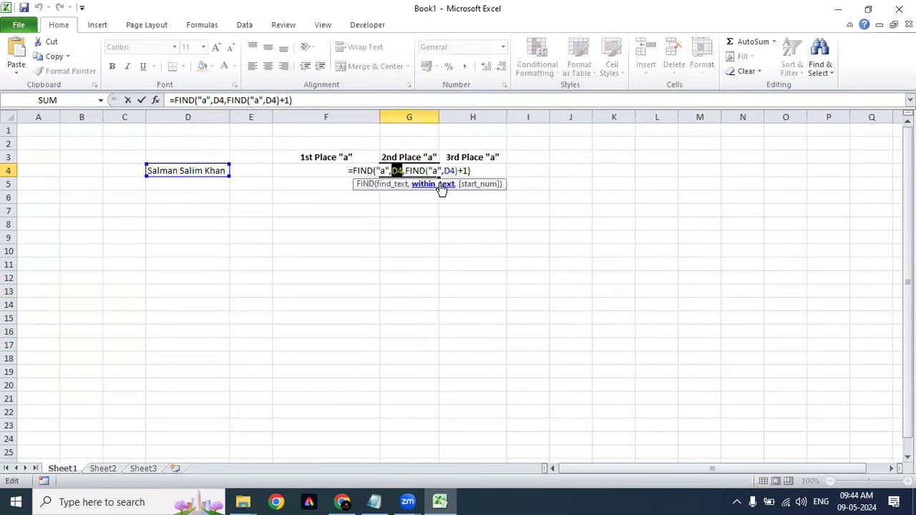
click(472, 184)
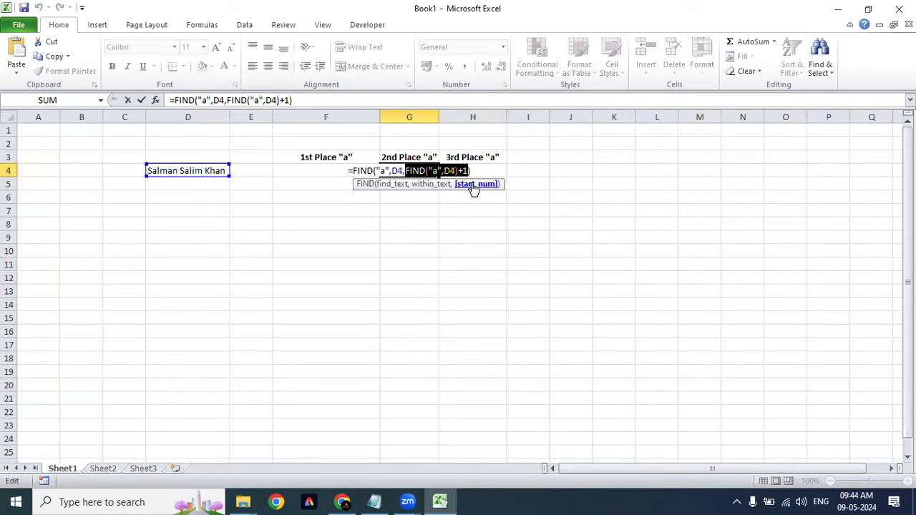
key(Escape)
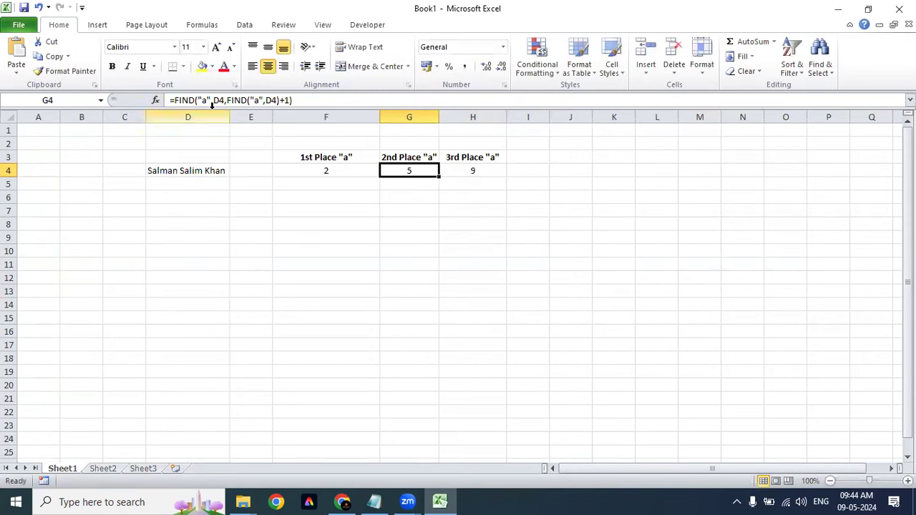
click(227, 100)
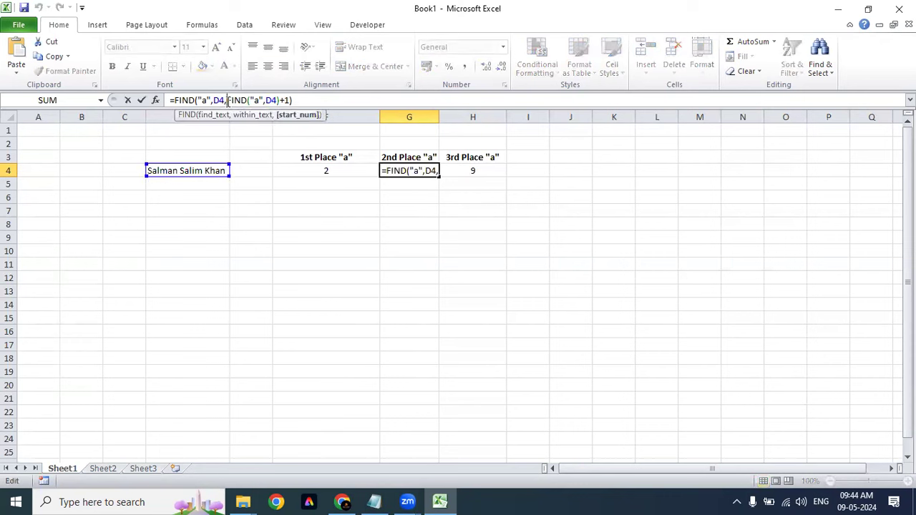
click(306, 117)
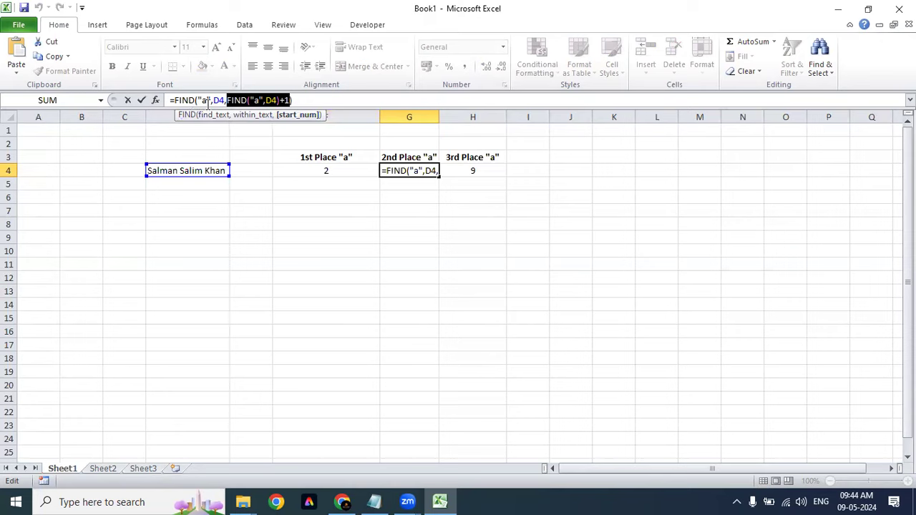
click(242, 115)
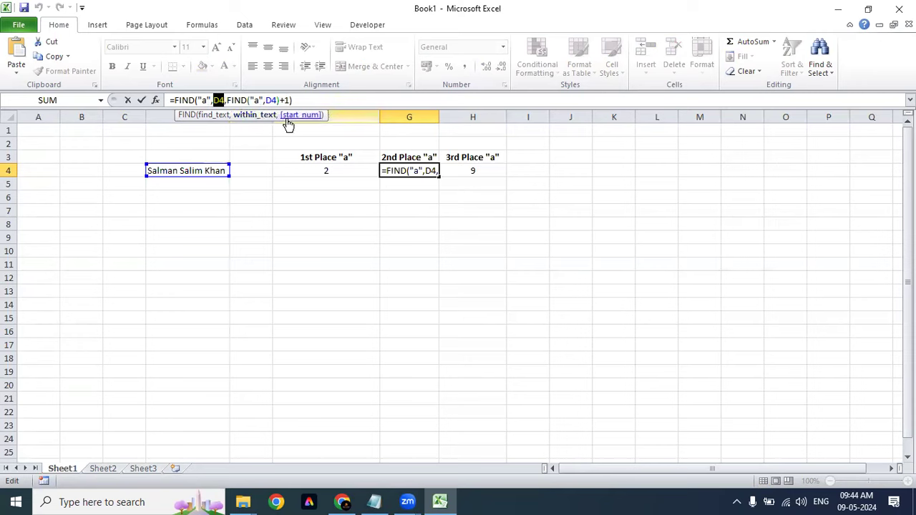
click(298, 116)
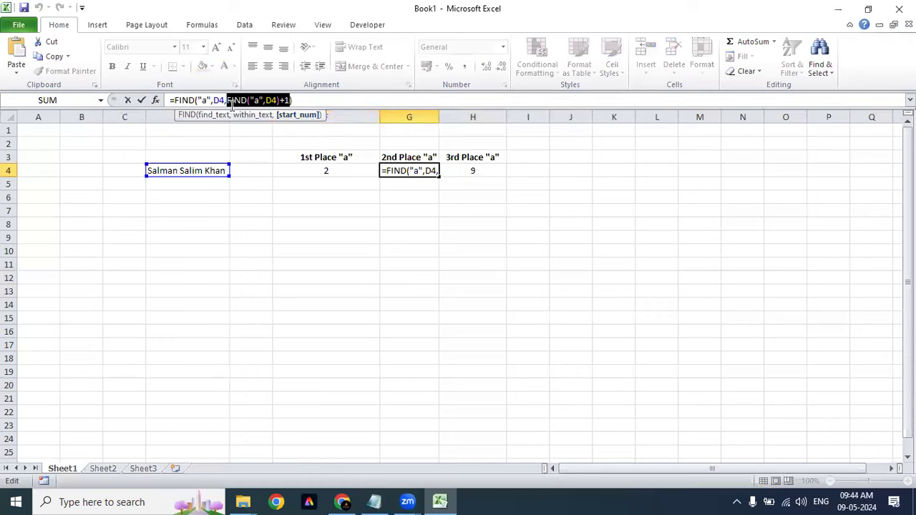
click(284, 100)
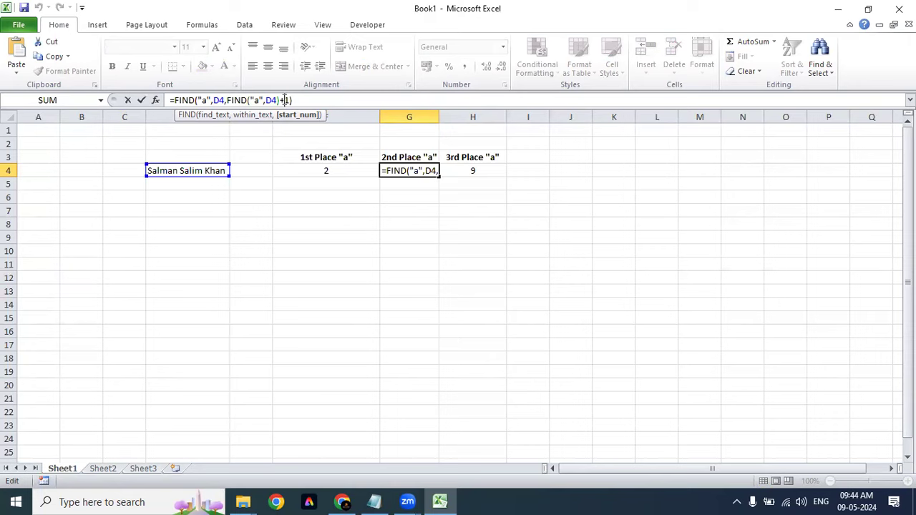
click(225, 100)
text(,)
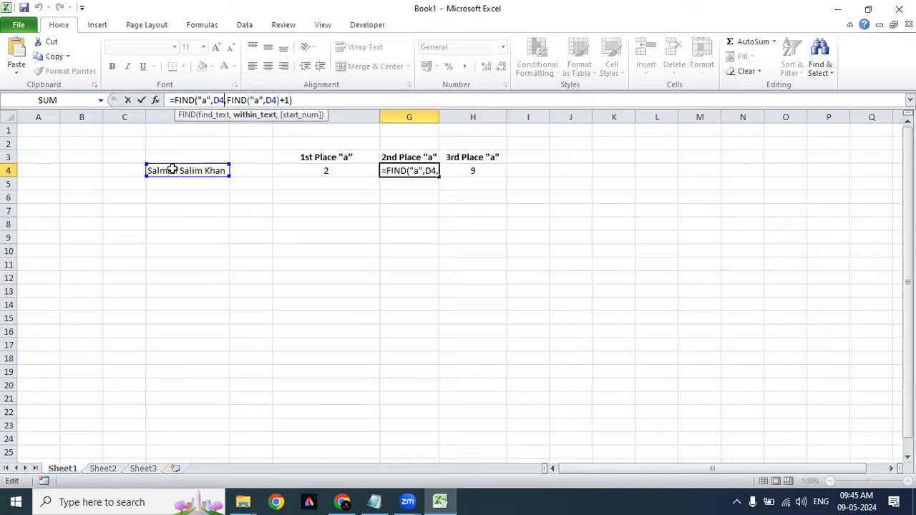
click(293, 115)
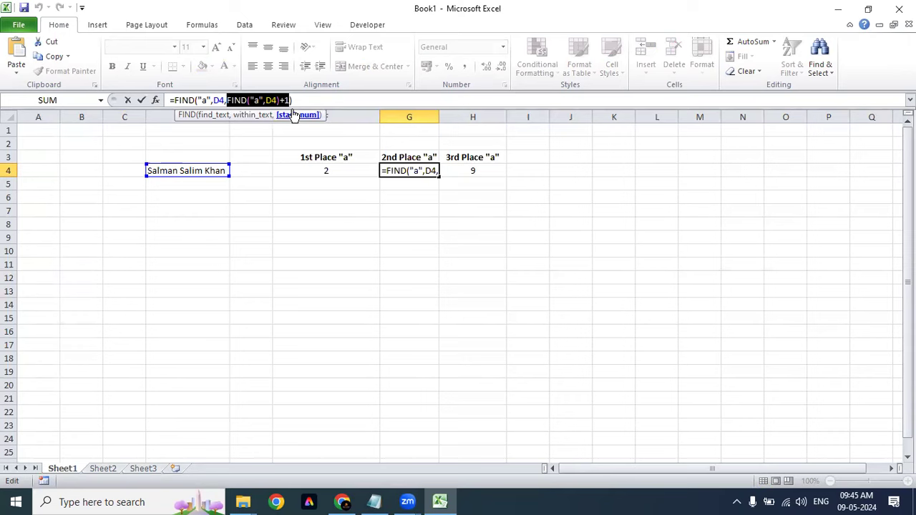
click(395, 173)
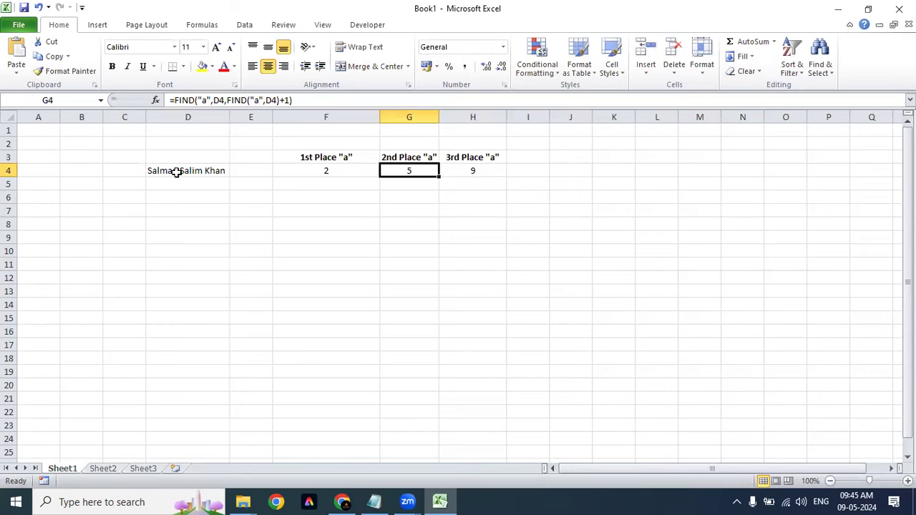
click(473, 172)
double_click(476, 170)
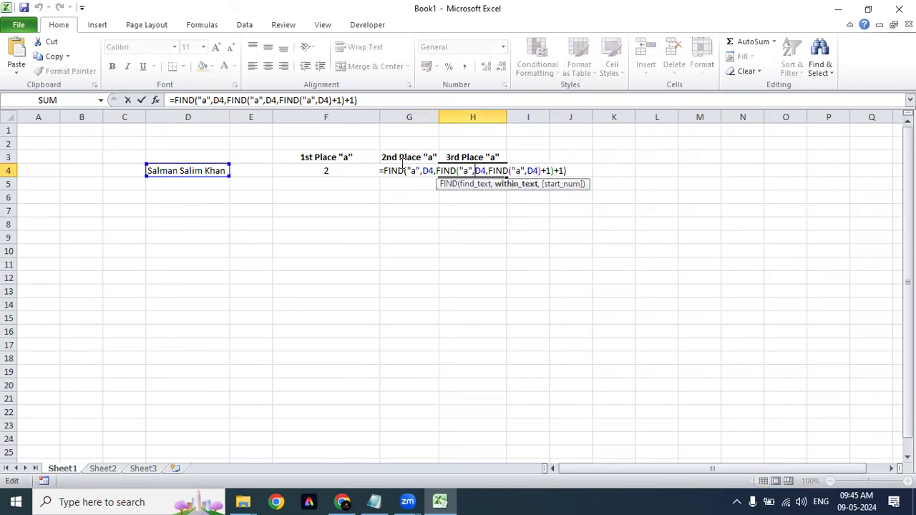
click(433, 170)
click(486, 170)
click(527, 185)
click(488, 170)
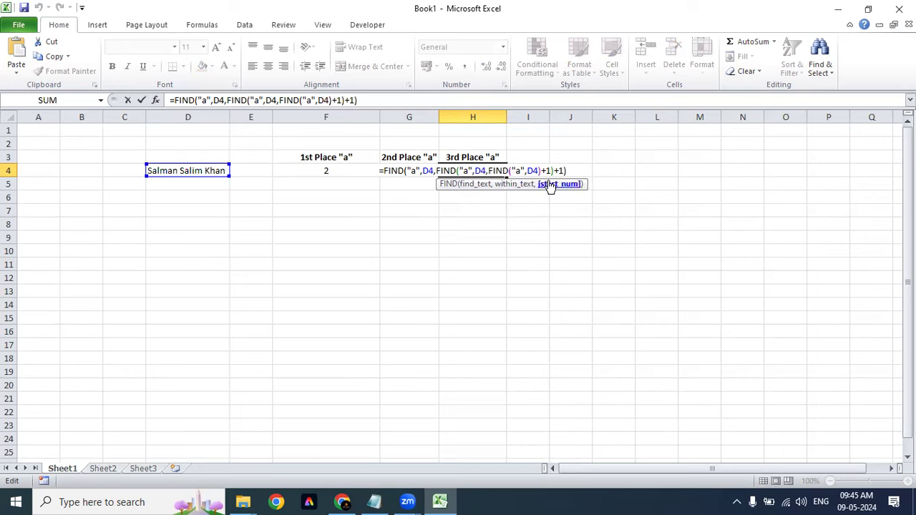
click(549, 185)
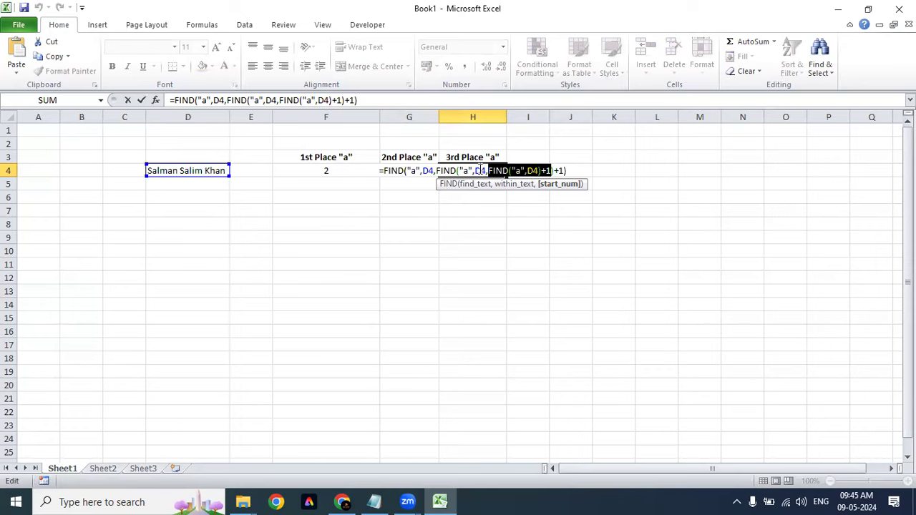
click(555, 171)
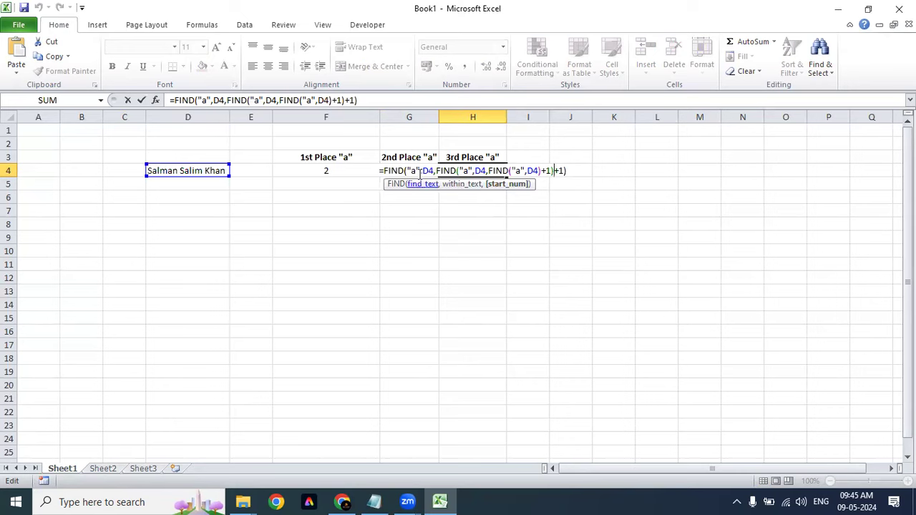
click(549, 171)
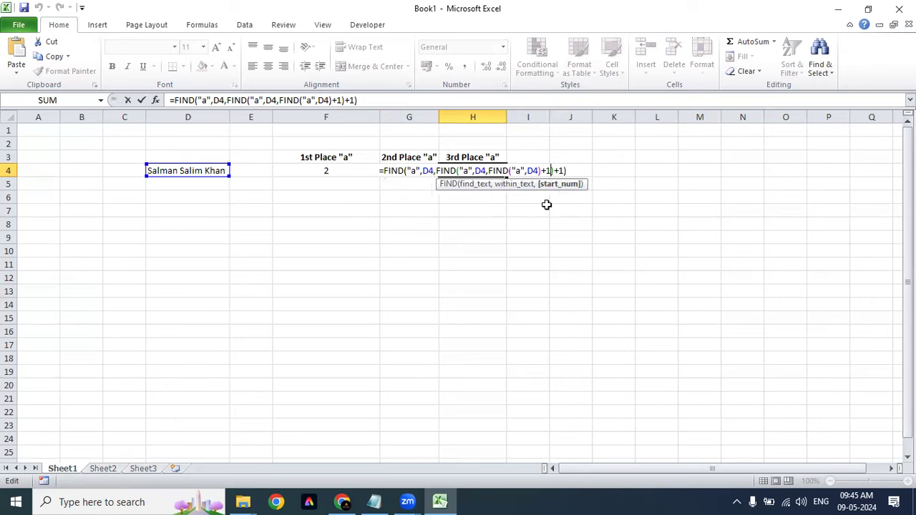
click(563, 172)
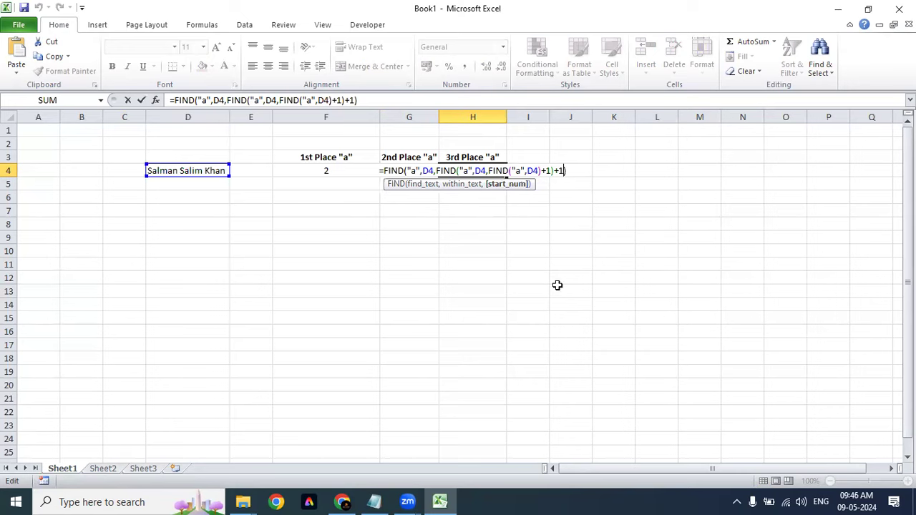
key(ctrl+Return)
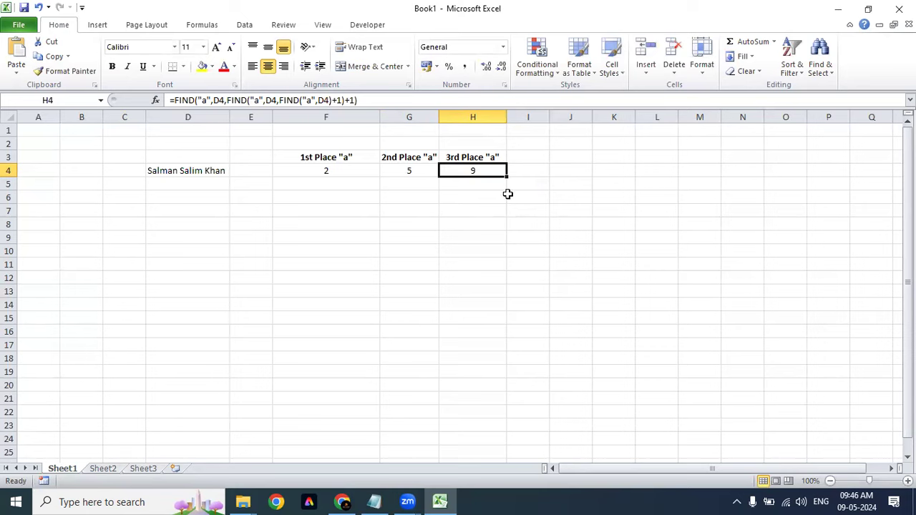
Step: Copy H4's nested FIND formula into I4, which returns #VALUE!
key(ctrl+c)
click(537, 170)
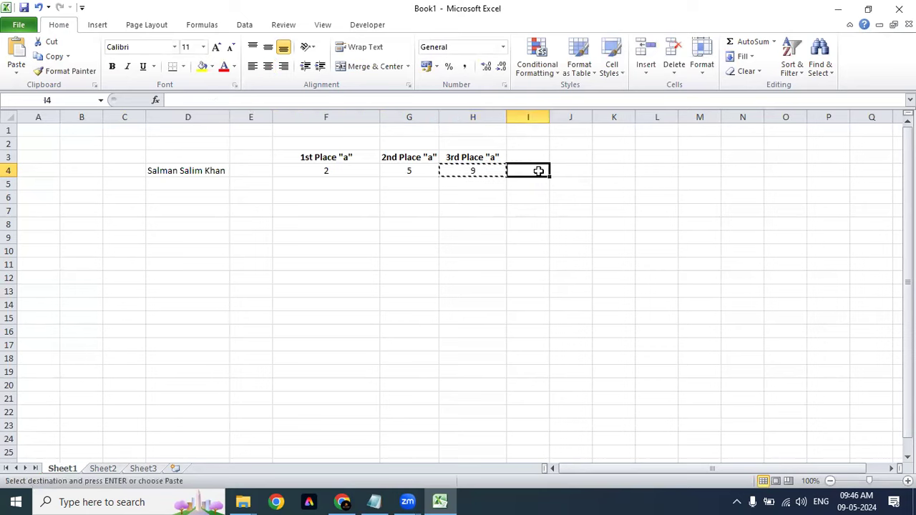
key(ctrl+v)
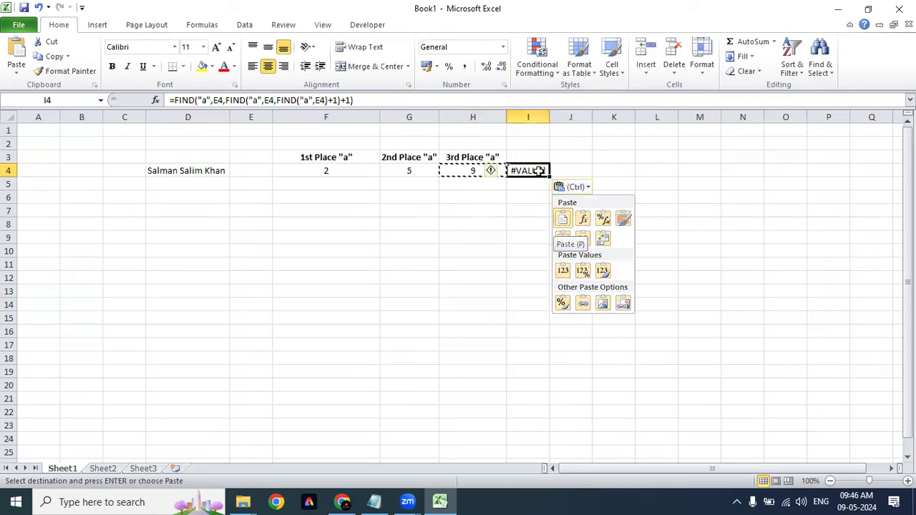
key(Escape)
Step: Copy the H3 heading into I3 and autofit column I to it
click(446, 158)
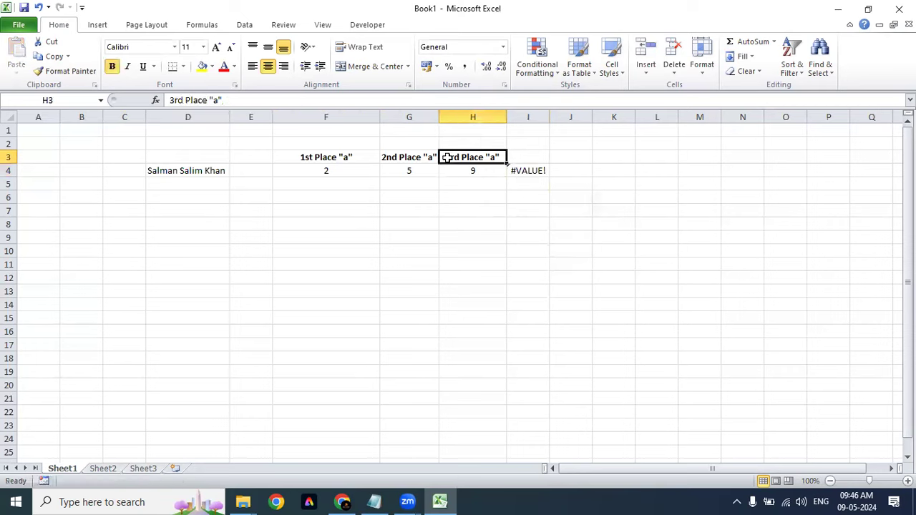
key(ctrl+c)
key(Right)
key(ctrl+v)
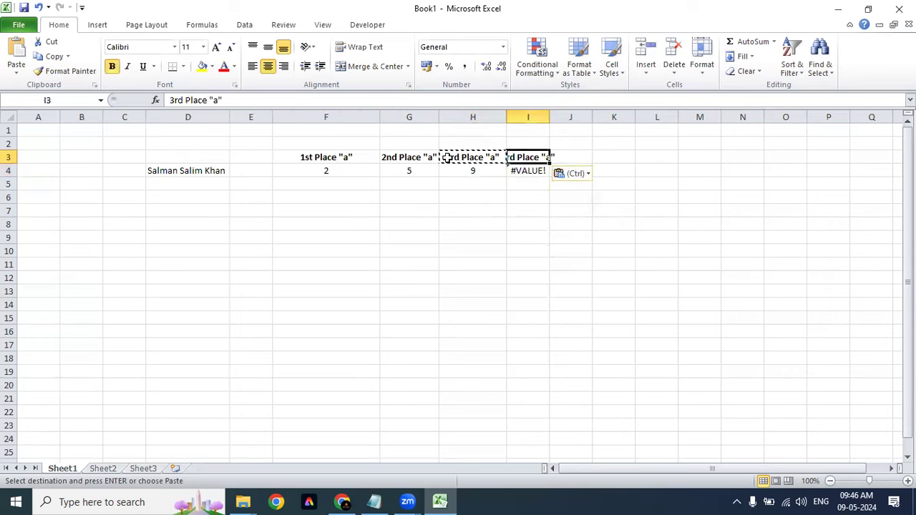
key(alt+o)
key(c)
key(a)
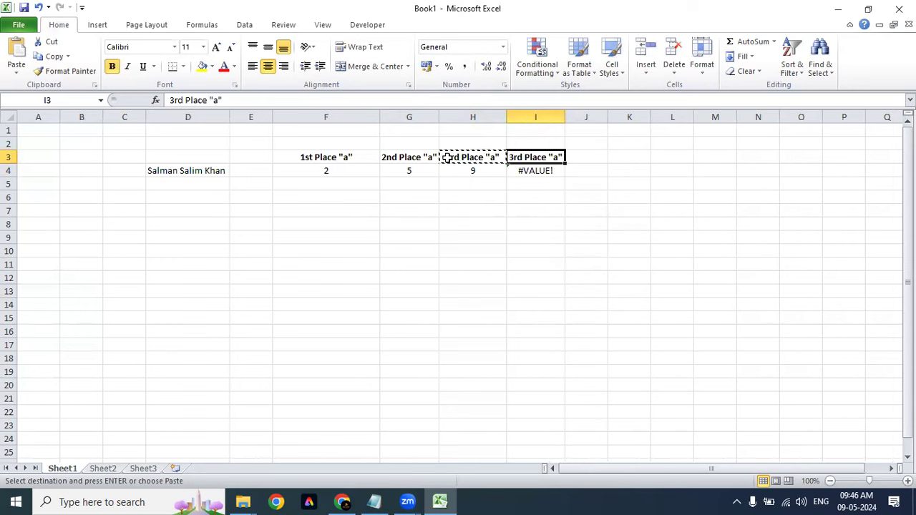
key(Left)
Step: Change the I3 heading to 4th Place "a"
key(Right)
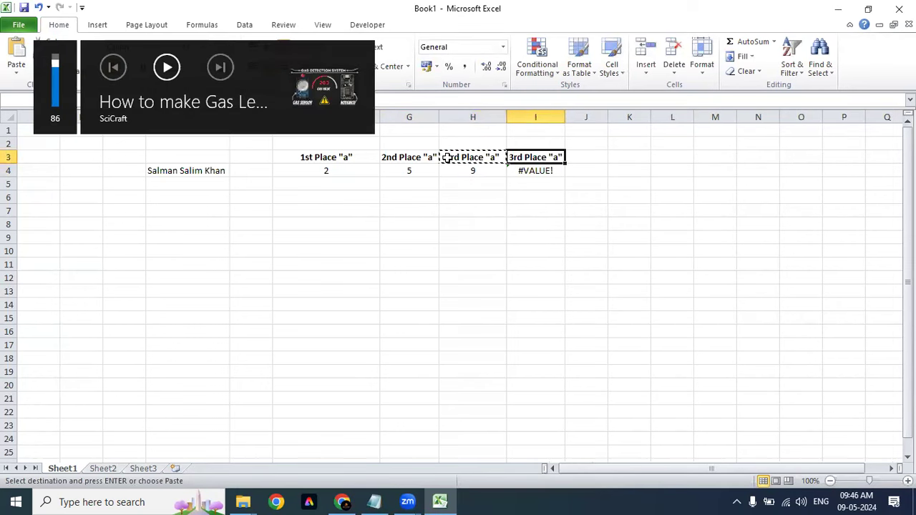
key(F2)
key(Left)
key(Left)
key(Left)
key(Left)
key(Left)
key(Left)
key(Left)
key(Left)
key(Left)
key(Left)
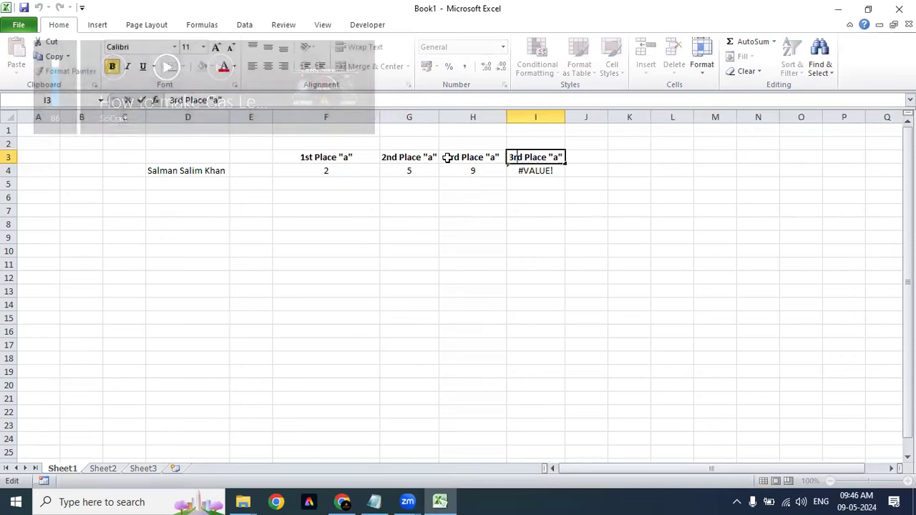
key(BackSpace)
key(BackSpace)
key(BackSpace)
text(4th)
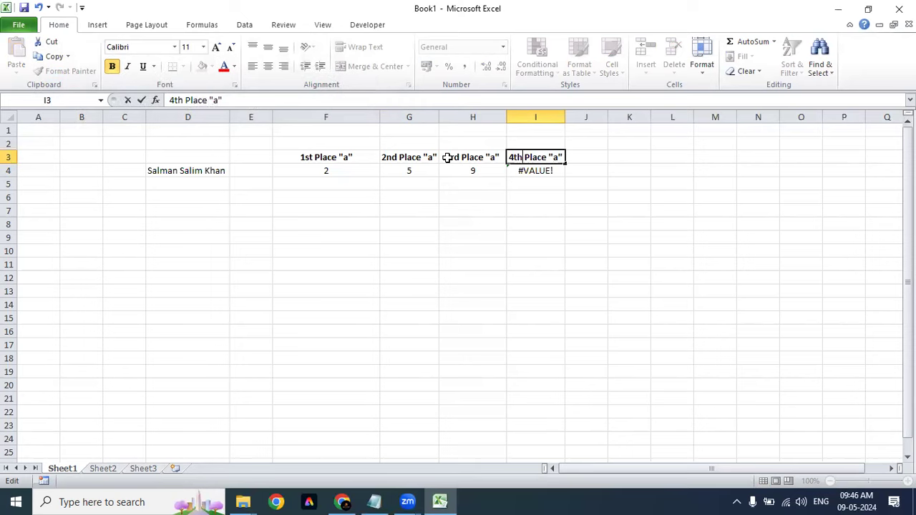
key(Return)
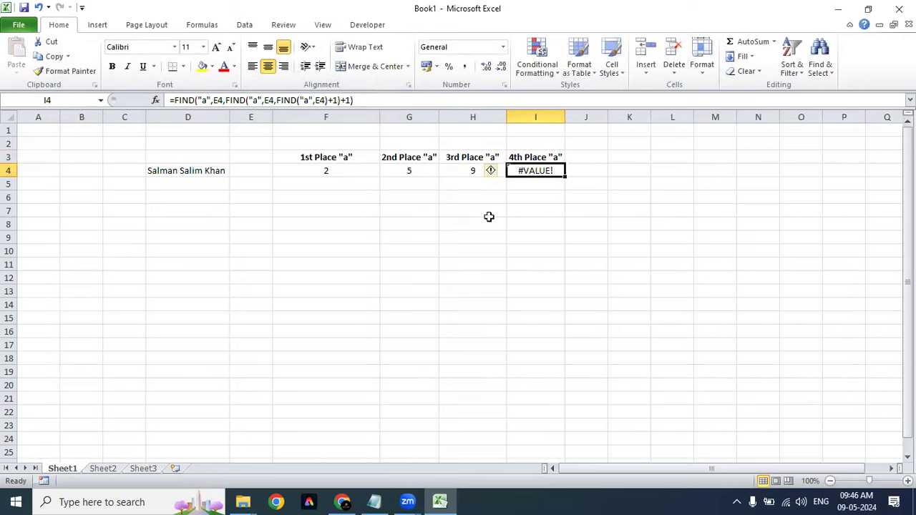
Step: Make all three D4 references in H4's formula absolute as $D$4
click(456, 170)
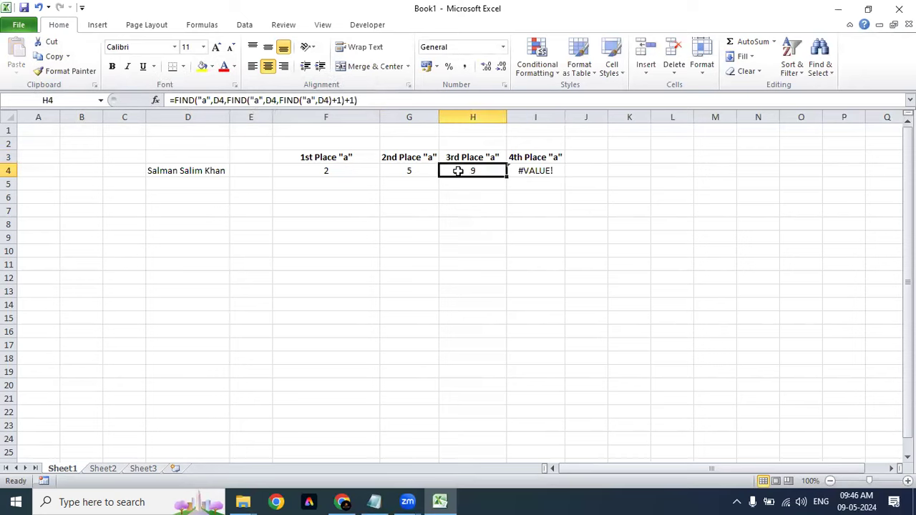
click(218, 101)
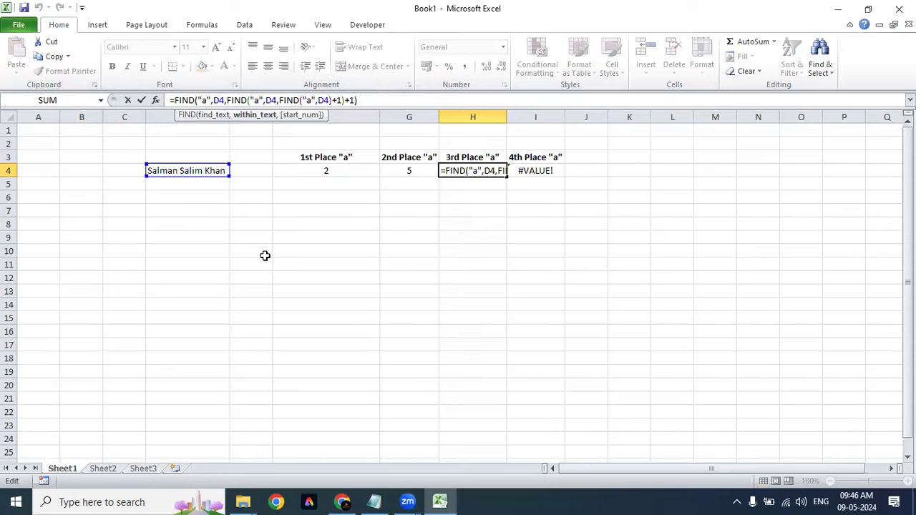
key(F4)
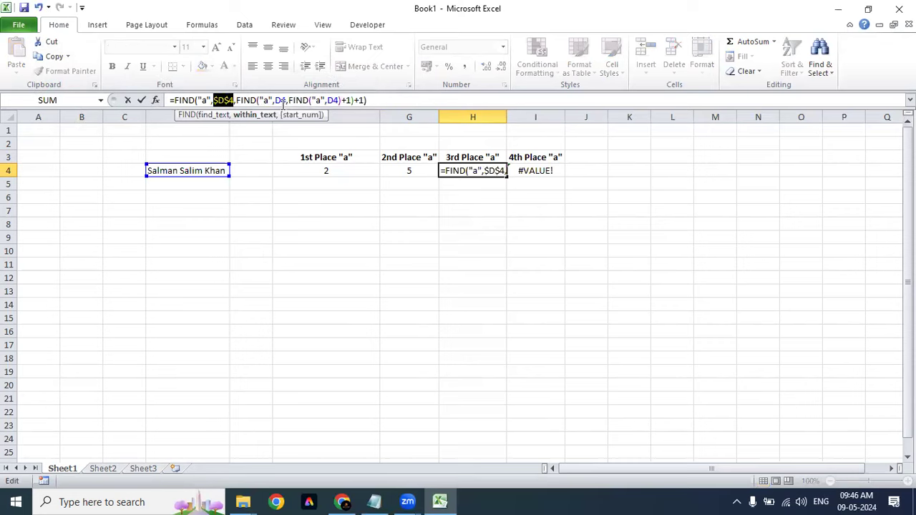
click(282, 101)
key(F4)
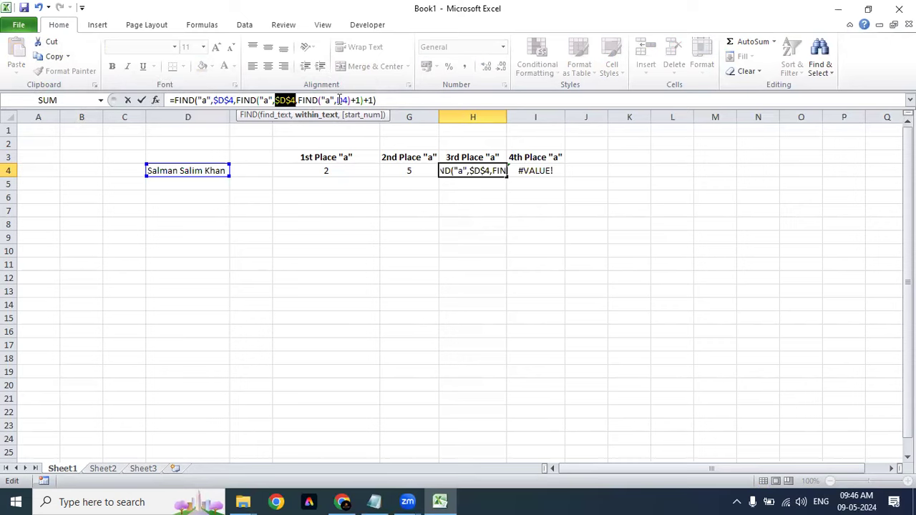
click(341, 100)
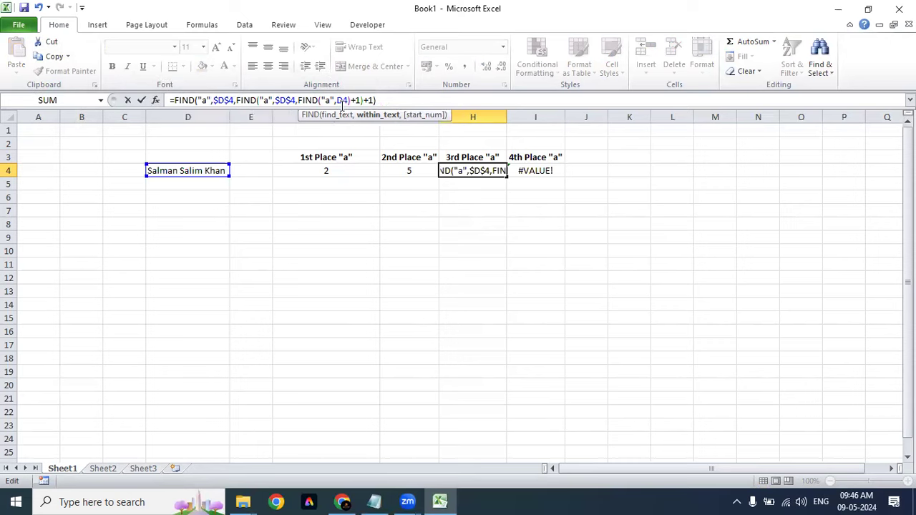
key(F4)
key(Return)
Step: Copy the corrected H4 formula into I4, which now shows 9
key(Up)
key(ctrl+c)
key(Right)
key(ctrl+v)
key(Escape)
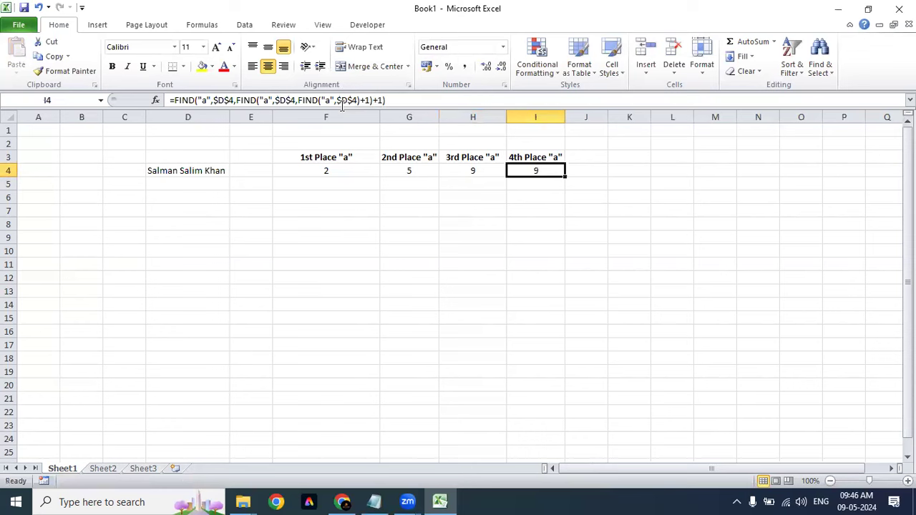
key(XF86AudioRaiseVolume)
Step: Nest a fourth FIND("a",$D$4)+1 level into I4's formula so it returns 16
key(F2)
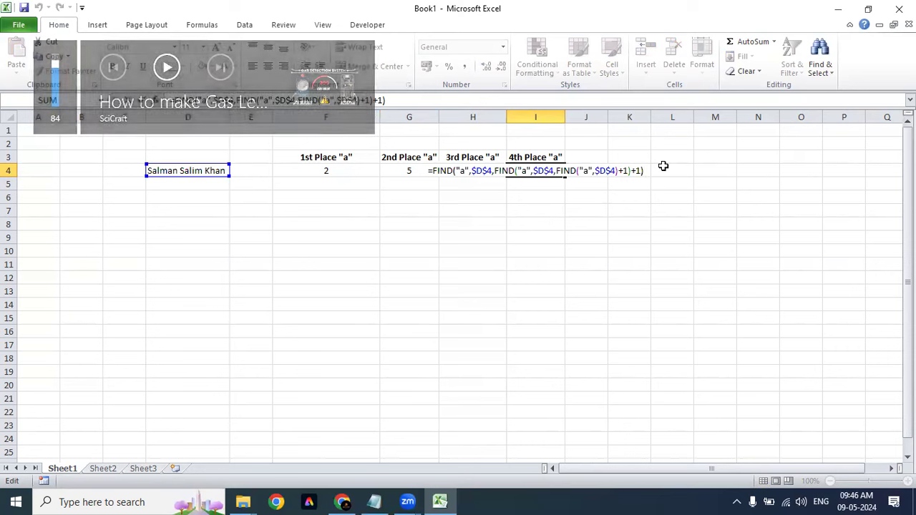
click(617, 172)
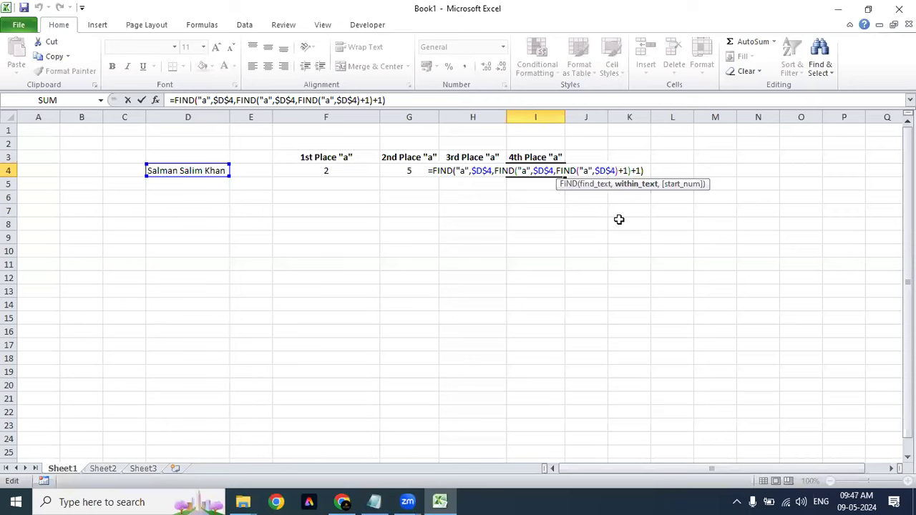
text(,)
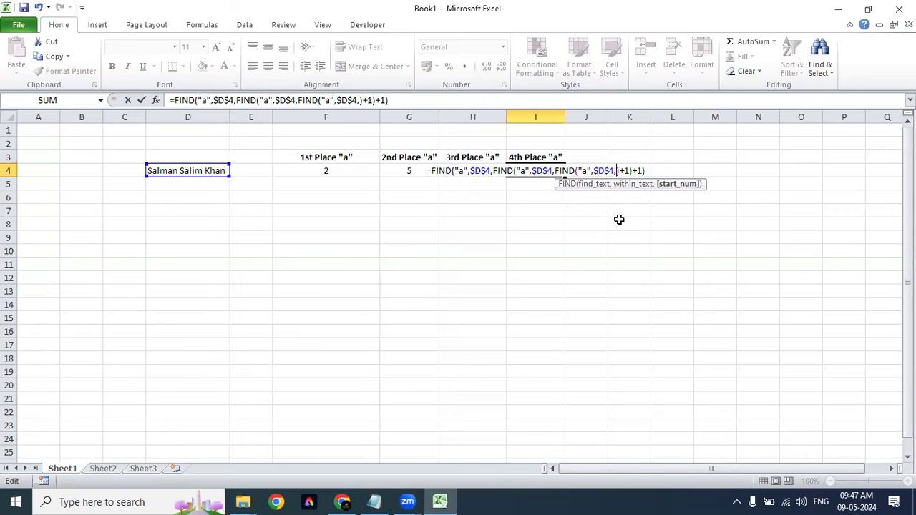
drag(555, 172, 613, 170)
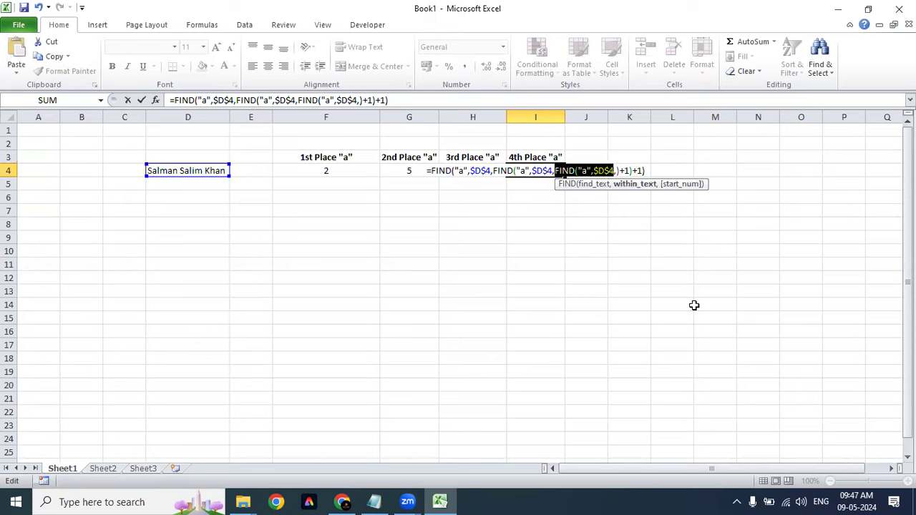
click(617, 170)
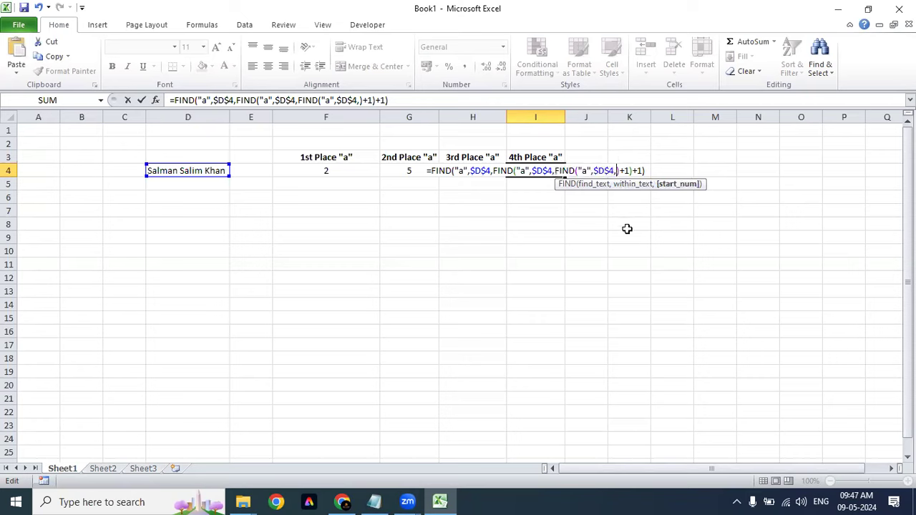
key(ctrl+v)
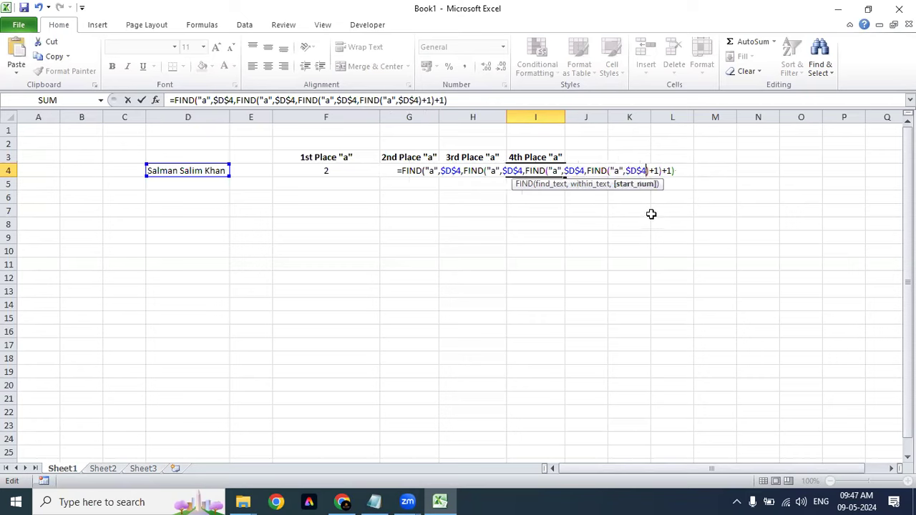
click(677, 171)
text(+1)
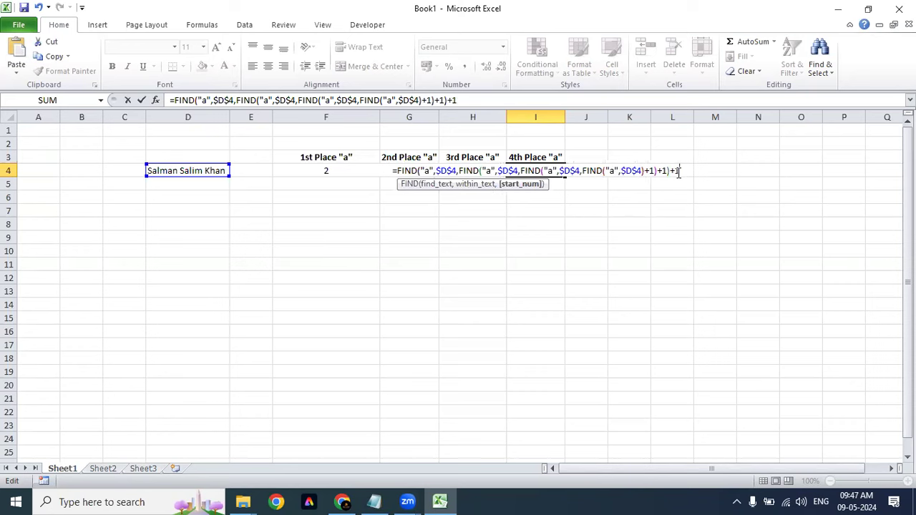
text())
key(Return)
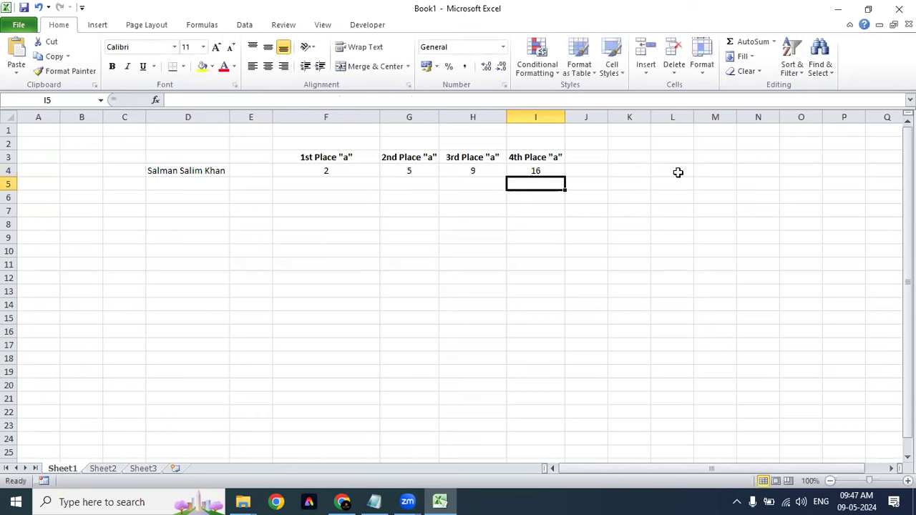
key(Up)
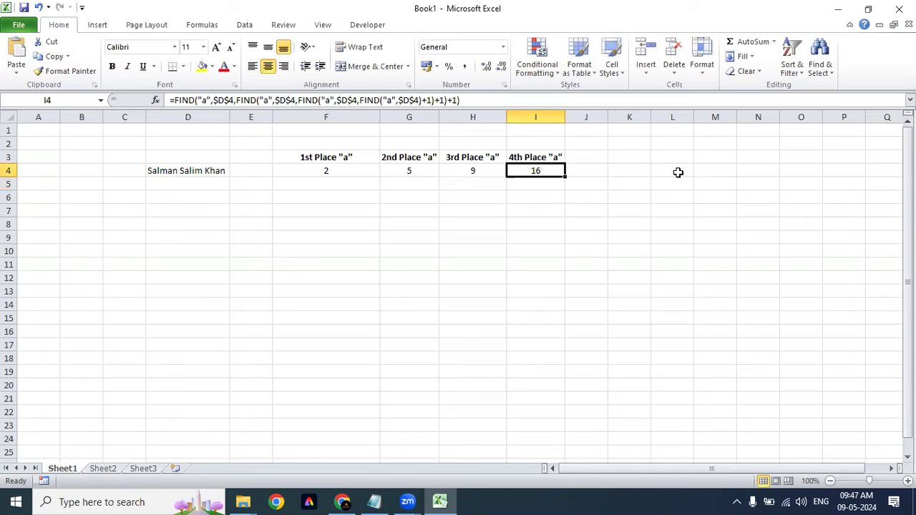
Step: Change F4's FIND search character from "a" to "S", giving 1
drag(327, 172, 563, 171)
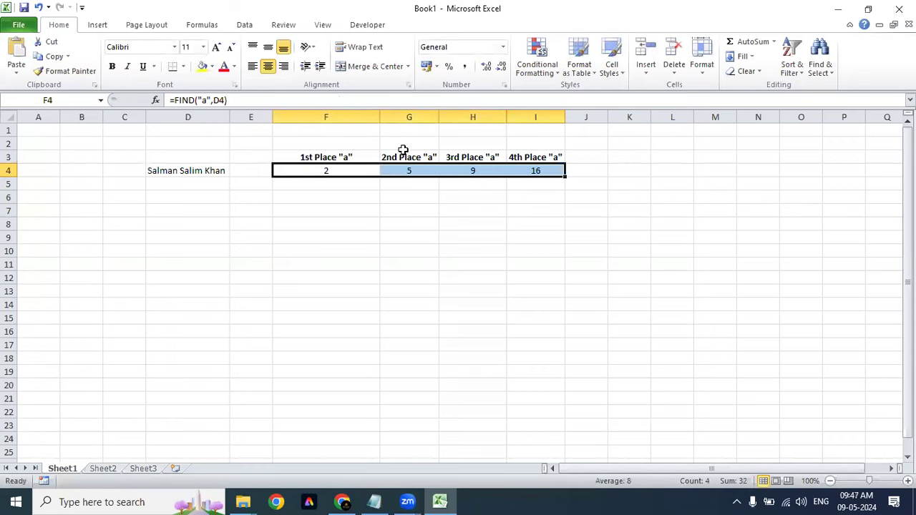
click(206, 100)
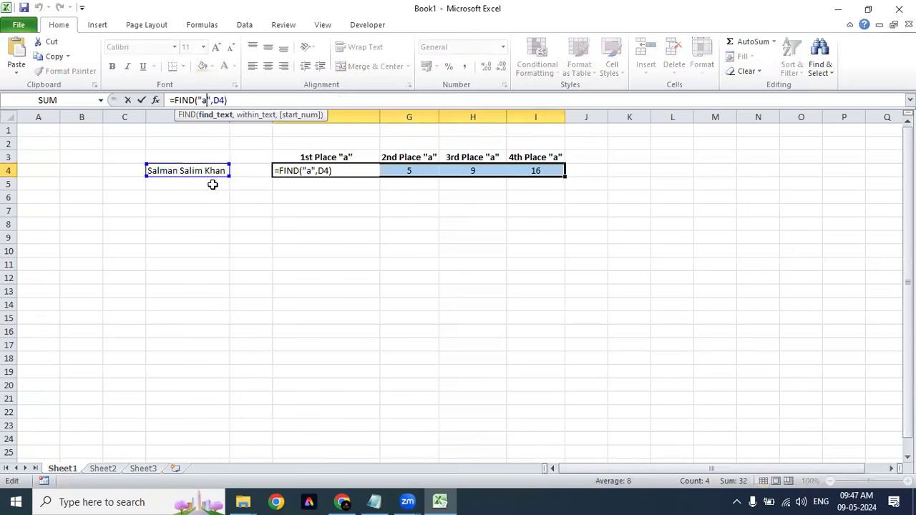
key(BackSpace)
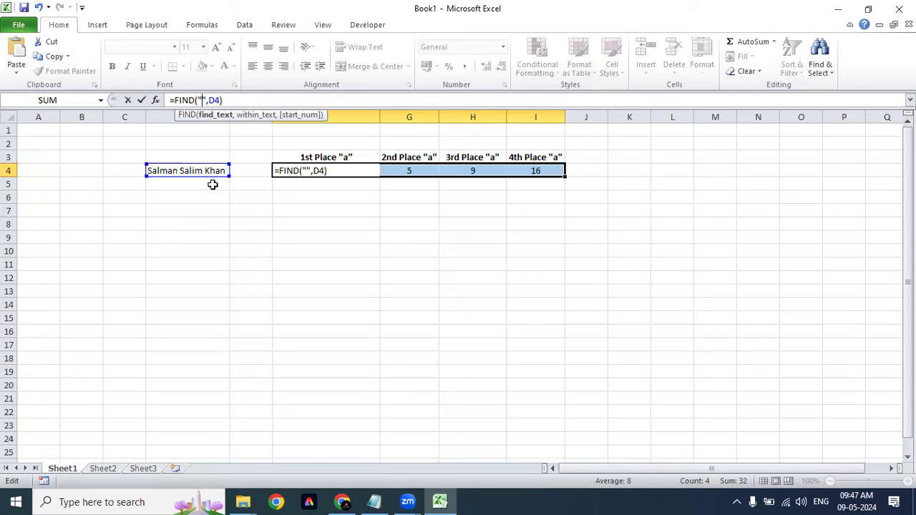
text(S)
key(Return)
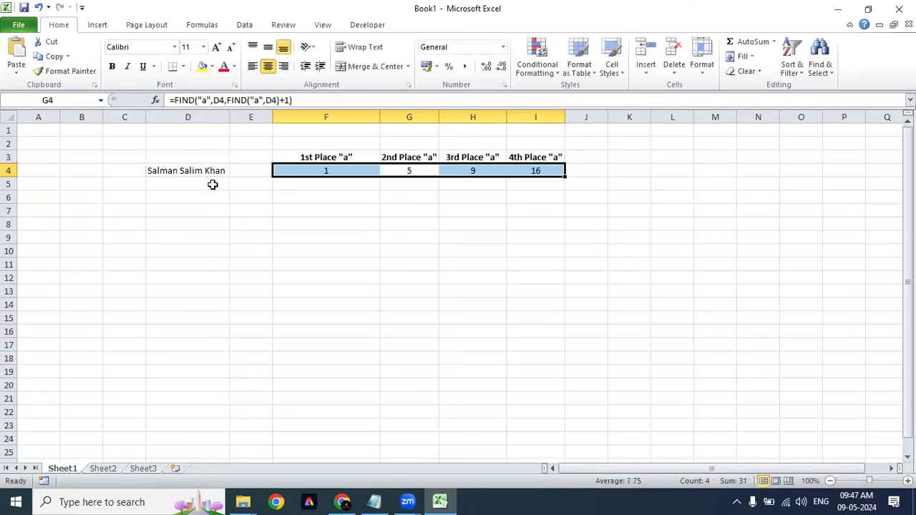
Step: Change both search characters in G4's nested FIND from "a" to "S", giving 8
click(209, 101)
key(BackSpace)
text(S)
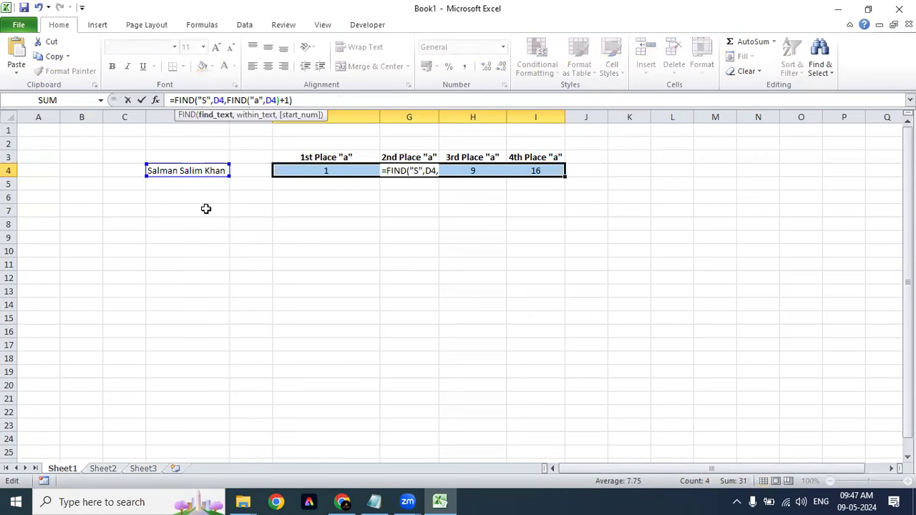
click(259, 100)
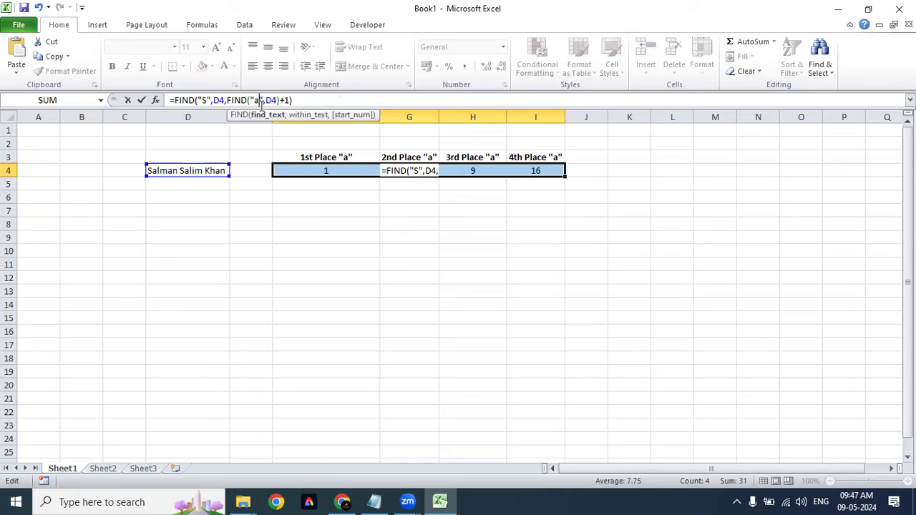
key(BackSpace)
text(S)
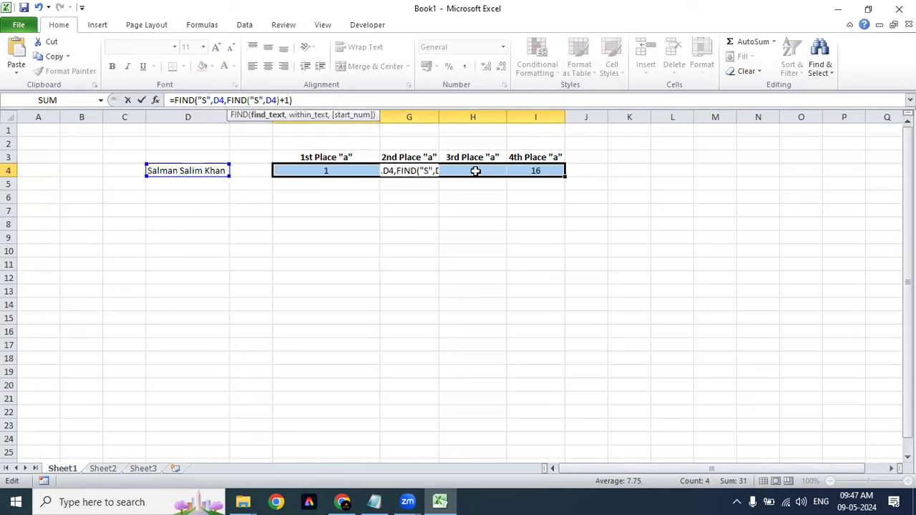
key(Return)
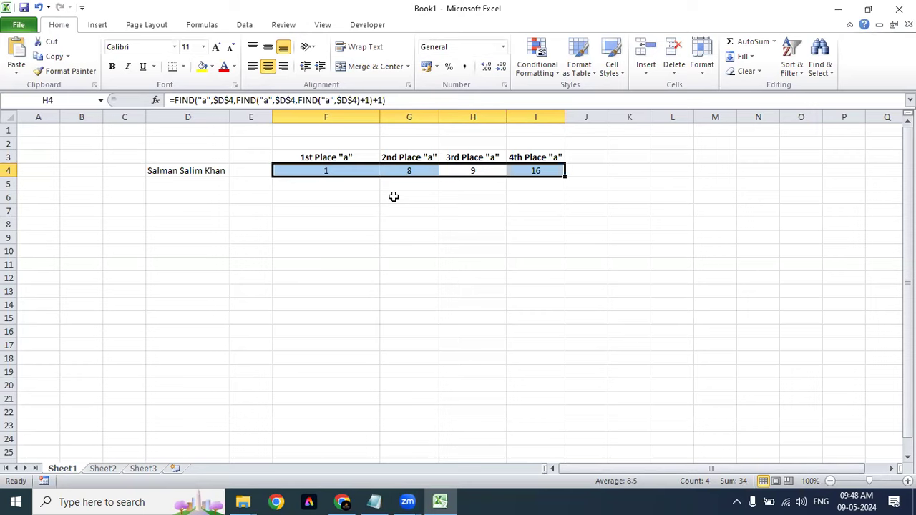
key(ctrl+h)
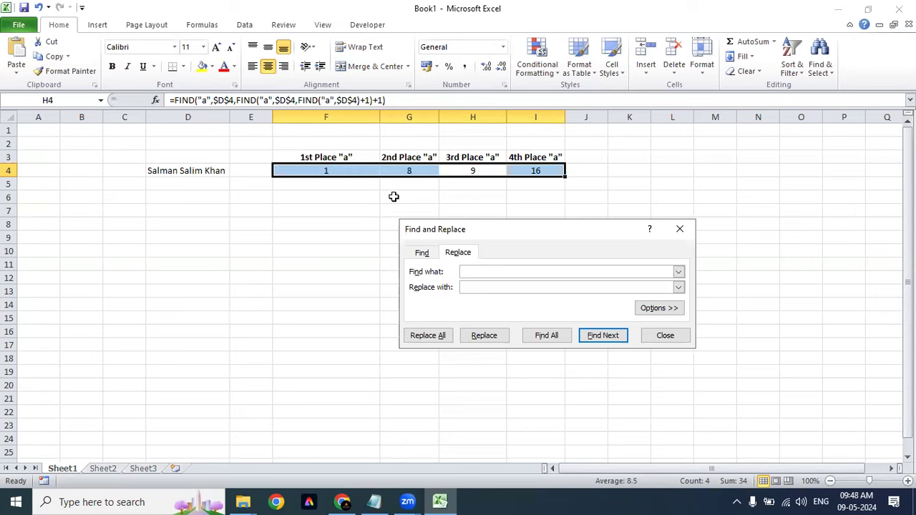
Step: List all cells containing "a" with Find All, then replace every "a" with "S"
text(a)
key(Tab)
text(s)
key(BackSpace)
text(S)
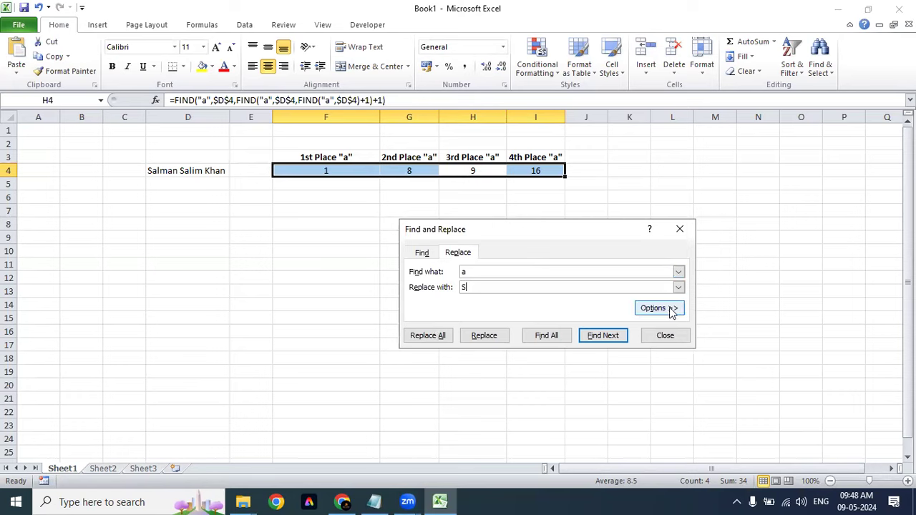
click(662, 309)
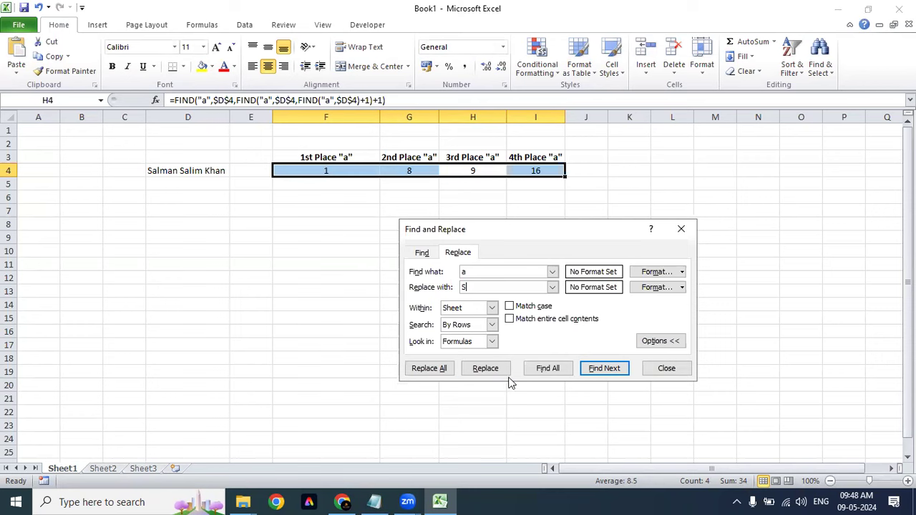
click(544, 369)
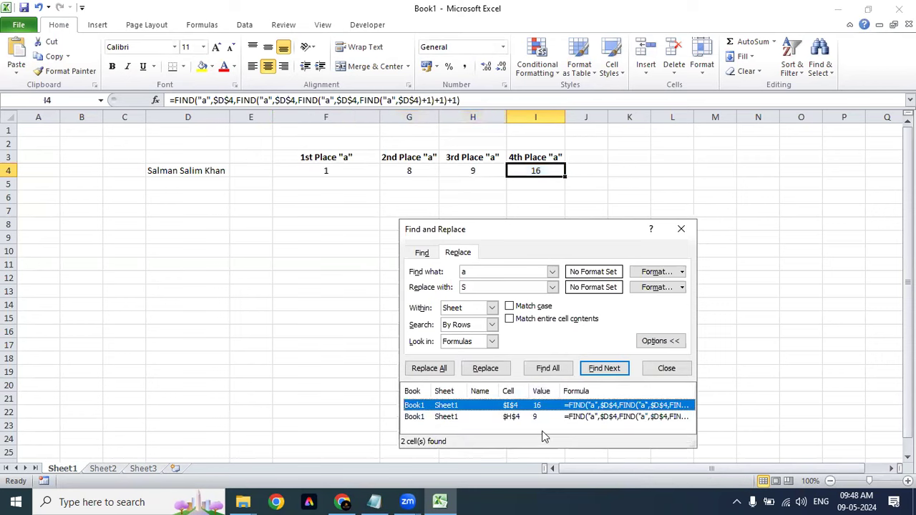
click(608, 416)
click(630, 406)
click(434, 369)
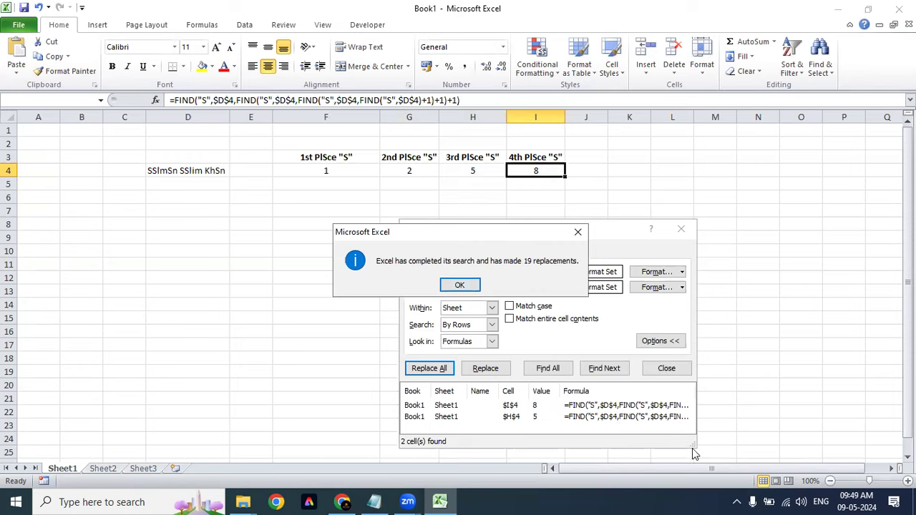
Step: Dismiss the 19-replacement message, inspect the full formulas, close Find and Replace, and select D4
click(460, 285)
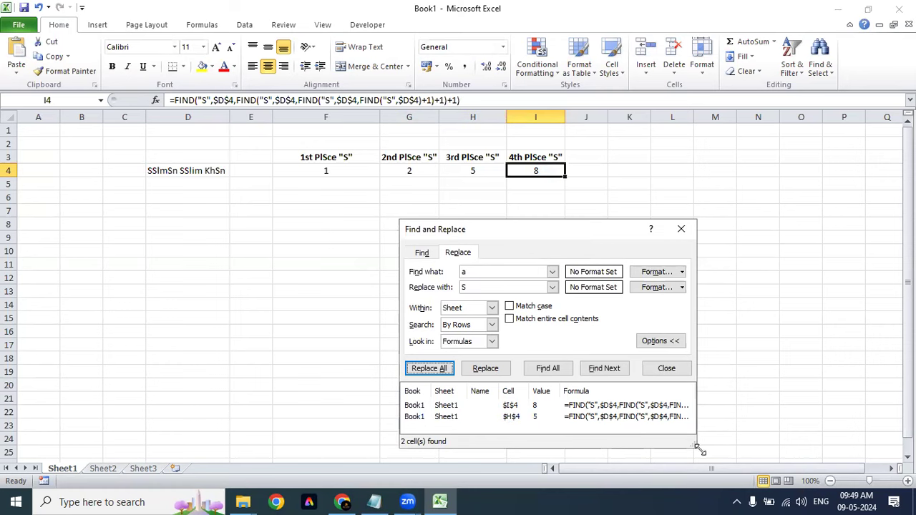
drag(697, 449, 883, 449)
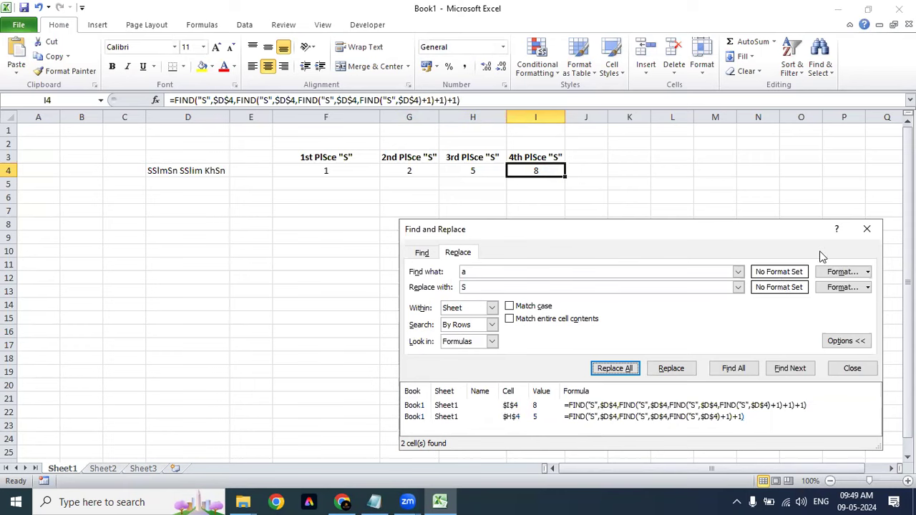
click(865, 225)
click(153, 170)
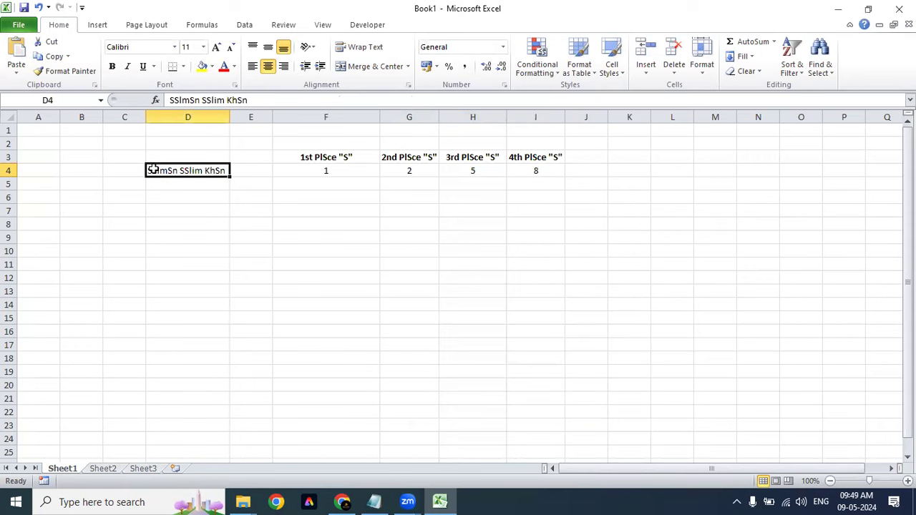
Step: Restore D4 to Salman Salim Khan by turning the wrongly replaced S letters back into a
click(180, 100)
key(BackSpace)
text(a)
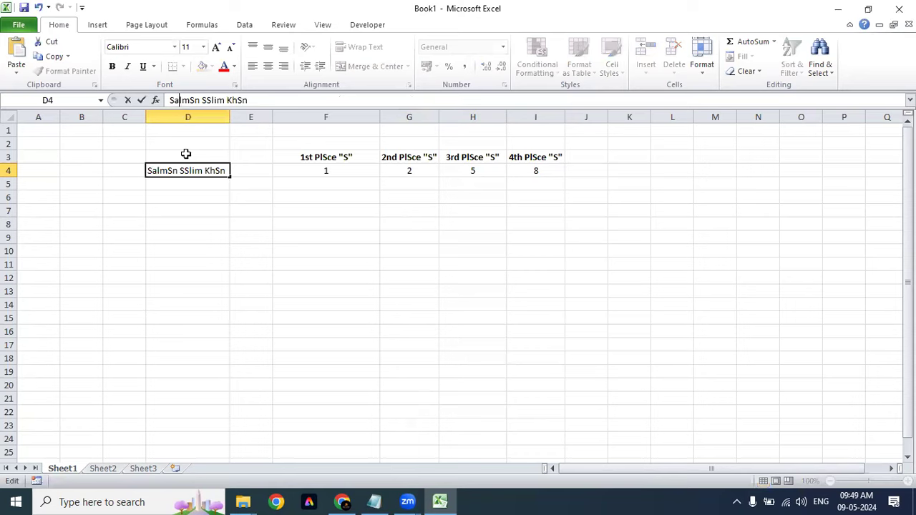
key(Right)
key(Right)
key(Right)
key(BackSpace)
text(a)
key(Right)
key(Right)
key(Right)
key(Right)
key(BackSpace)
text(a)
key(Right)
key(Right)
key(Right)
key(Right)
key(Right)
key(Right)
key(Right)
key(BackSpace)
text(a)
key(Return)
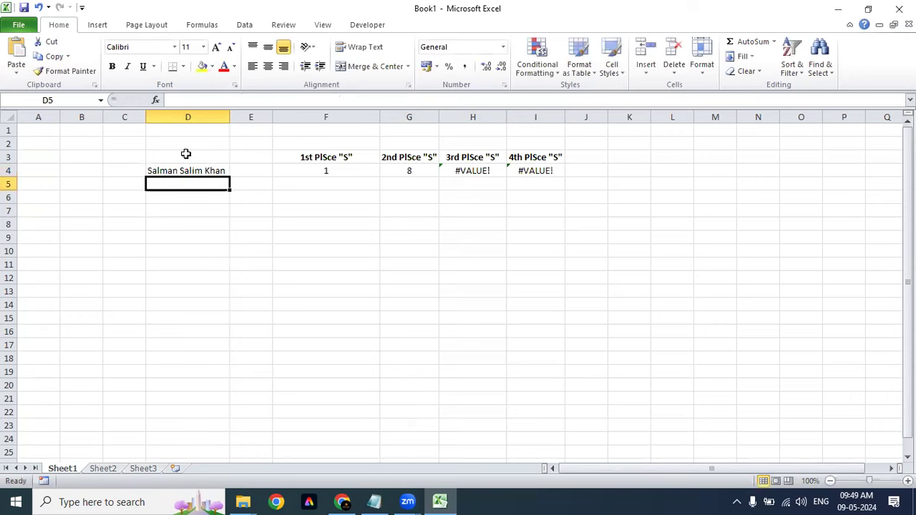
key(Up)
key(Right)
key(Right)
key(Right)
key(Right)
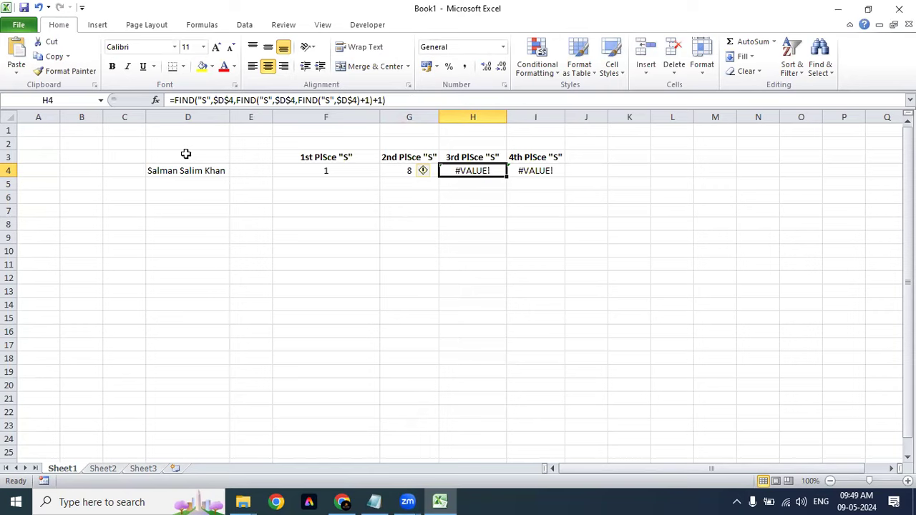
Step: Inspect the G4 and H4 formulas' search letters without changing them
key(Left)
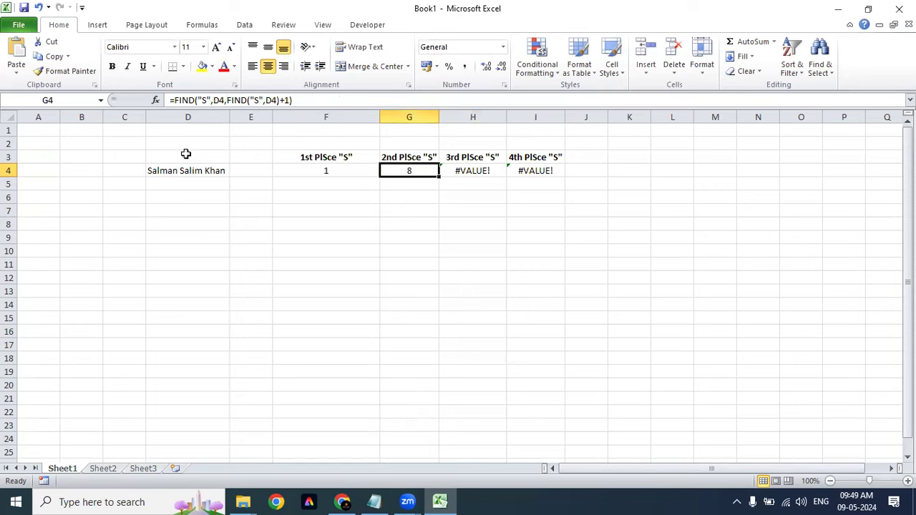
key(Right)
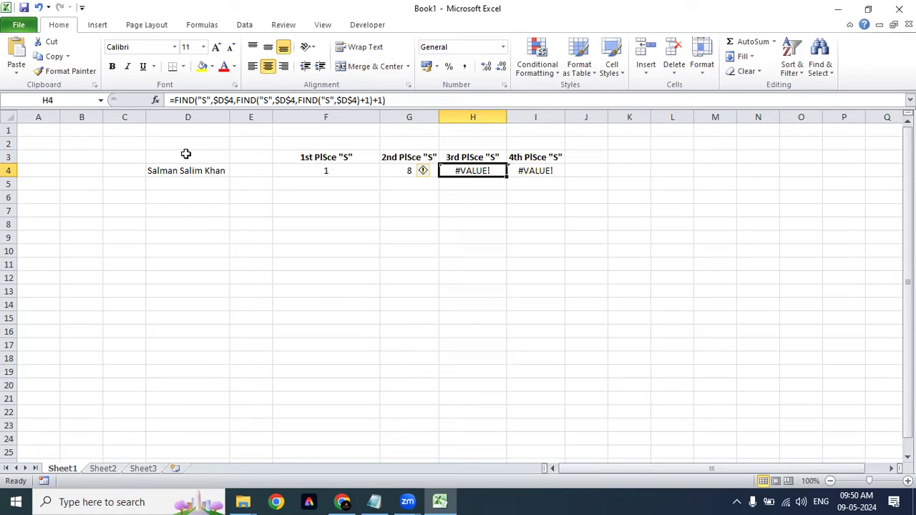
double_click(491, 170)
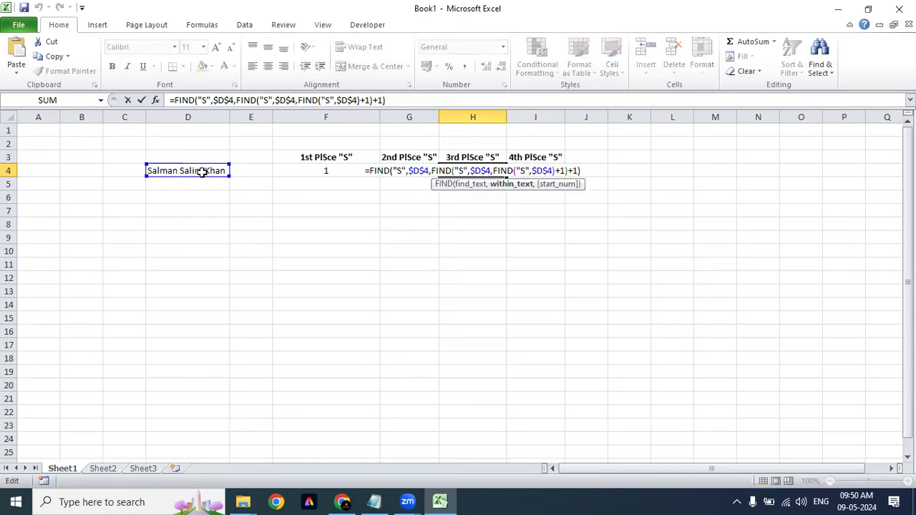
click(402, 171)
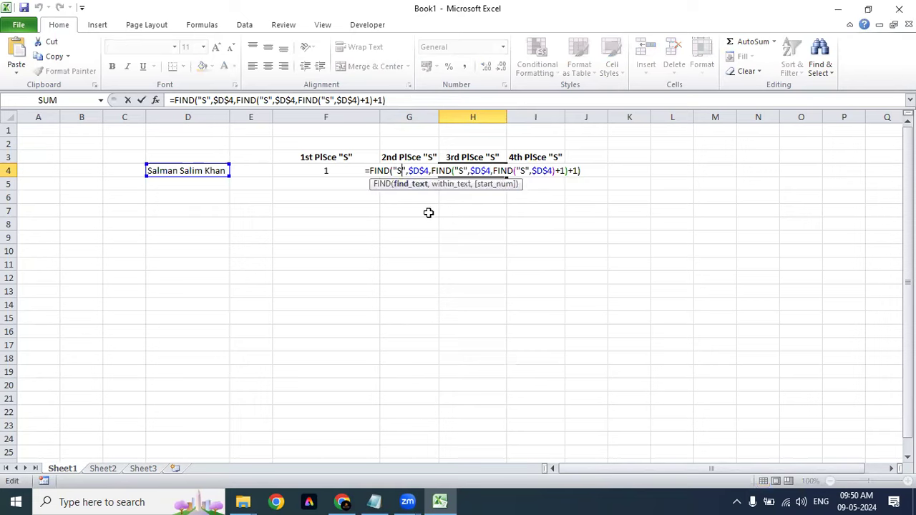
click(463, 171)
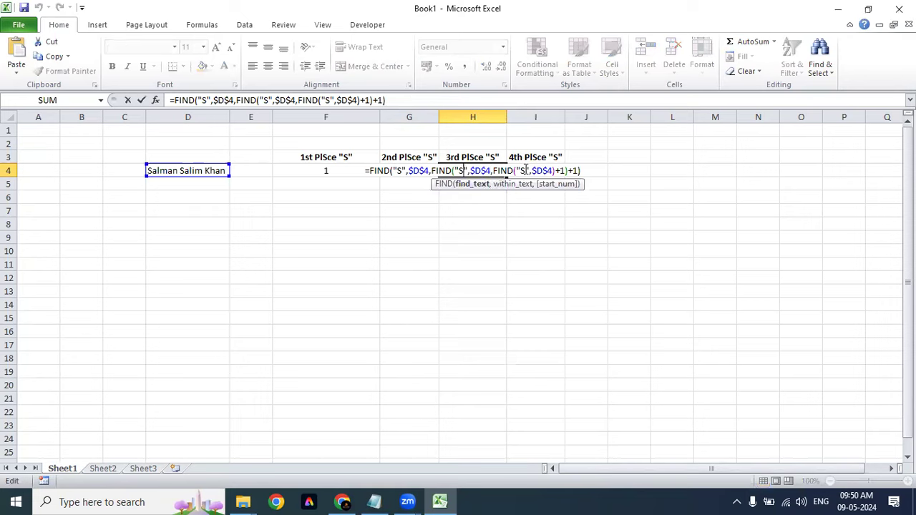
key(Escape)
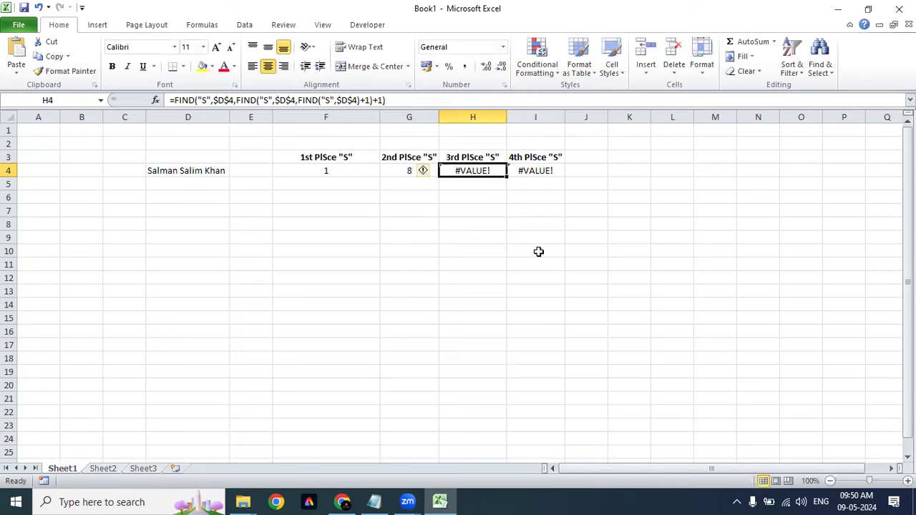
Step: Choose Ignore Error for the #VALUE! warnings on H4 and I4
click(423, 170)
click(477, 239)
click(577, 224)
click(556, 175)
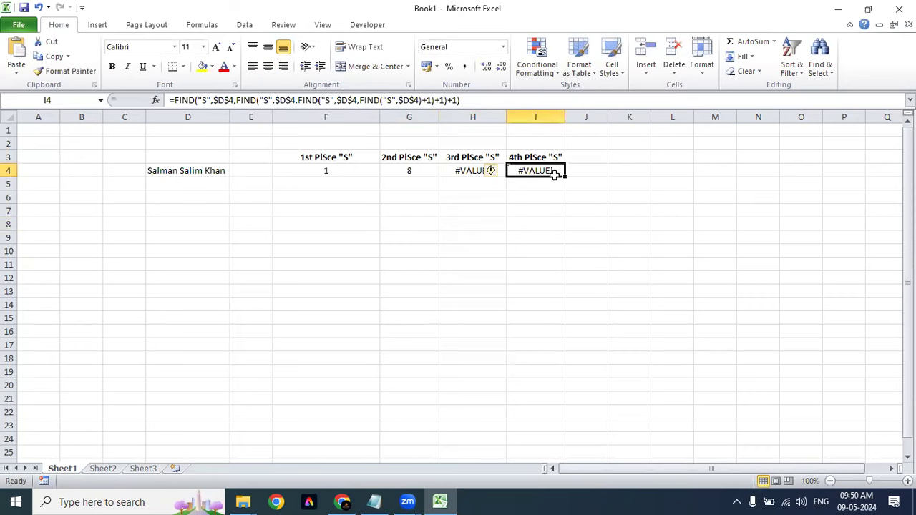
click(494, 172)
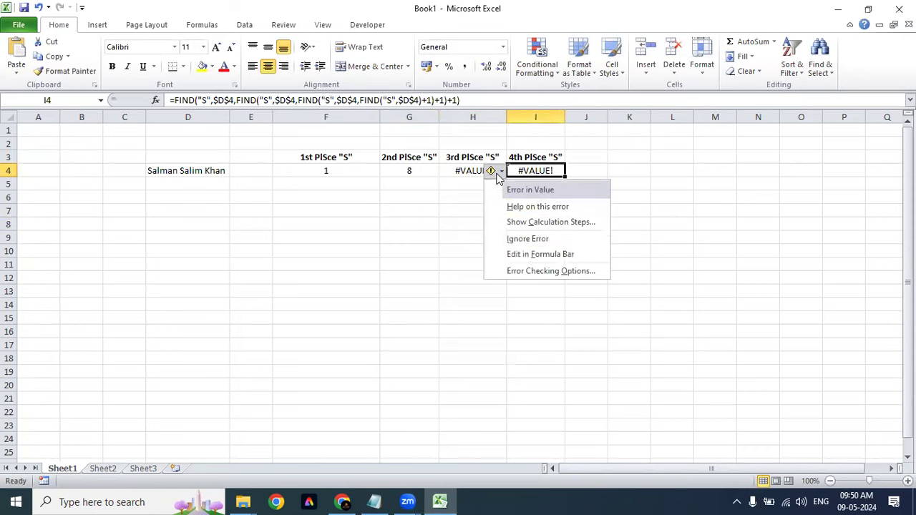
click(531, 239)
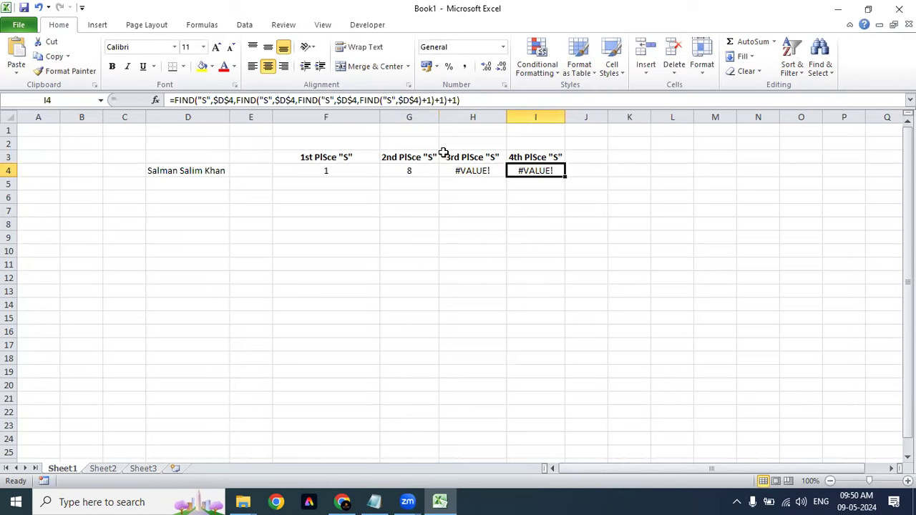
Step: Re-enter H4's triple-nested FIND formula on $D$4, which still returns #VALUE!
click(425, 171)
key(ctrl+c)
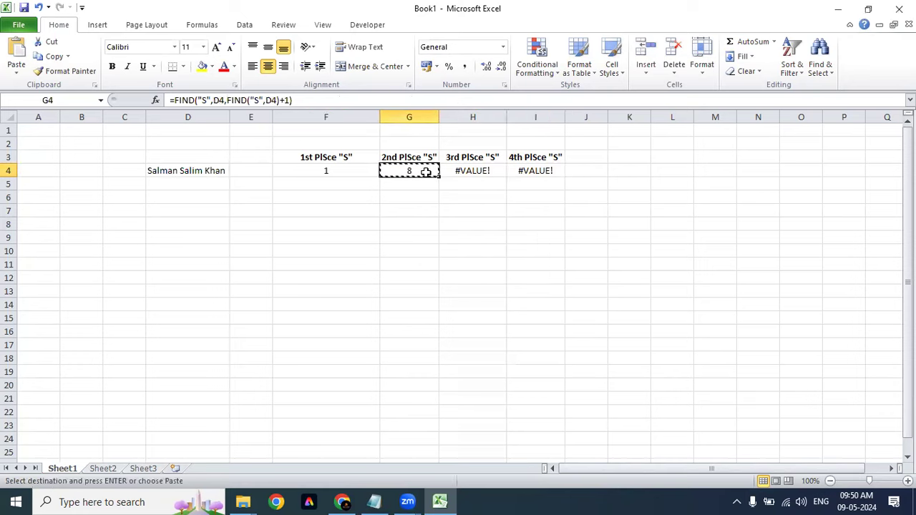
key(Escape)
key(Right)
key(XF86AudioLowerVolume)
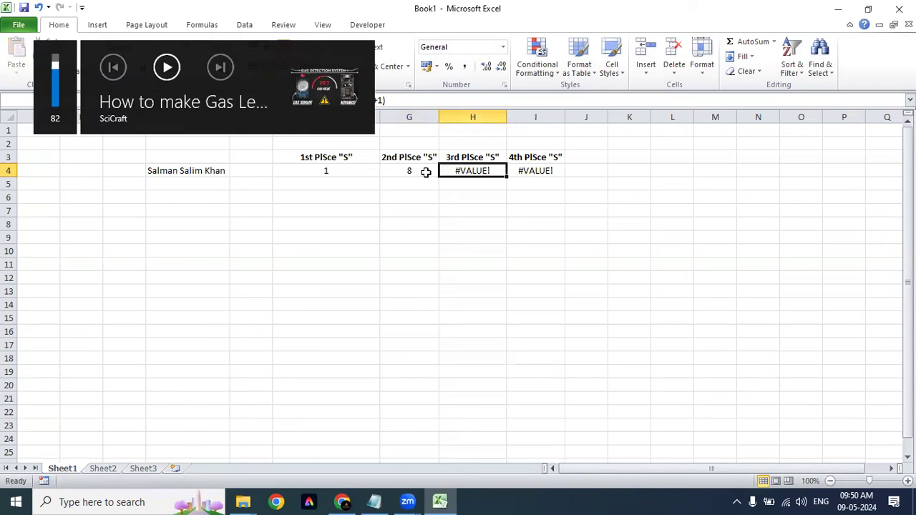
key(F2)
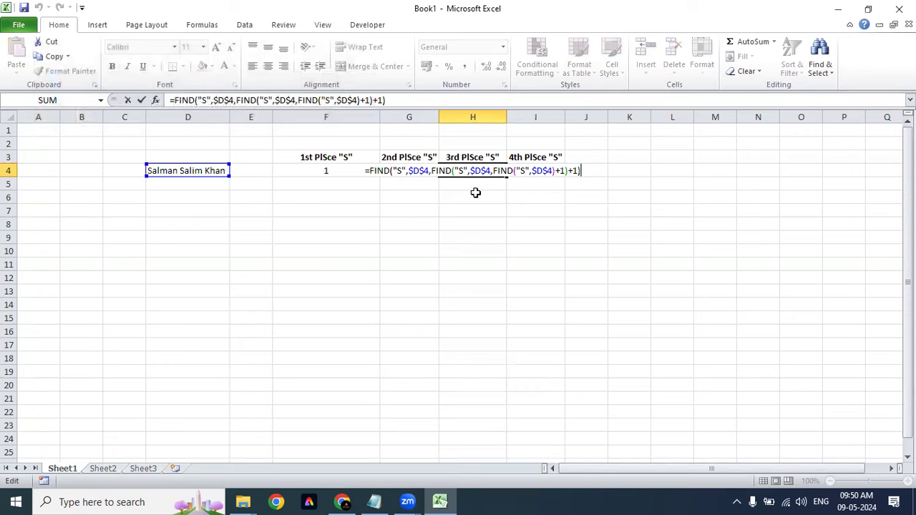
click(473, 172)
click(583, 170)
key(ctrl+Return)
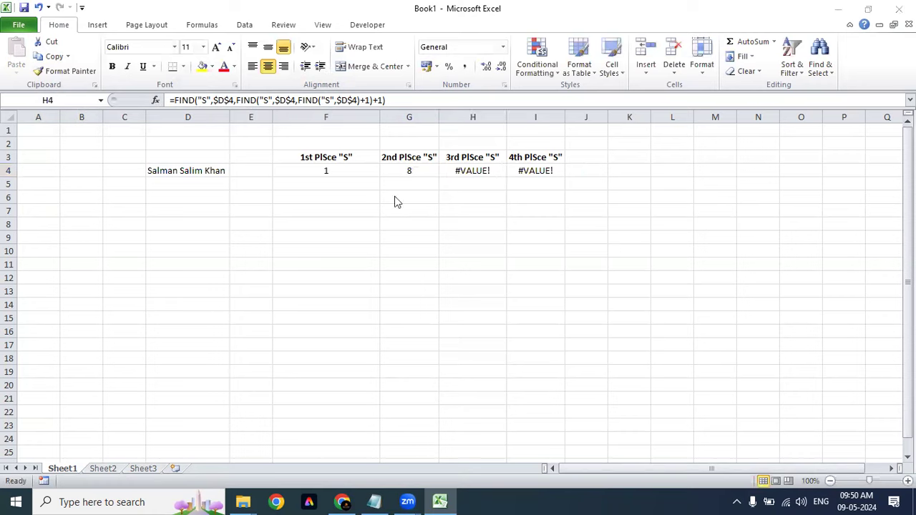
click(472, 176)
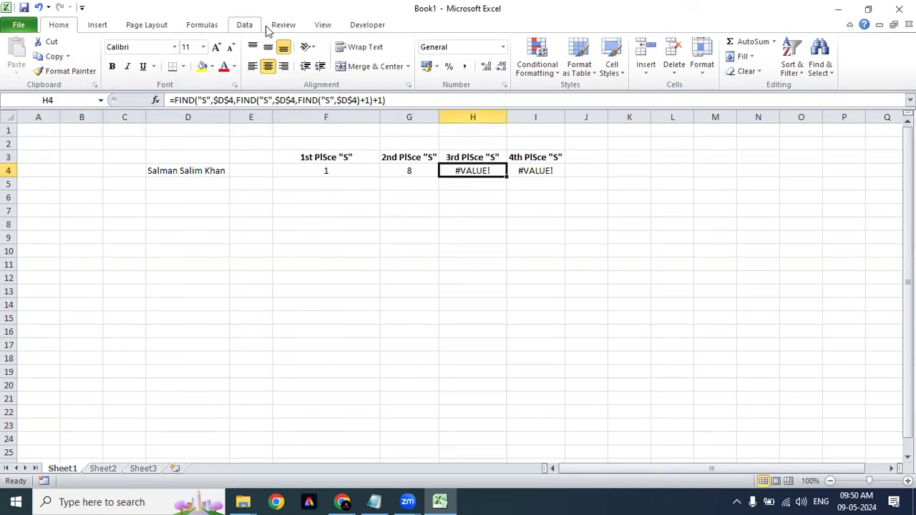
Step: Step through H4 in Evaluate Formula until it reduces to FIND("S","Salman Salim Khan",9)
click(210, 27)
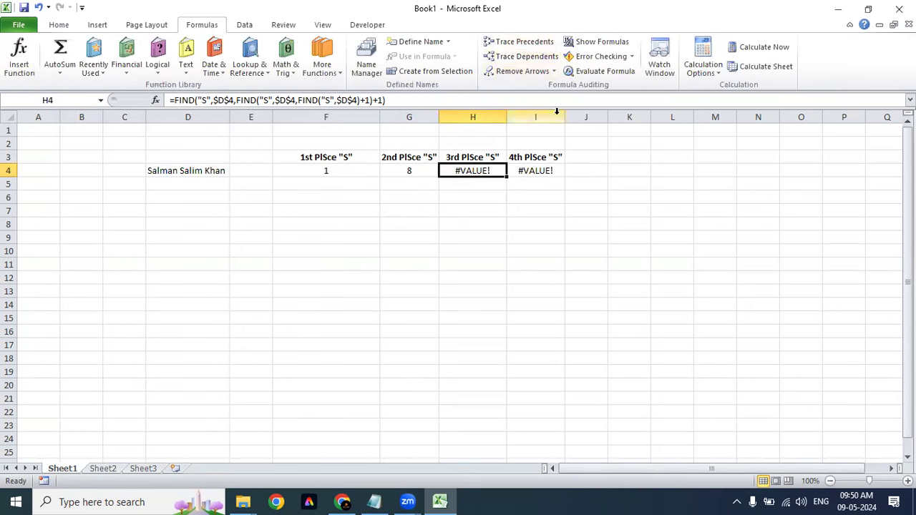
click(612, 73)
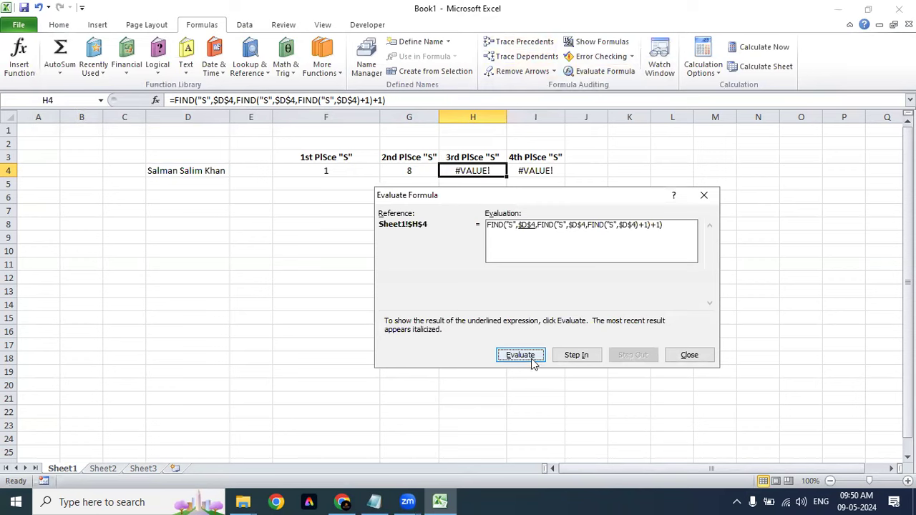
click(520, 355)
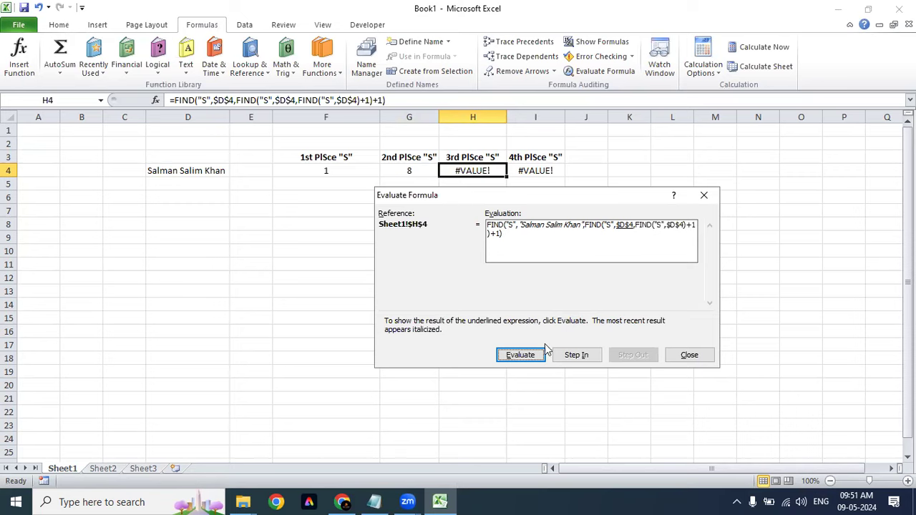
click(521, 355)
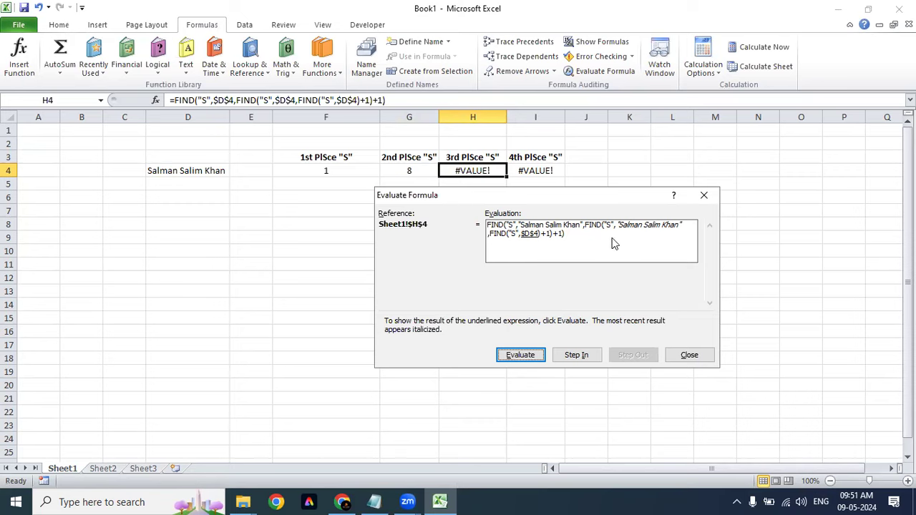
click(522, 354)
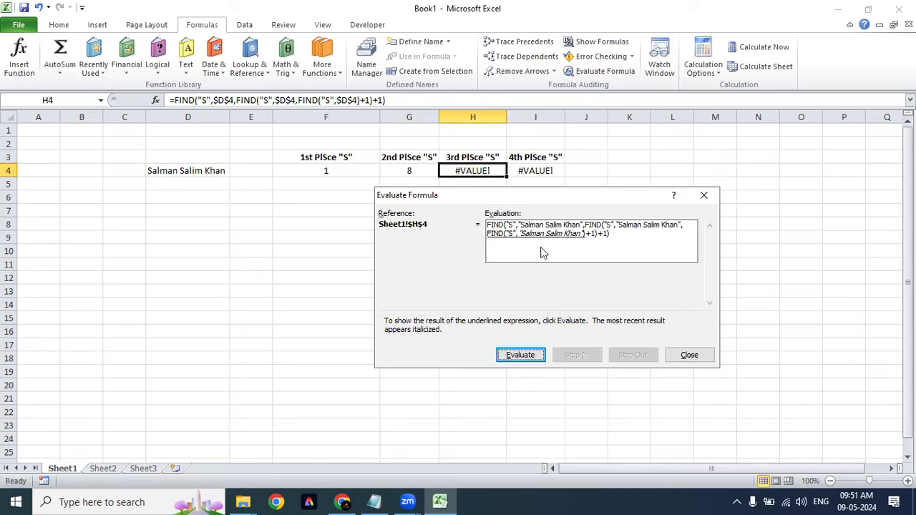
click(530, 355)
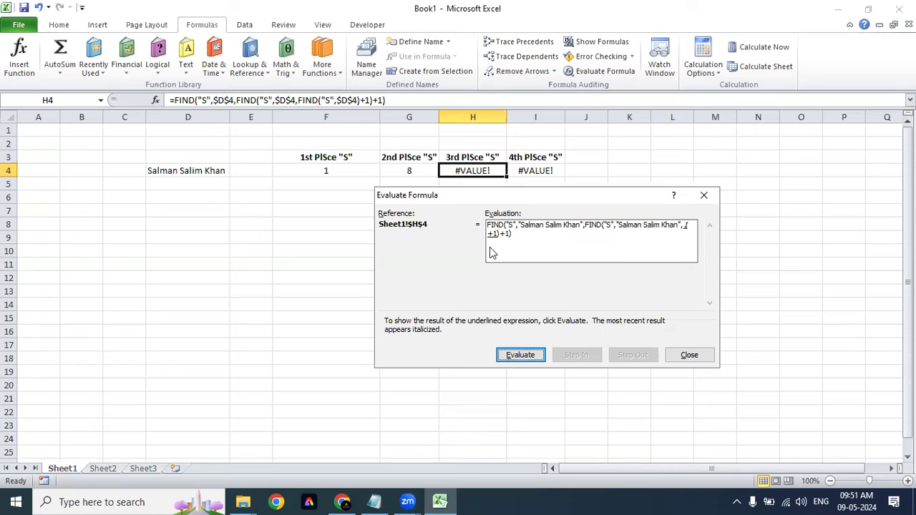
click(516, 355)
click(520, 355)
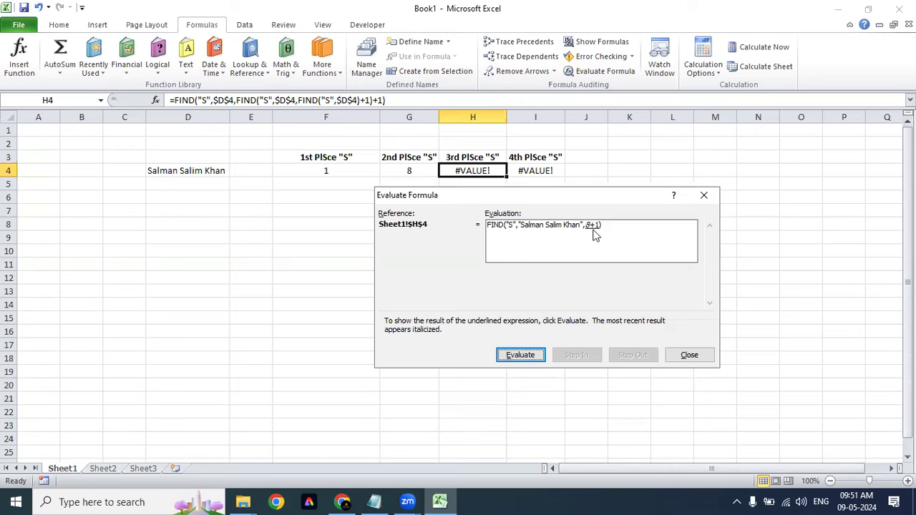
click(533, 360)
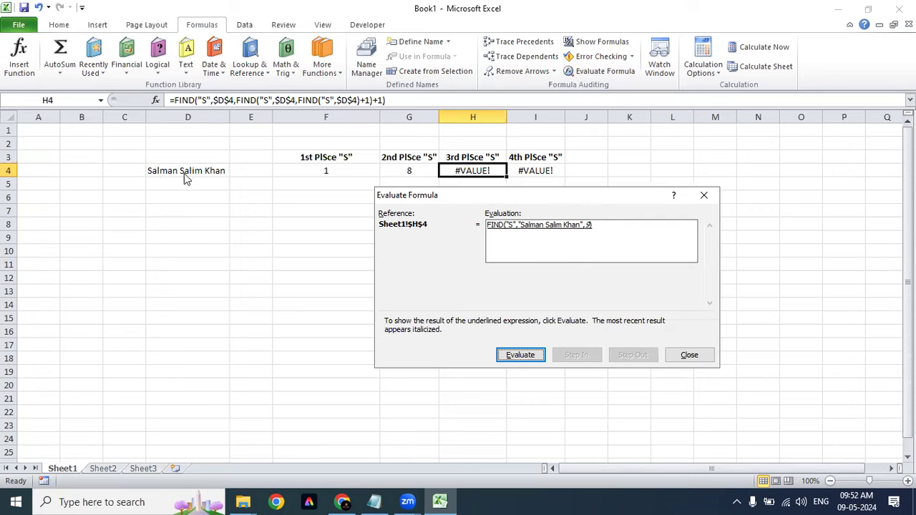
Step: Finish evaluating H4's formula to #VALUE!, close Evaluate Formula, and reopen H4 for editing
click(522, 356)
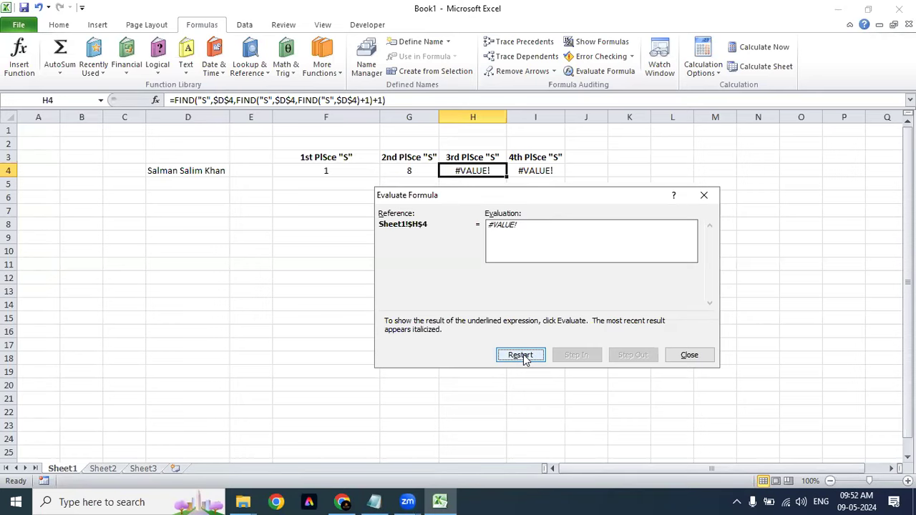
click(707, 357)
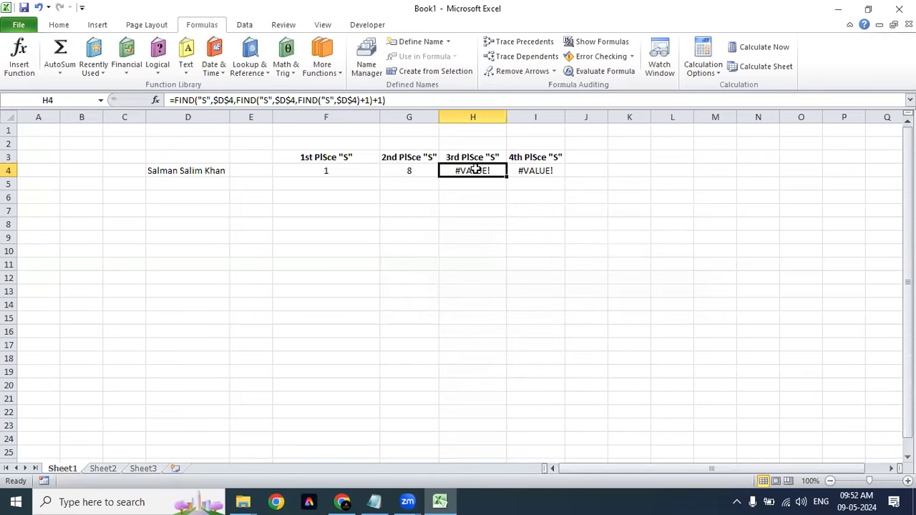
double_click(475, 169)
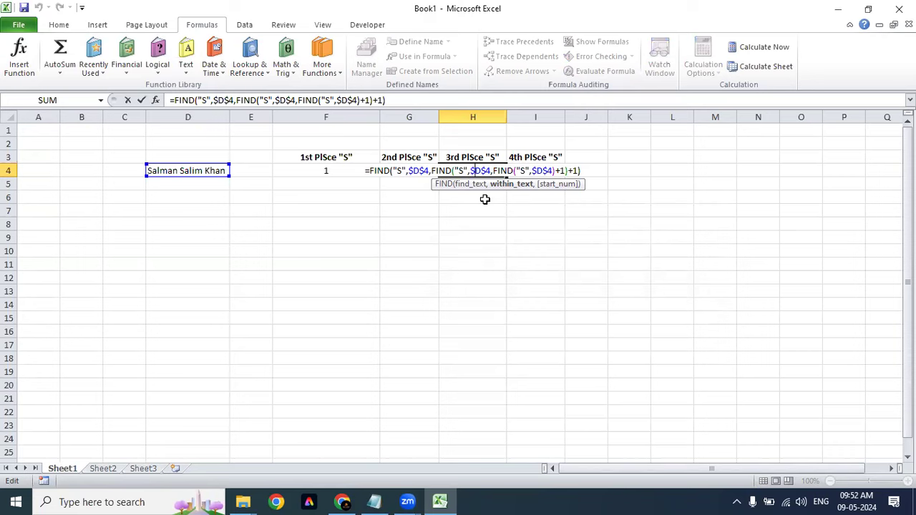
Step: Trace H4's three nested FINDs, commit the formula unchanged, and ignore G4's error flag
click(524, 170)
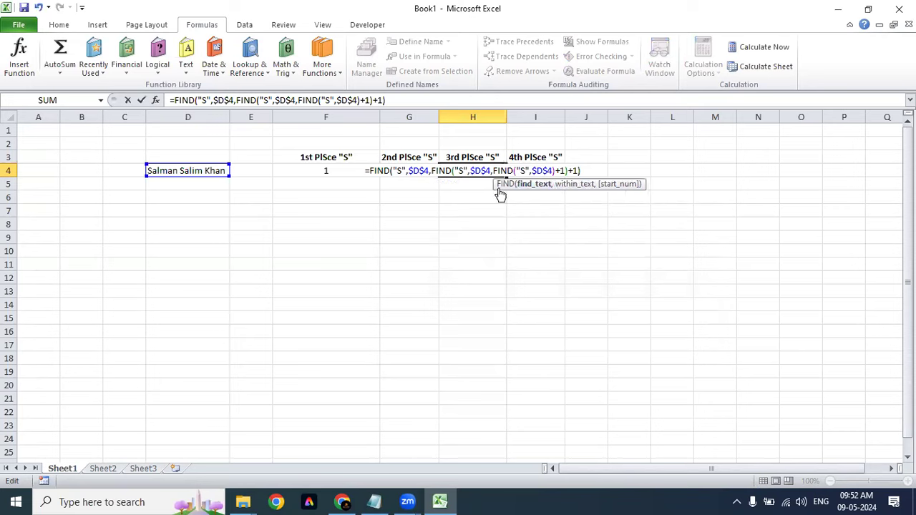
click(460, 170)
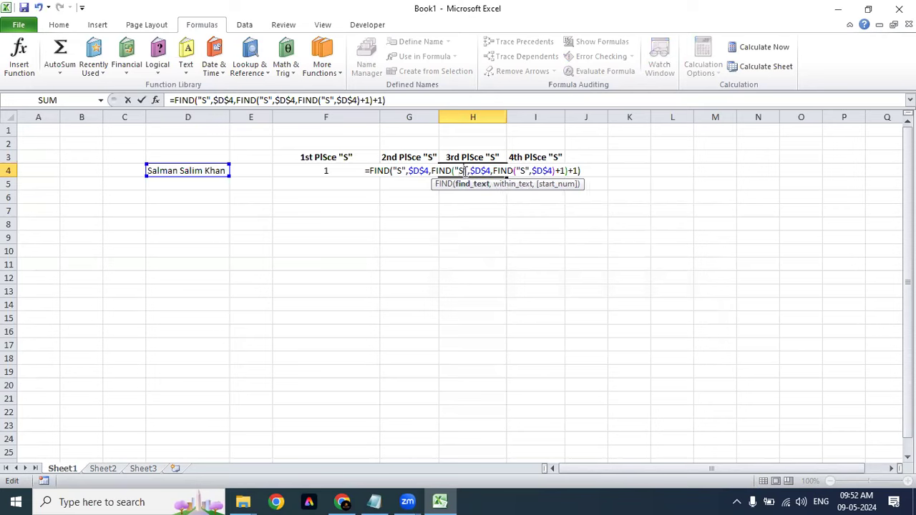
click(398, 171)
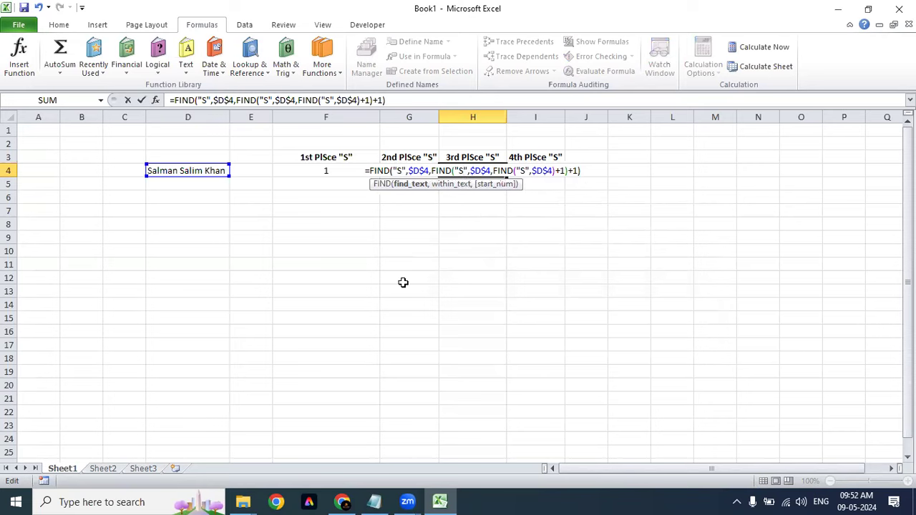
key(Return)
key(Up)
click(424, 172)
click(475, 239)
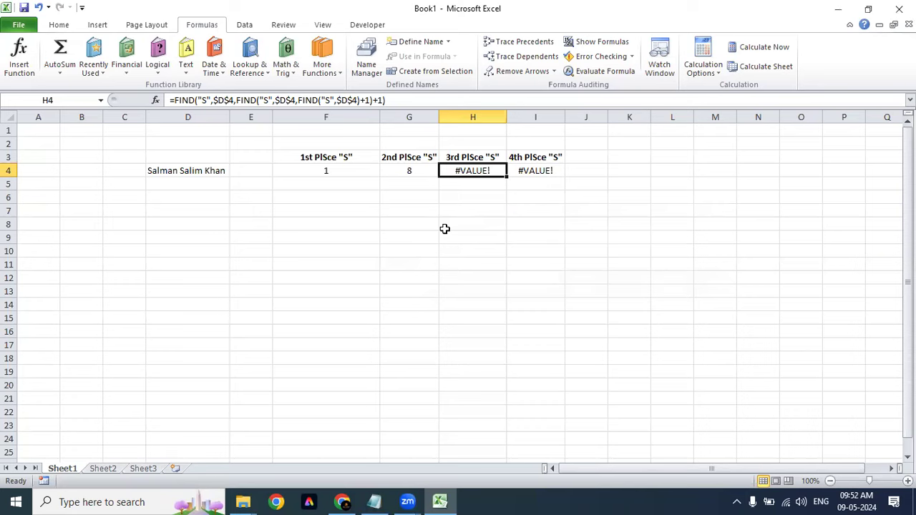
Step: Review the two #VALUE! results in H4:I4 and H4's formula
click(553, 170)
click(469, 193)
drag(463, 172, 510, 169)
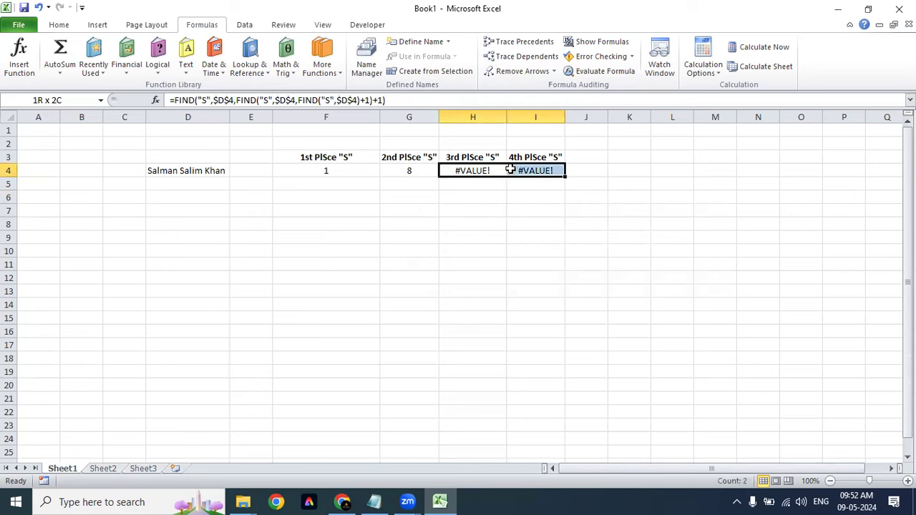
click(504, 236)
click(494, 167)
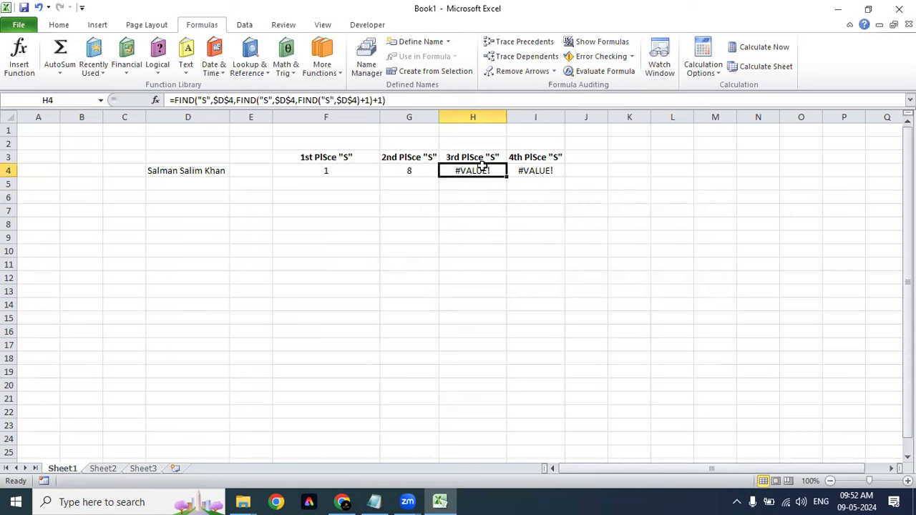
drag(481, 166, 551, 166)
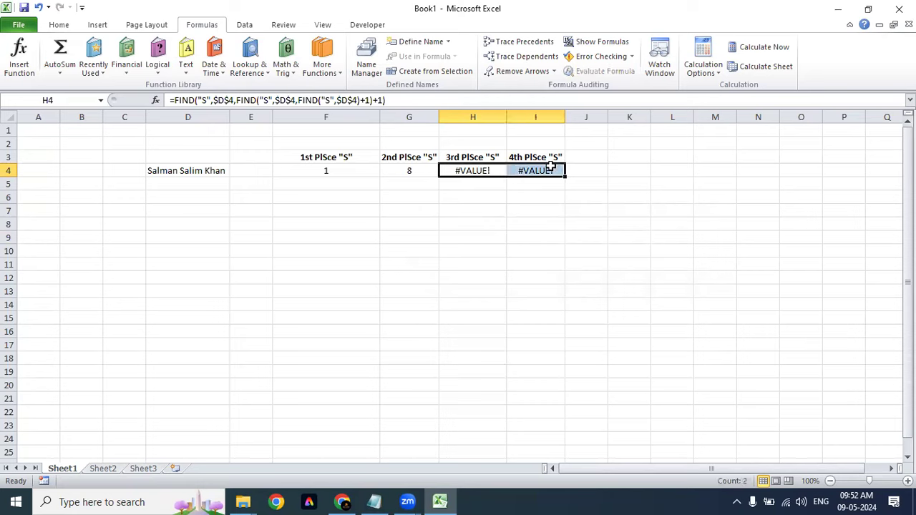
click(525, 289)
click(449, 183)
click(460, 167)
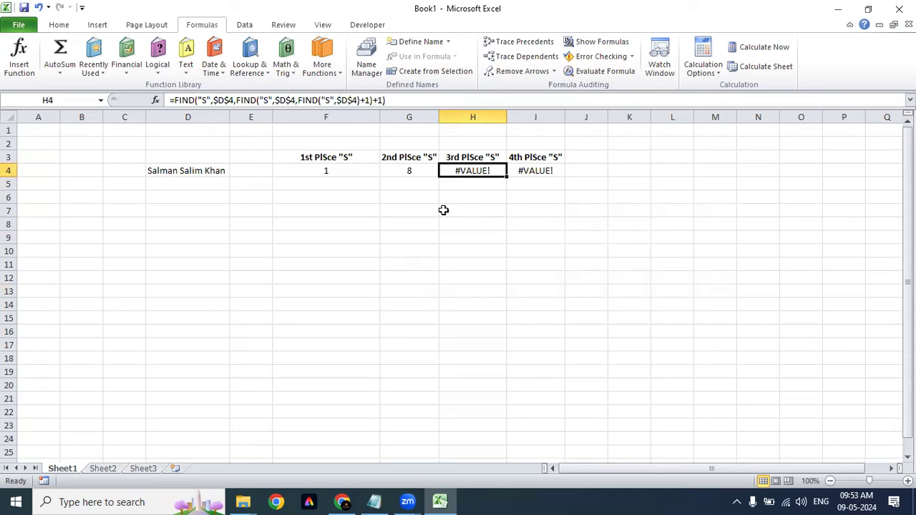
Step: Review the D4:I4 results and FIND formulas, then switch to the Chapter 11 - Text Functions workbook
click(188, 181)
drag(372, 172, 532, 172)
click(466, 243)
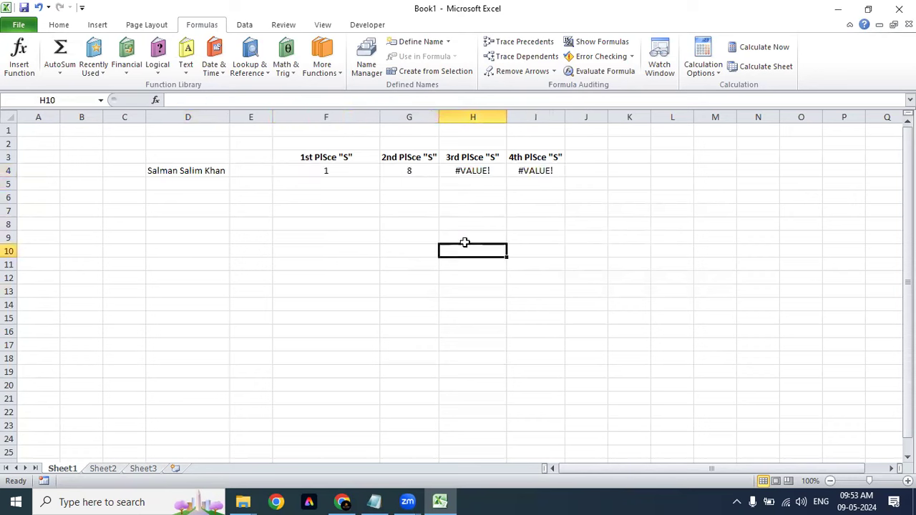
click(326, 197)
drag(200, 172, 538, 173)
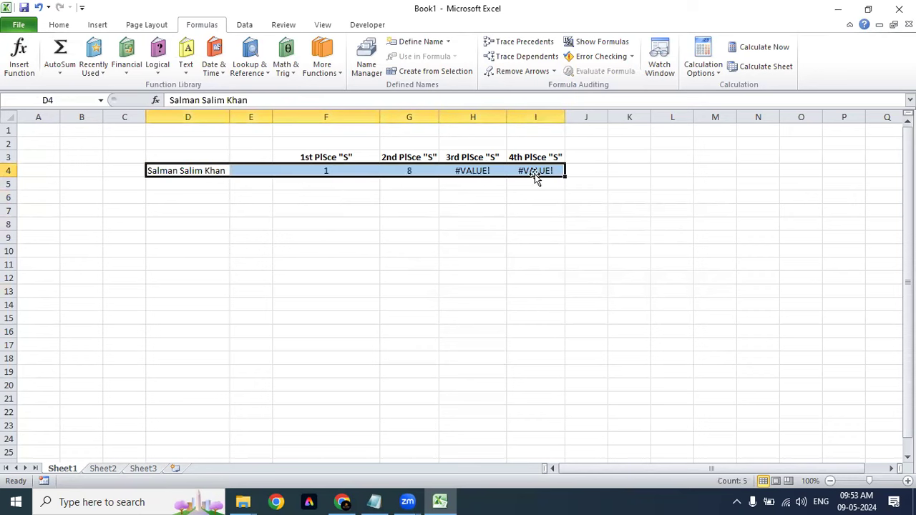
click(315, 169)
click(408, 169)
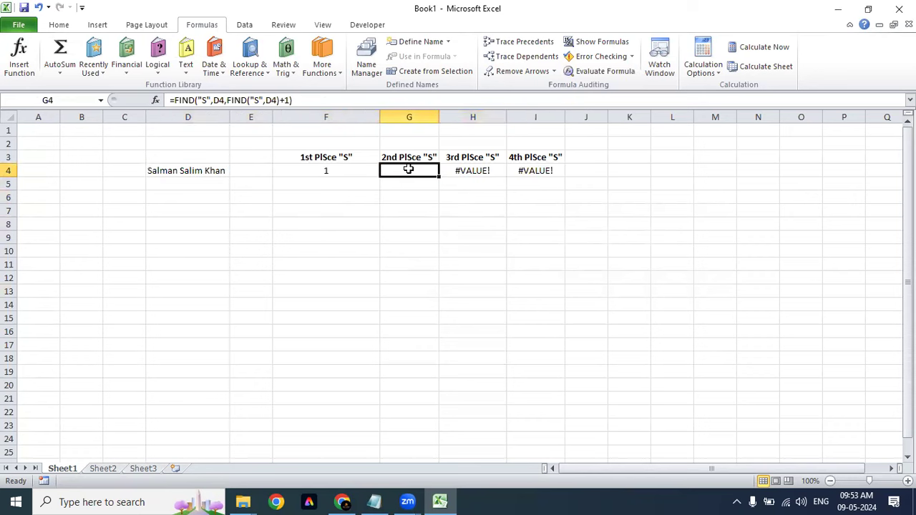
click(476, 170)
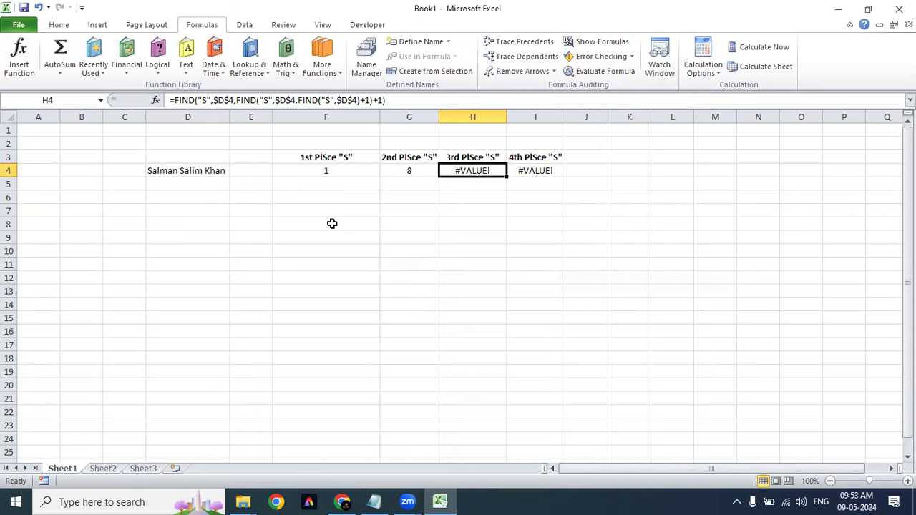
key(ctrl+Tab)
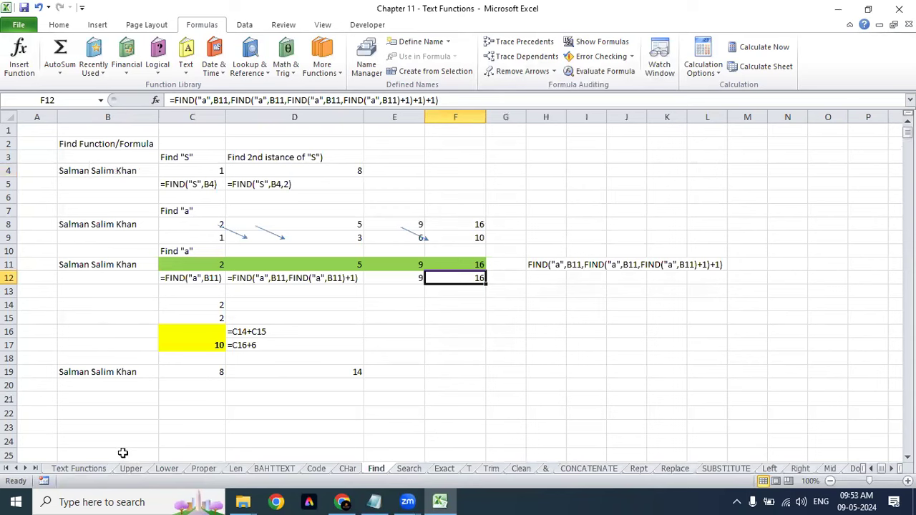
Step: Visit the Search sheet, then go to the Exact sheet and select its name pairs B4:C7
click(438, 501)
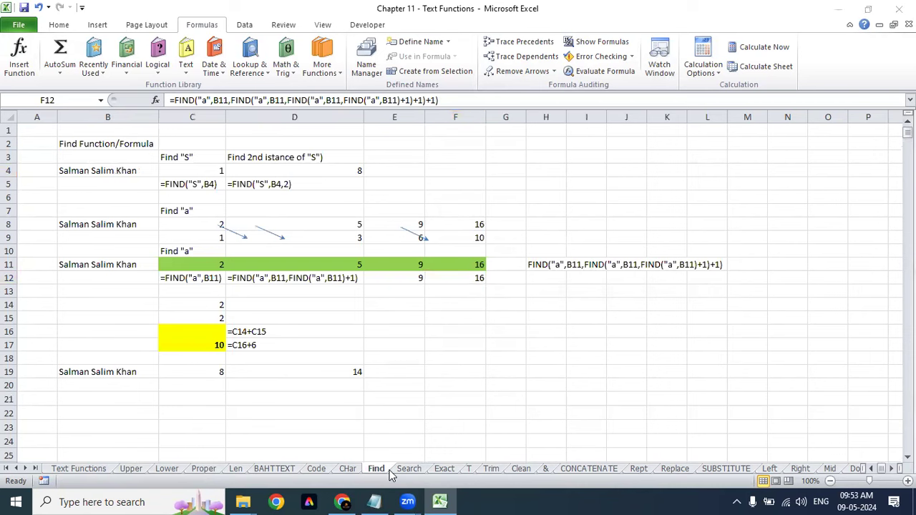
click(405, 469)
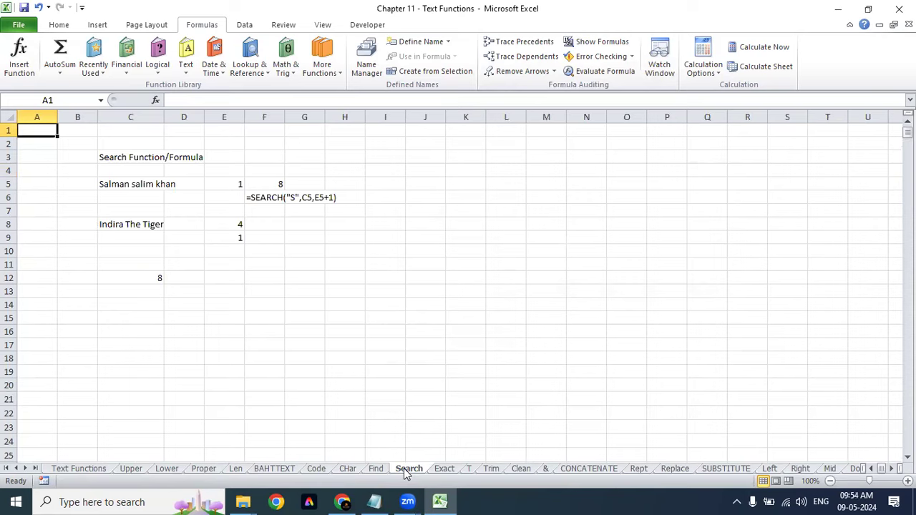
click(444, 470)
click(98, 183)
drag(97, 171, 196, 211)
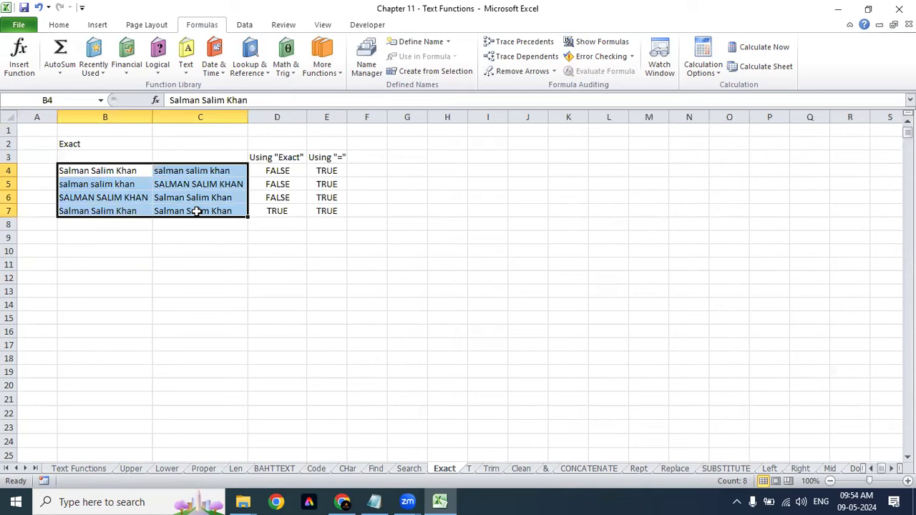
Step: Enter a in E11 and F11, and =EXACT(E11,F11) in H11
click(334, 264)
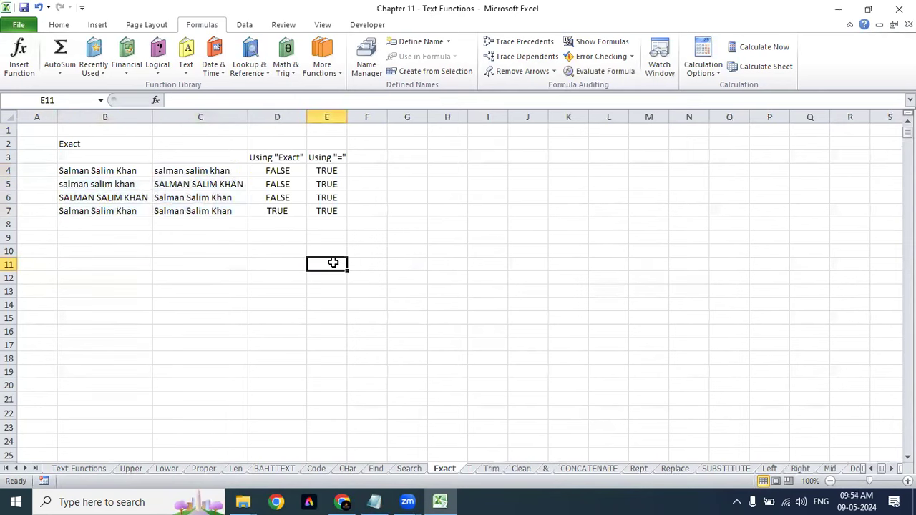
text(a)
click(377, 264)
text(a)
click(460, 263)
text(=ex)
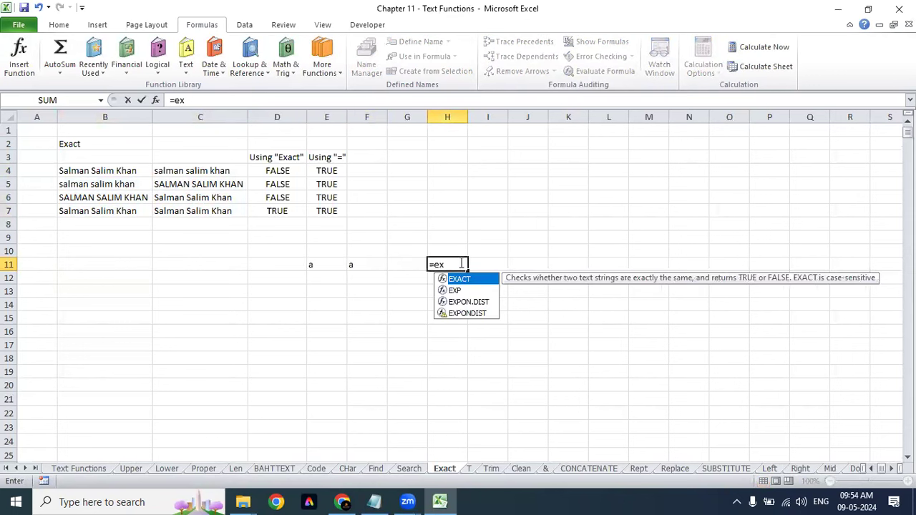
key(Tab)
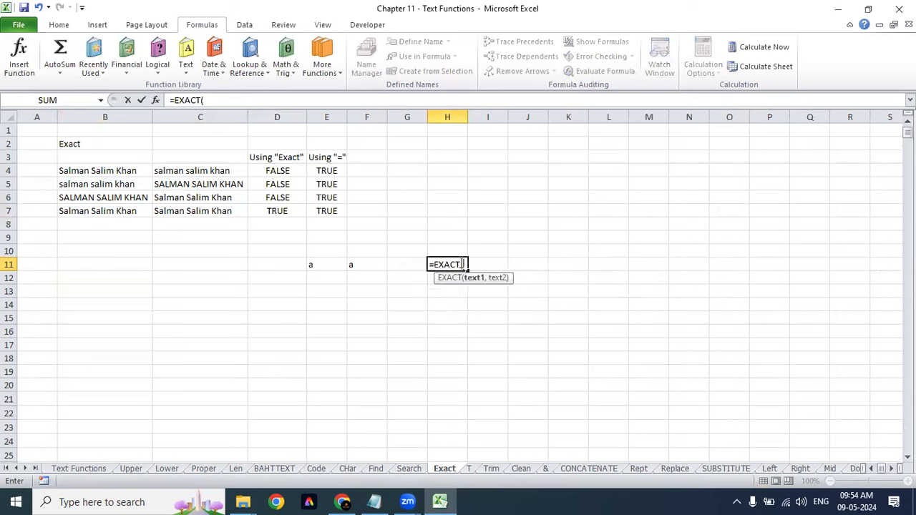
click(311, 265)
text(,)
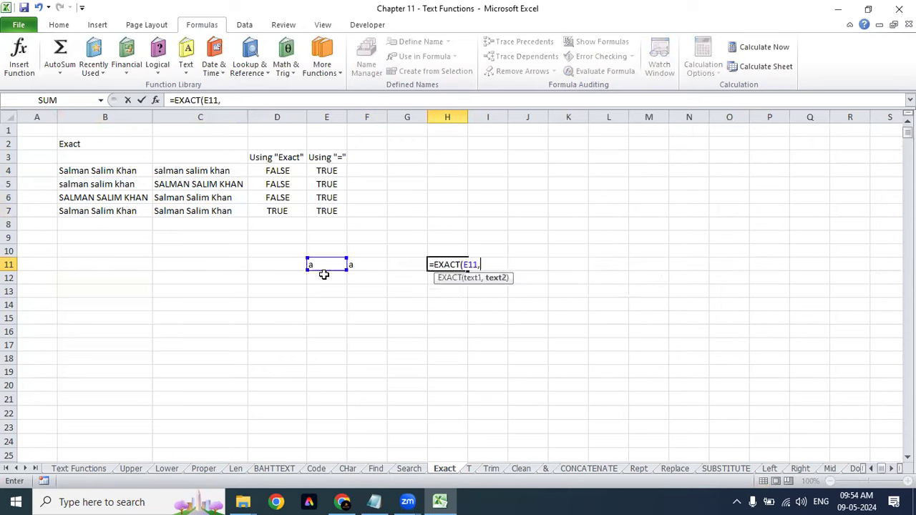
click(351, 264)
key(Return)
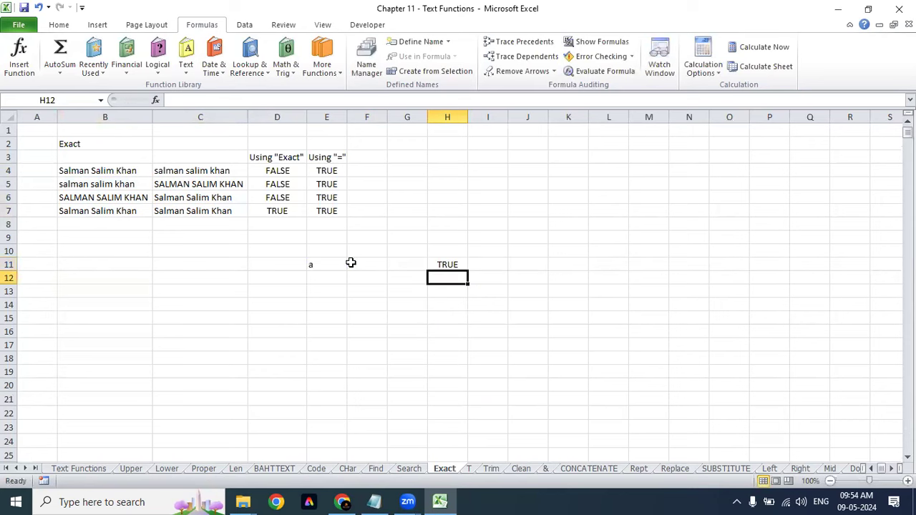
Step: Change F11 to capital A and centre the letters in E11:F11
click(339, 279)
click(356, 263)
text(A)
click(357, 327)
click(358, 265)
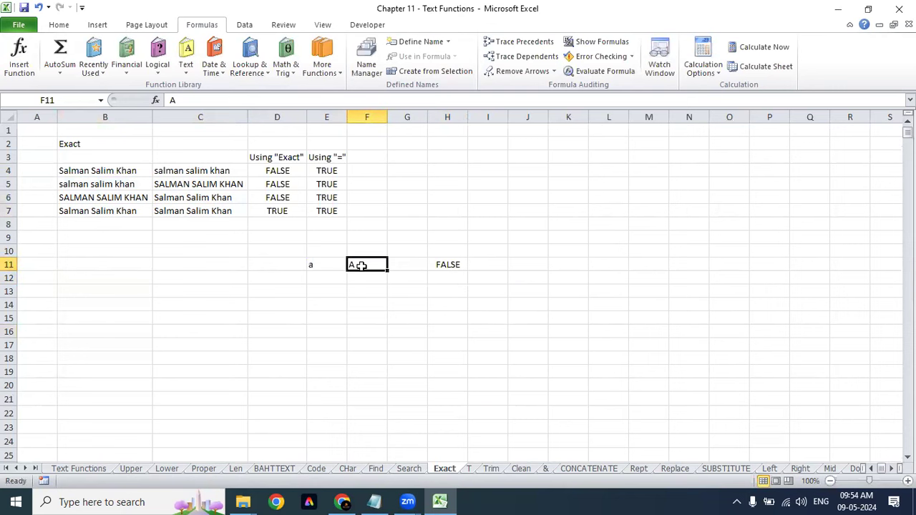
click(309, 255)
drag(335, 262, 354, 264)
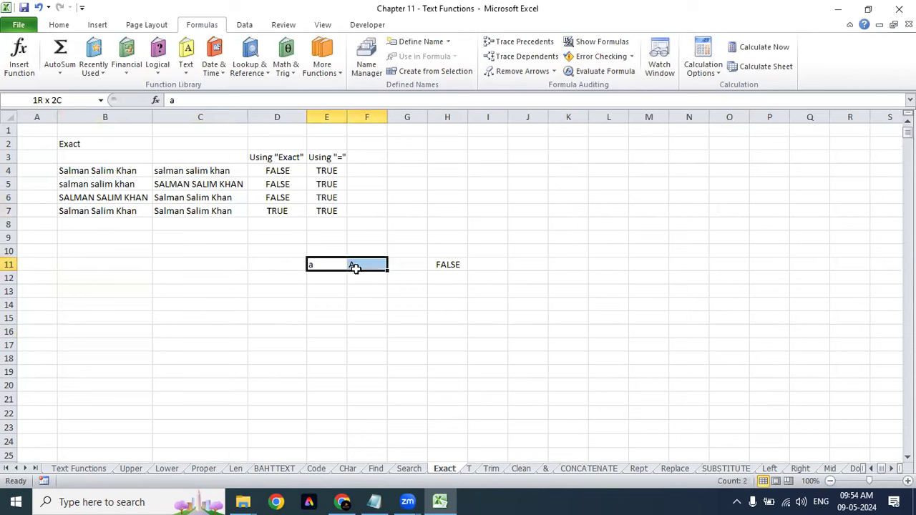
click(58, 24)
click(267, 66)
Step: Enter the plain comparison =E11=F11 in I11, returning TRUE beside H11's FALSE
click(94, 172)
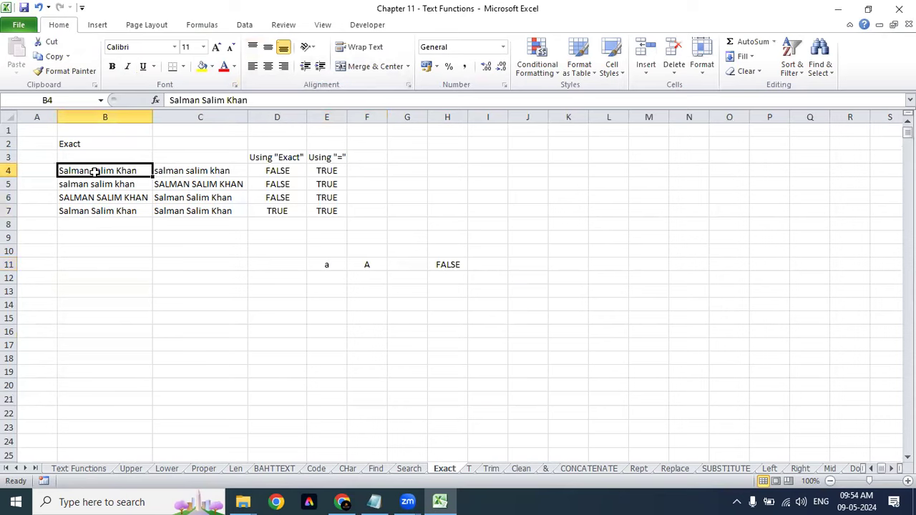
click(337, 268)
click(363, 267)
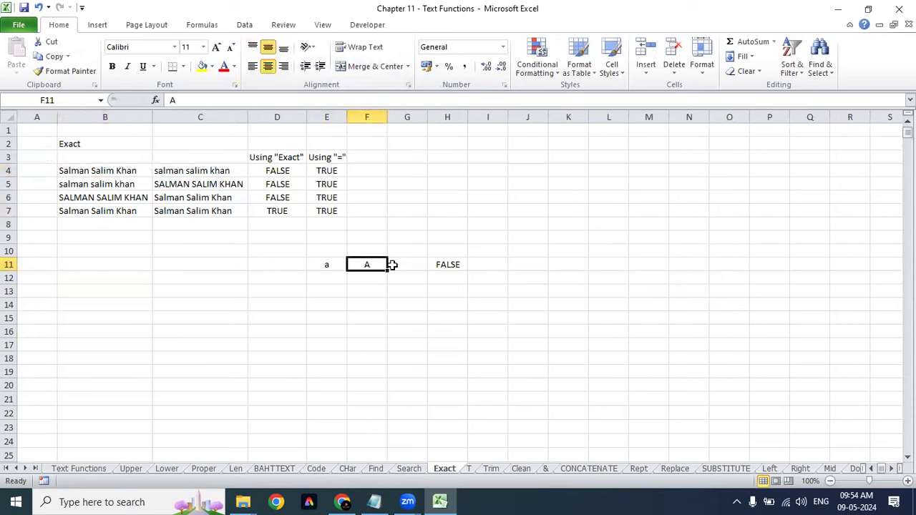
click(450, 264)
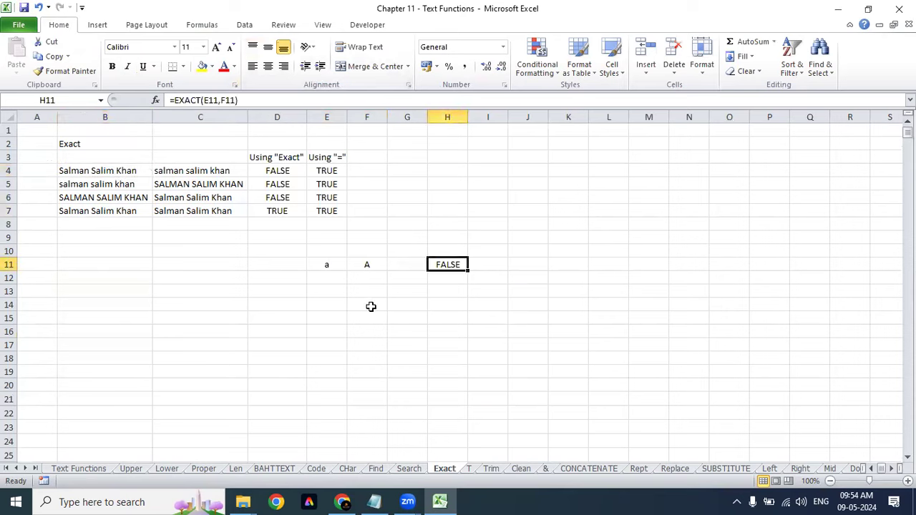
click(482, 264)
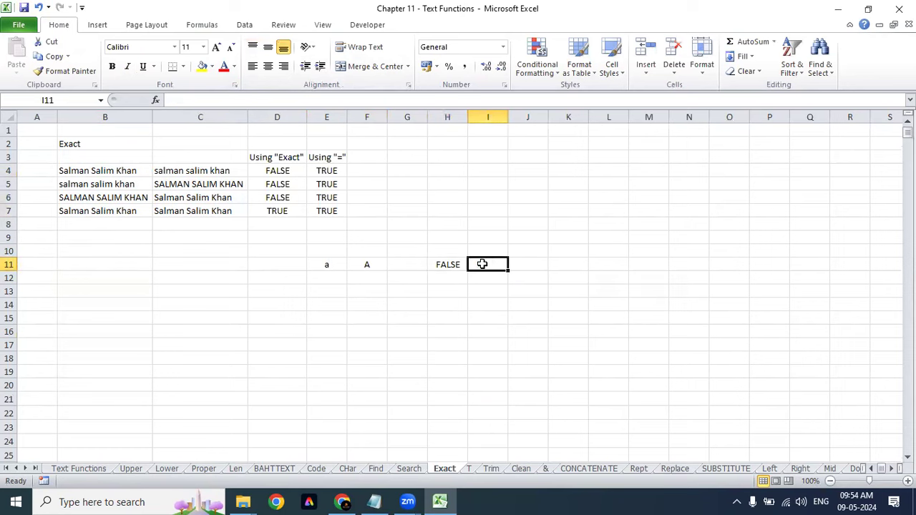
text(=)
click(315, 265)
text(=)
click(363, 263)
key(Return)
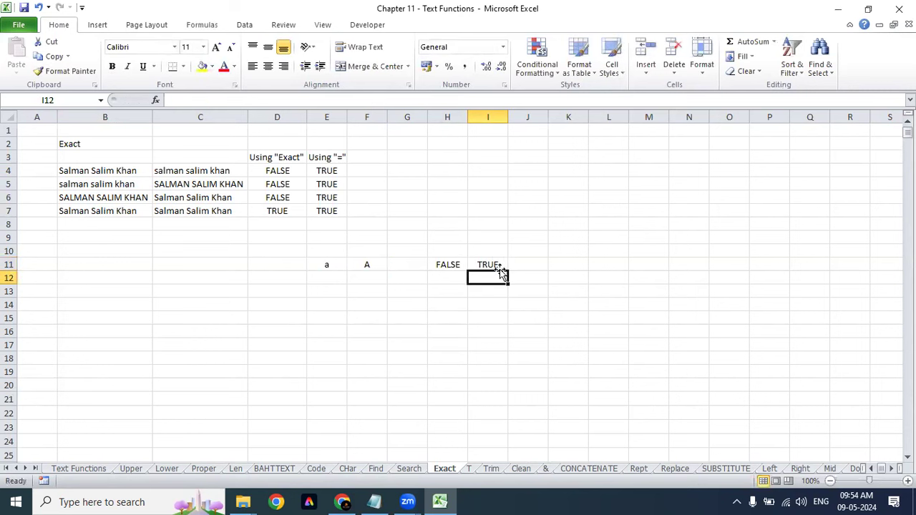
click(501, 266)
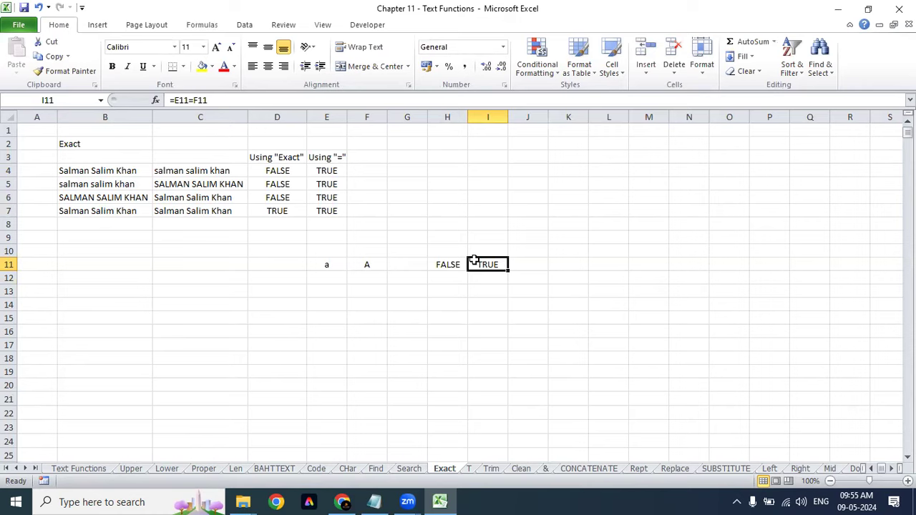
Step: Clear the a from E11, undo it, and select E11:F11
click(327, 266)
key(Delete)
key(Return)
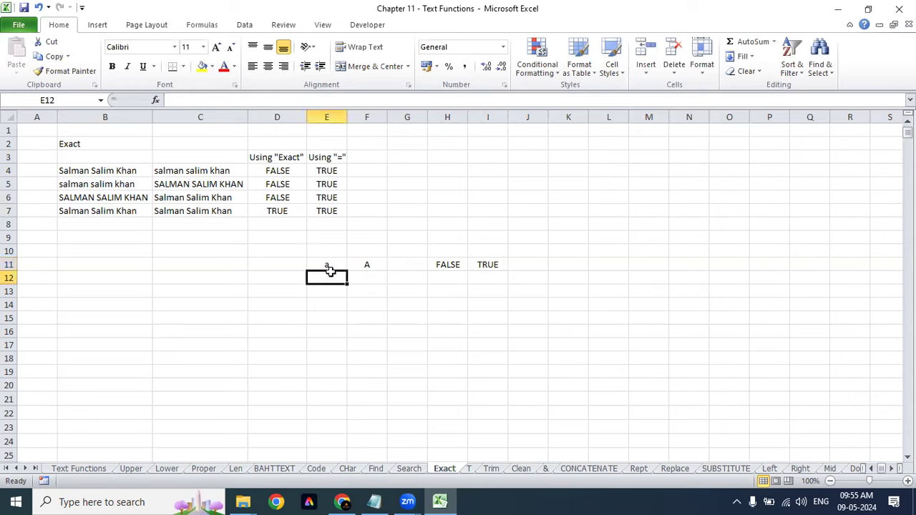
key(ctrl+z)
drag(330, 263, 381, 266)
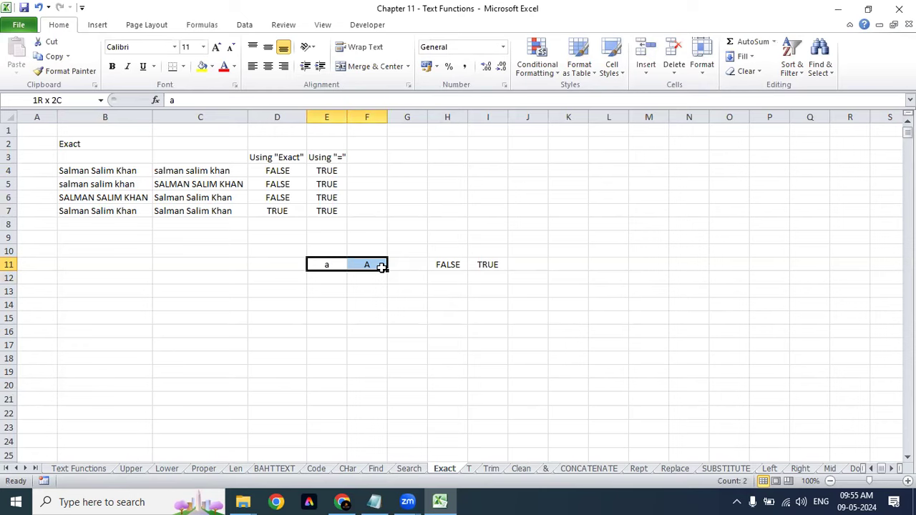
Step: Look over the T sheet data and the T function description on the Text Functions sheet
click(469, 469)
click(172, 159)
drag(60, 172, 210, 255)
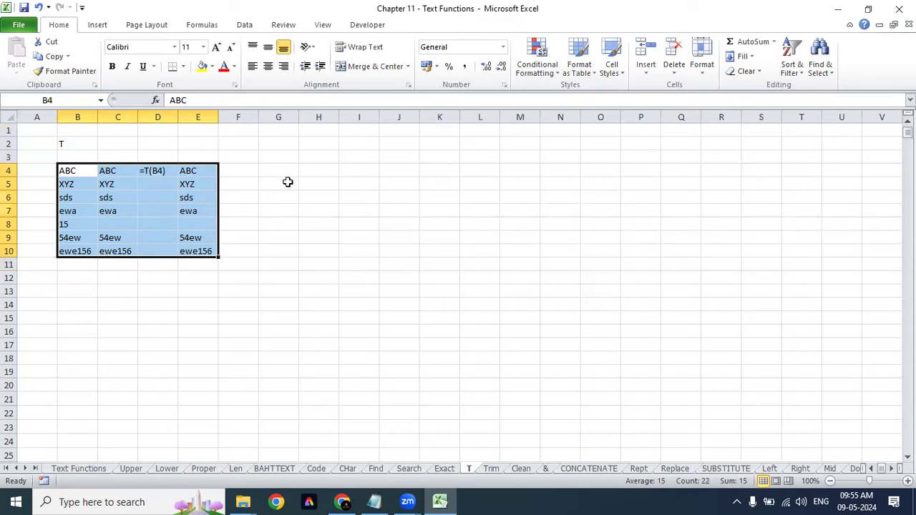
click(74, 468)
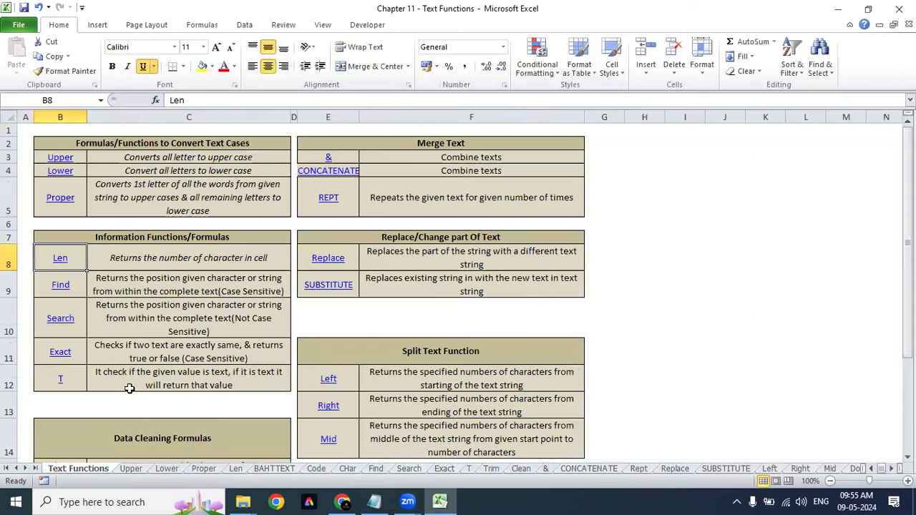
click(116, 370)
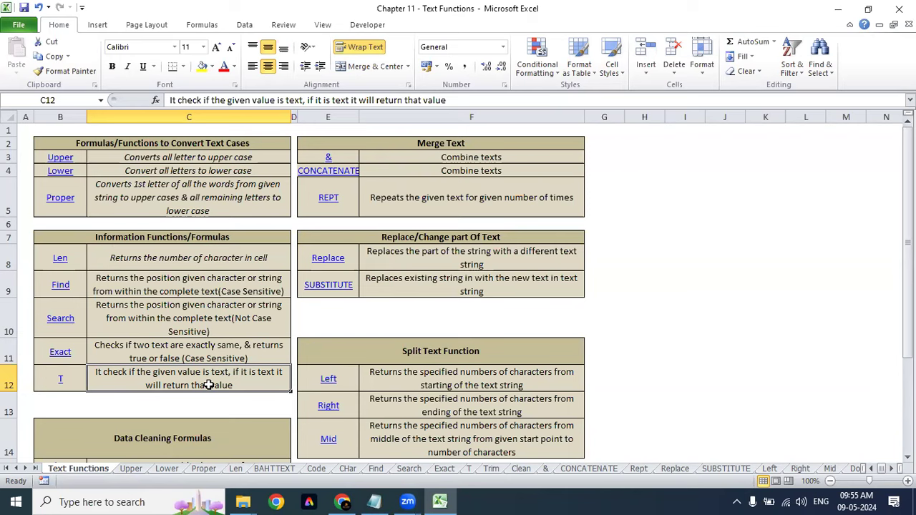
Step: Back on the T sheet, review E4:E10 against B4:B10 and start =t over E4:E10
click(469, 469)
click(206, 171)
click(170, 224)
click(282, 184)
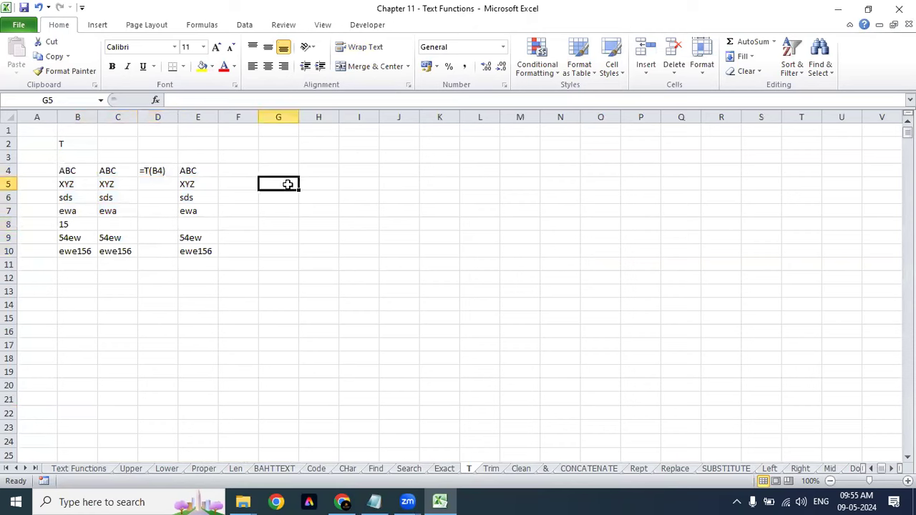
click(231, 232)
drag(196, 172, 191, 251)
drag(73, 176, 64, 249)
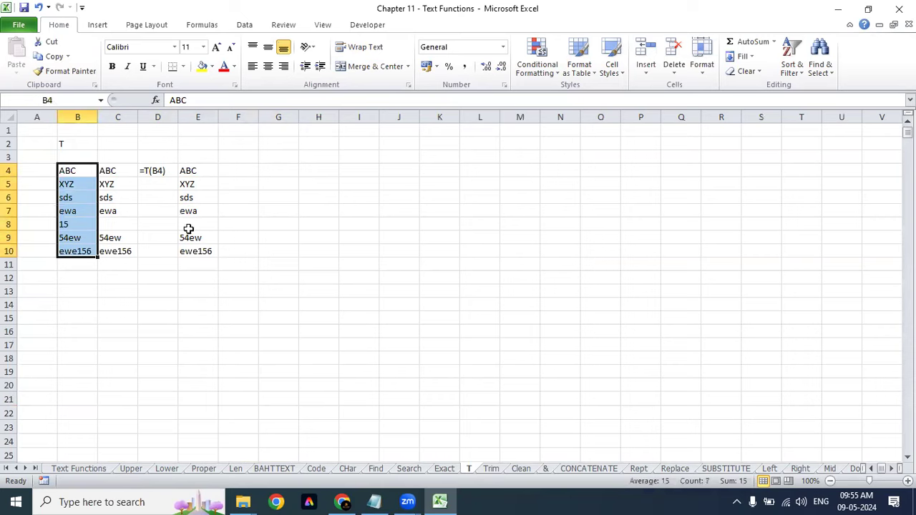
click(193, 225)
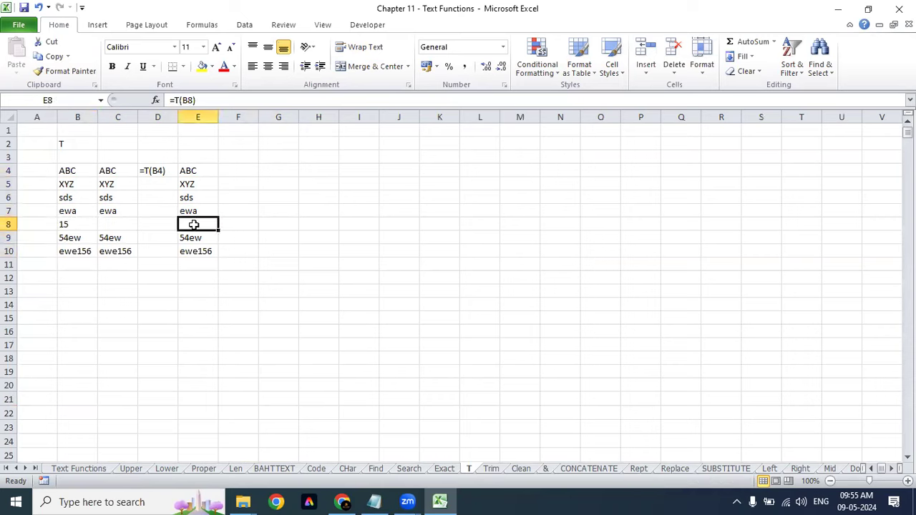
drag(199, 172, 201, 260)
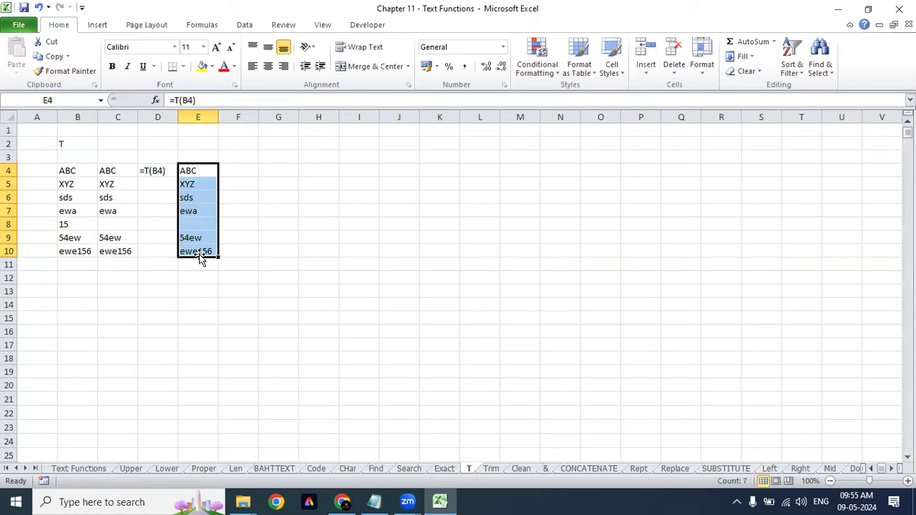
text(=t)
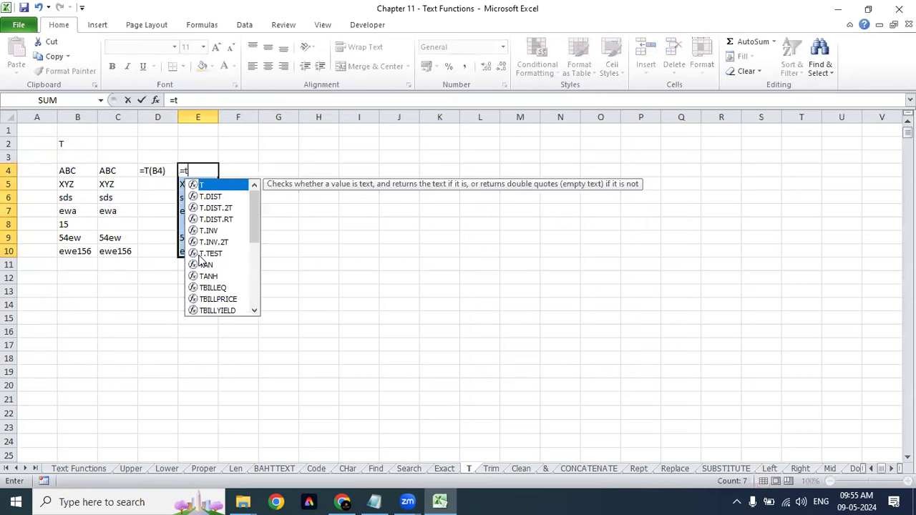
Step: Complete =T(B4) in E4 and check the T results down column E
key(Tab)
click(64, 169)
text())
key(Return)
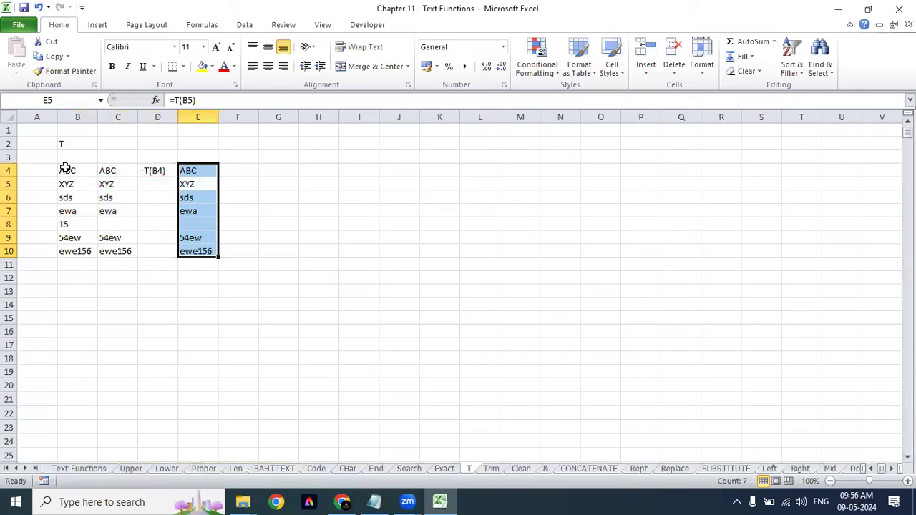
click(174, 197)
click(188, 193)
click(188, 228)
click(190, 239)
click(196, 252)
click(194, 225)
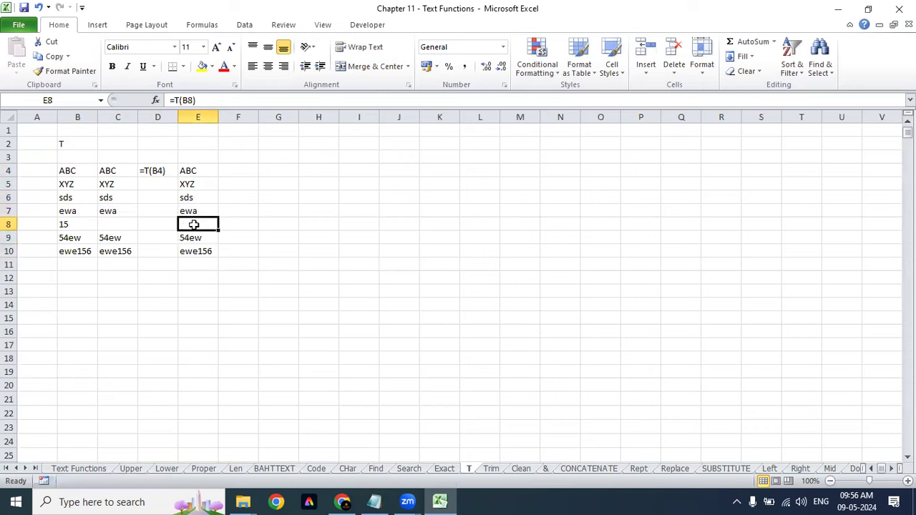
Step: Replace 15 in B8 with ASDF!2 so E8 returns that text
click(70, 226)
text(ASDF!@)
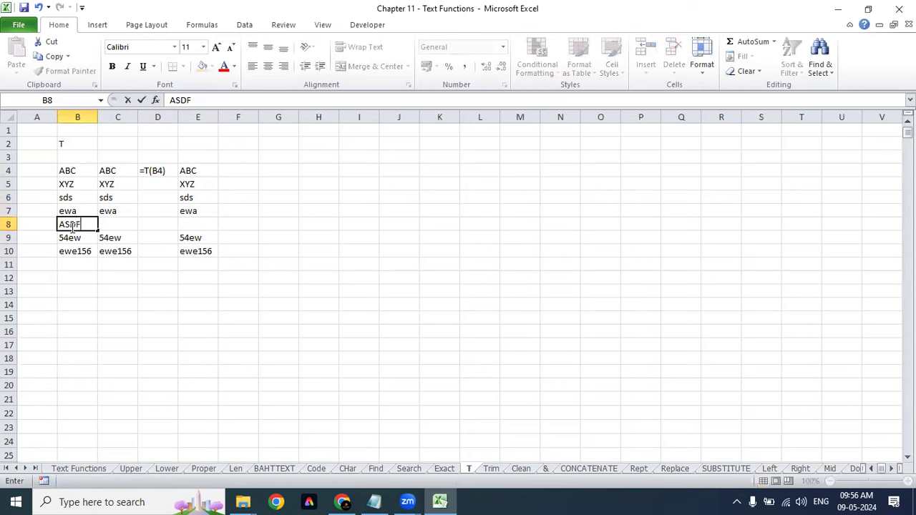
key(BackSpace)
text(2)
key(Return)
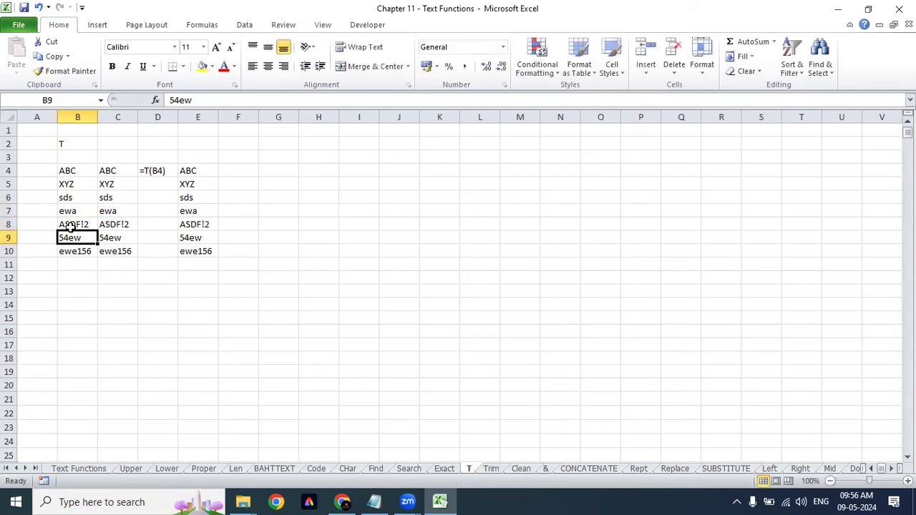
click(199, 226)
Step: Replace XYZ in B5 with 12 and confirm E5 turns blank
click(67, 187)
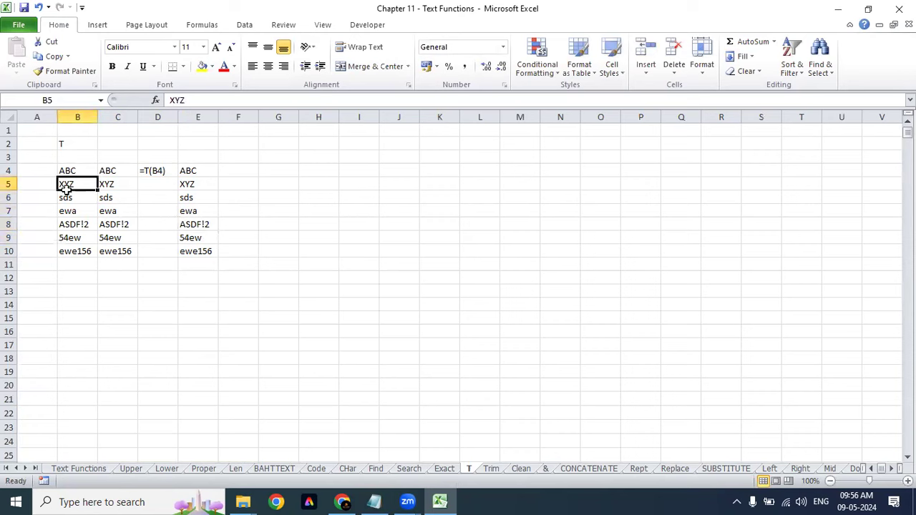
text(12)
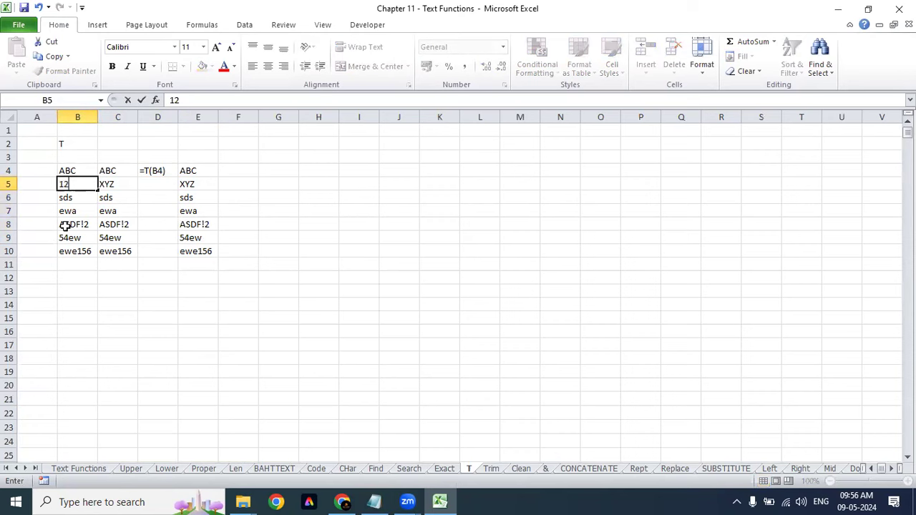
key(Return)
key(Up)
key(Right)
key(Right)
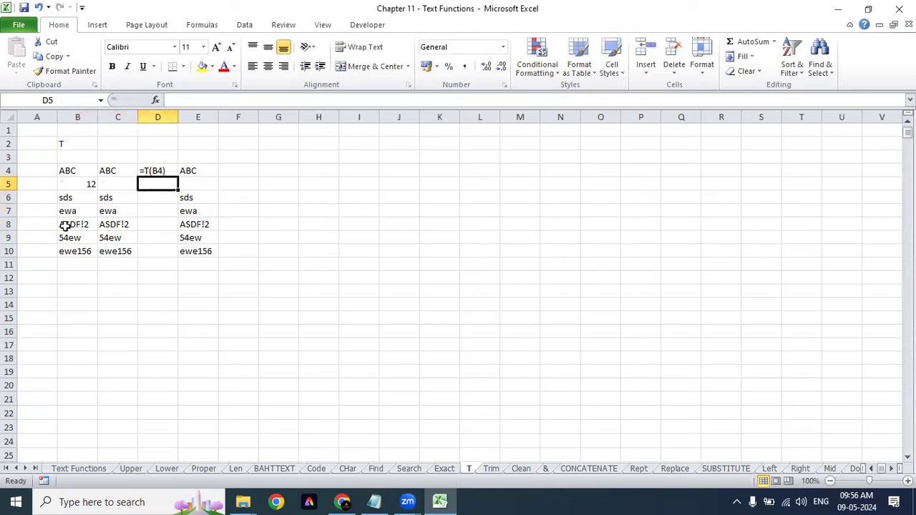
key(Right)
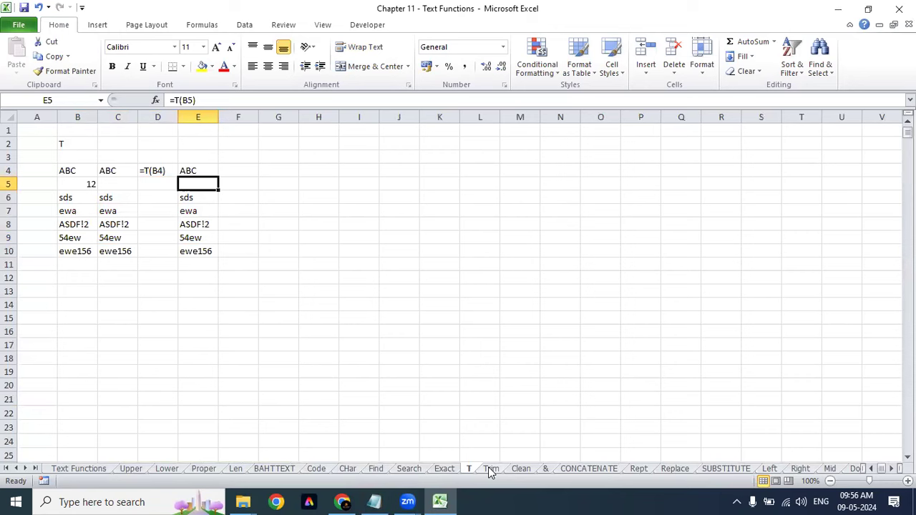
Step: On the Trim sheet, compare the spaced-out names in B3:B5
click(491, 469)
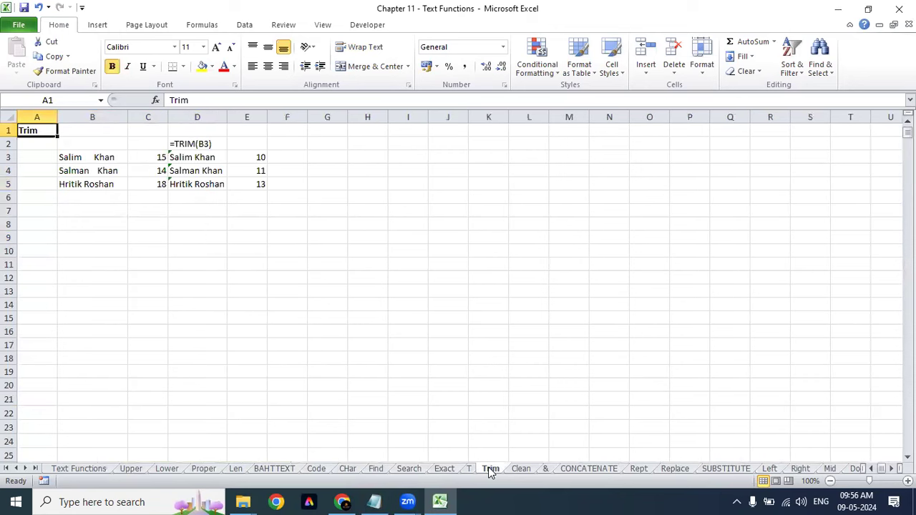
click(76, 159)
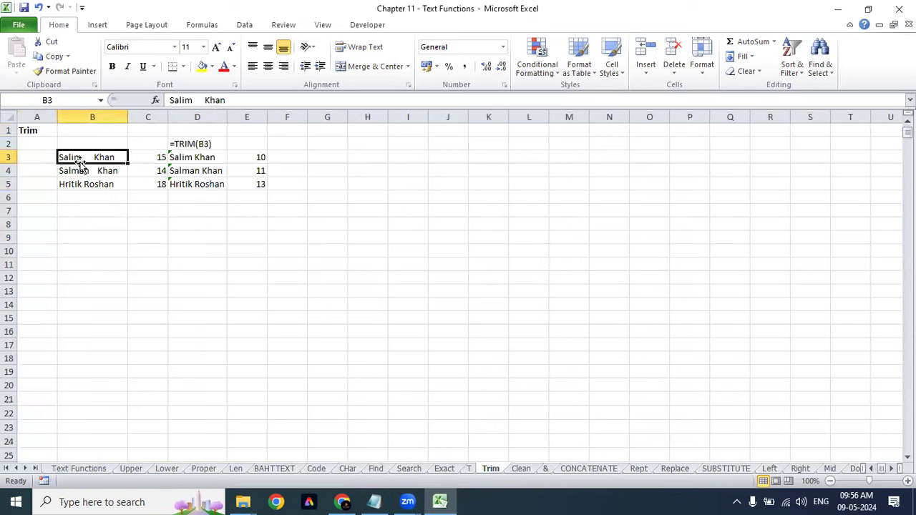
click(91, 172)
click(92, 181)
click(92, 157)
click(92, 173)
click(90, 180)
click(85, 170)
click(81, 155)
Step: Show the extra spaces inside B3 and B4, then widen column H for H3's formula
double_click(92, 158)
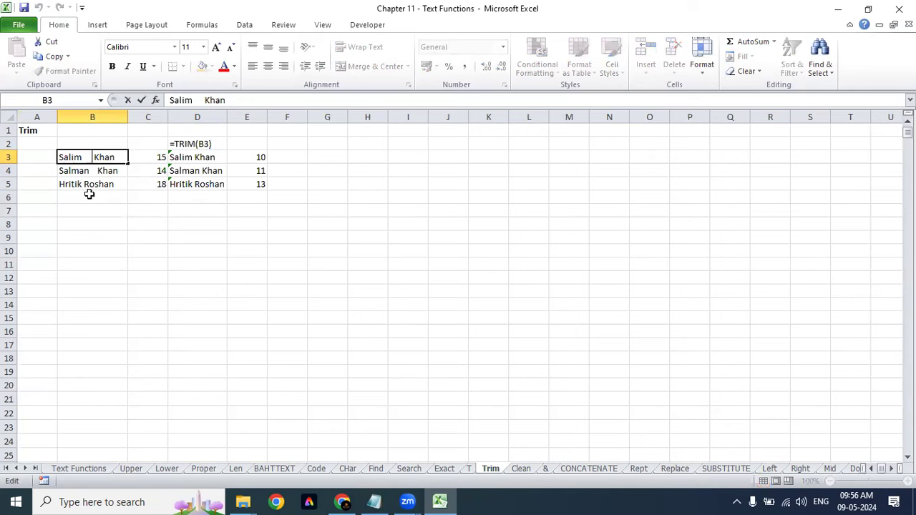
click(95, 179)
double_click(96, 171)
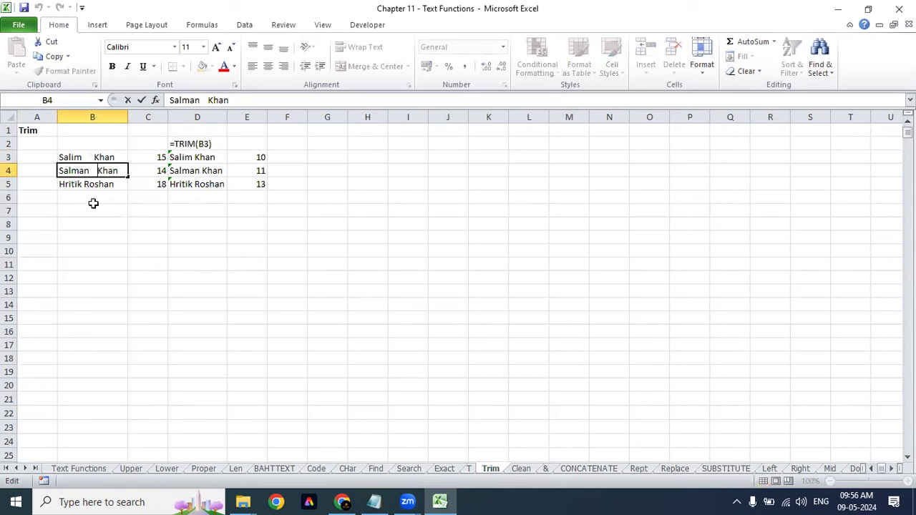
drag(116, 158, 112, 183)
click(351, 160)
drag(387, 118, 505, 121)
Step: Enter =TRIM(B3) in H3 to trim the name in B3
text(=tri)
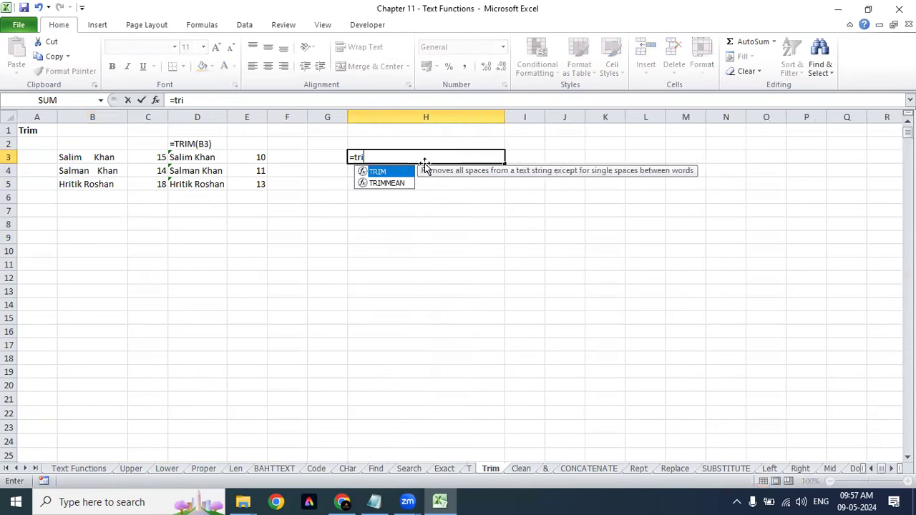
key(Tab)
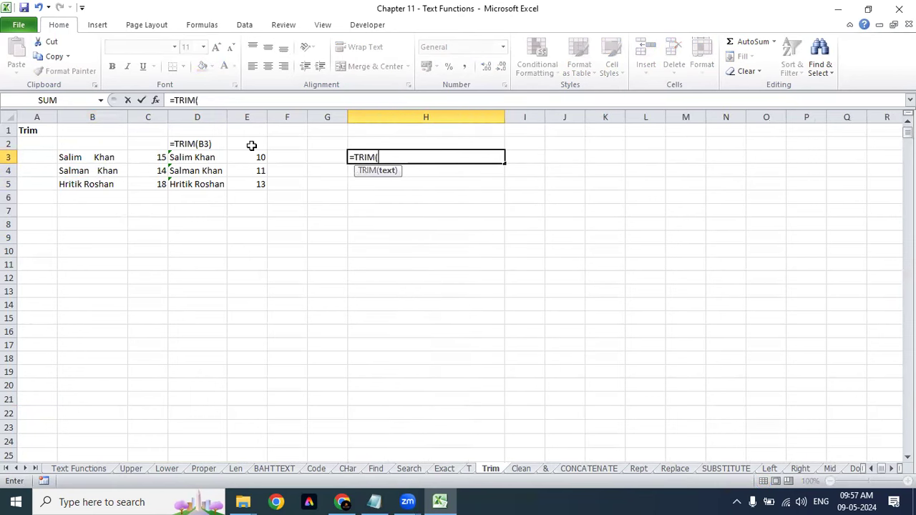
click(121, 157)
text())
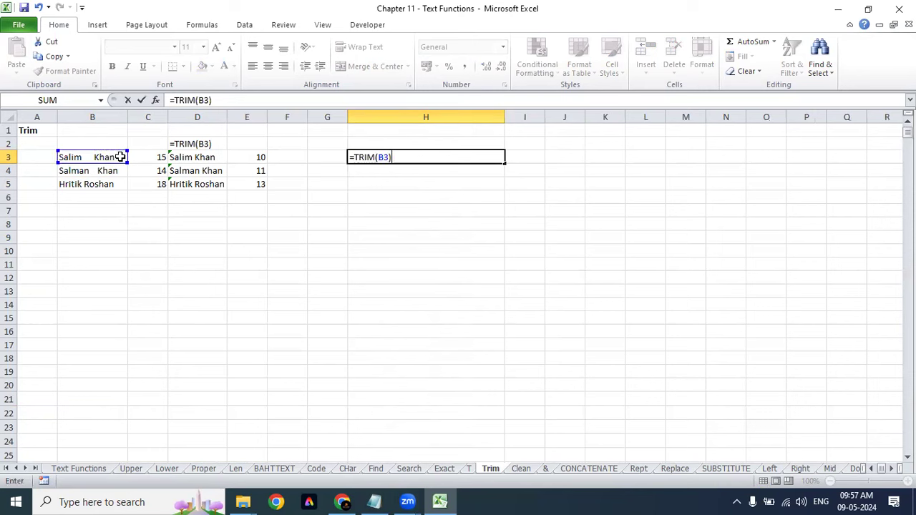
key(Return)
key(Up)
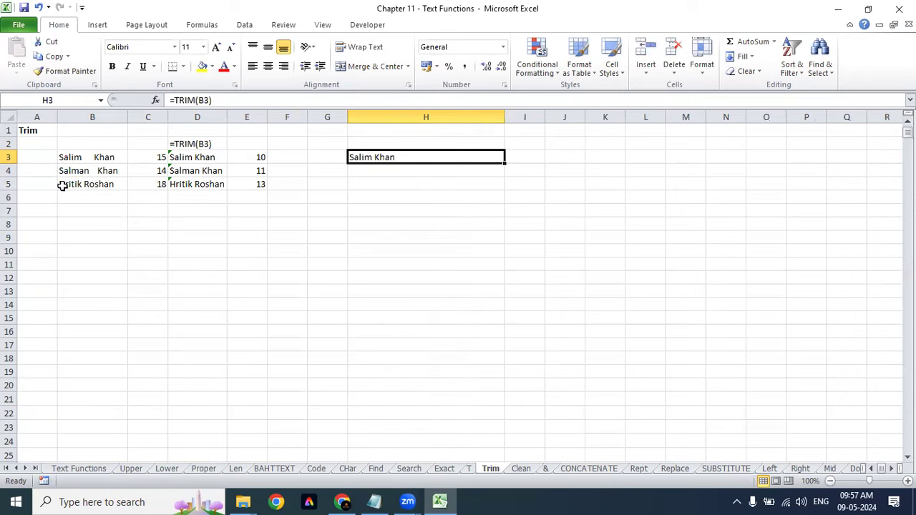
Step: Add a leading space to the name Hritik Roshan in B5
click(54, 184)
double_click(64, 184)
click(58, 187)
double_click(58, 183)
click(63, 184)
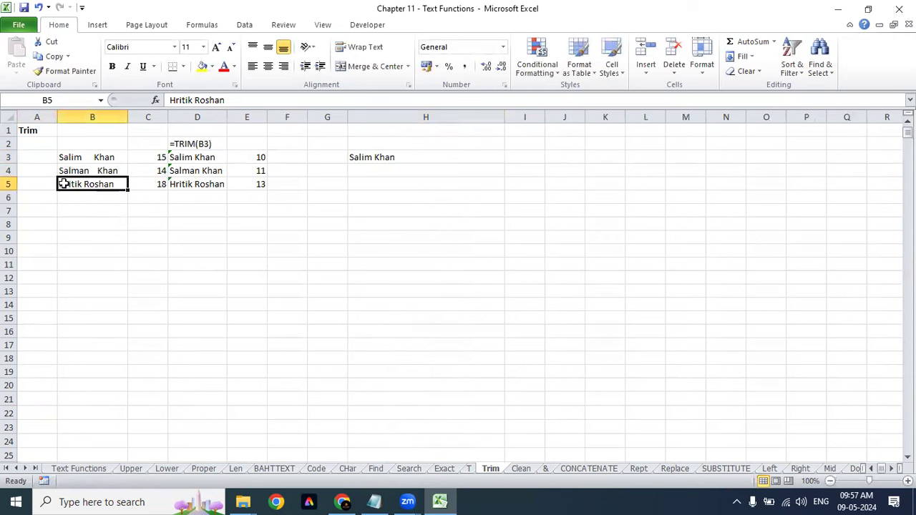
key(F2)
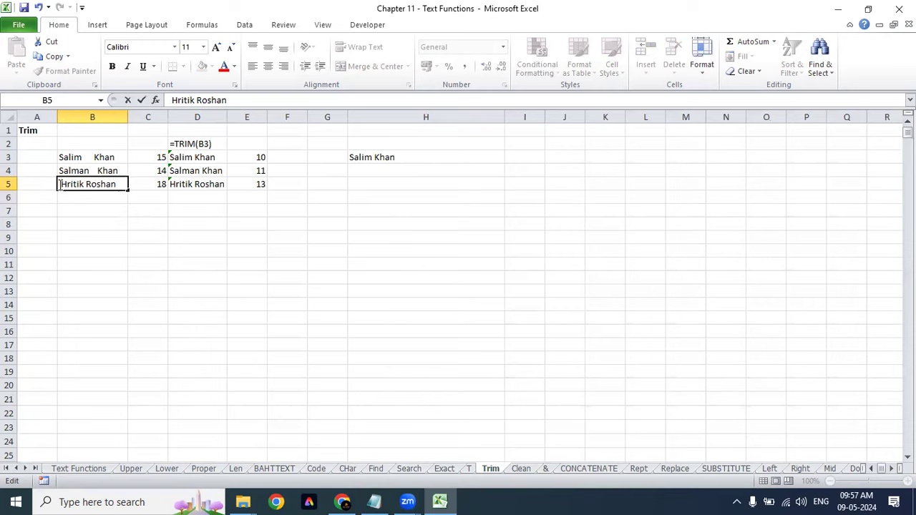
key(Return)
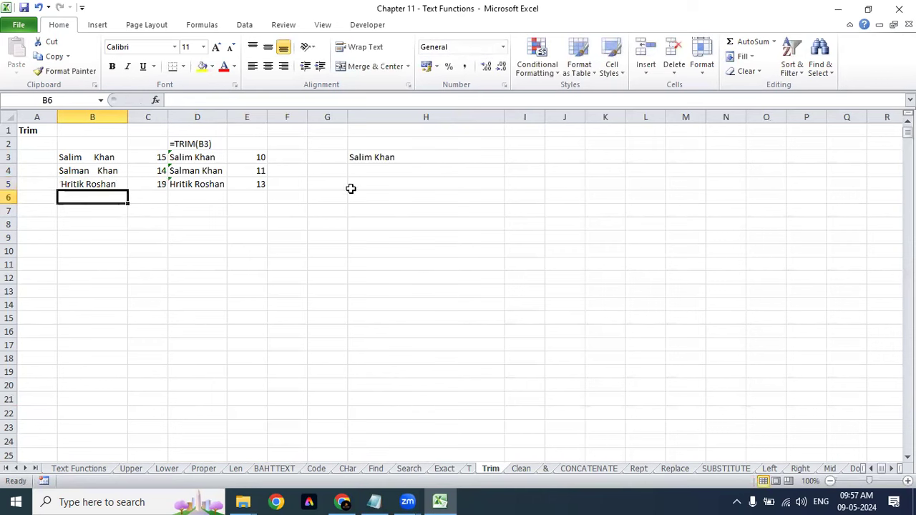
Step: Enter =TRIM(B5) in H5 so it shows Hritik Roshan, then review the formula
click(352, 186)
text(=tri)
key(Tab)
click(107, 187)
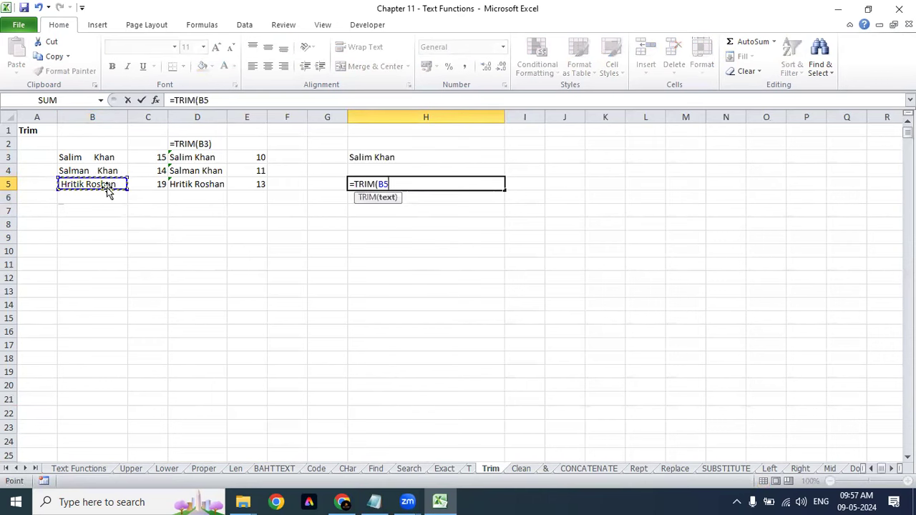
text())
key(Return)
key(Up)
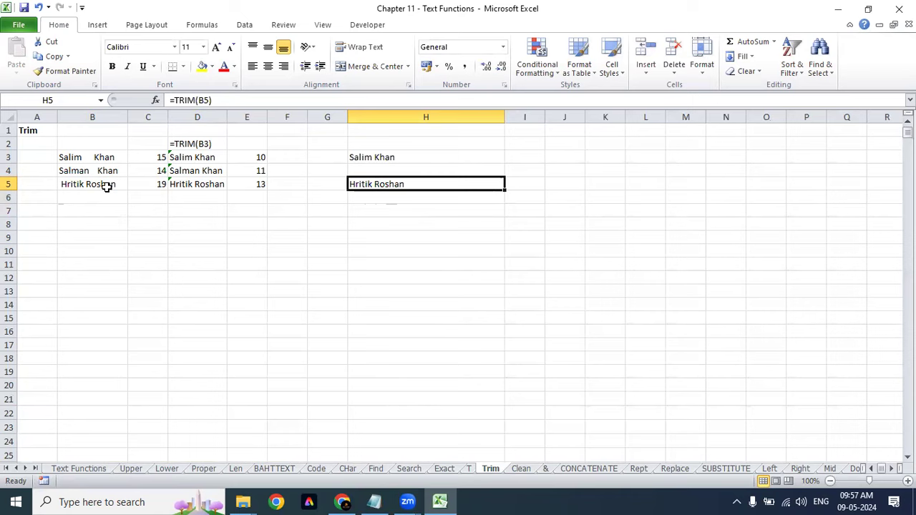
key(F2)
key(Escape)
double_click(423, 187)
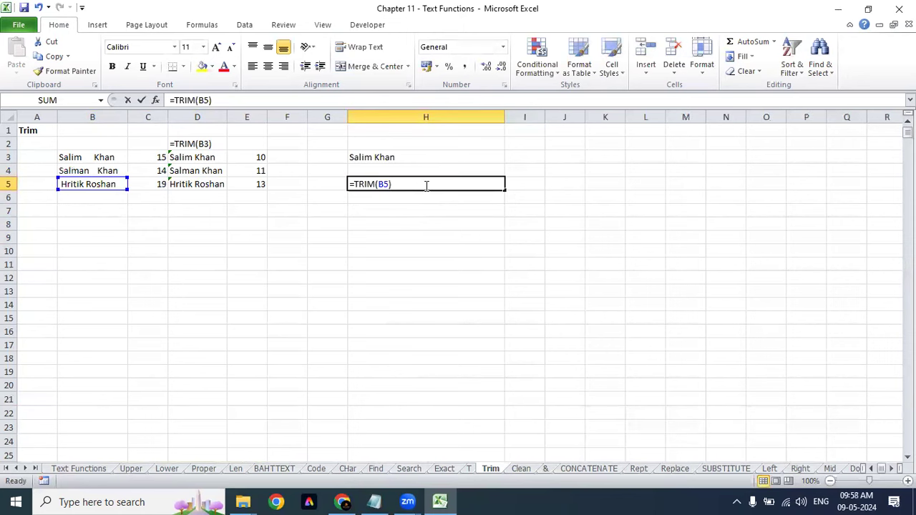
key(ctrl+Return)
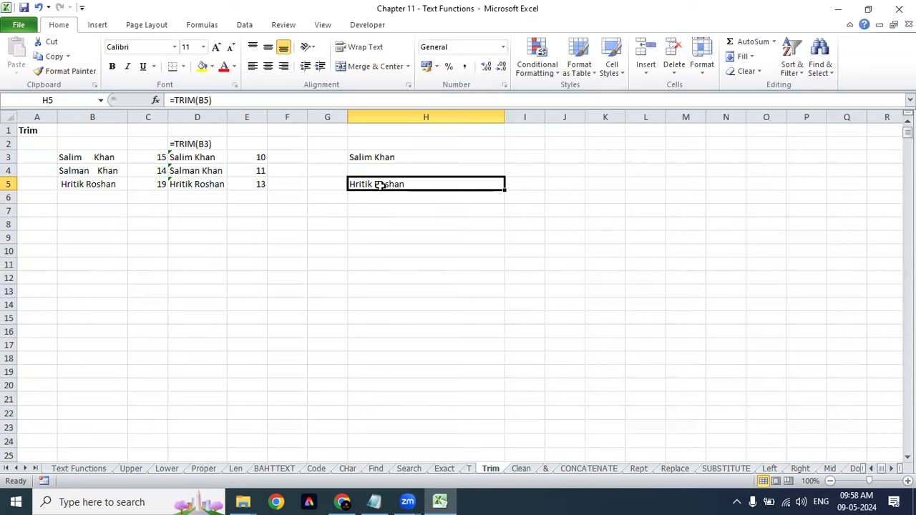
Step: Paste H5's trimmed Hritik Roshan into H6 as a plain value and check it
key(ctrl+c)
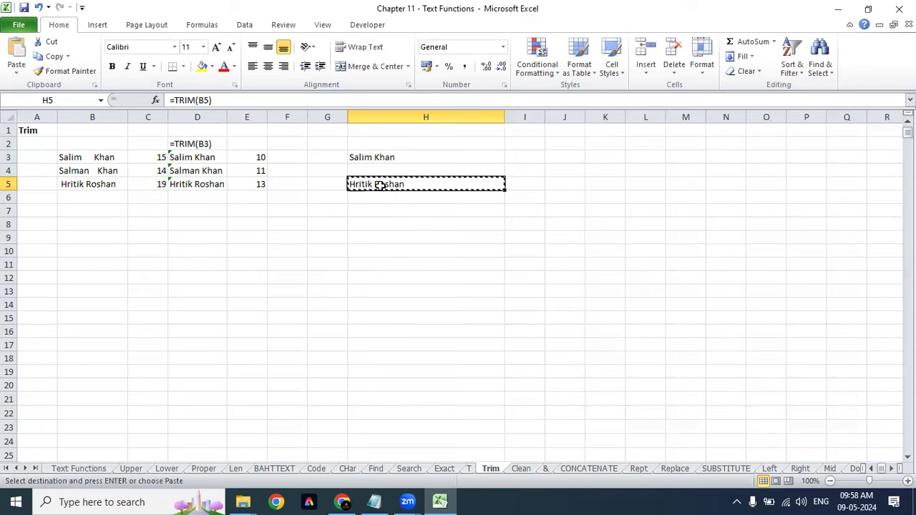
key(Down)
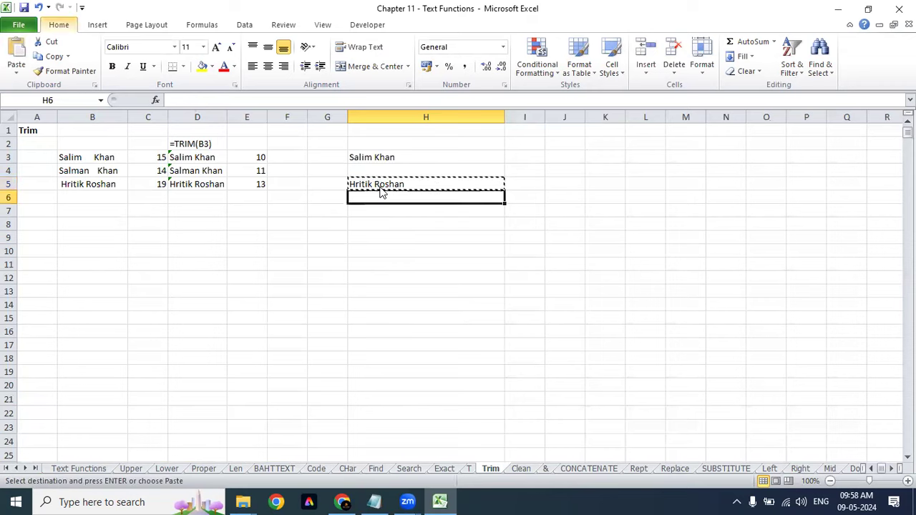
key(ctrl+alt+v)
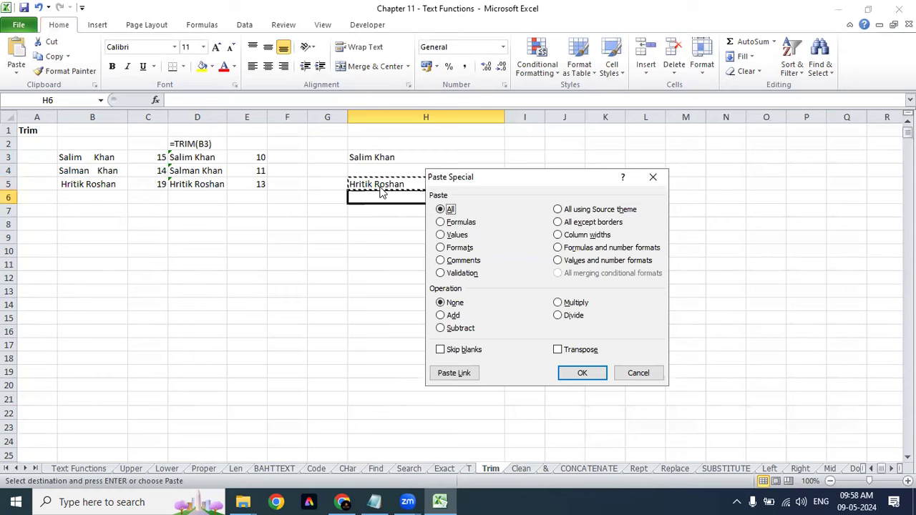
key(v)
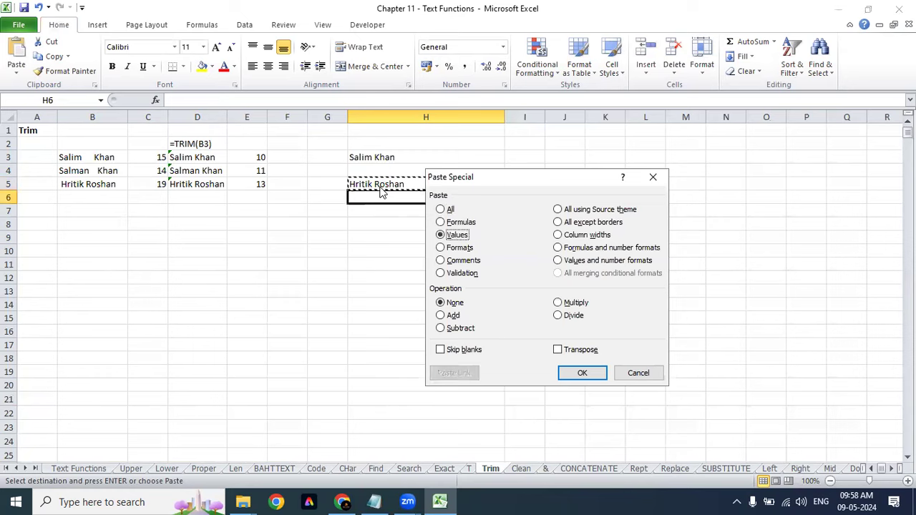
key(Return)
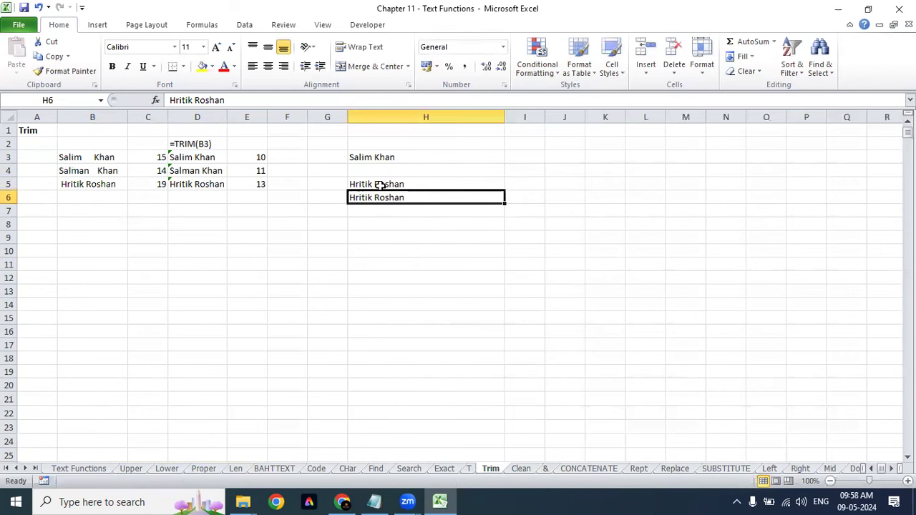
key(F2)
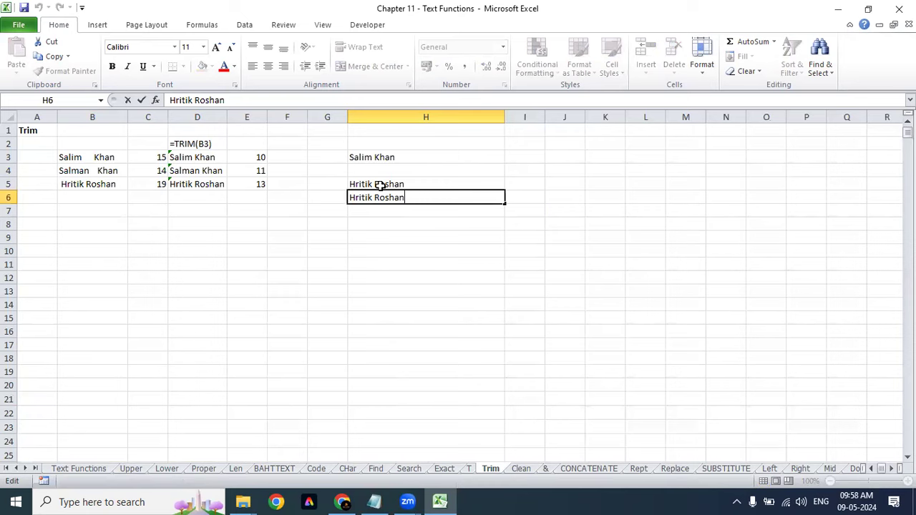
key(Escape)
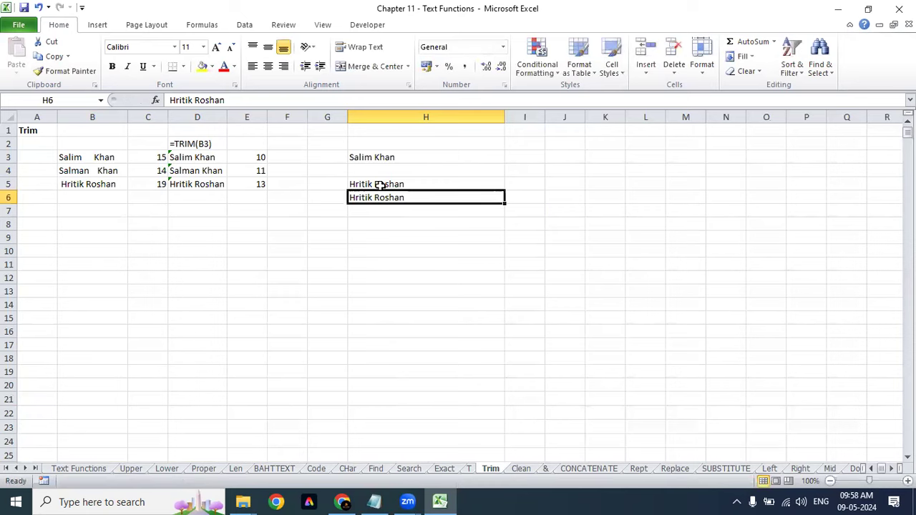
Step: Switch to the Clean sheet and inspect F6, E6's TRIM/CLEAN formula and C6's multi-line name
click(522, 469)
click(349, 286)
click(308, 213)
click(246, 231)
click(193, 244)
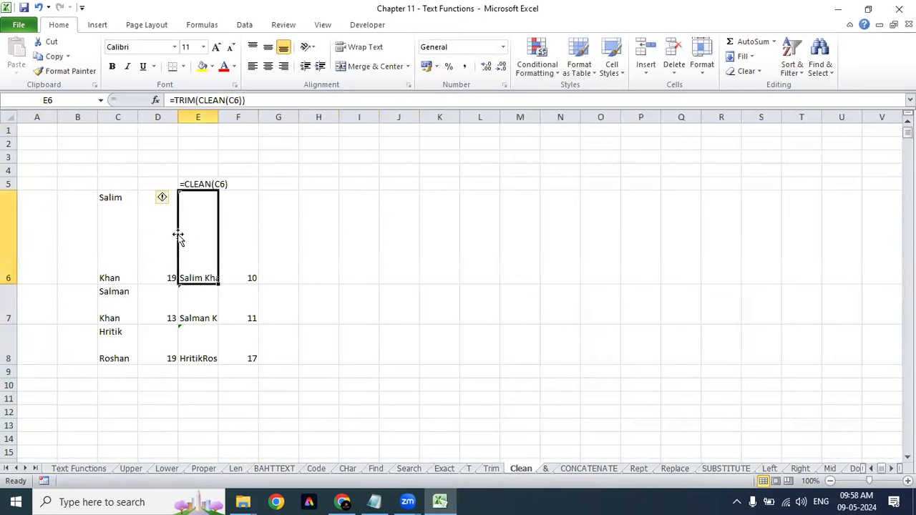
drag(200, 205, 198, 341)
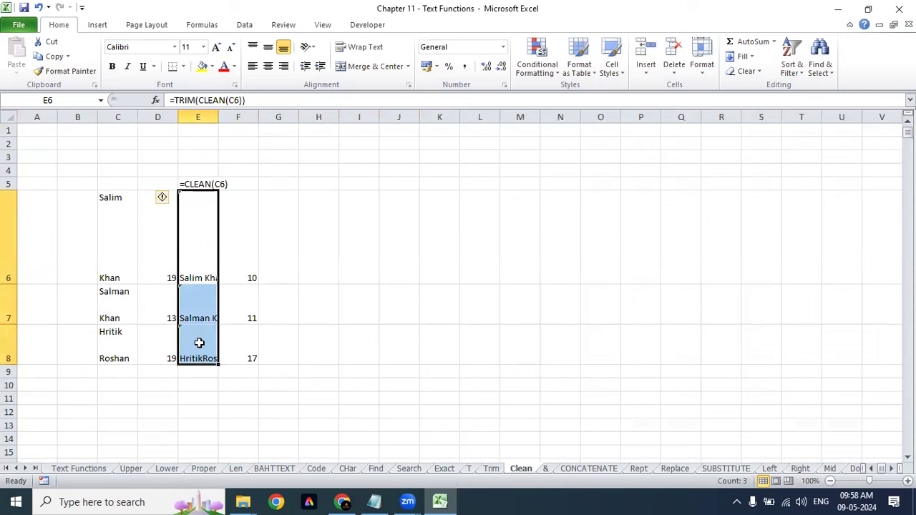
click(135, 217)
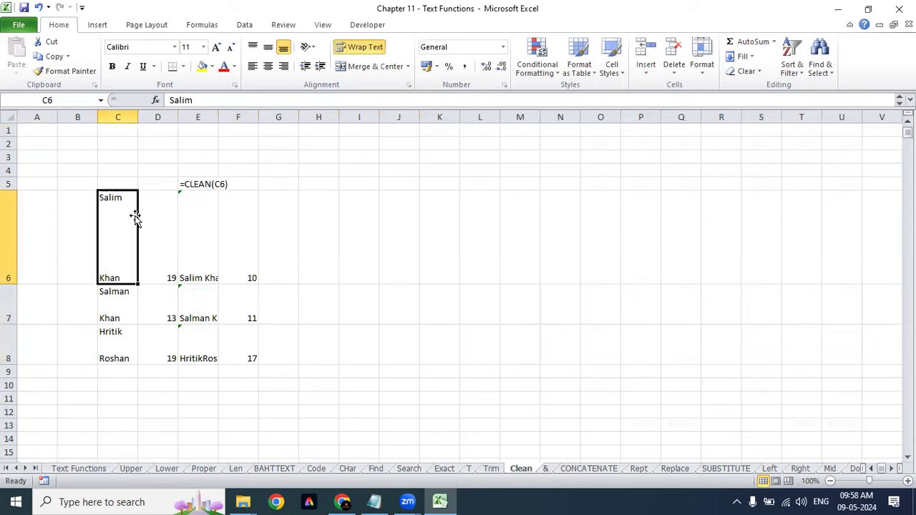
Step: Restore and re-maximize the Excel window, then compare the length formulas in D6 and F6
double_click(102, 12)
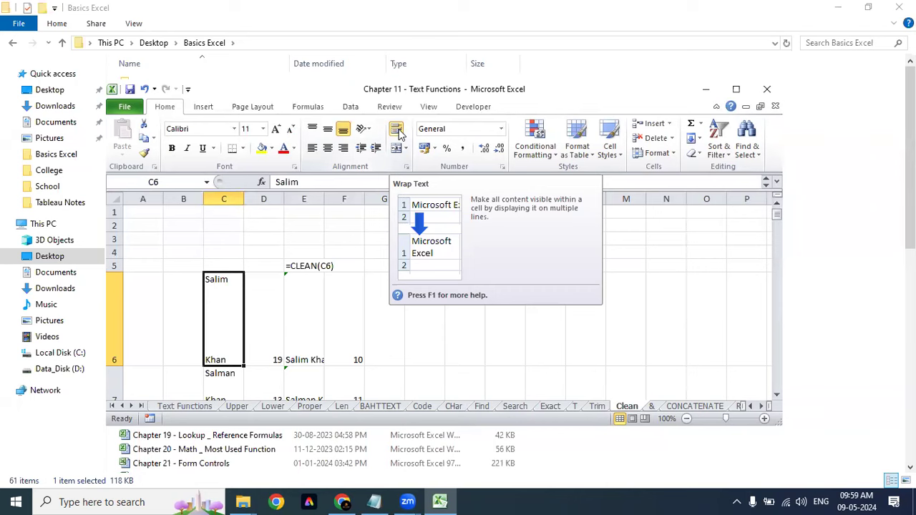
double_click(598, 89)
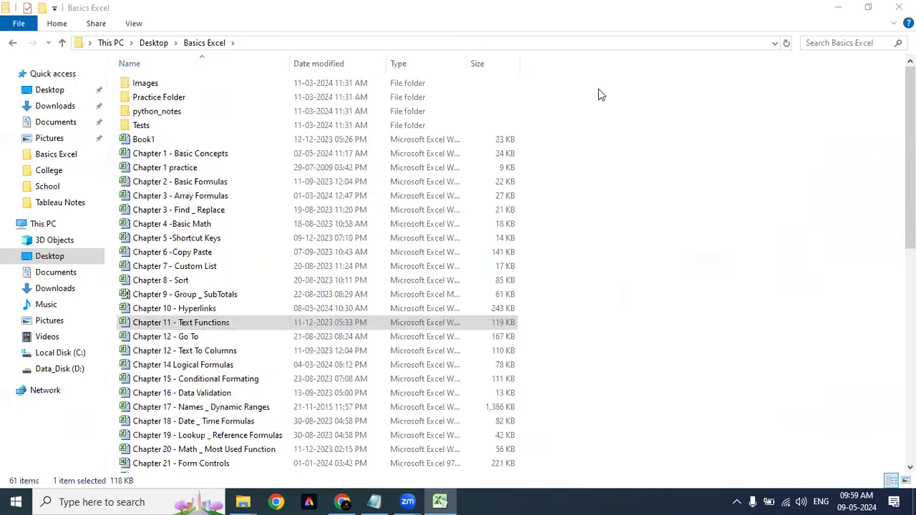
click(322, 267)
click(392, 232)
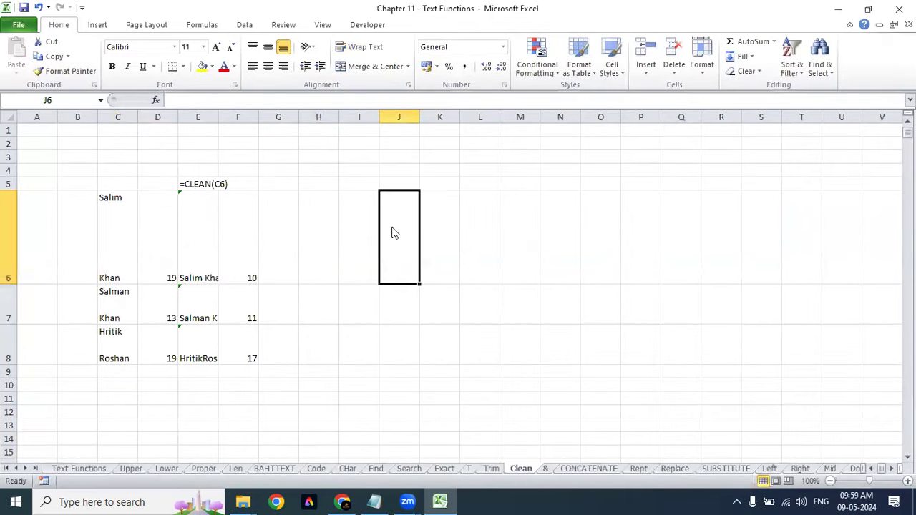
click(236, 268)
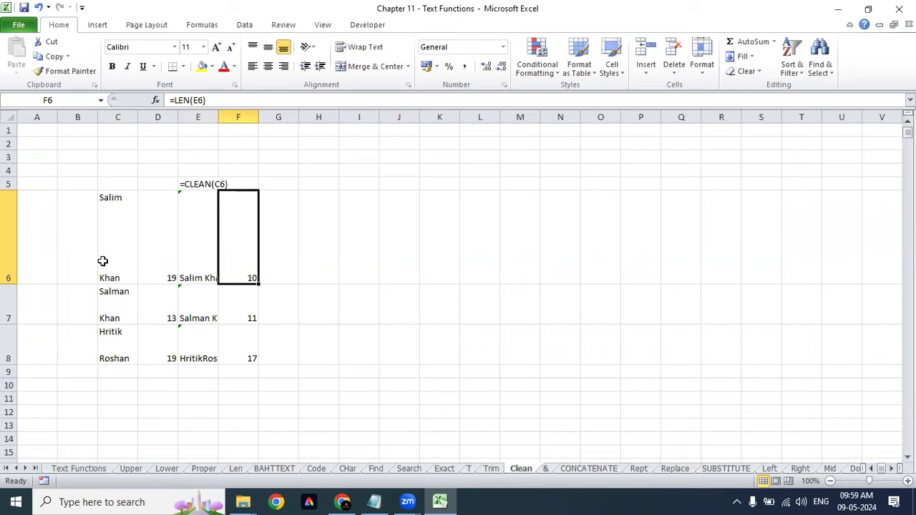
click(153, 260)
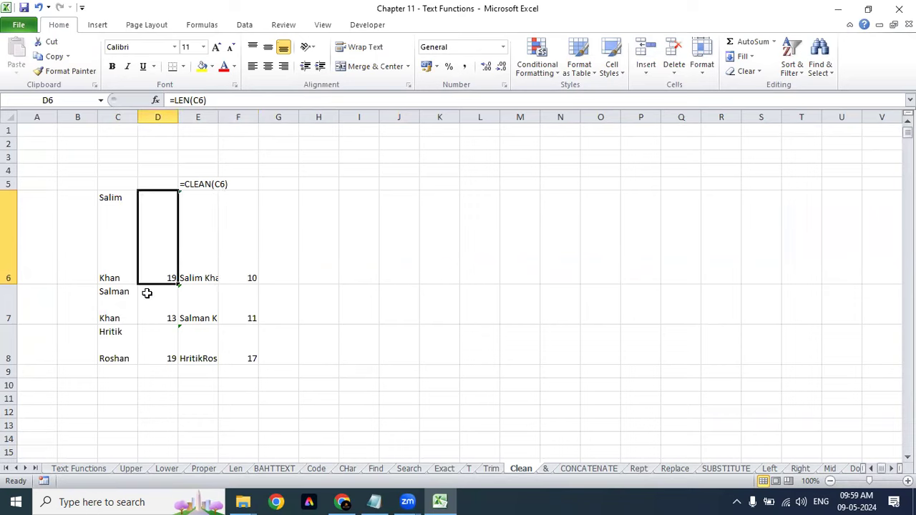
click(120, 266)
click(159, 268)
click(243, 266)
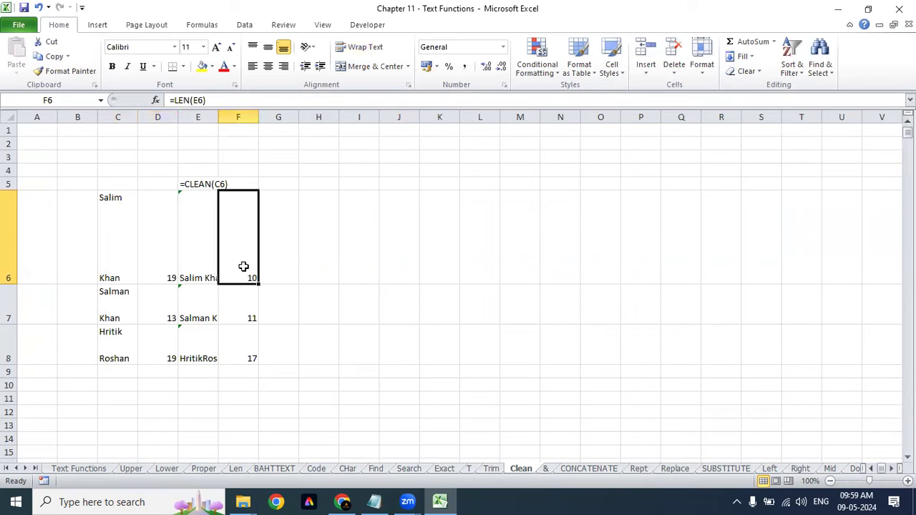
click(384, 260)
click(327, 272)
Step: Enter =CLEAN(C6) in I6 and compare it with E6's TRIM and CLEAN formula
click(353, 258)
text(=clean)
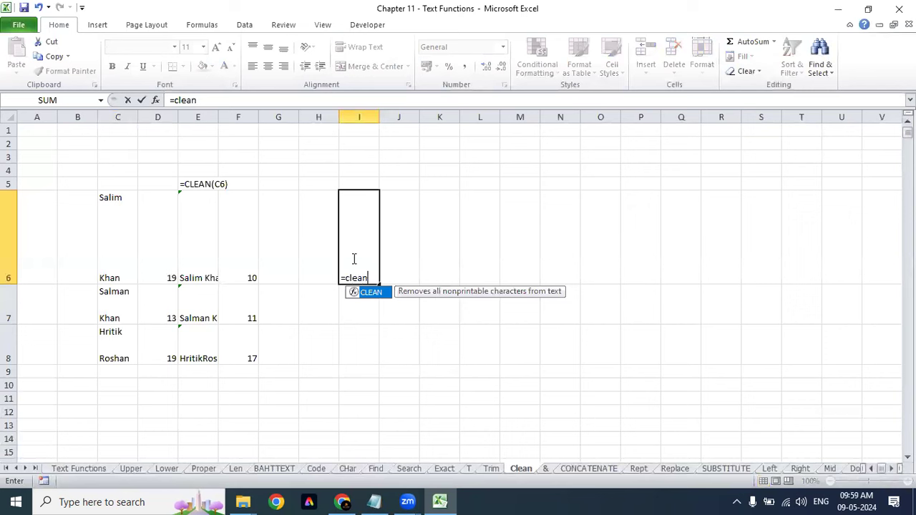
key(Tab)
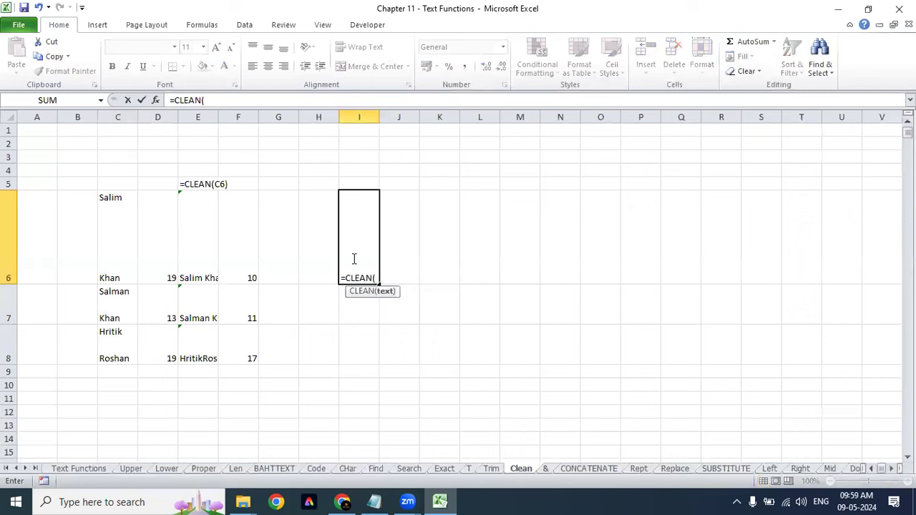
click(112, 262)
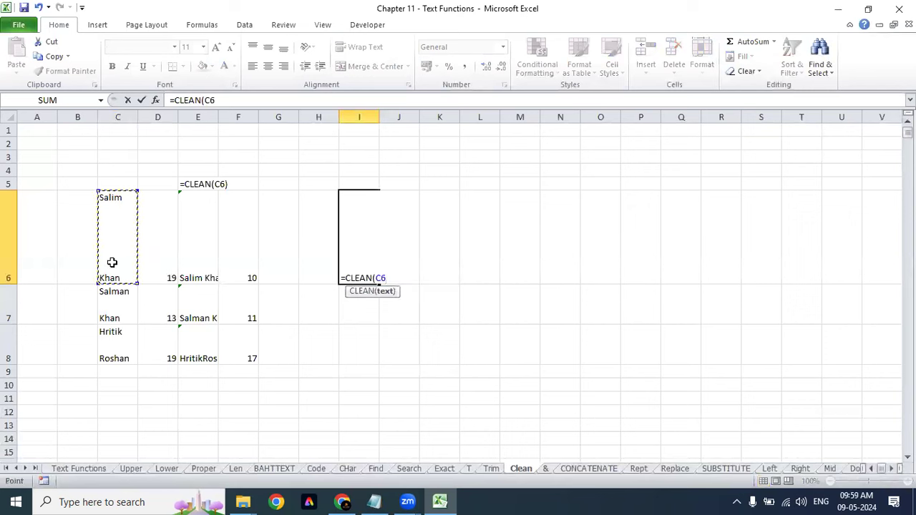
text())
key(Return)
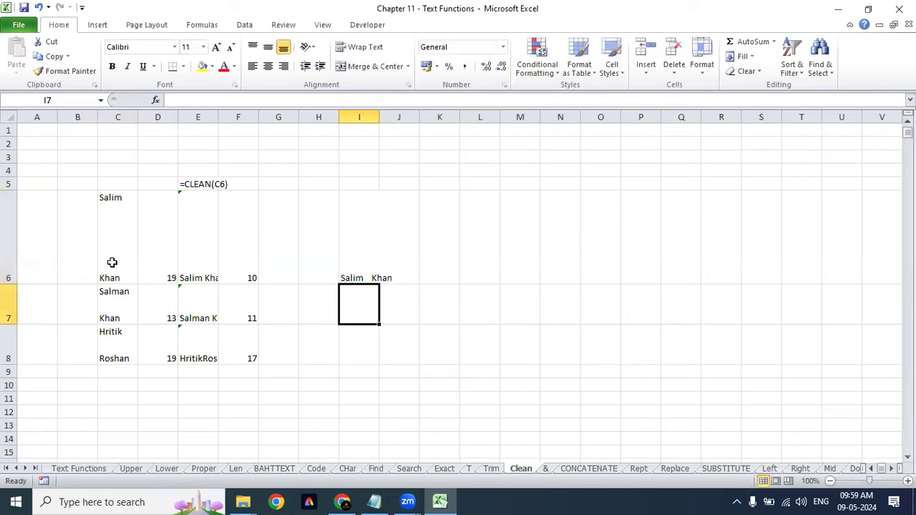
key(Up)
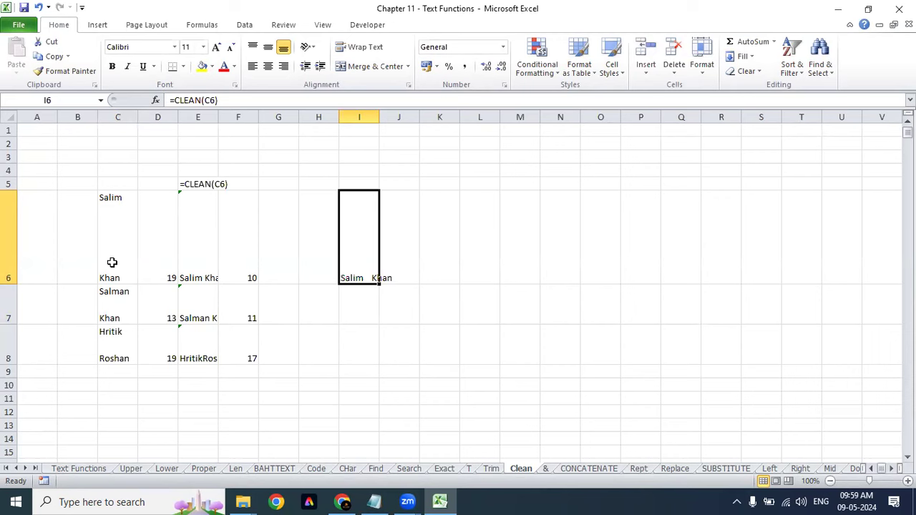
click(190, 265)
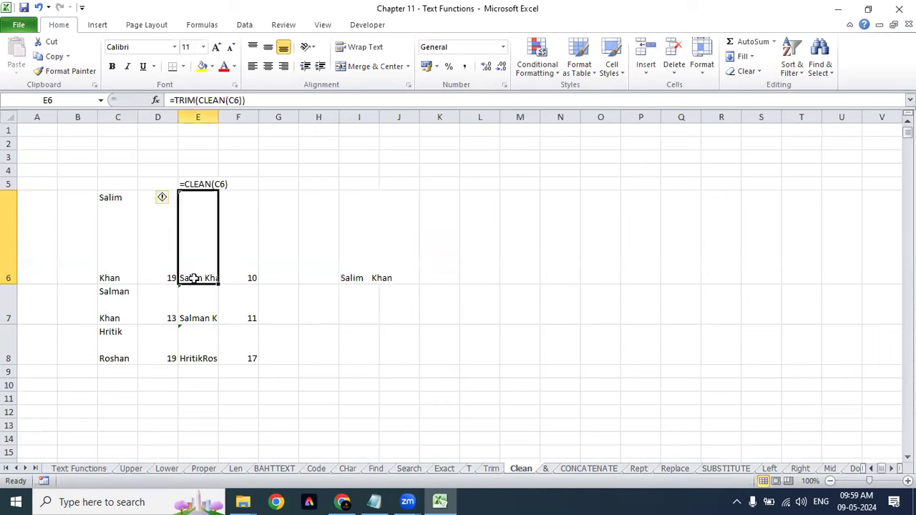
click(367, 272)
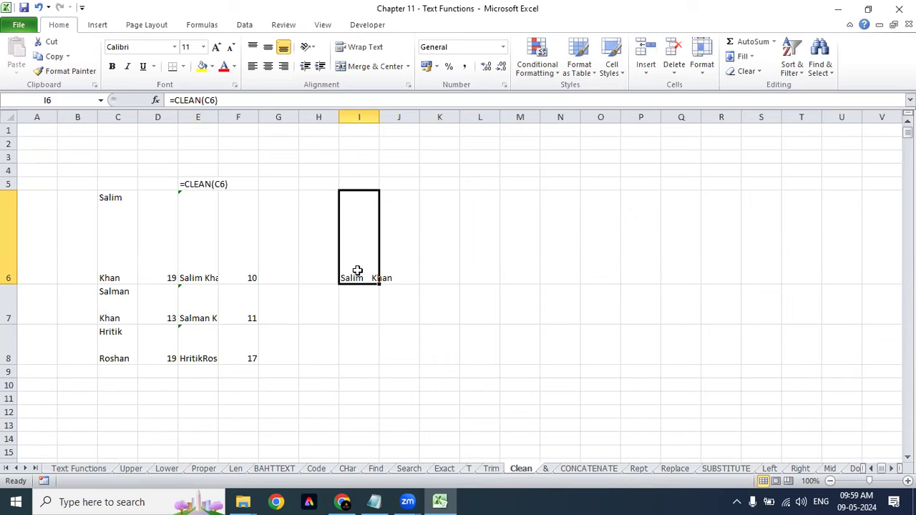
double_click(346, 283)
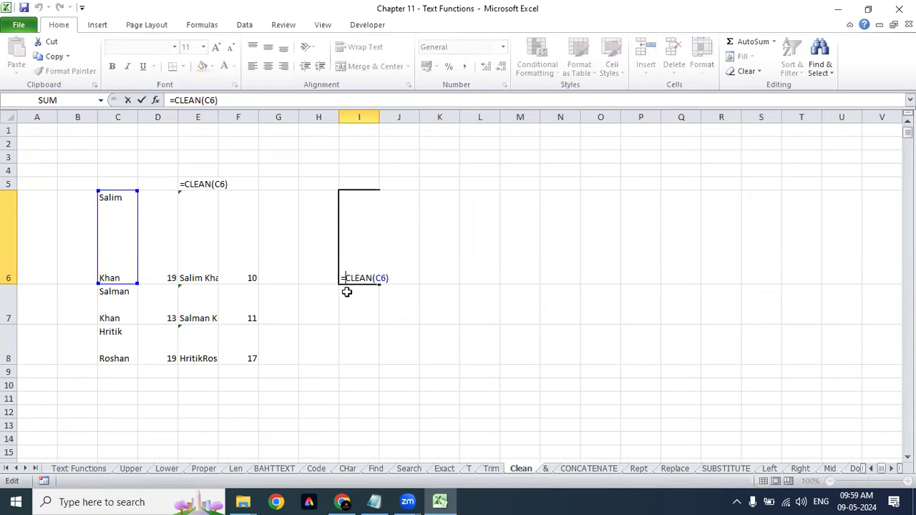
text(TRIM()
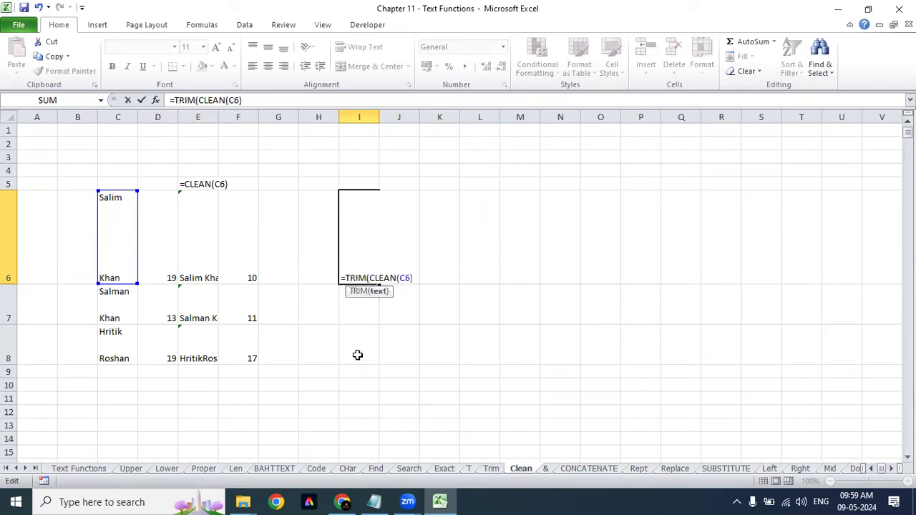
click(381, 292)
click(415, 278)
key(Return)
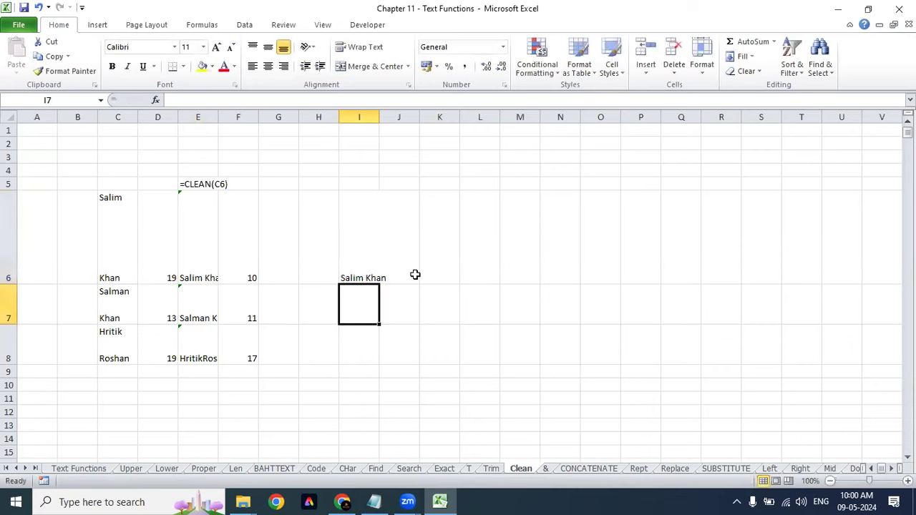
key(Up)
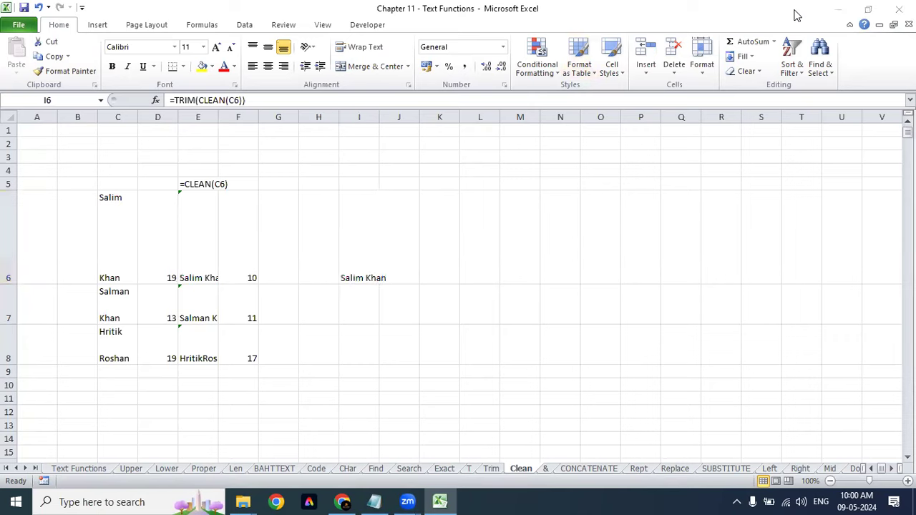
click(364, 275)
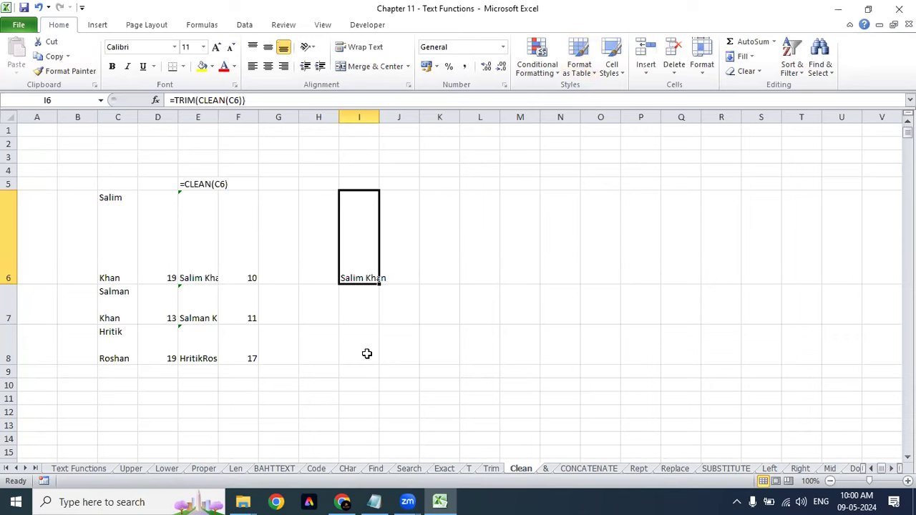
Step: On the & sheet, fit columns C and E, widen column D, and select names B4:D5
click(545, 469)
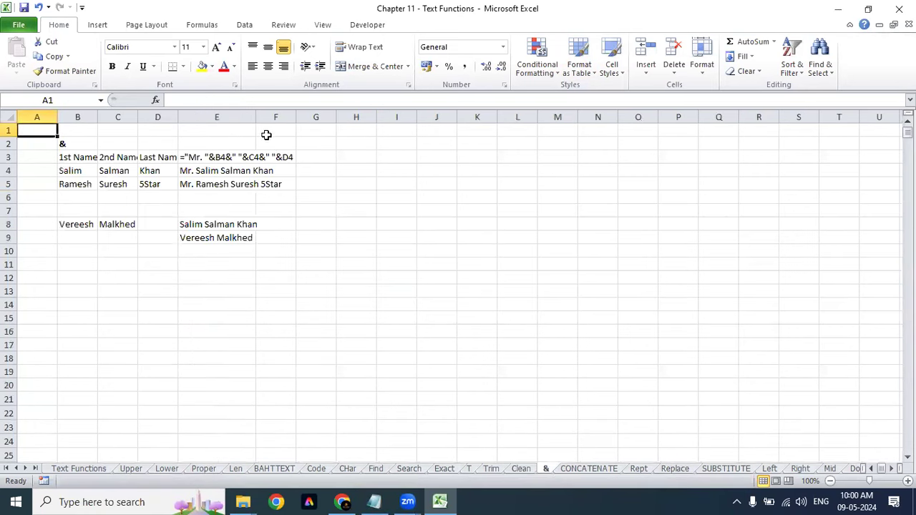
double_click(256, 112)
click(201, 347)
click(197, 250)
click(84, 172)
drag(104, 171, 149, 181)
drag(178, 118, 223, 124)
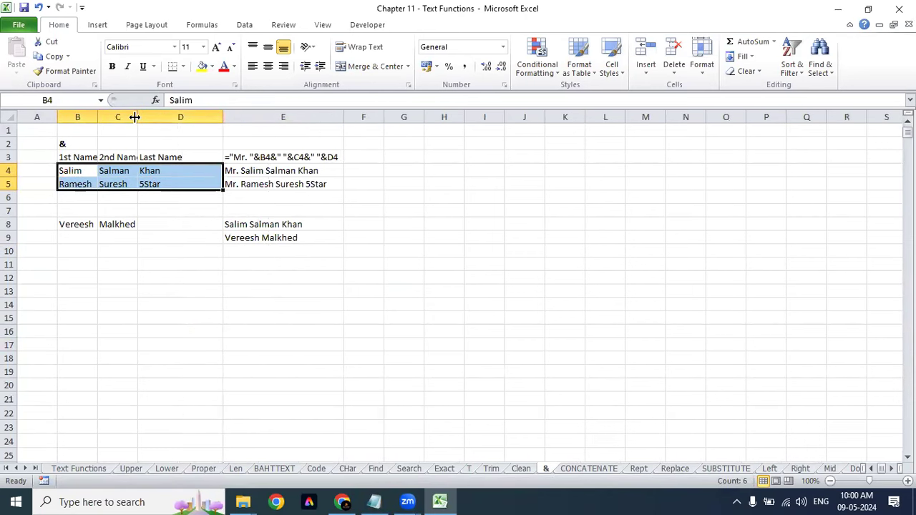
double_click(139, 117)
Step: Copy B4:D5 to C16 and centre the pasted names
key(ctrl+c)
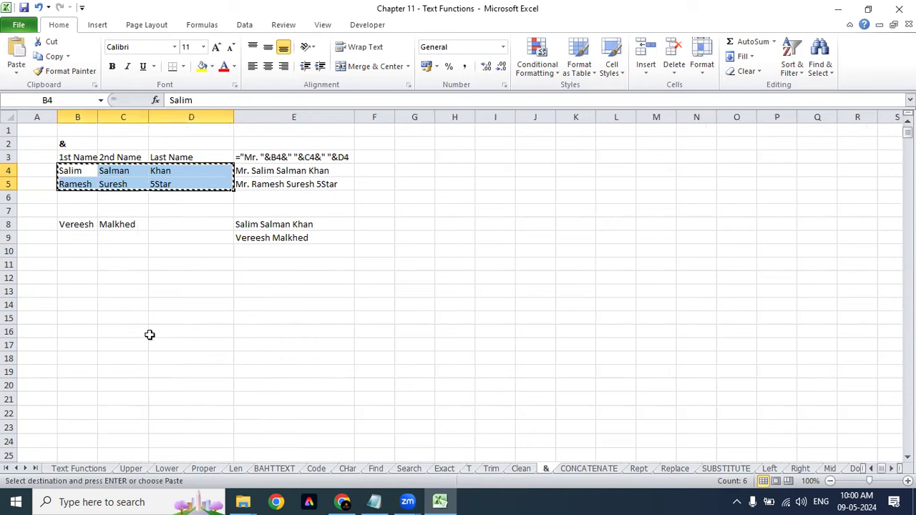
click(122, 344)
click(127, 317)
click(122, 330)
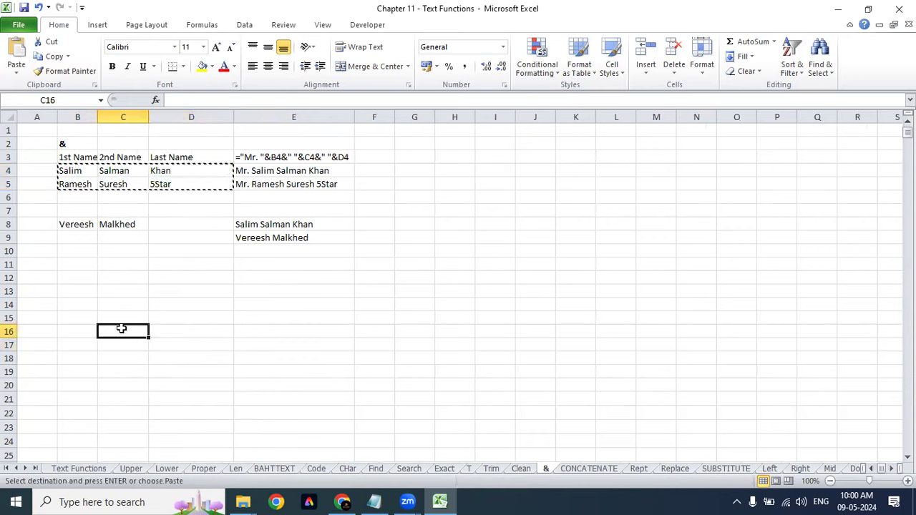
key(ctrl+v)
key(Escape)
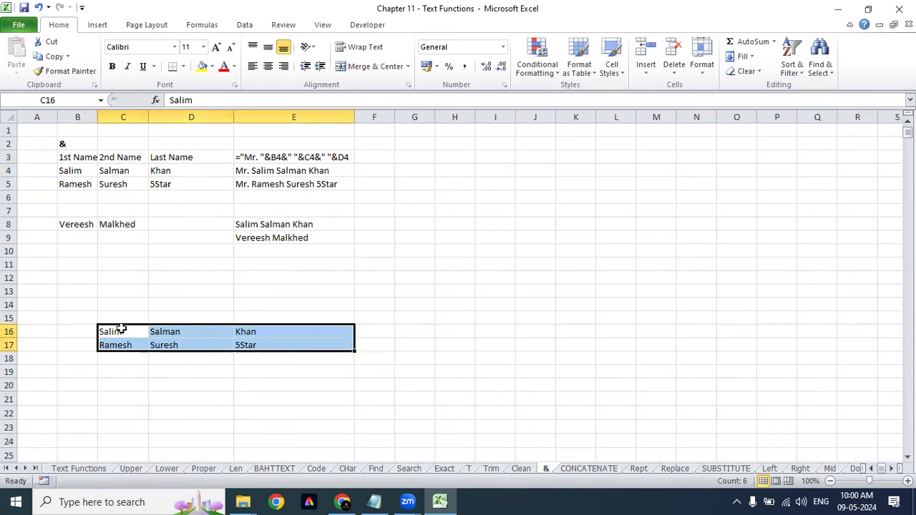
key(ctrl+e)
Step: Swap Salim and Salman so row 16 reads Salman, Salim, Khan, and widen column G
drag(120, 329, 302, 348)
click(199, 330)
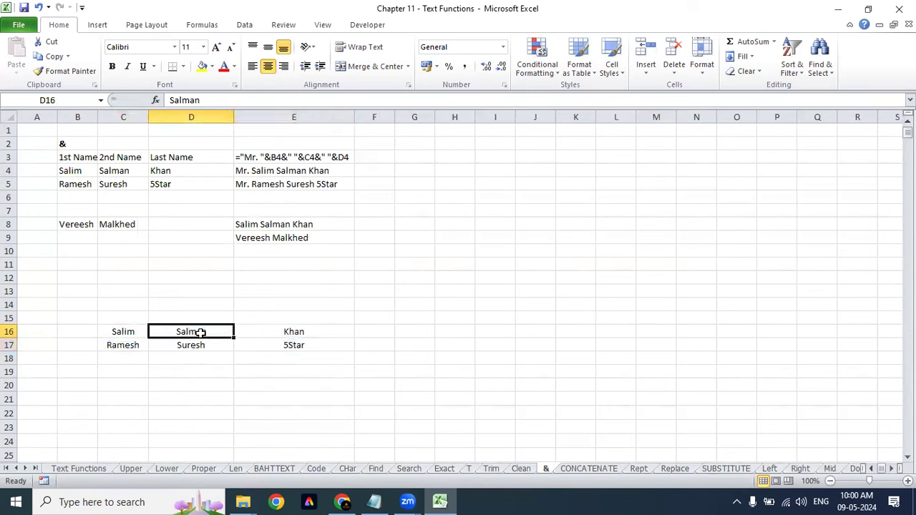
drag(200, 325, 178, 335)
click(114, 331)
click(122, 317)
drag(123, 326, 312, 350)
click(286, 332)
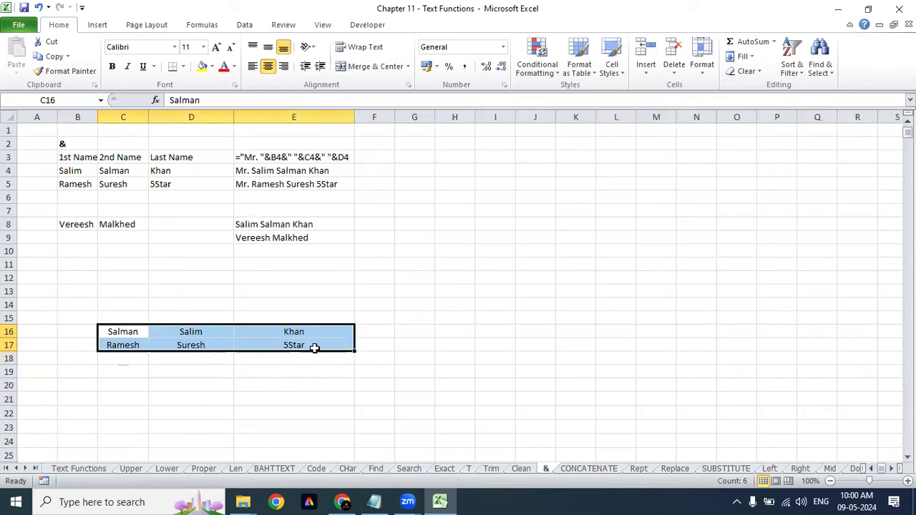
click(136, 334)
drag(136, 333, 317, 329)
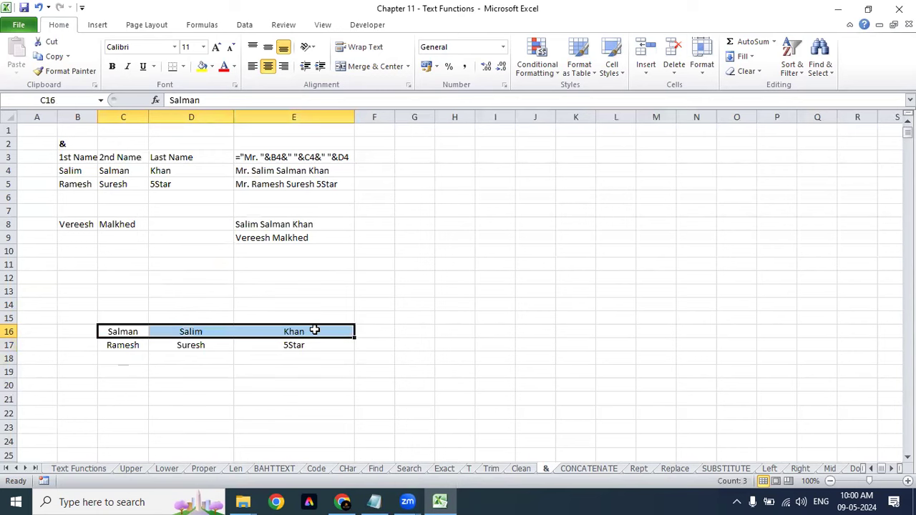
drag(435, 117, 501, 130)
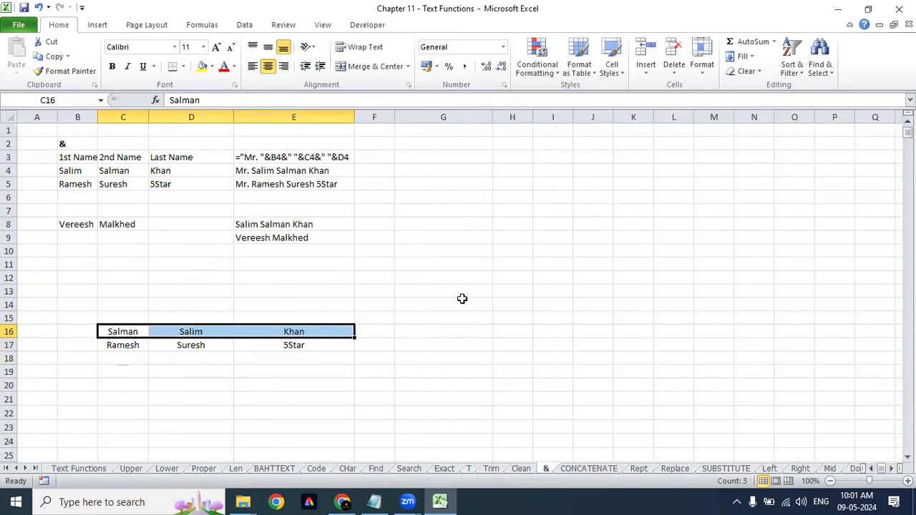
click(440, 335)
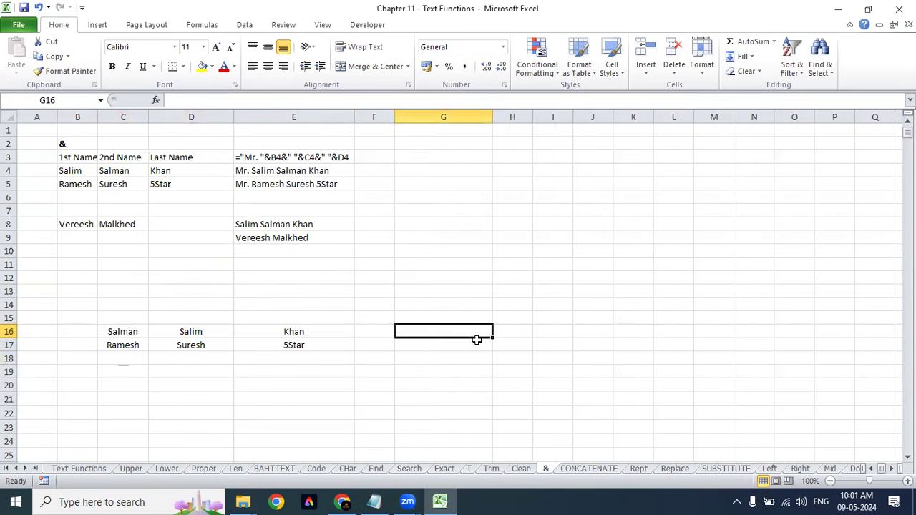
Step: Enter =C16&" "&D16&" "&E16 in G16 to join the names with spaces
text(=)
click(123, 332)
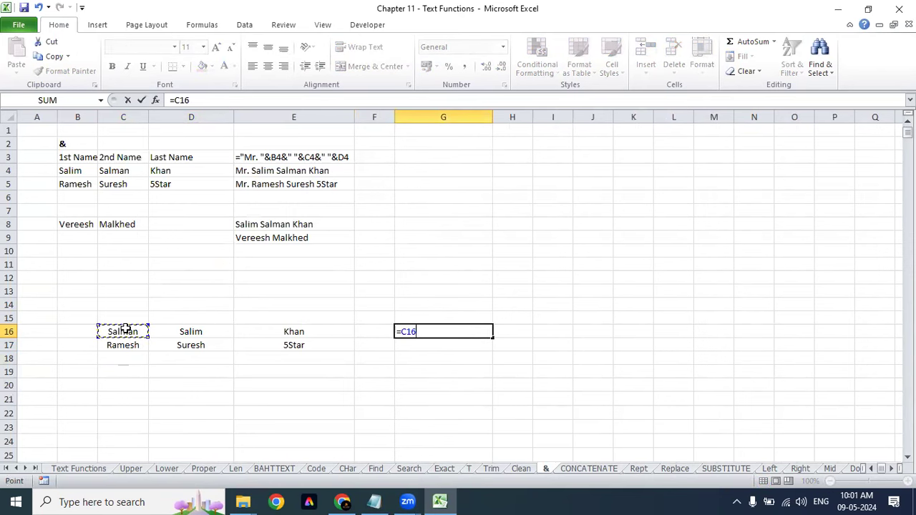
text(&"")
click(423, 332)
click(427, 331)
text(&)
drag(443, 332, 420, 325)
click(449, 331)
click(172, 332)
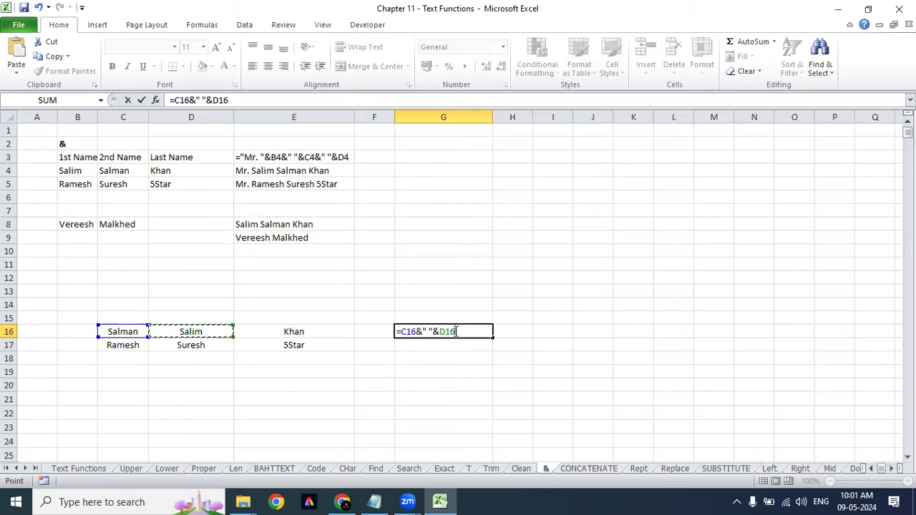
text(&" "&)
click(292, 332)
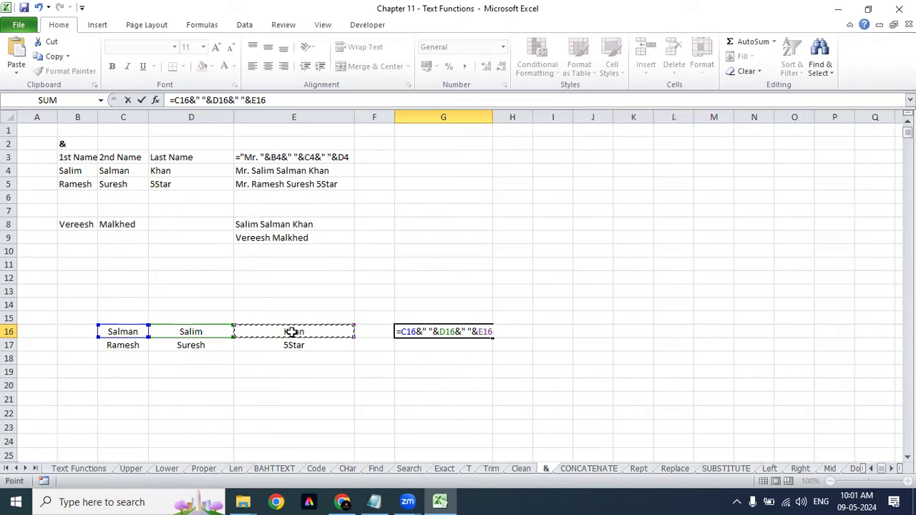
key(Return)
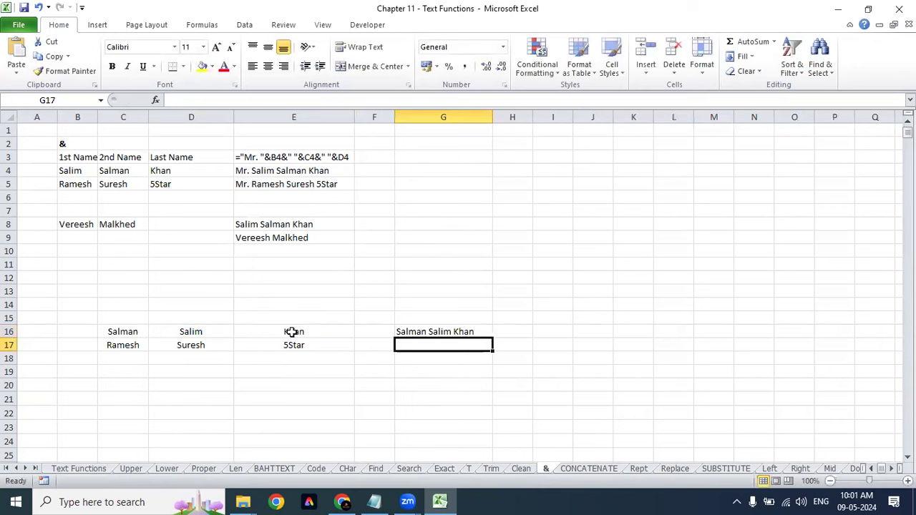
Step: Fill the joining formula down column G and move to C18 for a new name
key(ctrl+d)
key(Return)
key(ctrl+d)
key(Return)
key(ctrl+d)
key(Return)
key(Up)
key(Up)
key(Left)
key(Left)
key(Left)
key(Left)
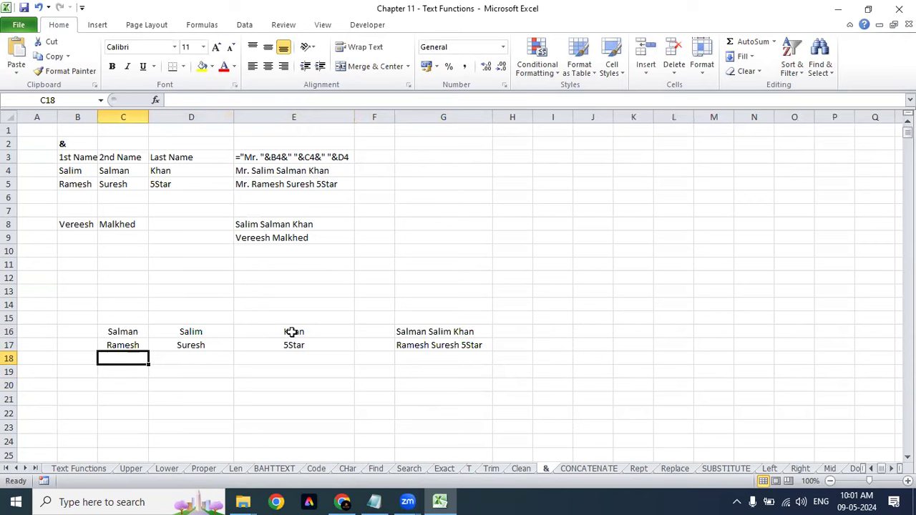
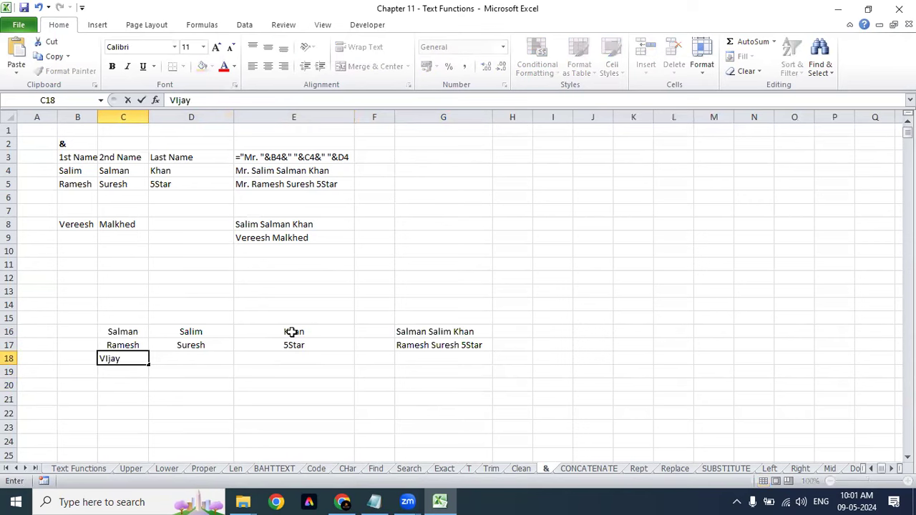
Step: Enter Vijay in C18 and Rajesh in D18
key(Return)
key(Up)
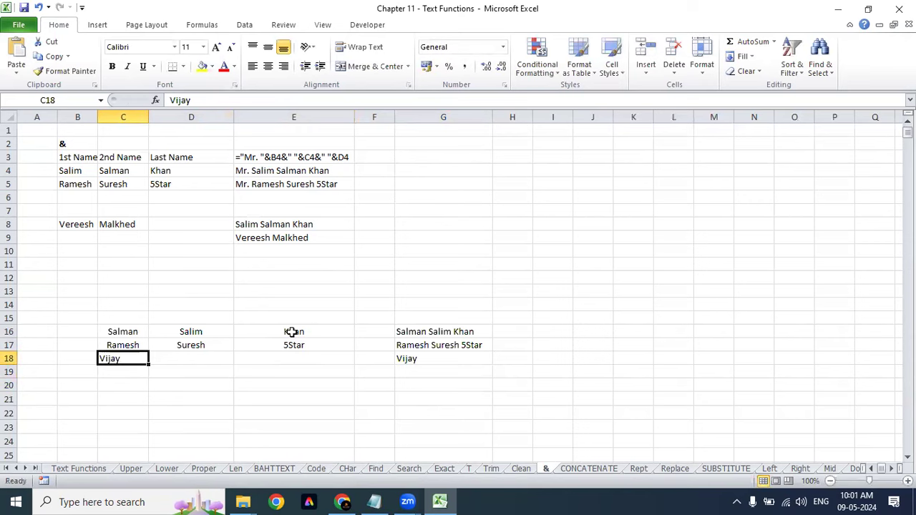
key(Right)
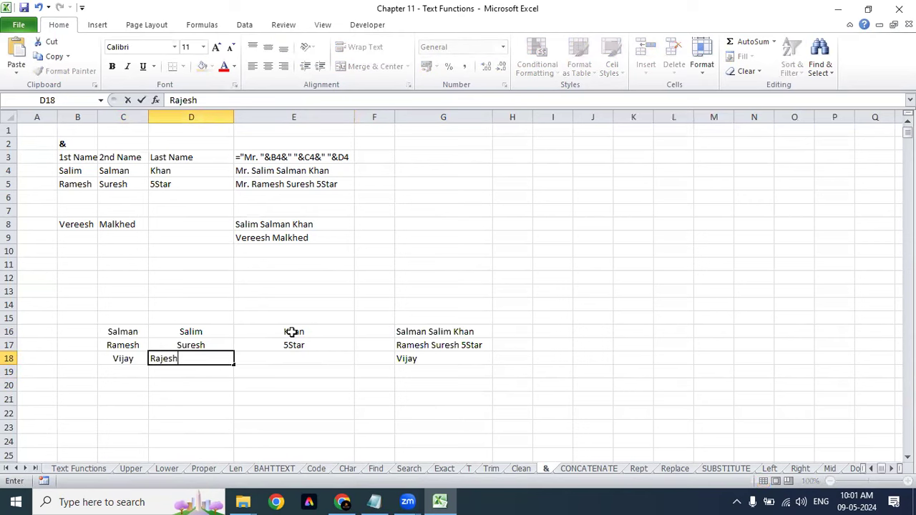
key(Return)
key(Up)
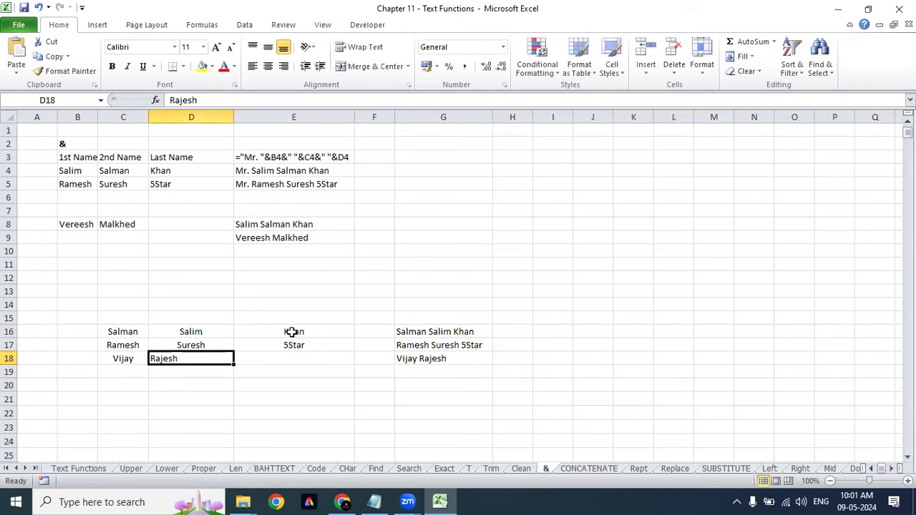
key(alt+h)
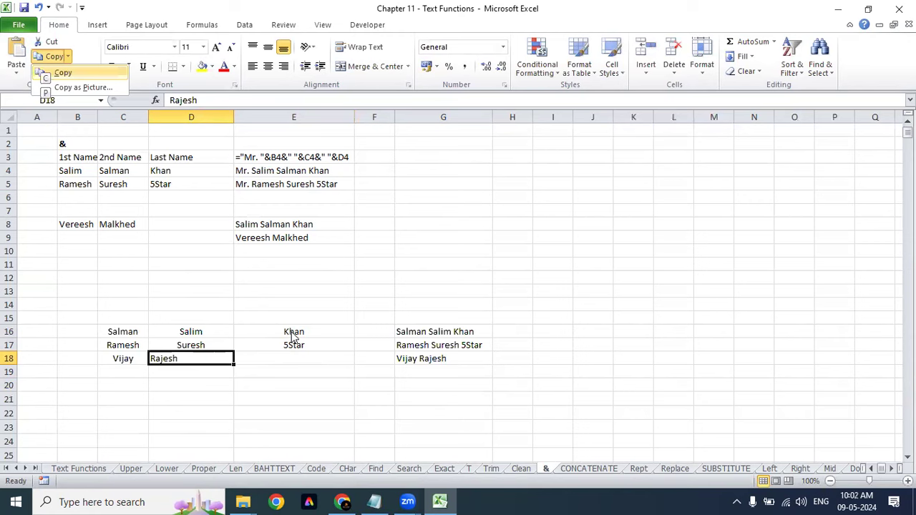
key(Escape)
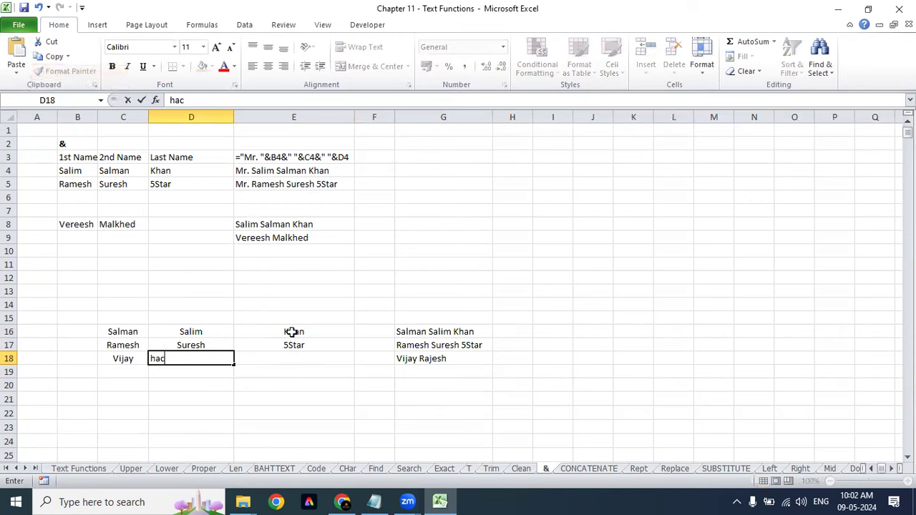
key(Escape)
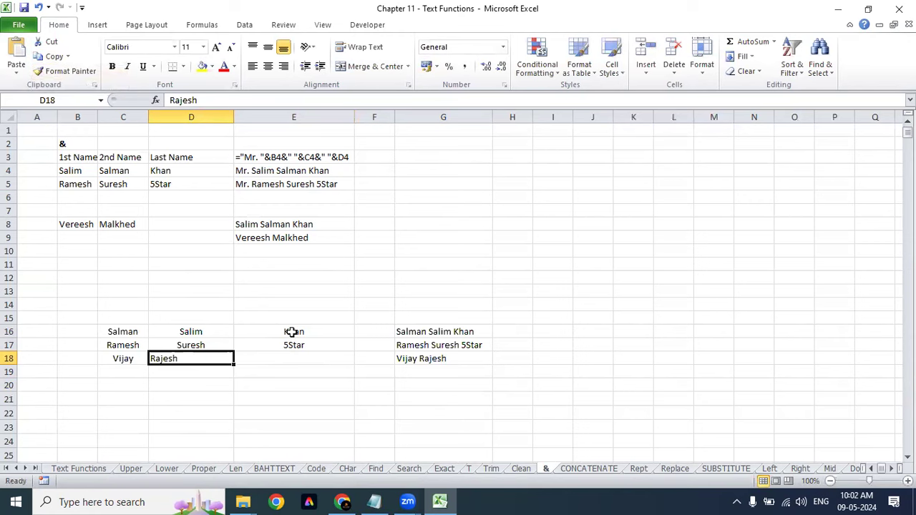
key(Right)
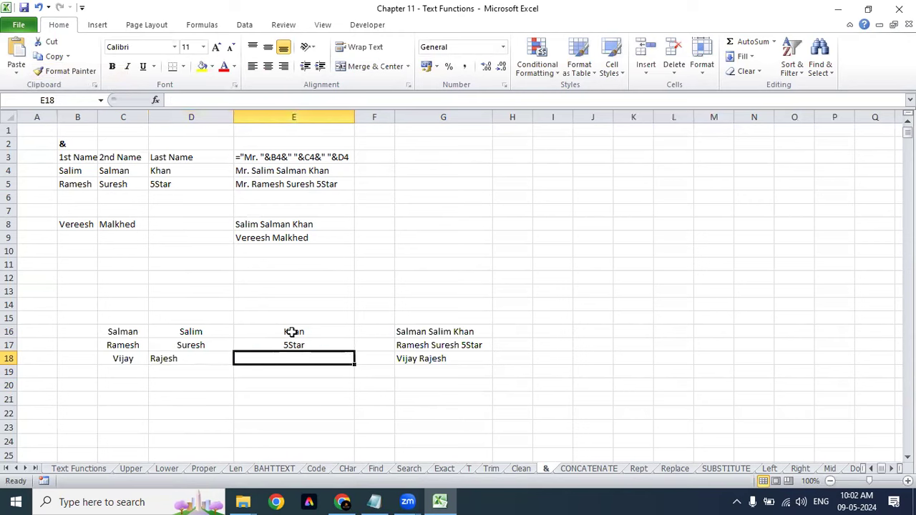
key(Return)
key(Up)
key(Left)
key(shift+Right)
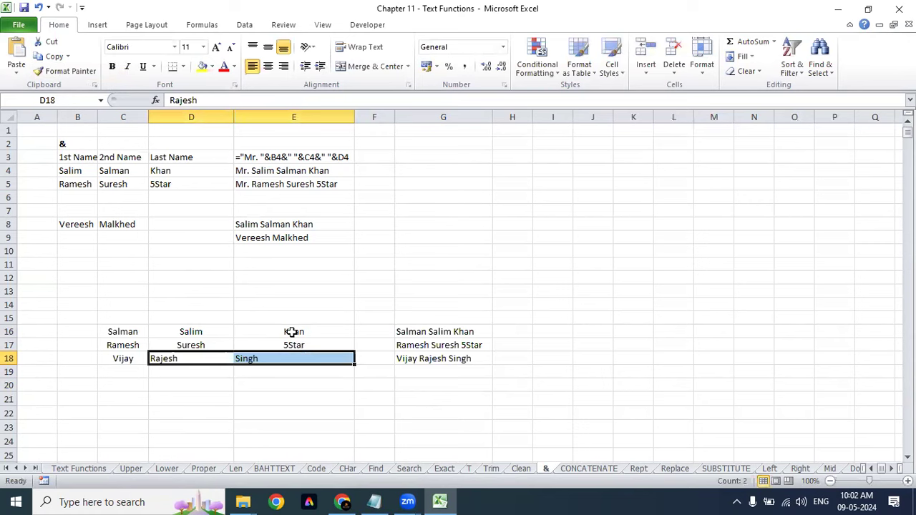
key(alt+h)
key(a)
key(c)
key(Right)
key(Right)
key(Right)
key(Right)
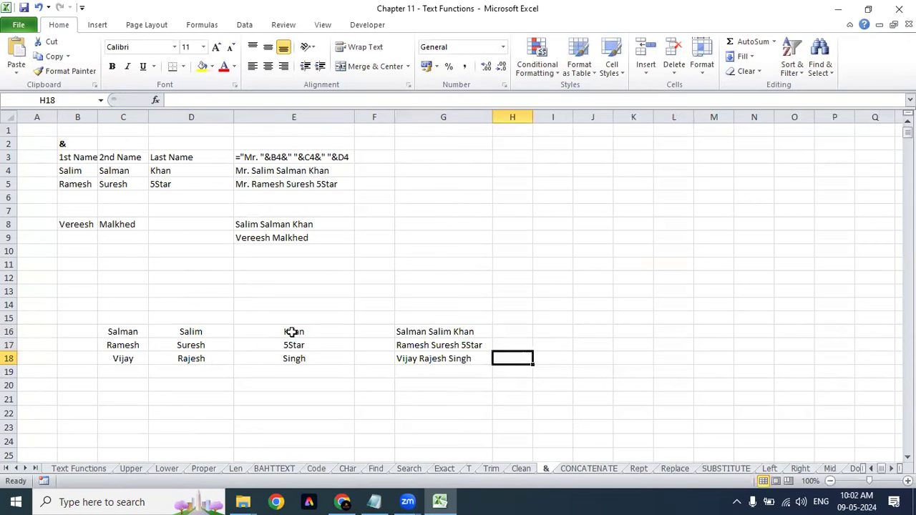
key(Up)
key(Up)
key(Left)
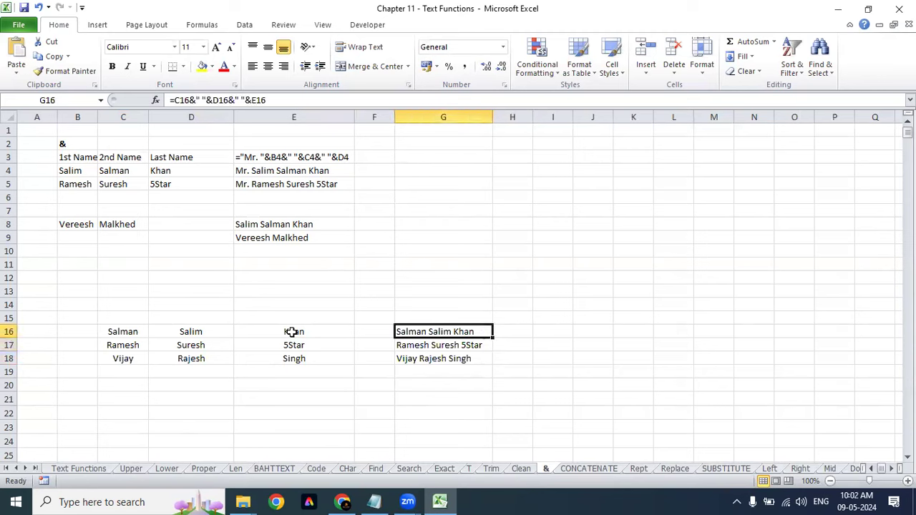
Step: Remove the spaces from G16's name-joining formula so the names run together
key(Down)
key(Down)
key(Up)
key(Up)
key(F2)
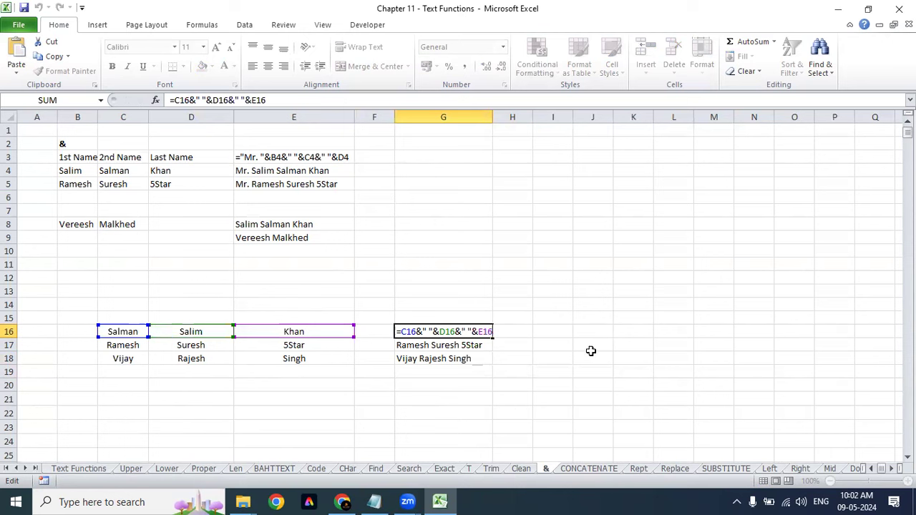
key(Escape)
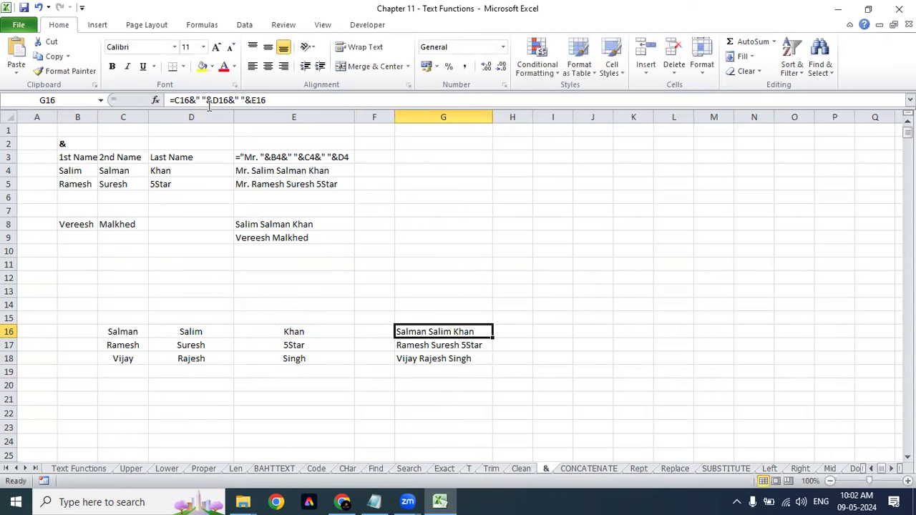
click(207, 102)
key(BackSpace)
key(BackSpace)
key(BackSpace)
key(BackSpace)
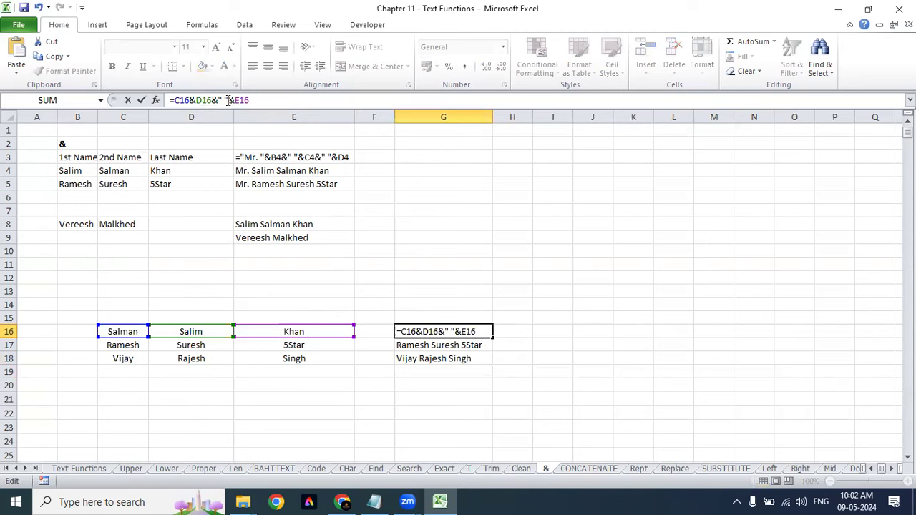
click(228, 101)
key(BackSpace)
key(BackSpace)
key(BackSpace)
key(BackSpace)
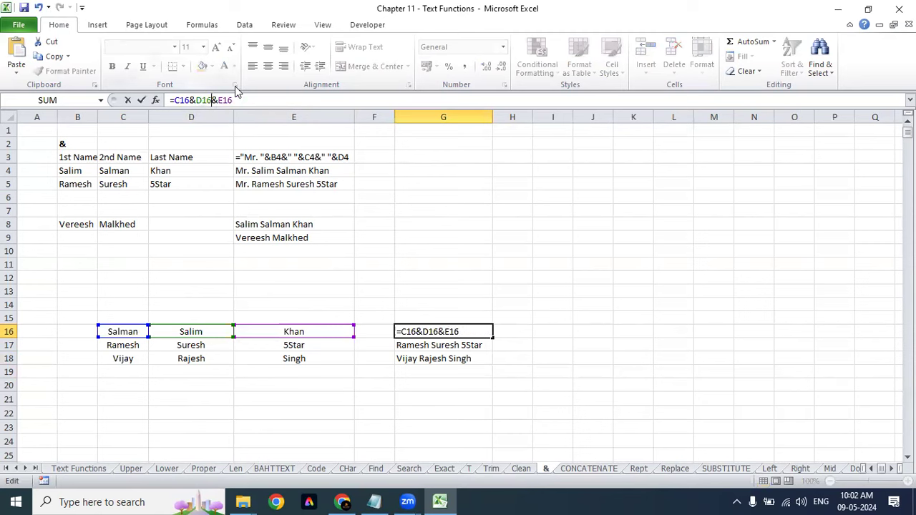
key(Return)
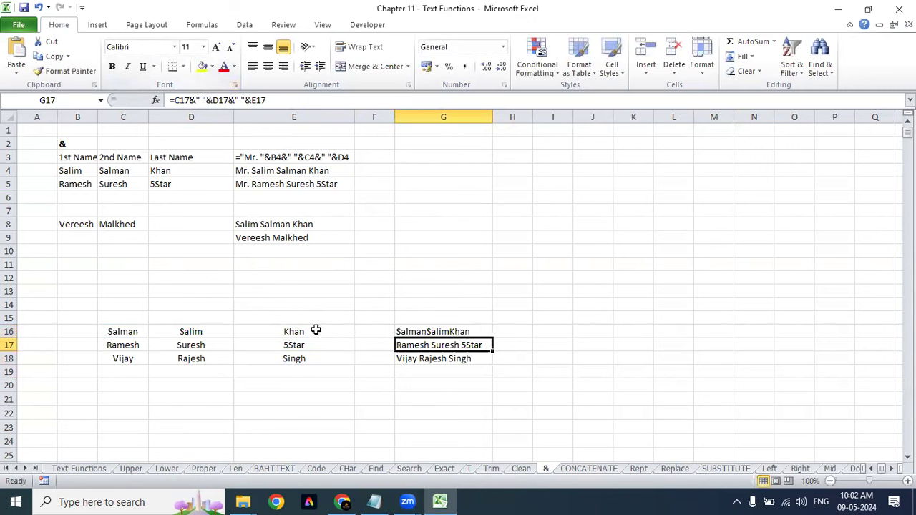
Step: Undo that, then make G16 =C16&"_"&D16&"_"&E16, showing Salman_Salim_Khan
click(406, 332)
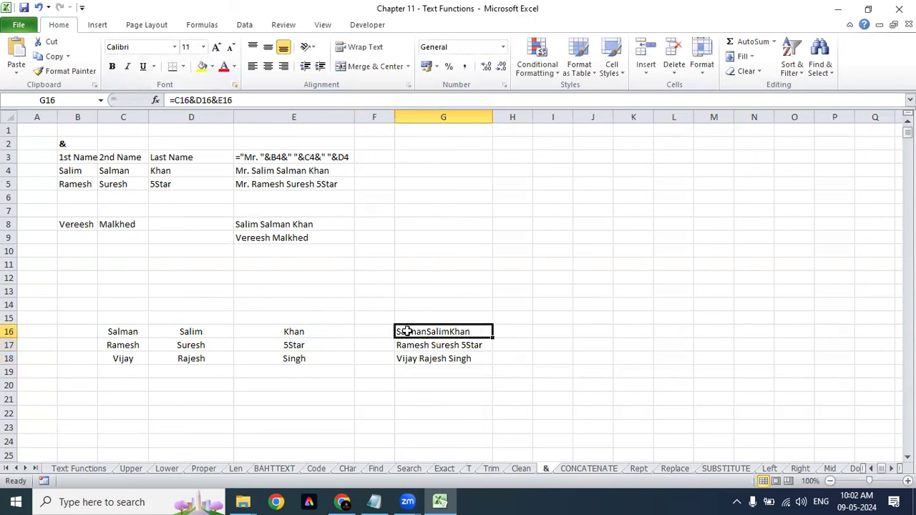
key(ctrl+z)
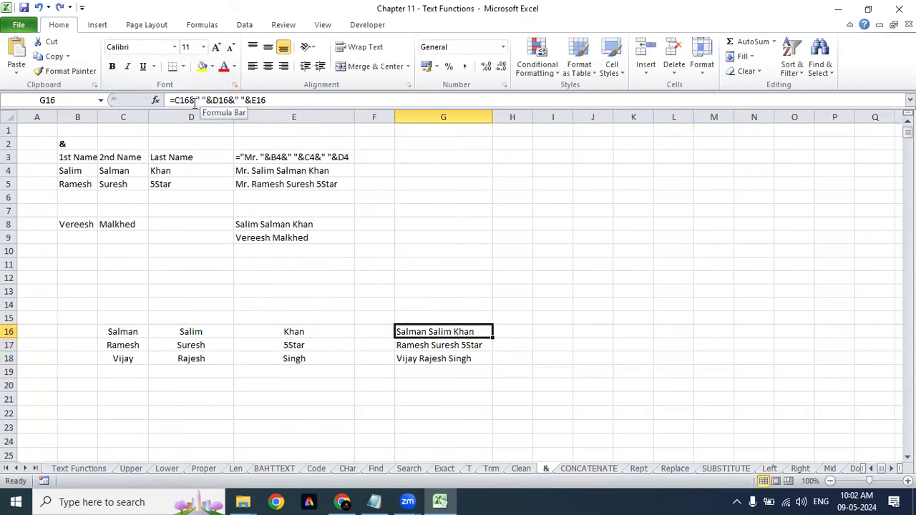
click(202, 101)
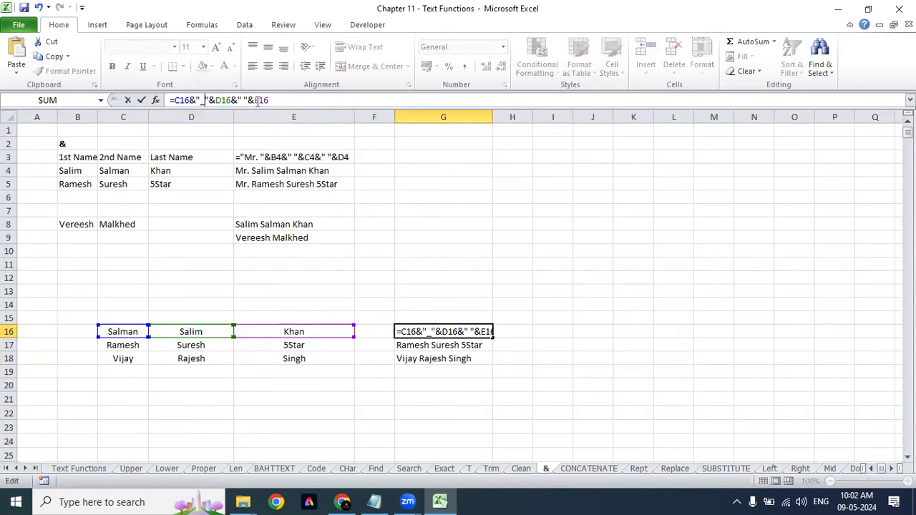
text(_)
key(Return)
key(Up)
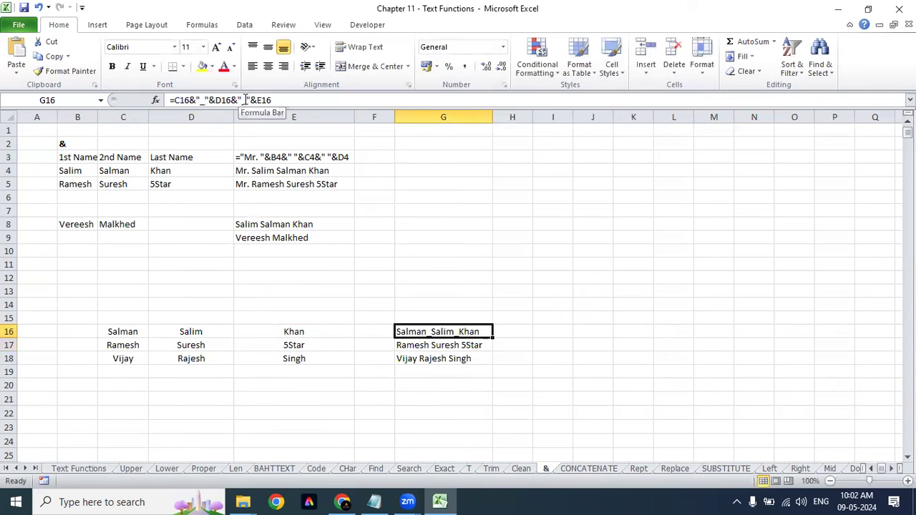
click(586, 472)
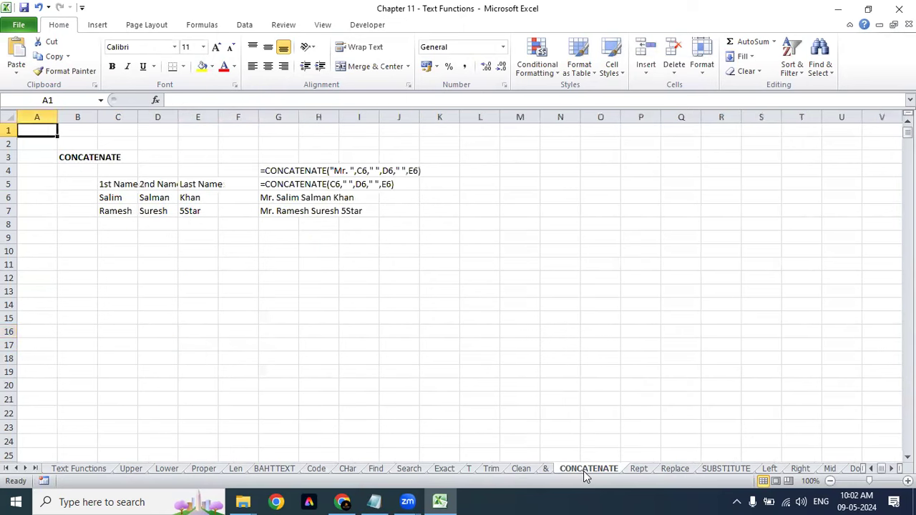
Step: Auto-fit column G and widen column C to fit their contents
double_click(299, 118)
click(367, 193)
click(443, 170)
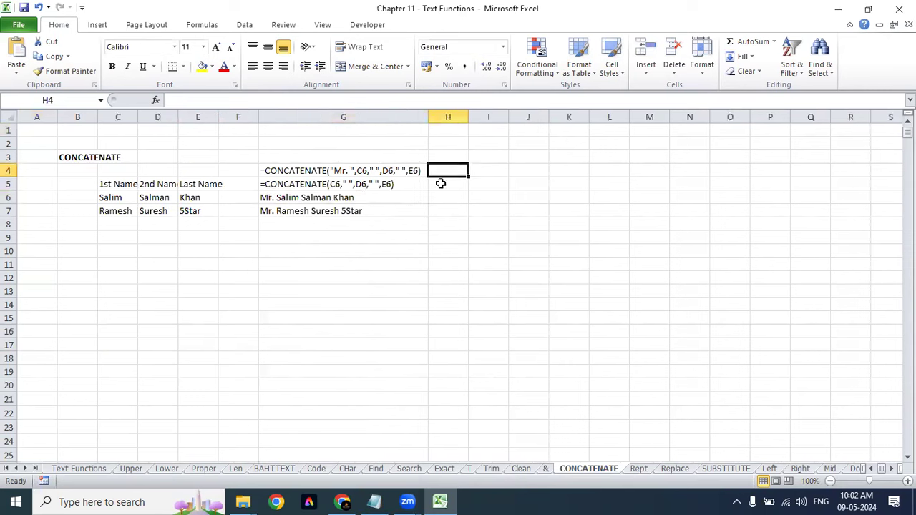
click(418, 223)
drag(138, 116, 141, 117)
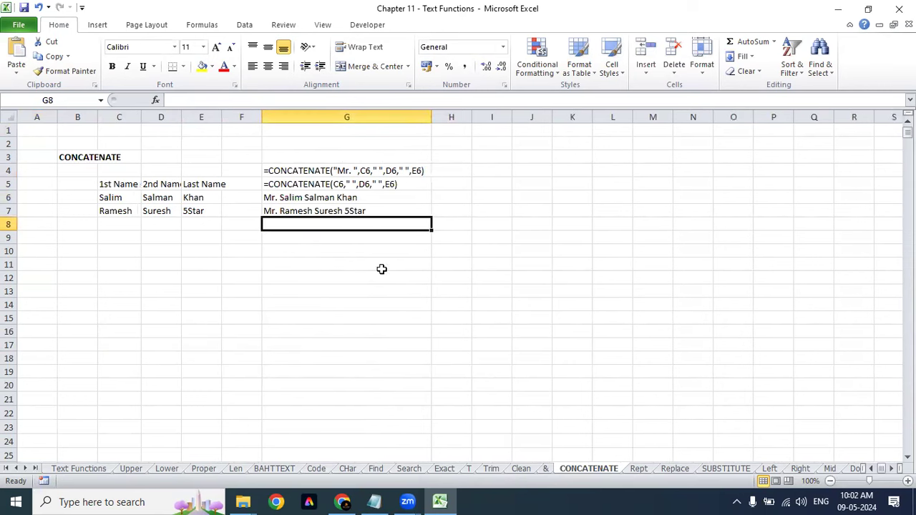
click(529, 198)
Step: In I6, build =CONCATENATE("Mr.",D6,C6,E6) joining the title with the three names
click(503, 200)
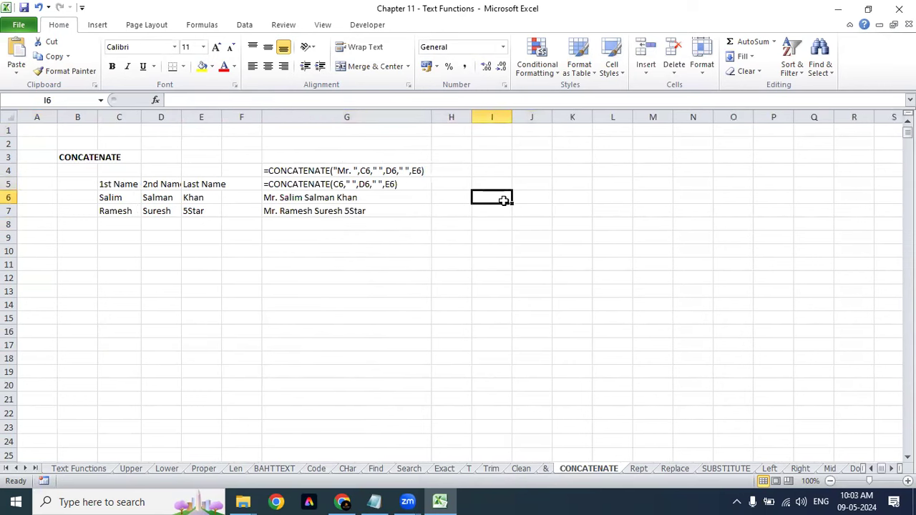
text(=)
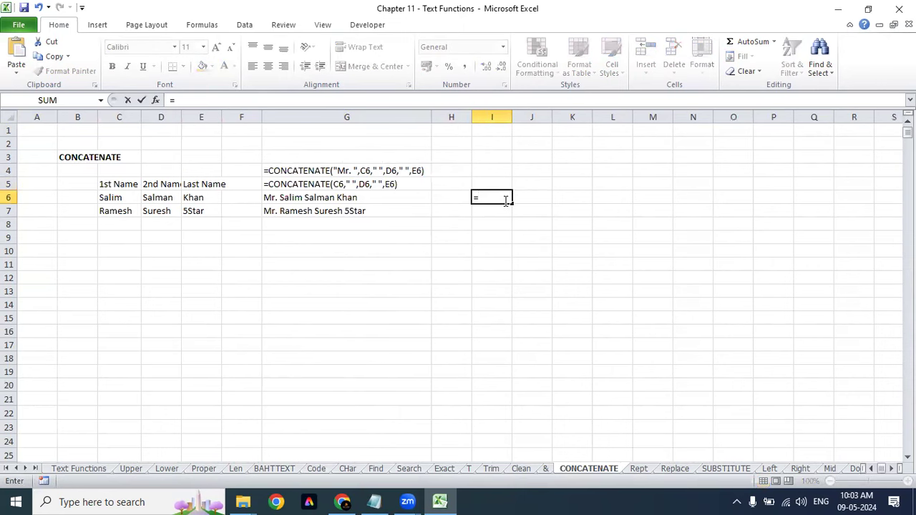
text(conc)
key(Tab)
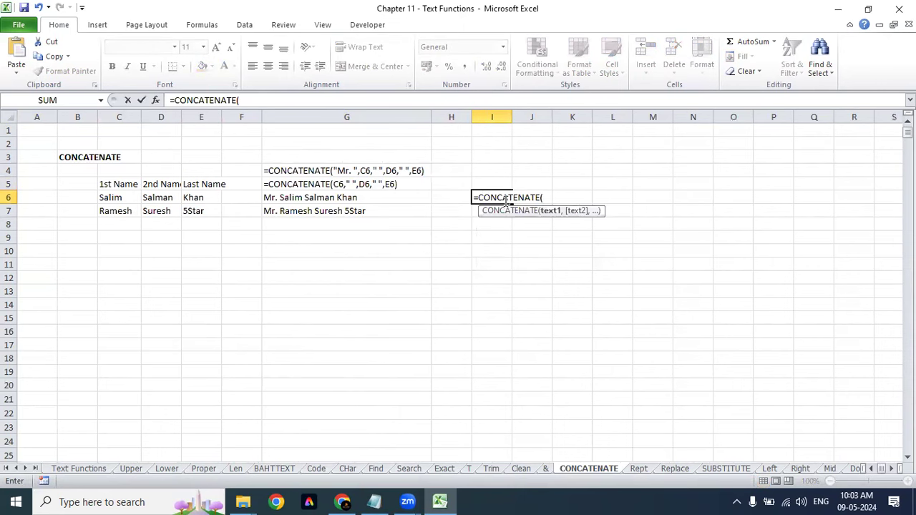
text("")
click(545, 198)
text(Mr.)
key(Right)
text(,)
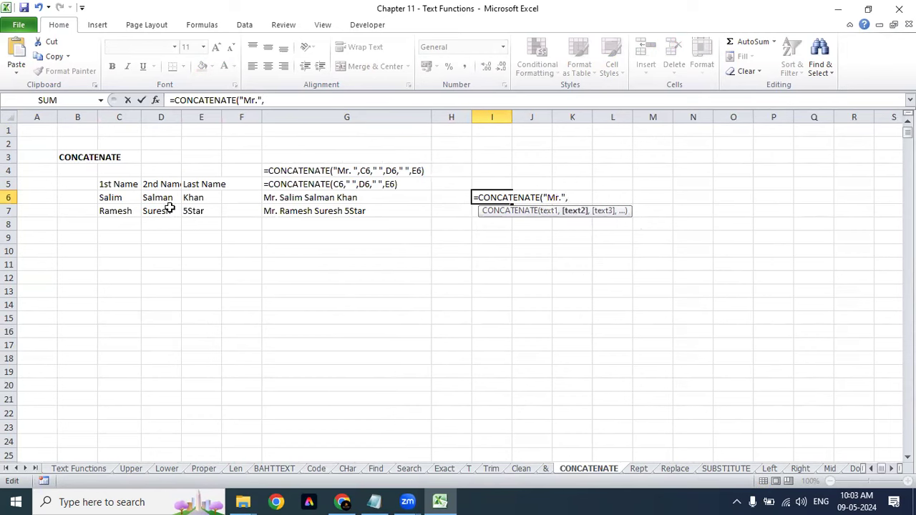
click(159, 199)
text(,)
click(112, 199)
text(,)
click(210, 199)
text())
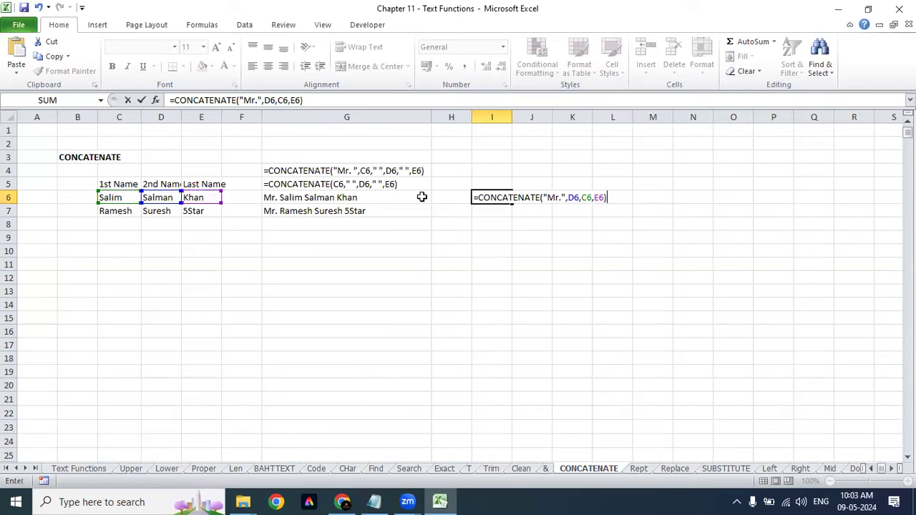
Step: Insert " " separators between the names so I6 shows Mr.Salman Salim Khan
click(583, 198)
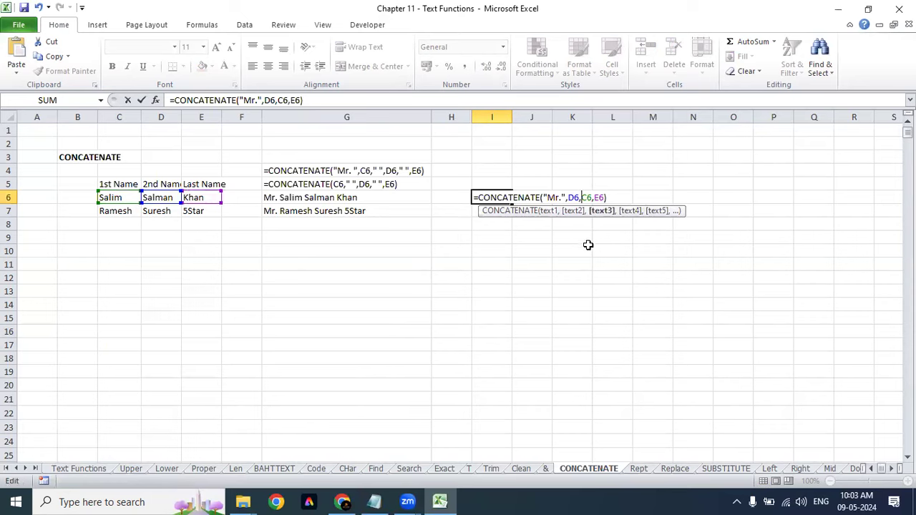
text("")
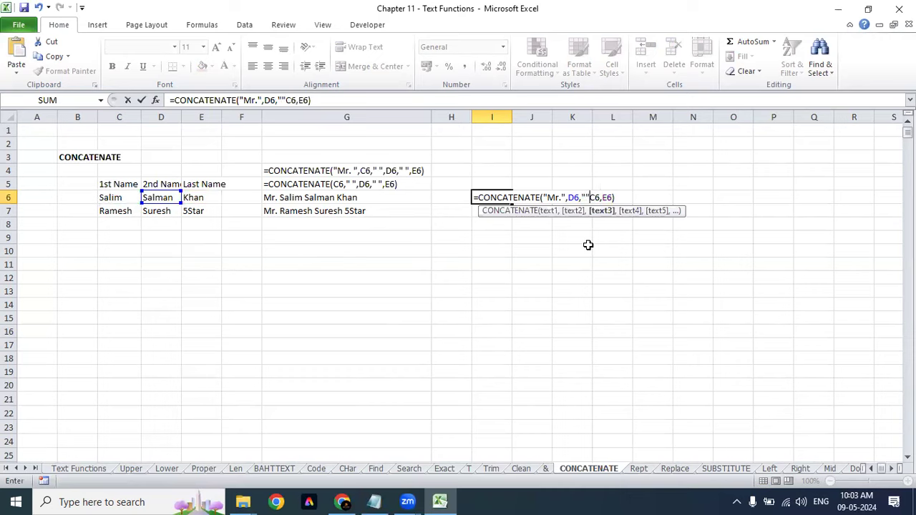
key(Return)
key(Return)
key(Left)
key(Right)
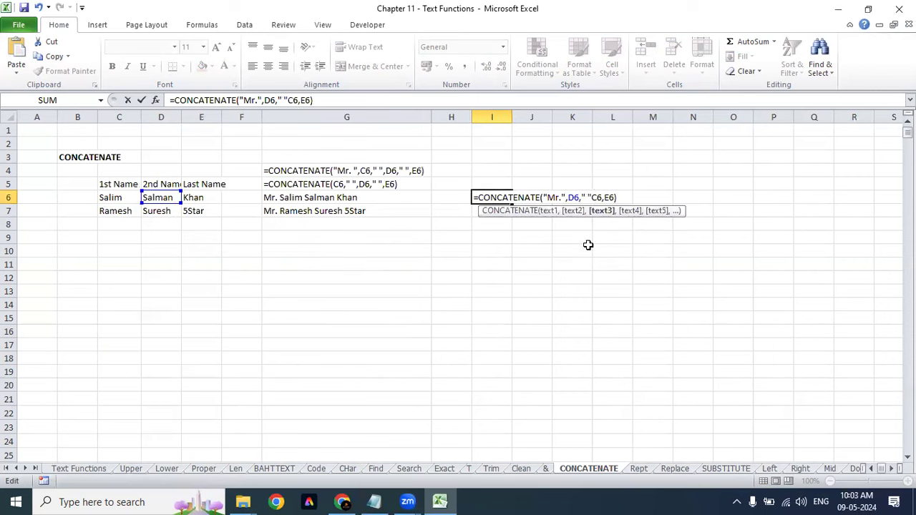
text(,)
key(shift+Left)
key(shift+Left)
key(shift+Left)
key(shift+Left)
key(ctrl+c)
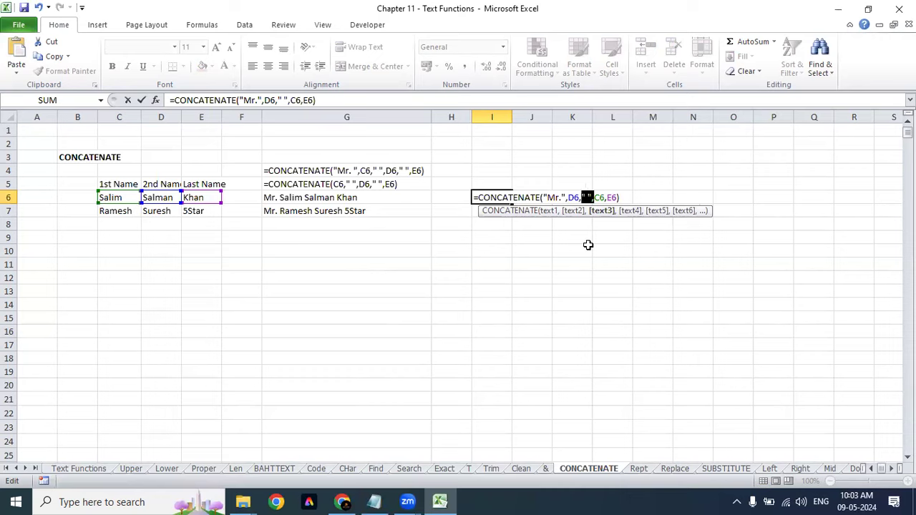
key(Right)
key(Right)
key(Right)
key(Right)
key(ctrl+v)
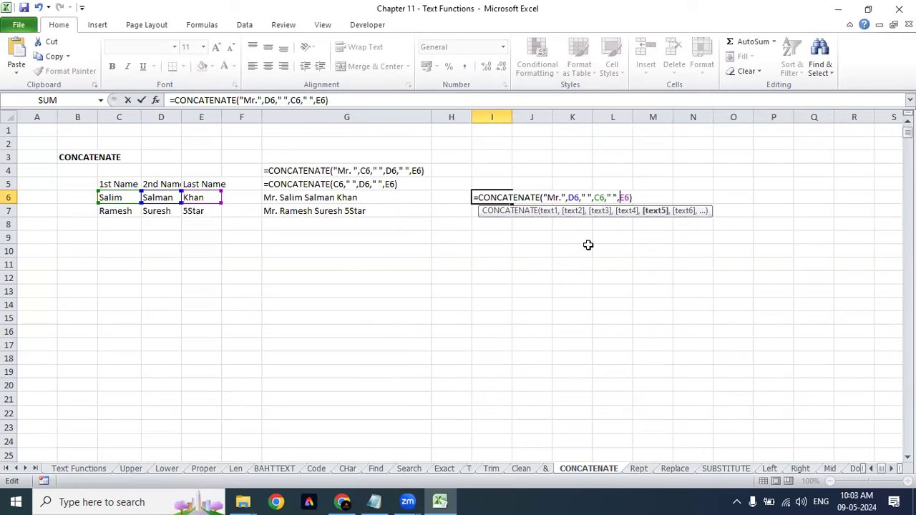
key(Return)
key(Up)
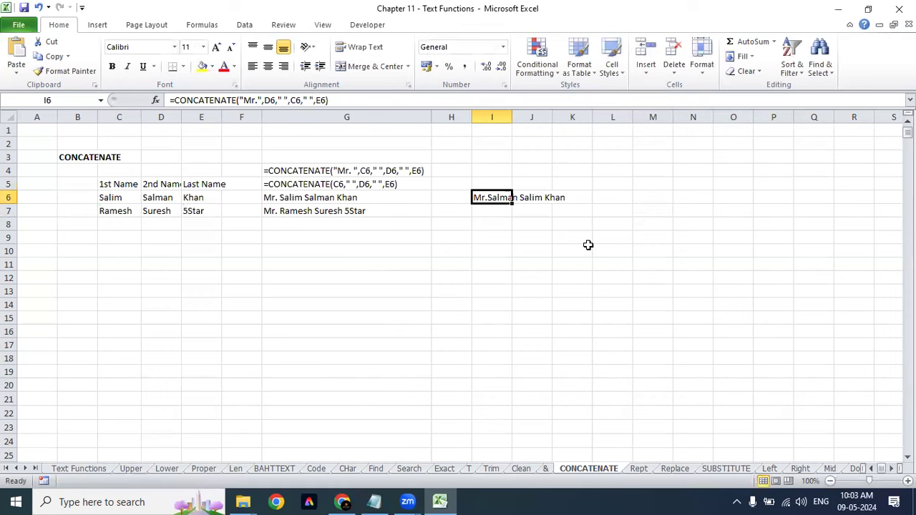
Step: AutoFit column I (Alt+H, O, I) so Mr.Salman Salim Khan fits fully
key(alt+h)
key(o)
key(i)
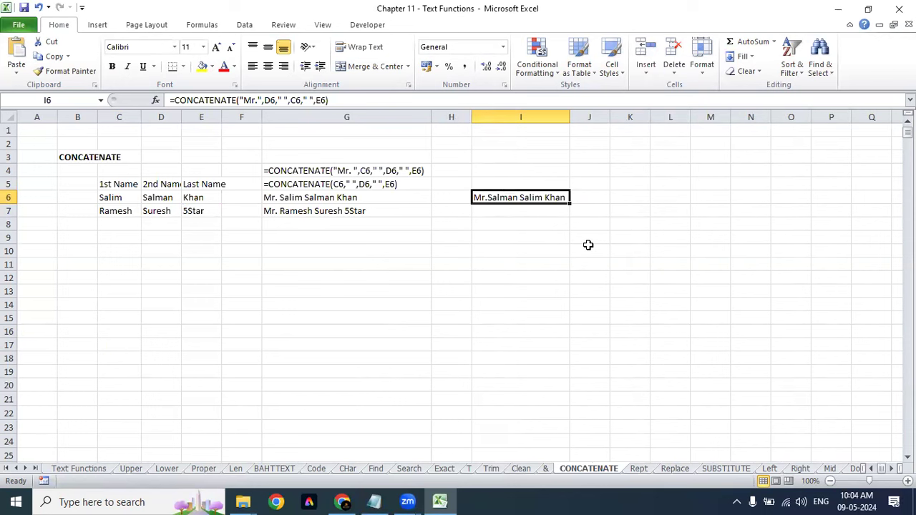
click(589, 305)
click(615, 236)
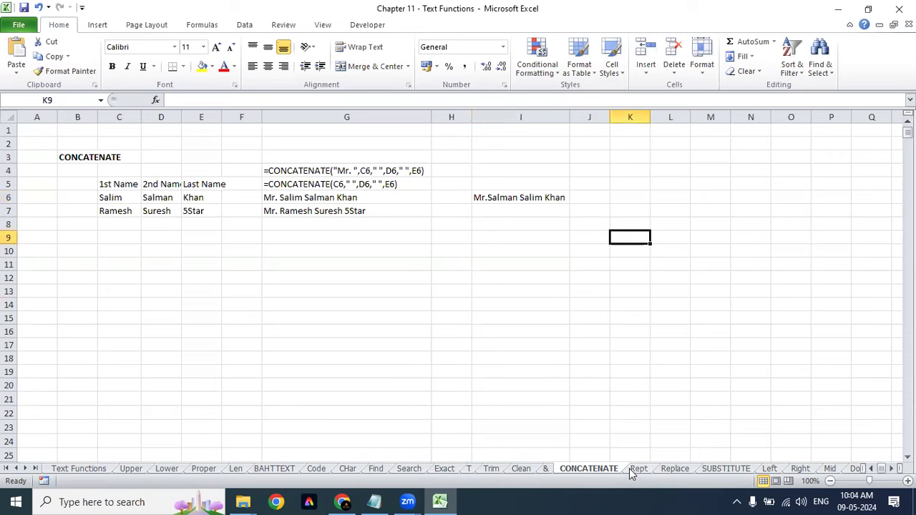
click(637, 469)
Step: Select F21 and start a REPT formula, clearing the mistyped quotes and bracket
click(452, 295)
scroll(452, 294, up, 3)
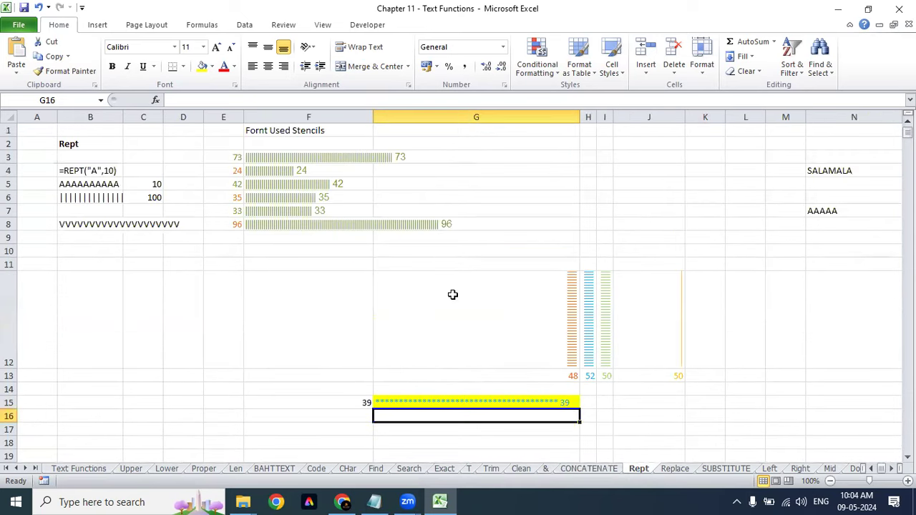
scroll(452, 294, down, 6)
click(401, 243)
click(250, 161)
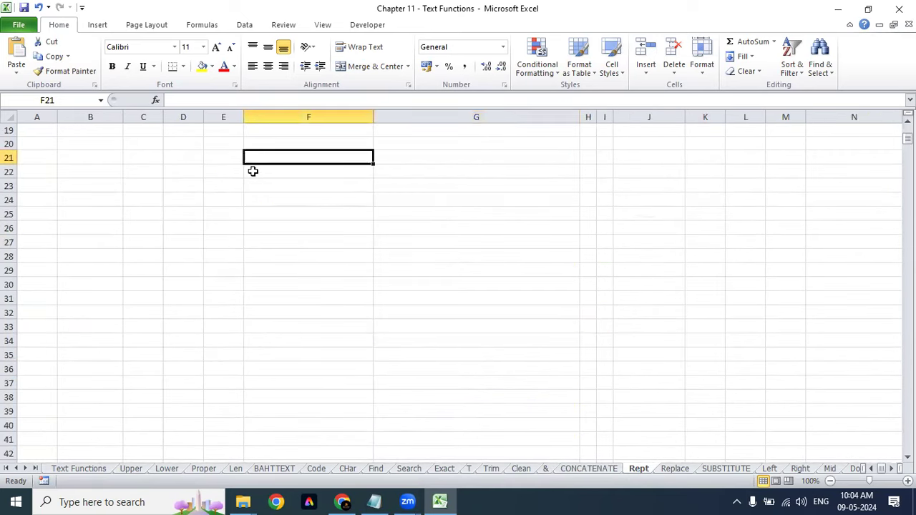
scroll(323, 157, up, 5)
scroll(323, 158, down, 3)
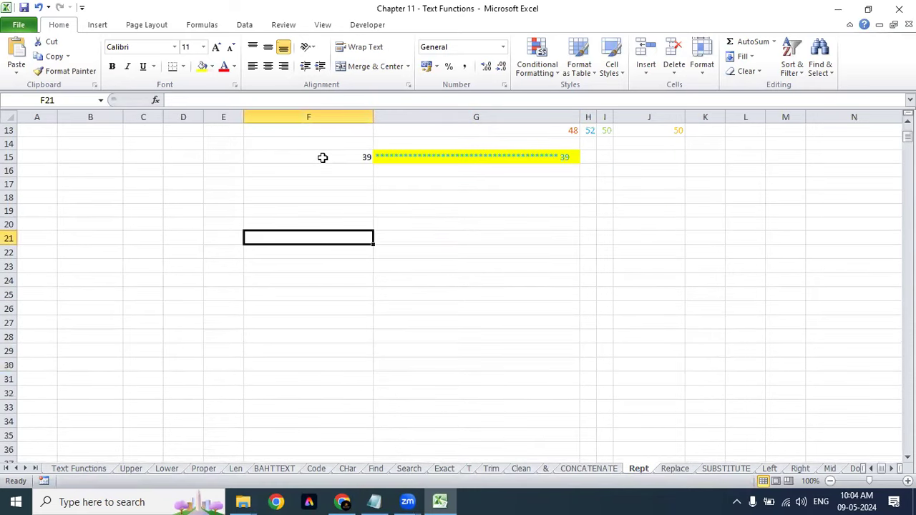
text(=rept)
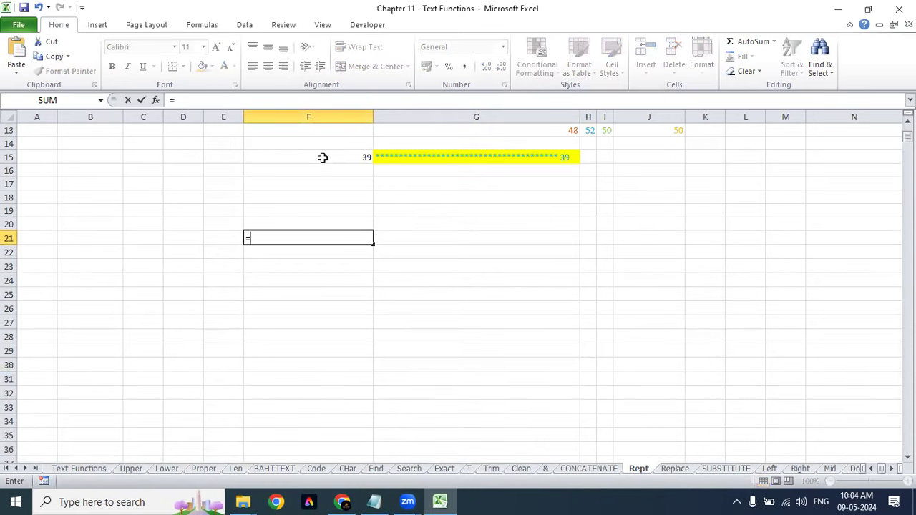
key(Tab)
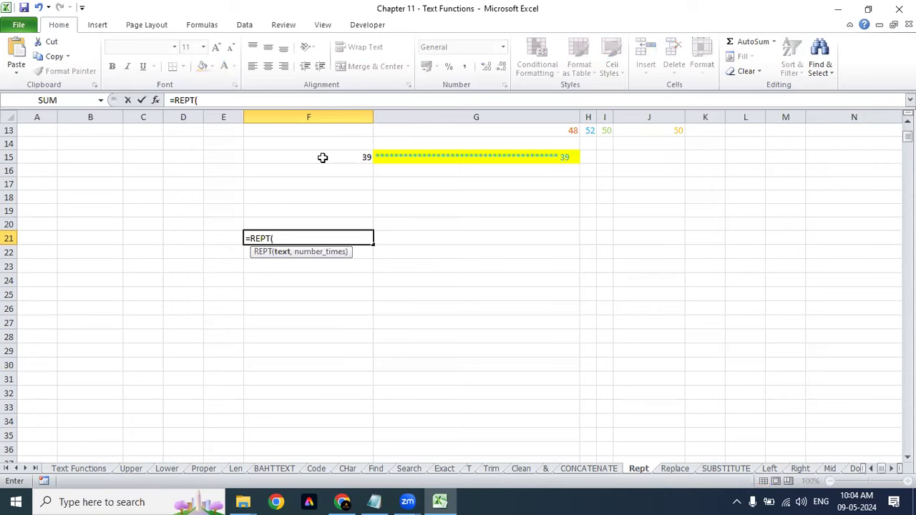
text("")
click(279, 237)
key(BackSpace)
key(BackSpace)
key(BackSpace)
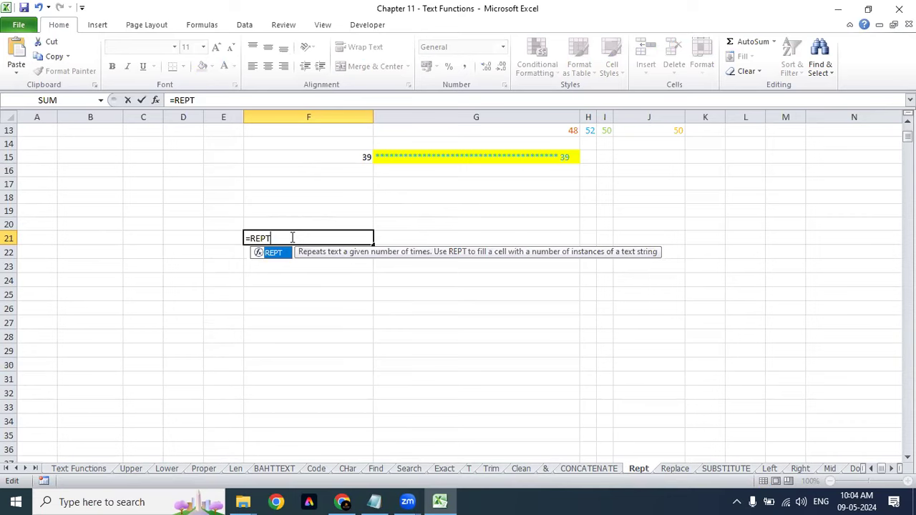
text(s)
key(BackSpace)
Step: Complete F21 as =REPT("|",F20), repeating a bar character F20 times
text(()
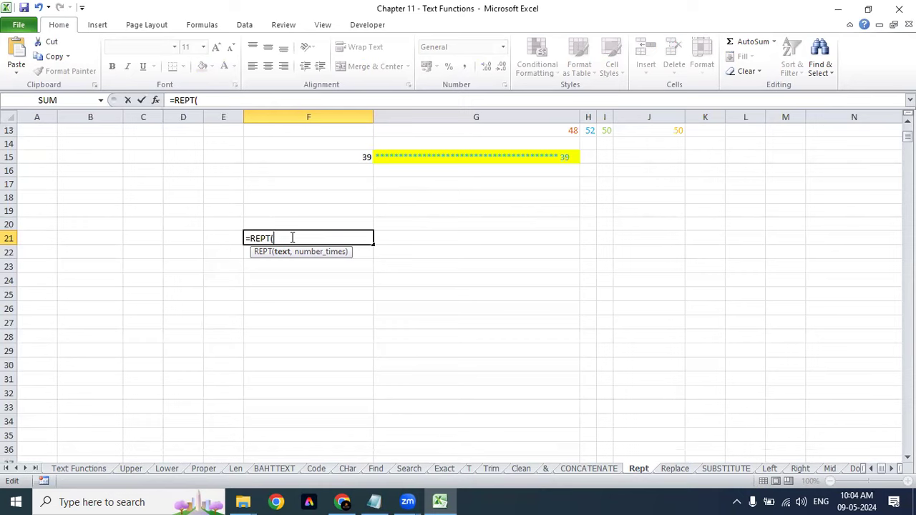
text(")
key(BackSpace)
text("")
text(|)
text(,)
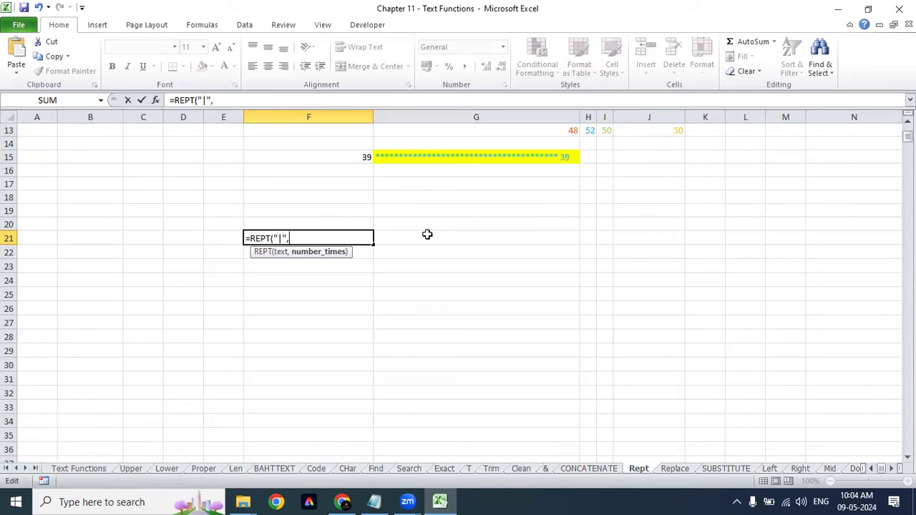
click(345, 222)
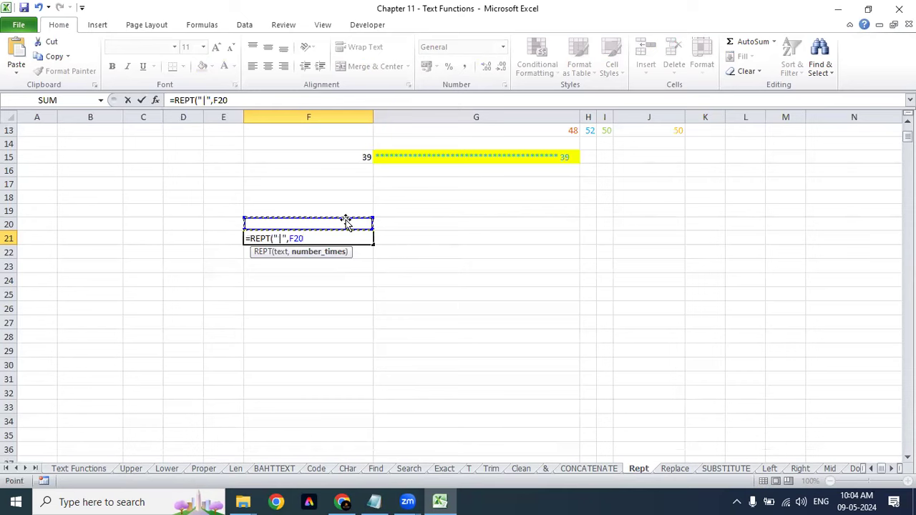
text())
key(Return)
key(Up)
key(Up)
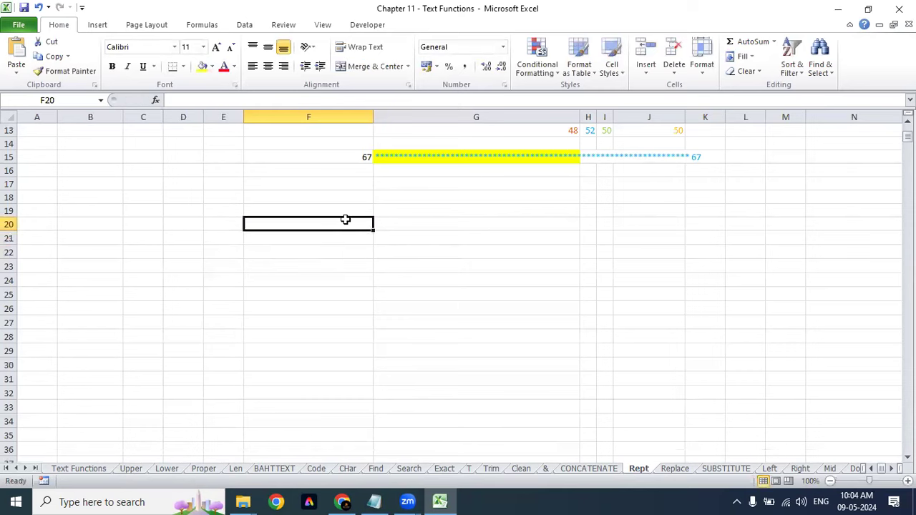
Step: Enter bar counts 10, 20 and finally 30 in F20
text(10)
key(Return)
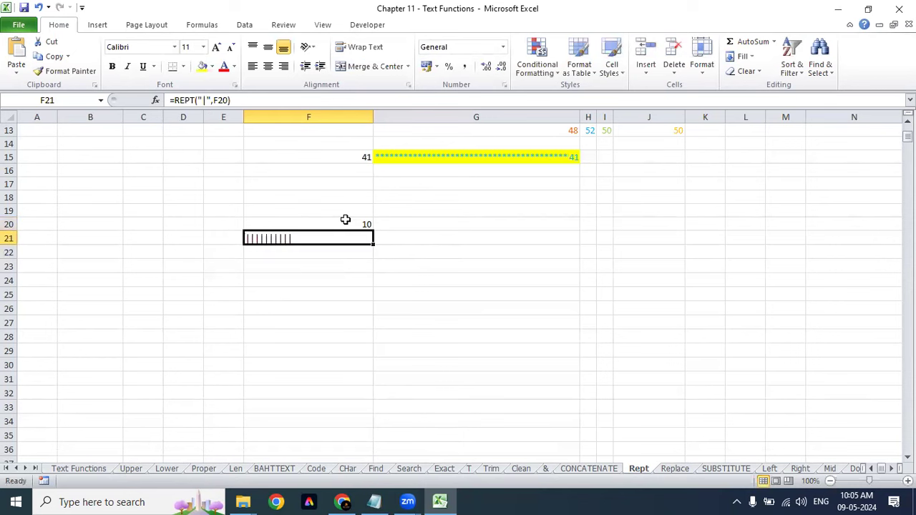
key(Up)
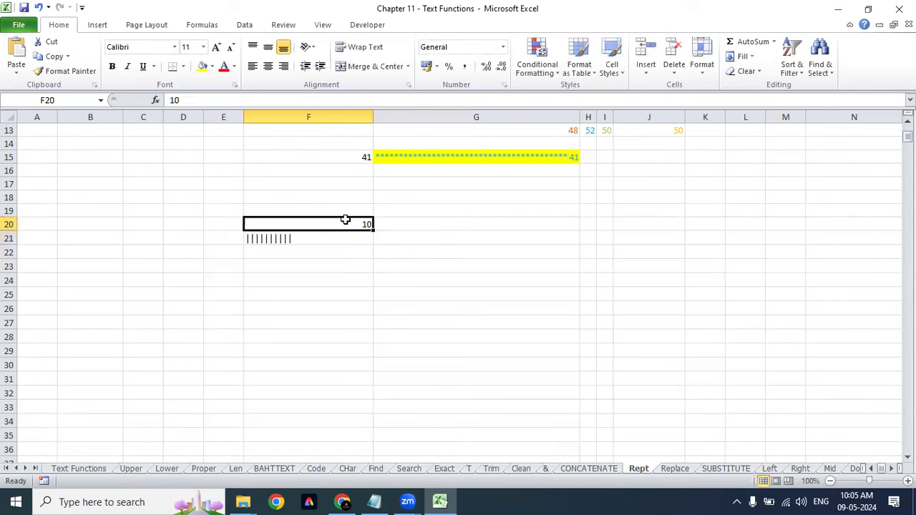
text(20)
key(Return)
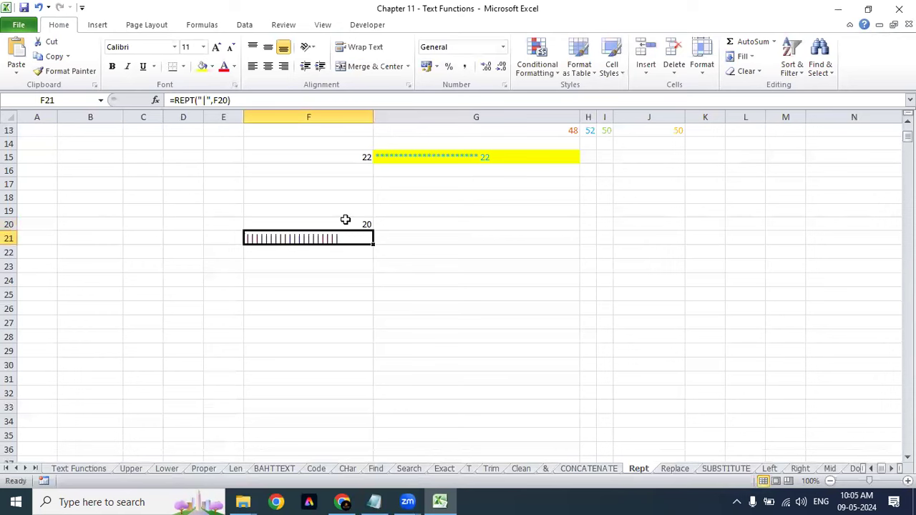
key(Up)
text(30)
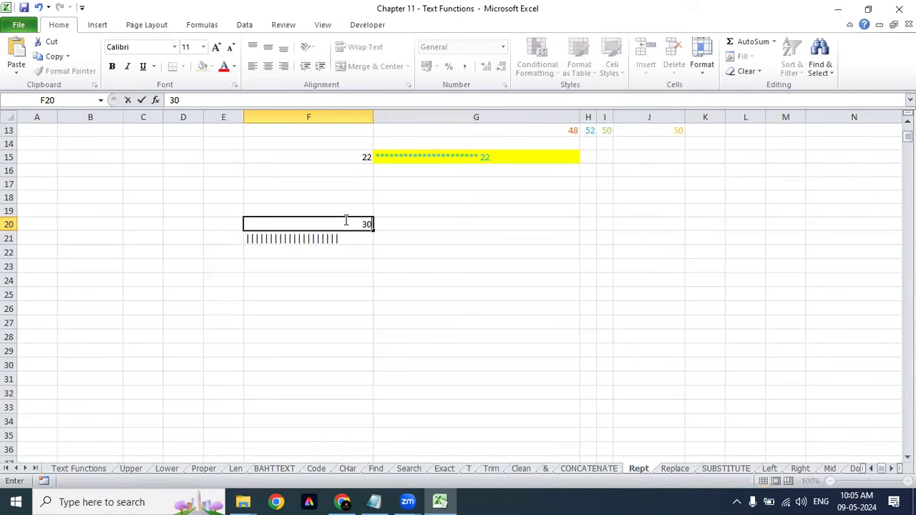
key(Return)
key(Up)
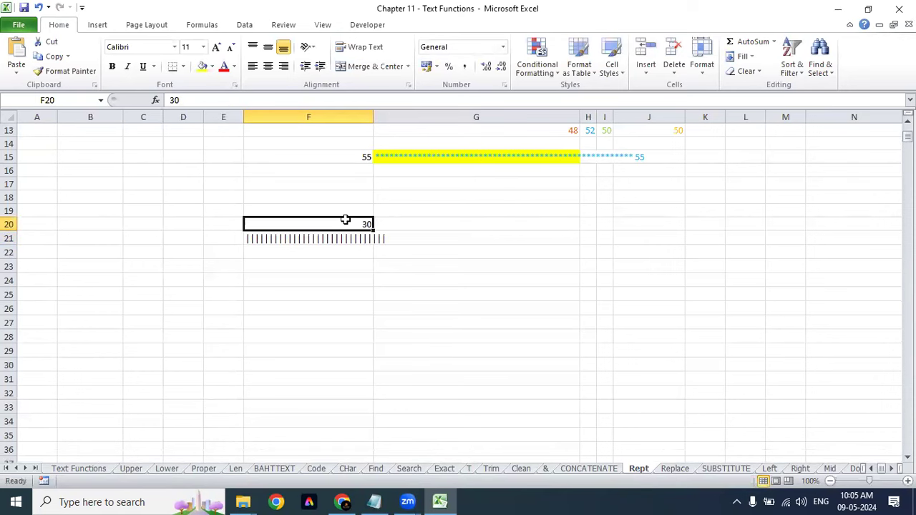
Step: AutoFit column F's width so F21's thirty bars fit
key(Down)
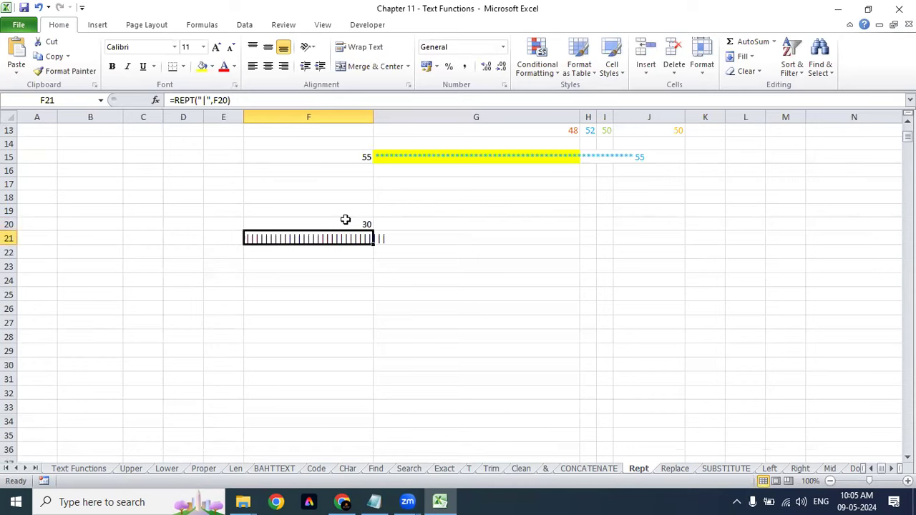
key(alt+o)
key(c)
key(a)
key(Up)
key(Down)
key(XF86AudioRaiseVolume)
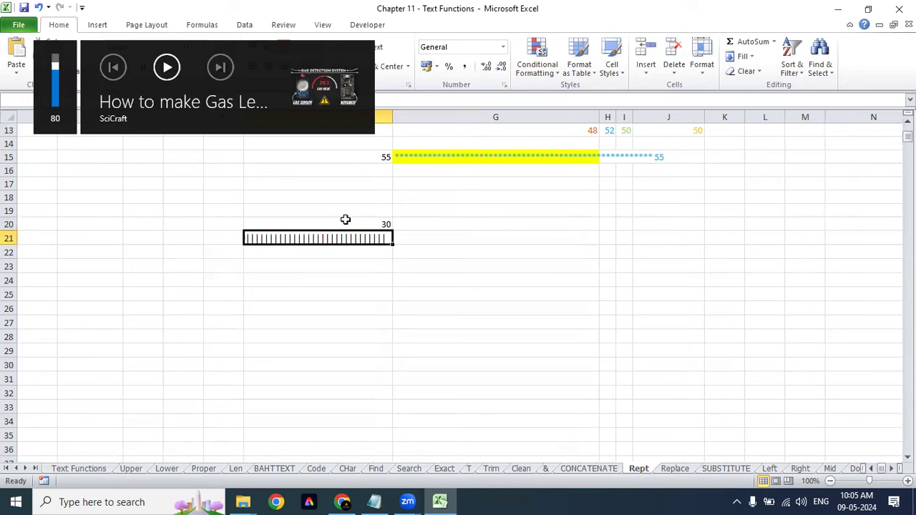
key(F2)
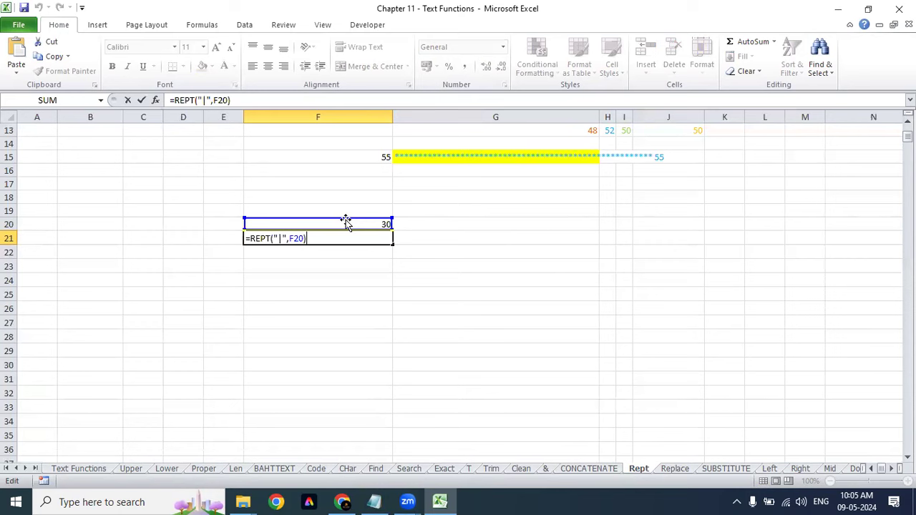
Step: Centre the value 30 in F20 above its row of bars
key(Return)
key(Up)
key(Up)
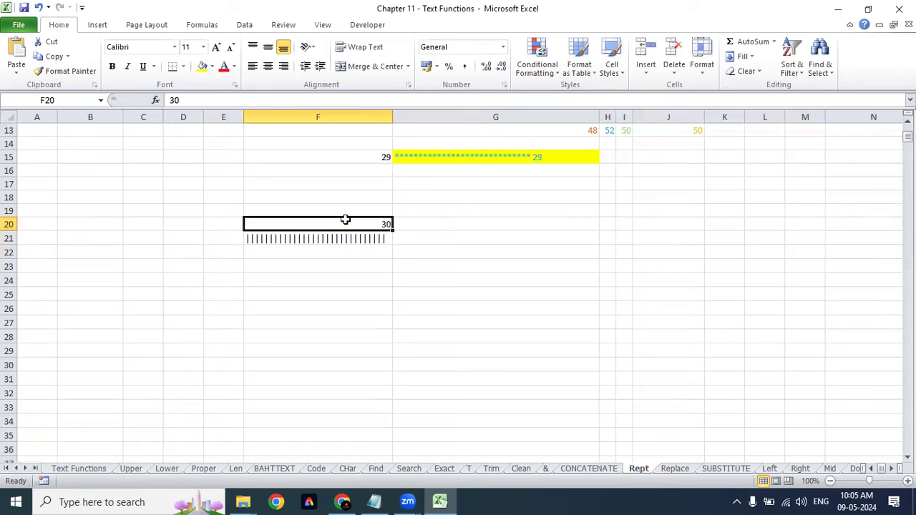
key(alt+h)
key(a)
key(c)
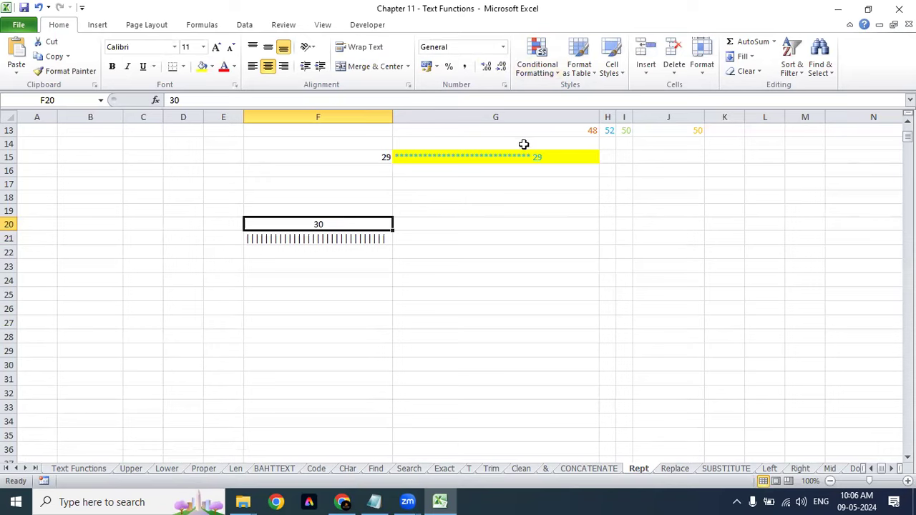
Step: Review the G15 and F21 bar formulas, then select cell D26
click(518, 168)
click(518, 155)
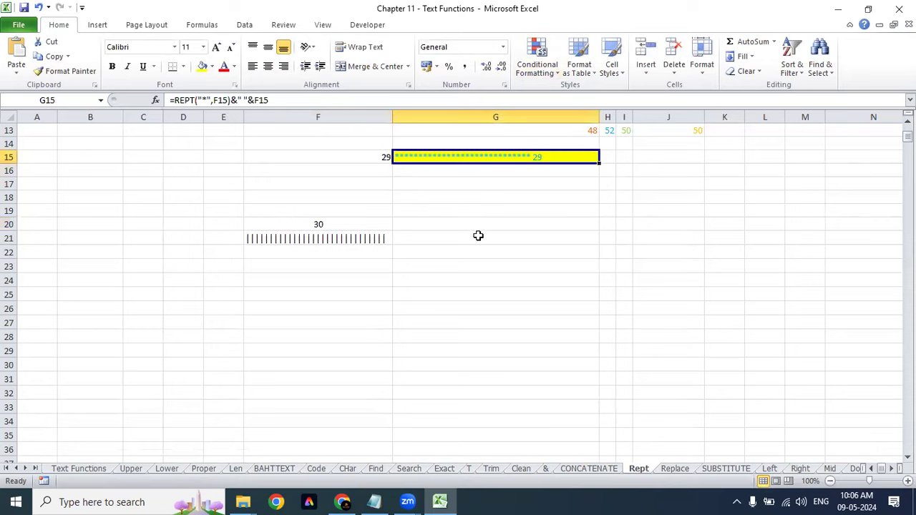
click(371, 239)
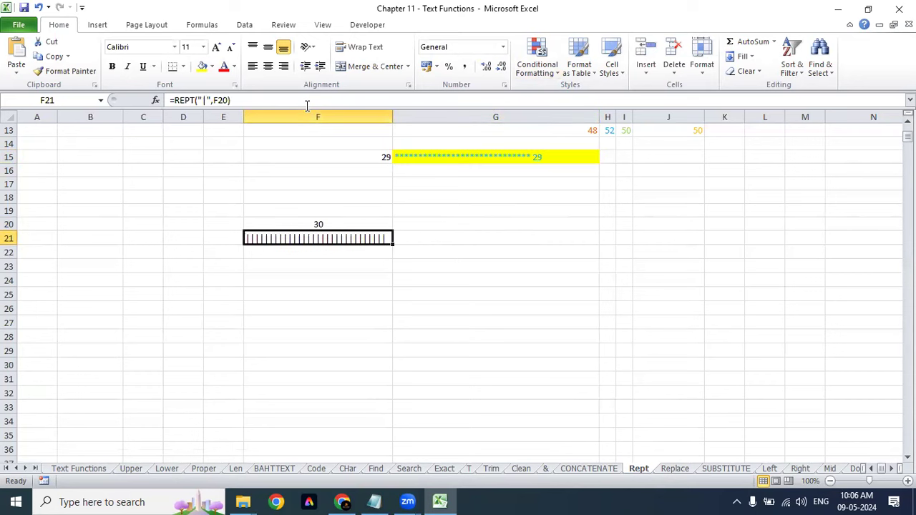
click(307, 105)
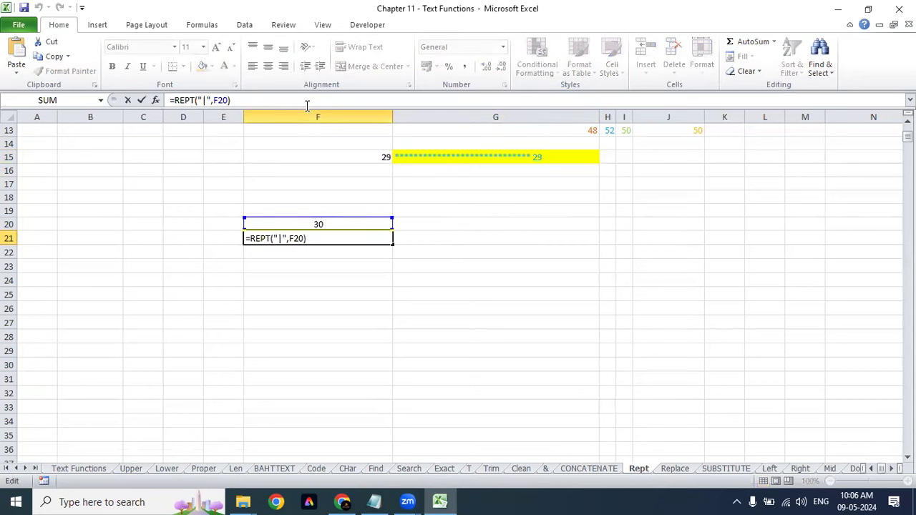
key(ctrl+Return)
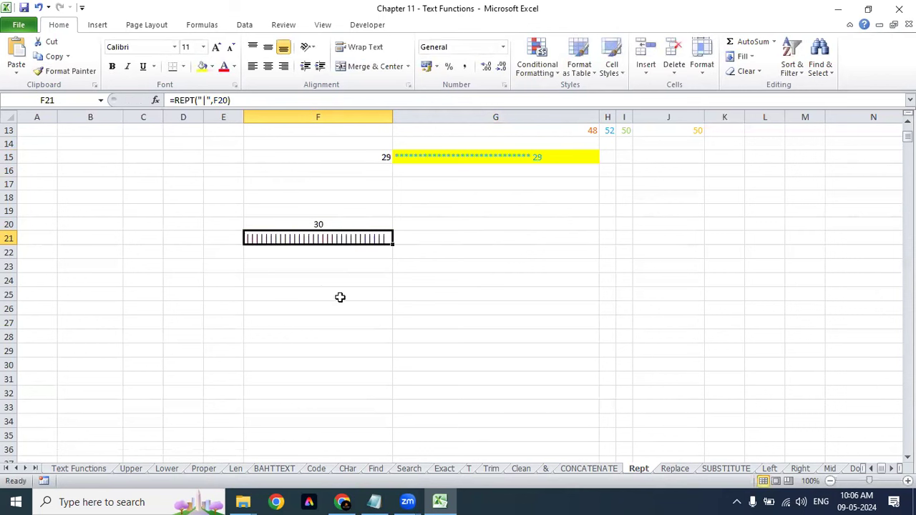
click(253, 307)
click(207, 312)
click(180, 310)
text(5)
key(Escape)
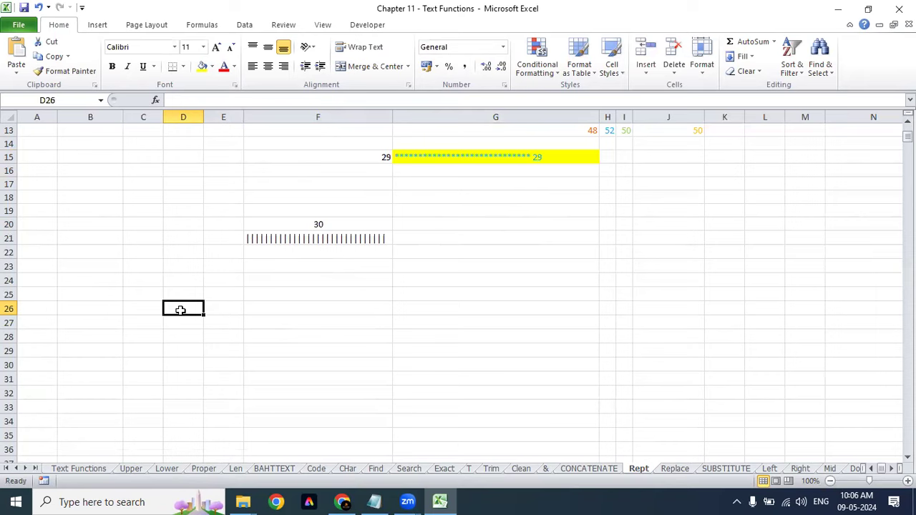
Step: Enter Sales, A, B, C in D26:D29 and centre the A, B, C entries
text(SAles)
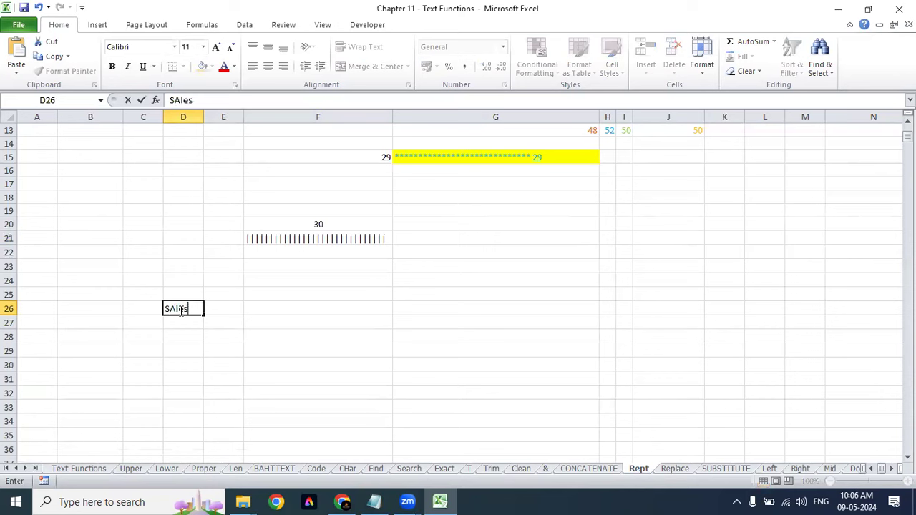
key(Return)
click(179, 309)
key(Down)
text(A)
key(Return)
text(B)
key(Return)
text(C)
key(Return)
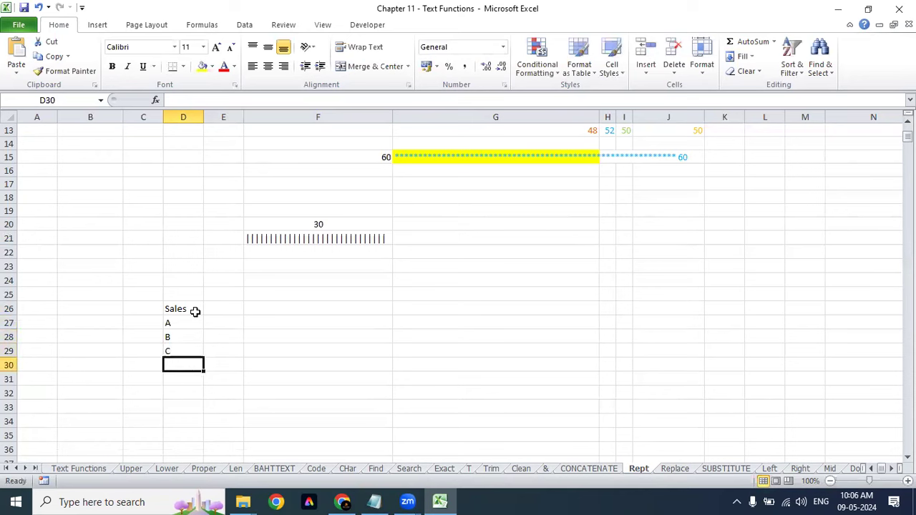
key(Up)
key(Up)
key(Up)
key(shift+Down)
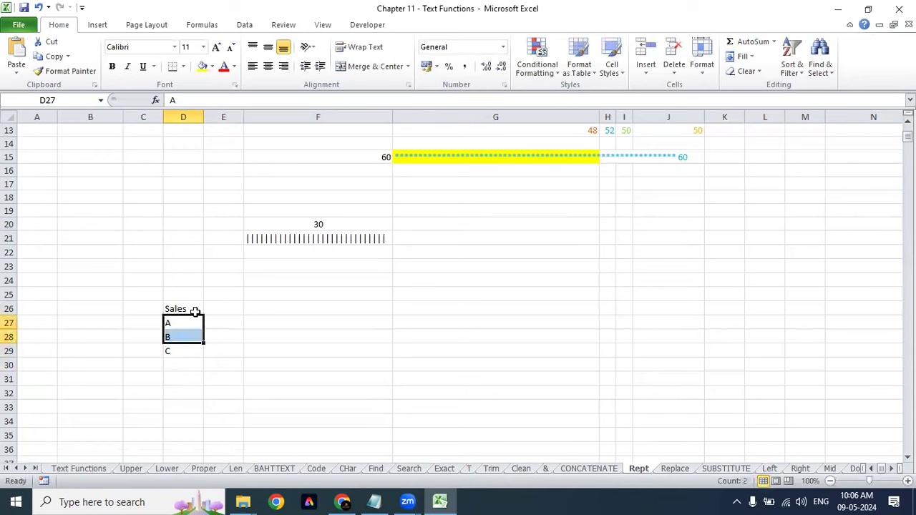
key(shift+Down)
key(alt+h)
key(a)
key(c)
Step: Enter Target with 10, 10, 10 in E26:E29 and centre the whole D26:E29 table
key(Up)
key(Right)
text(Target)
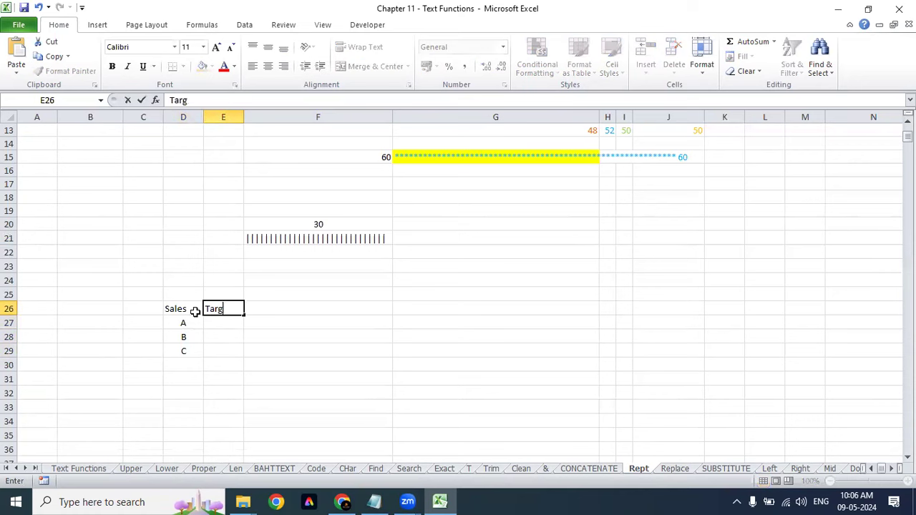
key(ctrl+Return)
text(10)
key(Return)
text(10)
key(Return)
text(10)
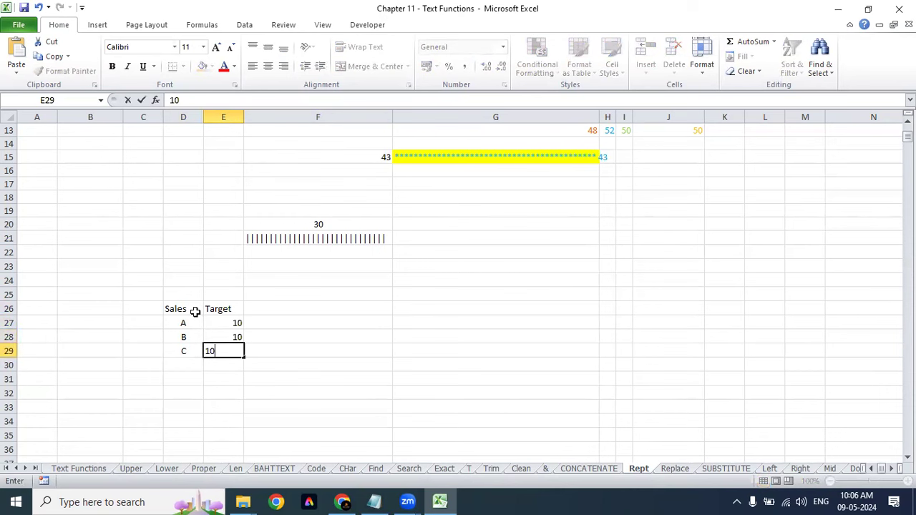
key(Return)
key(Up)
key(Up)
key(Up)
key(Left)
key(Up)
key(shift+Down)
key(shift+Down)
key(shift+Down)
key(shift+Right)
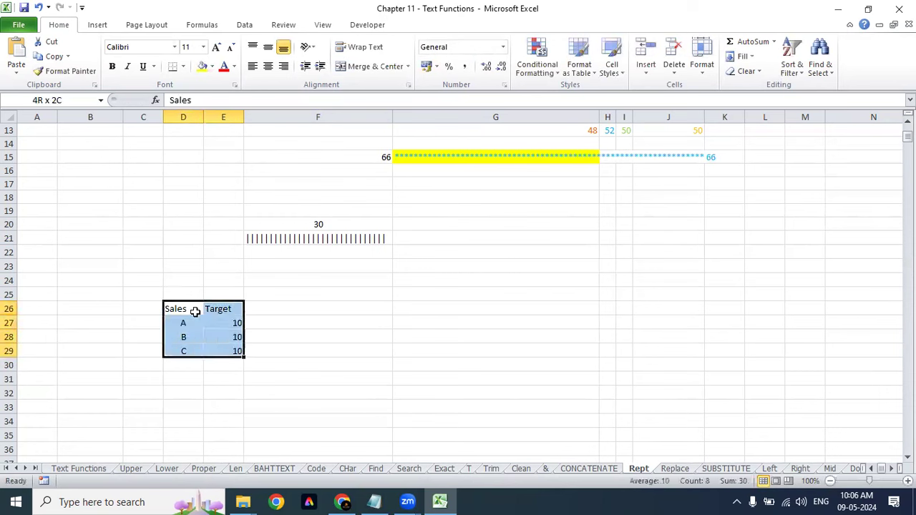
key(ctrl+e)
Step: Add a spell-checked Achieved header in F26 and select G27:G29 for the bar formulas
key(Right)
key(Right)
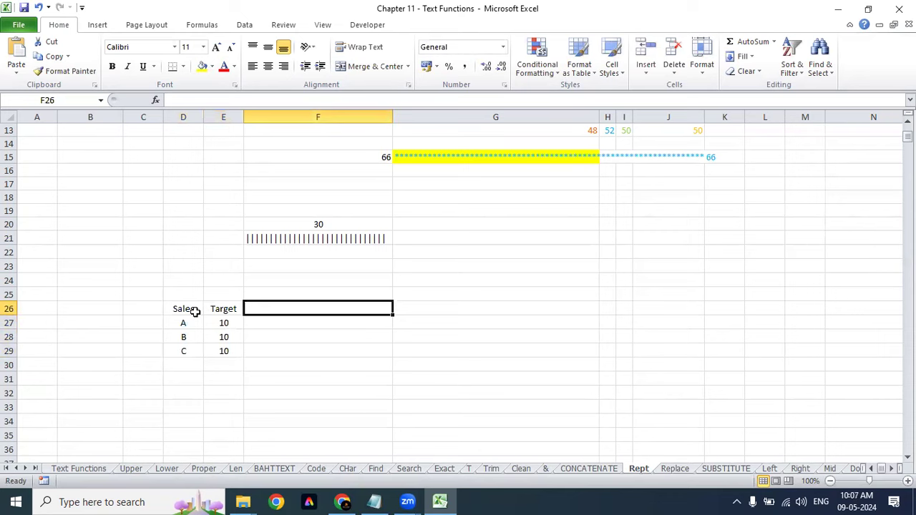
text(Achieved)
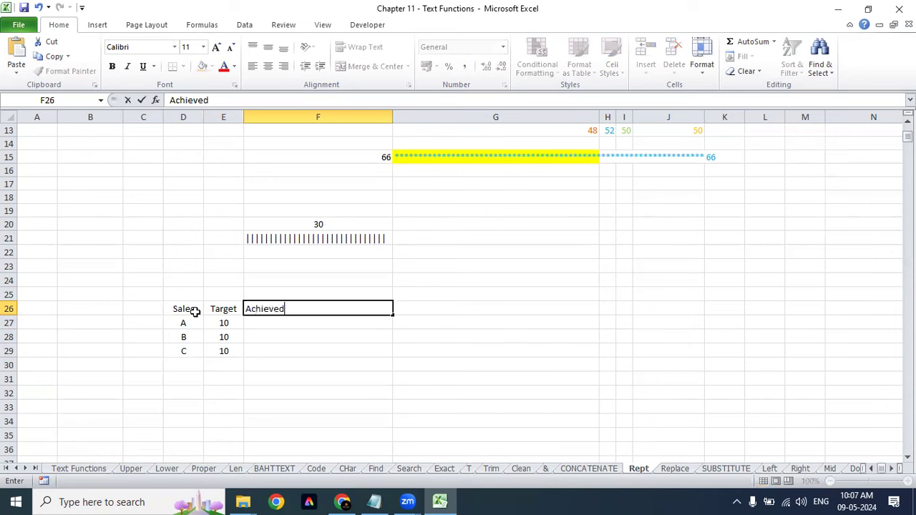
key(F7)
key(Return)
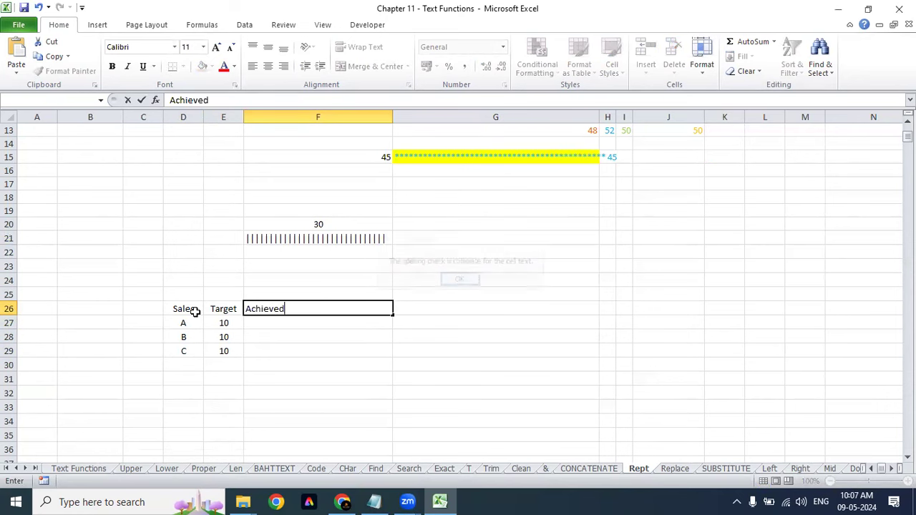
key(Return)
key(Up)
key(Down)
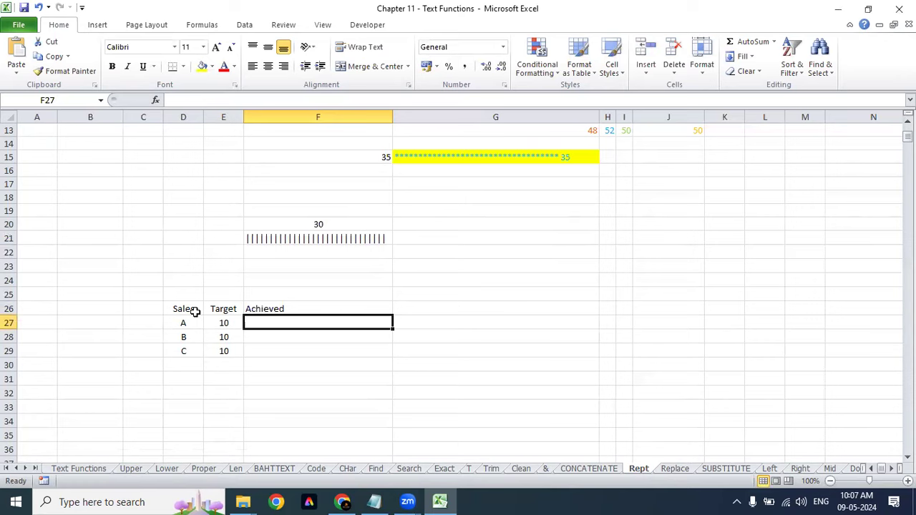
key(shift+Down)
key(shift+Down)
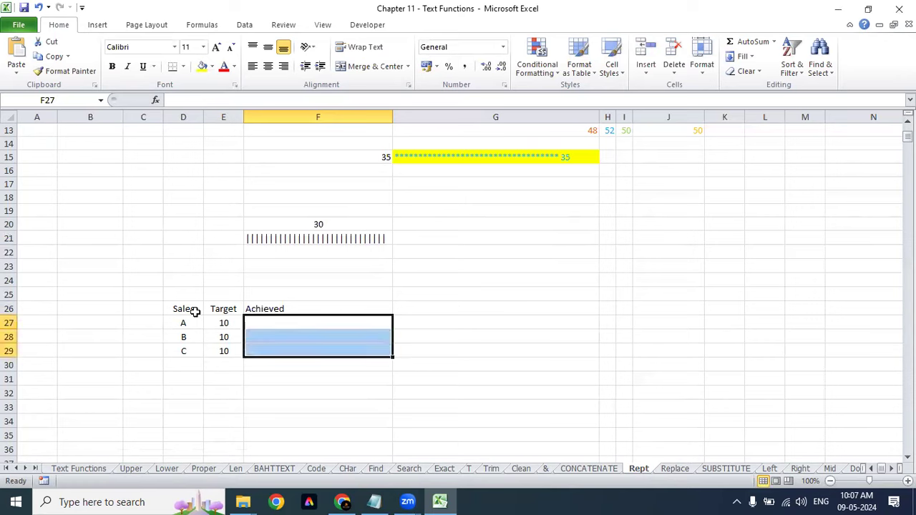
key(Right)
key(Left)
key(shift+Down)
key(shift+Down)
key(Right)
key(shift+Down)
key(shift+Down)
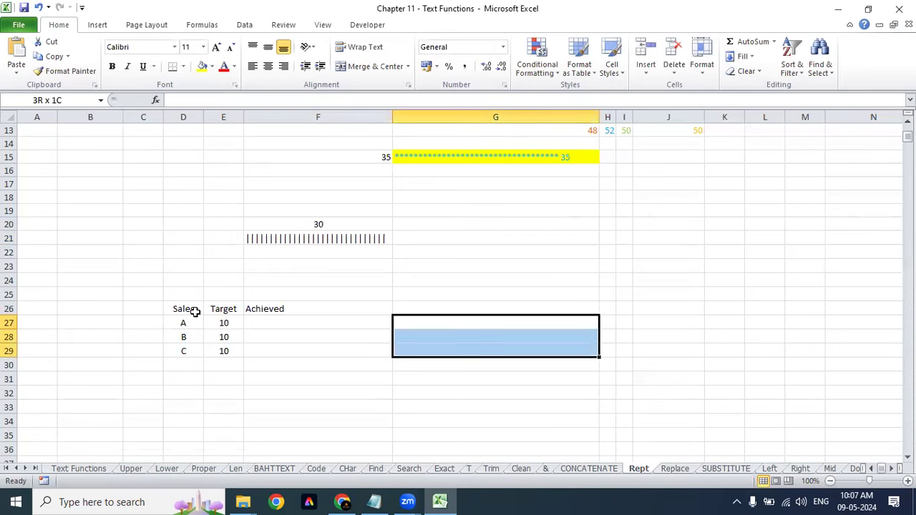
key(Up)
key(Down)
key(shift+Down)
key(shift+Down)
key(Left)
Step: Enter =REPT("*",F27)&" "&F27 in G27 to show a star bar followed by F27's value
key(Right)
text(=)
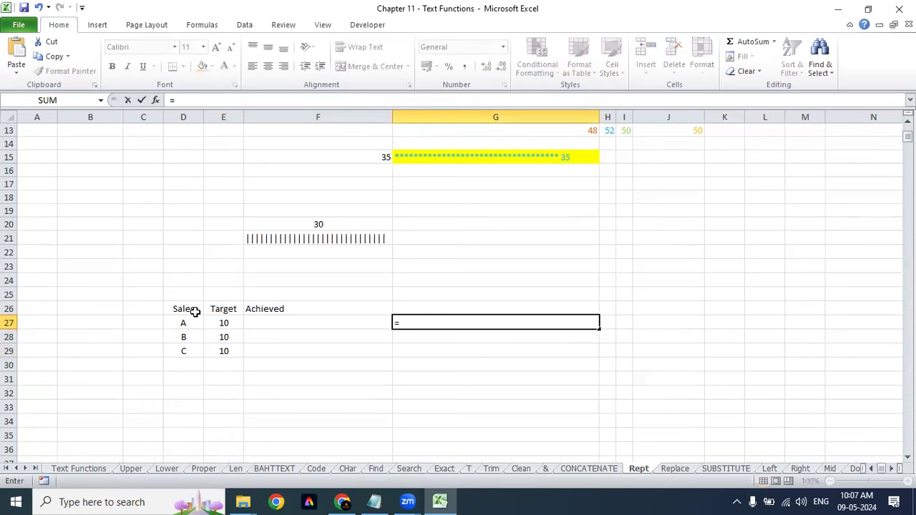
text(REpt)
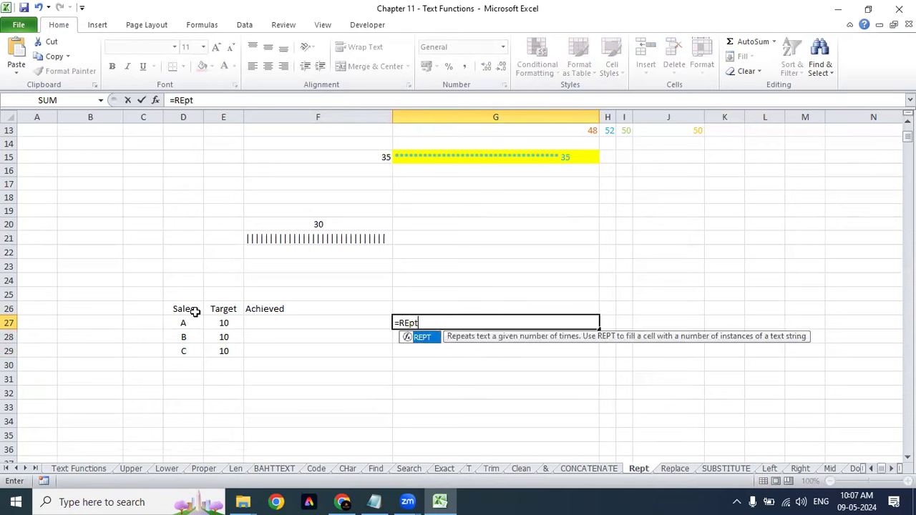
key(Tab)
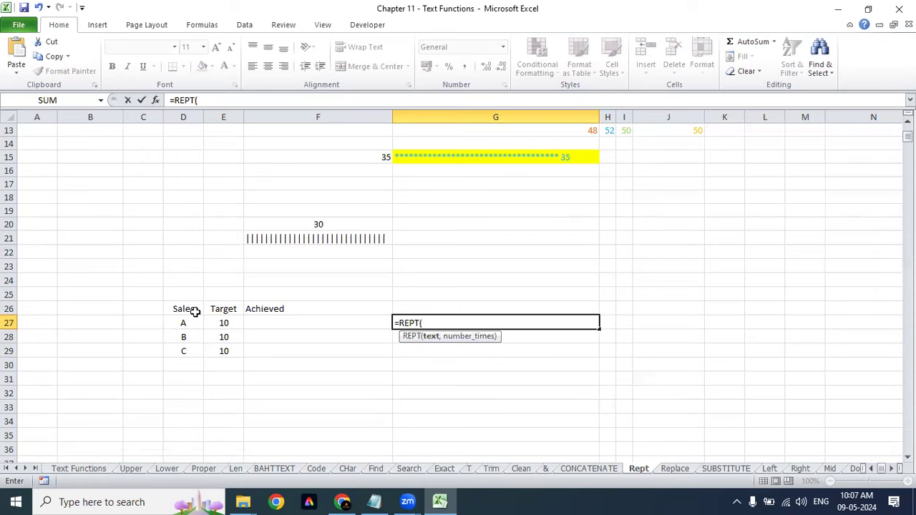
text("")
key(F2)
text(*",)
click(330, 322)
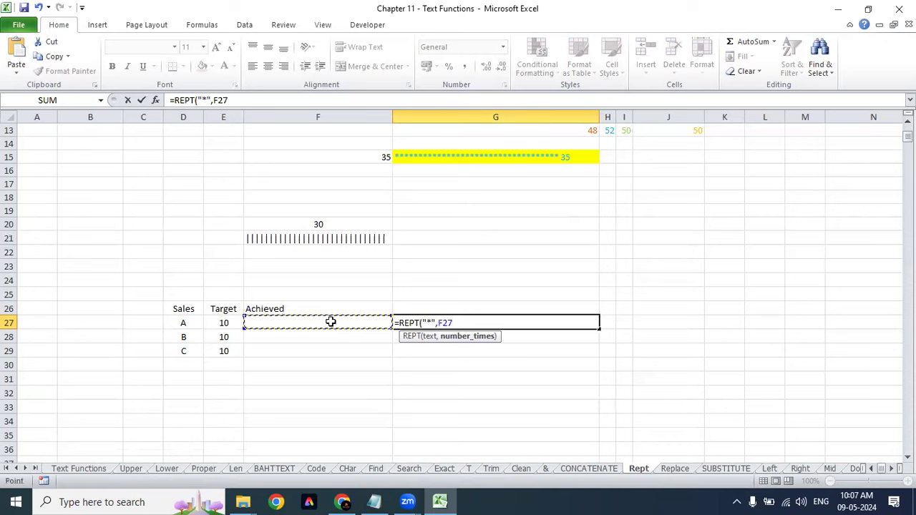
text())
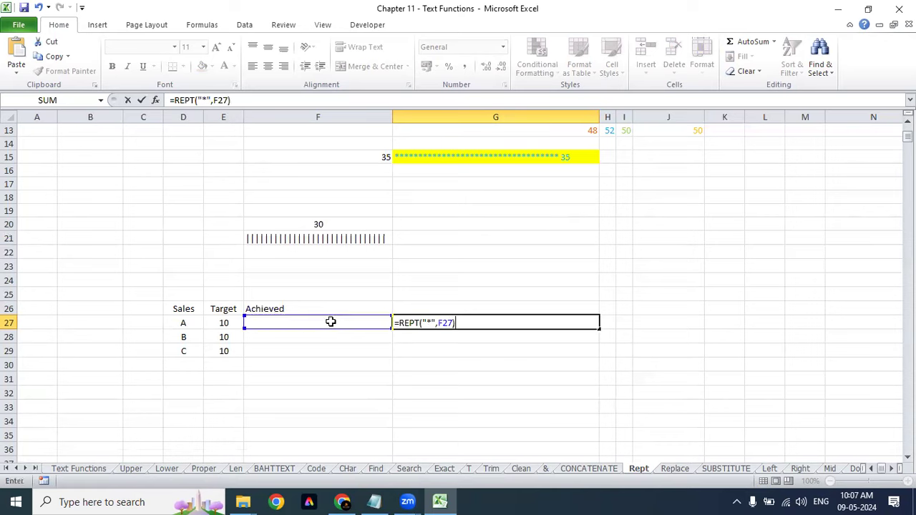
text(&"")
click(465, 322)
click(482, 323)
text(&)
click(323, 322)
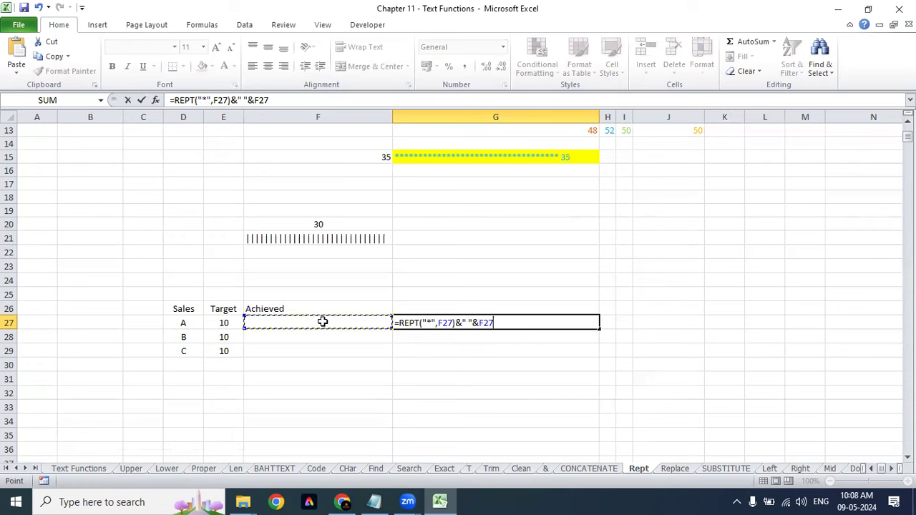
key(Return)
key(Up)
click(323, 322)
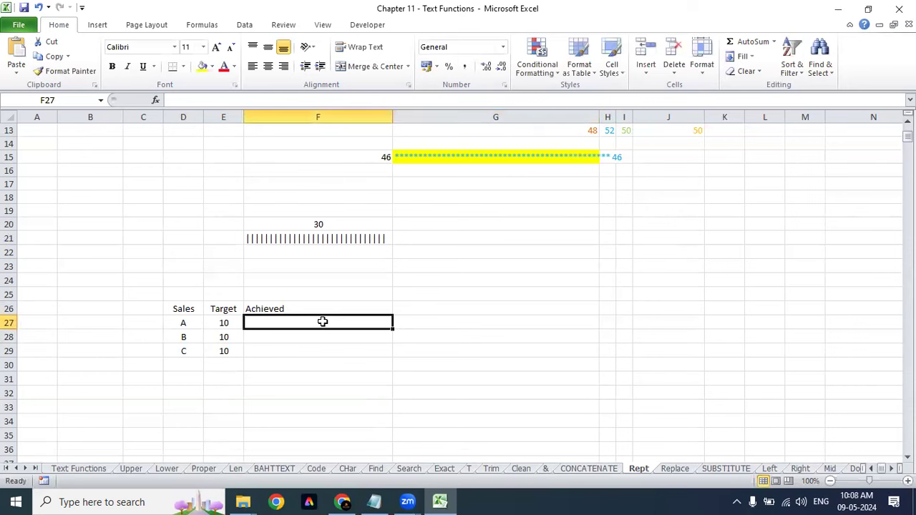
Step: Enter the Achieved values 6, 7 and 9 in F27:F29
text(6)
key(Return)
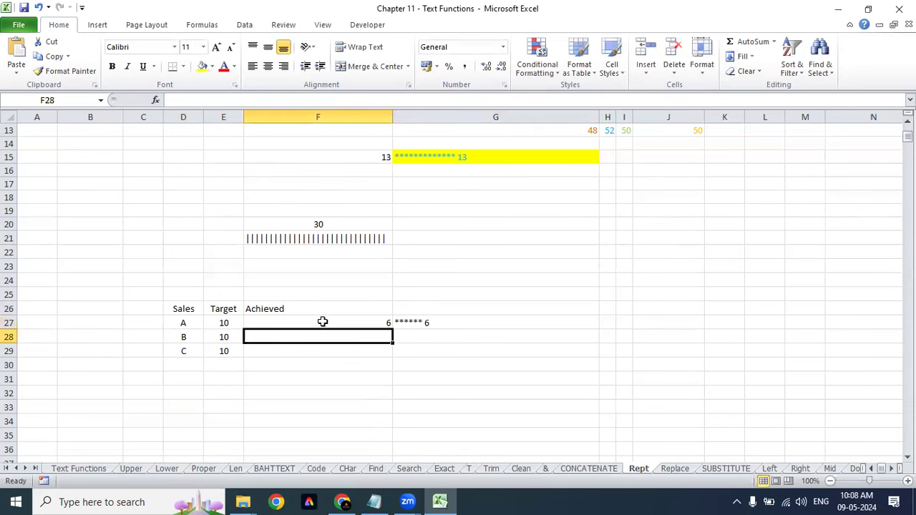
text(7)
key(Return)
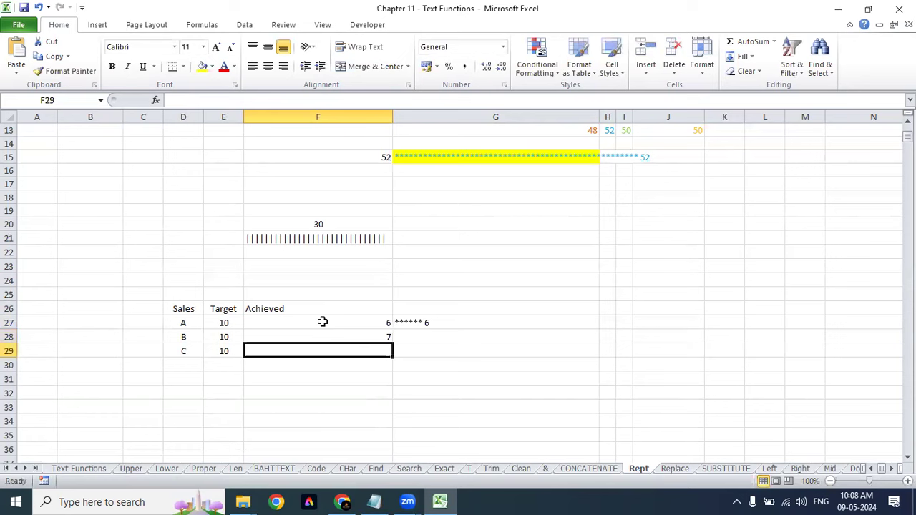
text(9)
key(Return)
Step: Copy the G27 REPT formula down into G28 and G29 with Ctrl+D
key(Up)
key(Up)
key(Right)
key(ctrl+d)
key(Down)
key(ctrl+d)
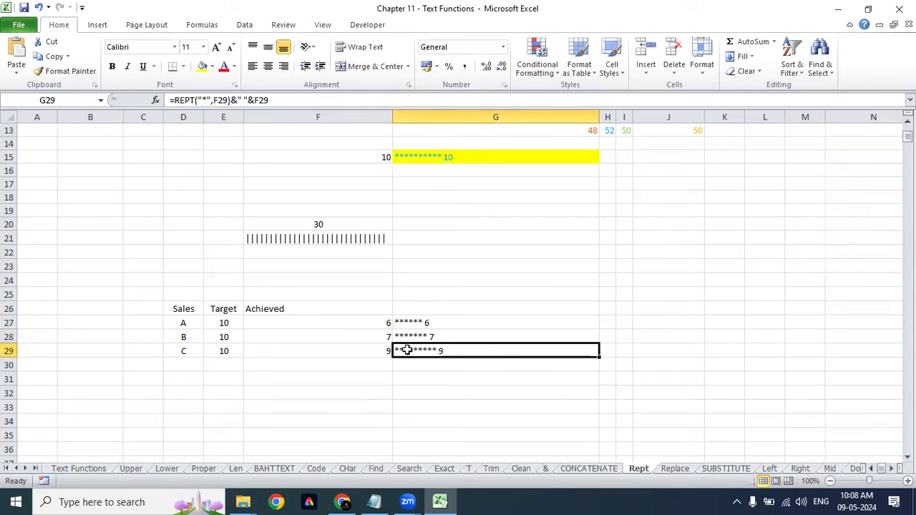
click(432, 322)
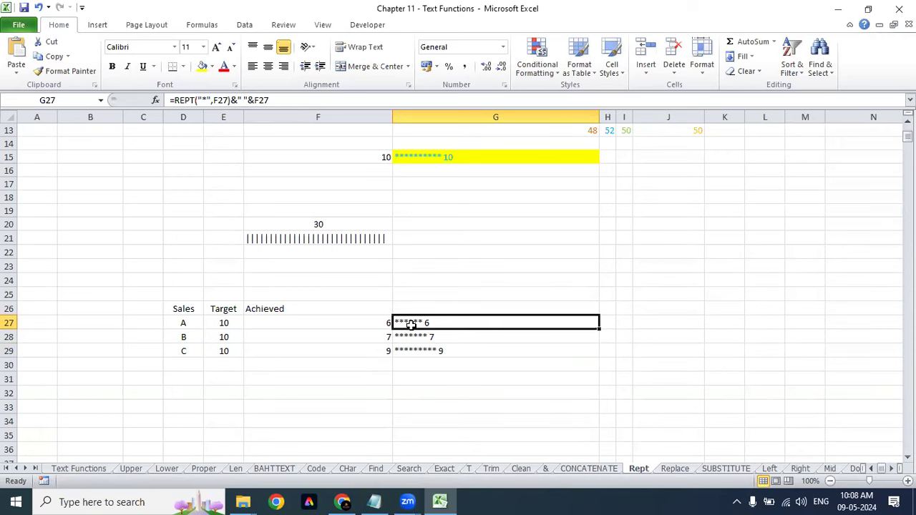
Step: Centre the Achieved values 6, 7, 9 and the G27:G29 star bars, then reselect F27:F29
drag(412, 325, 409, 348)
drag(327, 321, 326, 347)
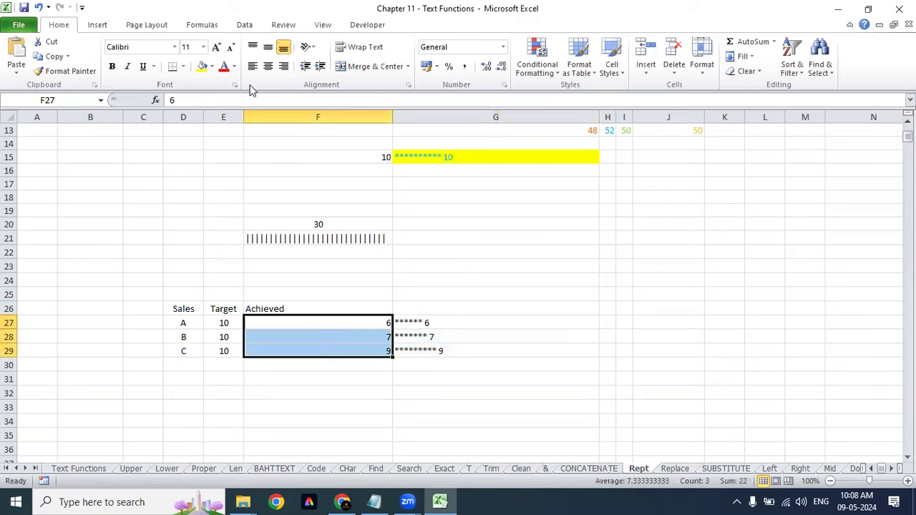
click(267, 66)
drag(429, 322, 432, 358)
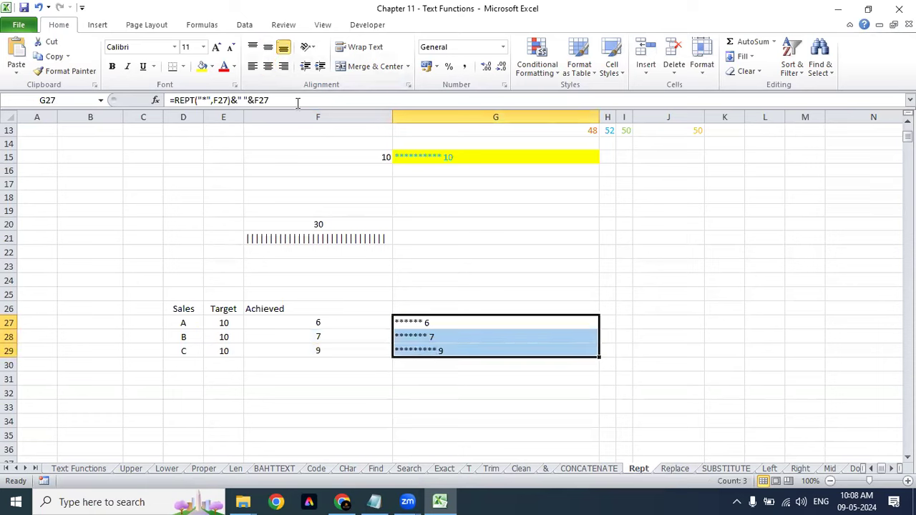
click(268, 66)
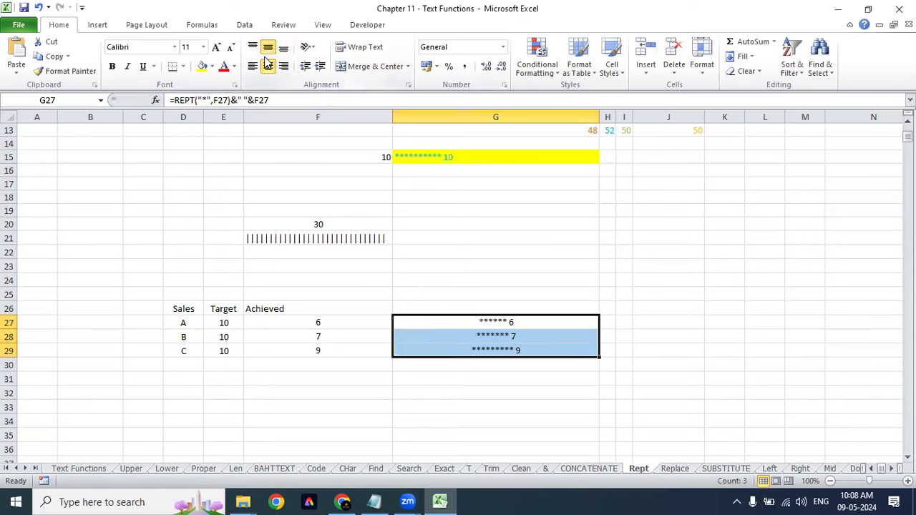
click(459, 302)
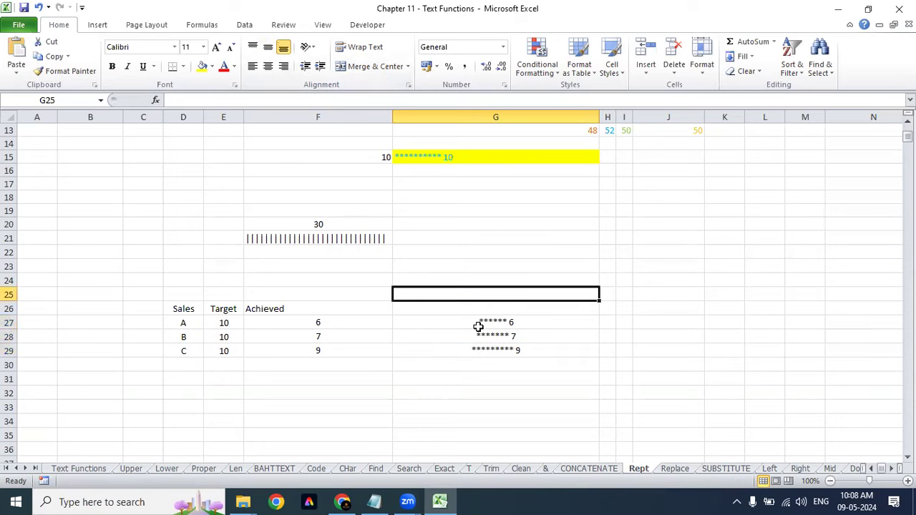
drag(479, 323, 477, 348)
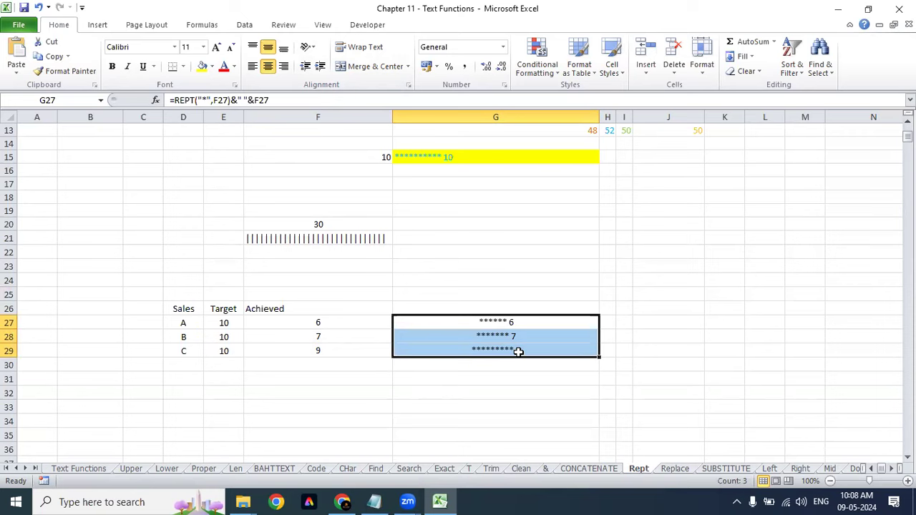
click(328, 324)
drag(328, 324, 335, 346)
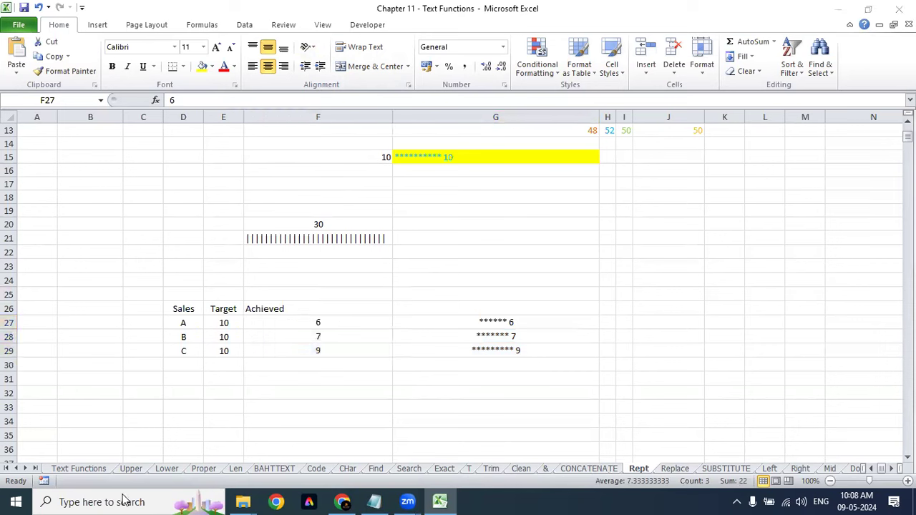
click(97, 25)
click(99, 25)
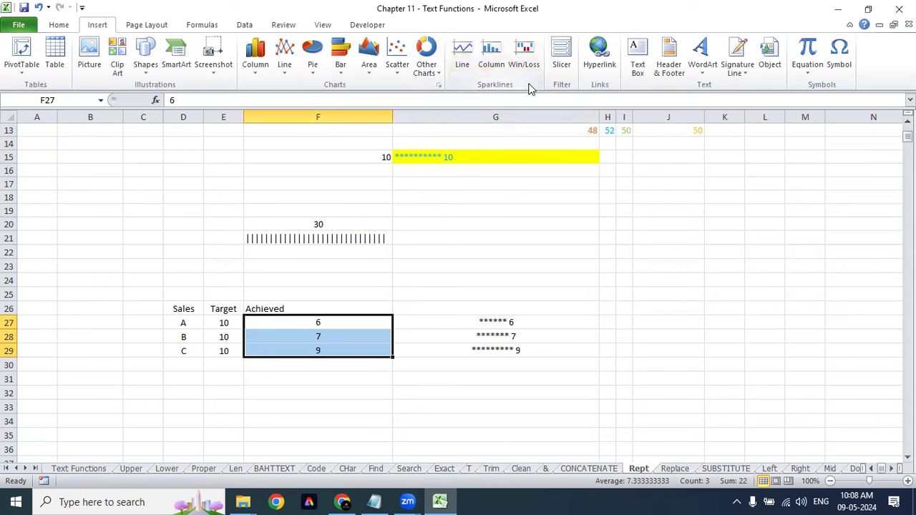
Step: Try a line sparkline with location C27, then cancel it and select only F27
click(462, 59)
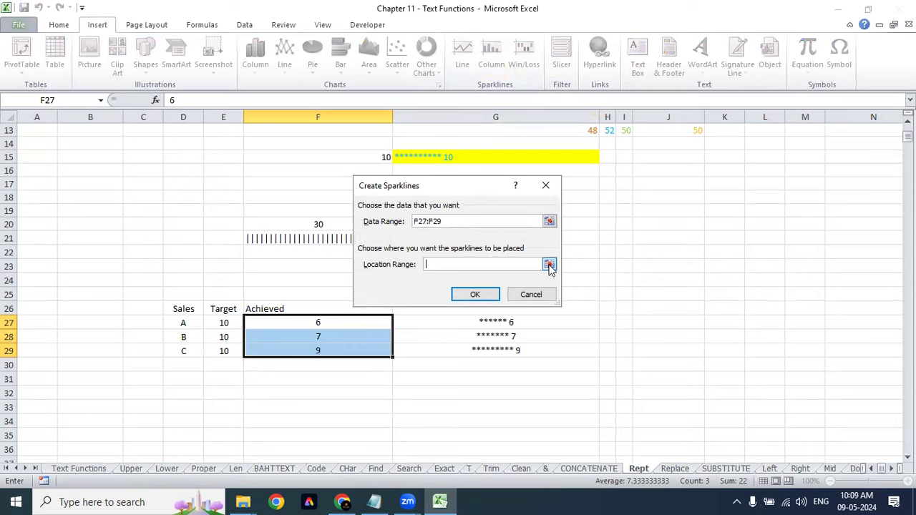
click(549, 265)
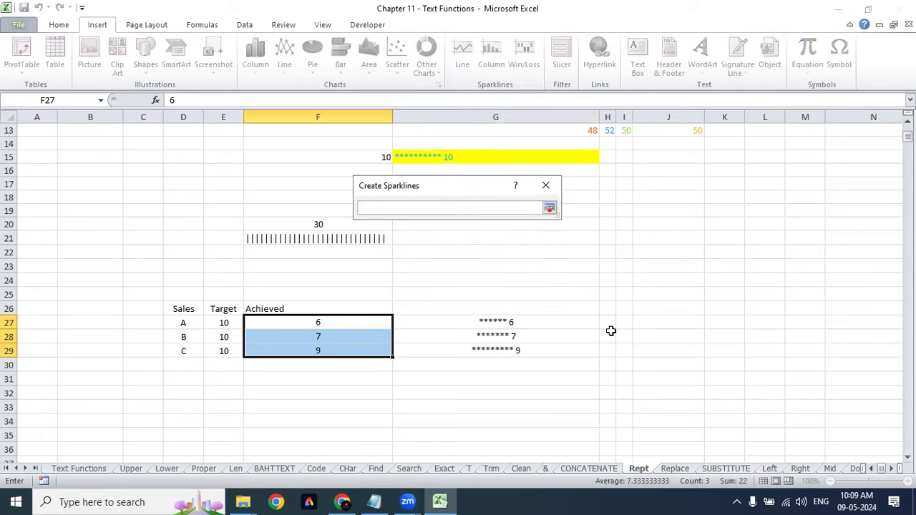
click(144, 322)
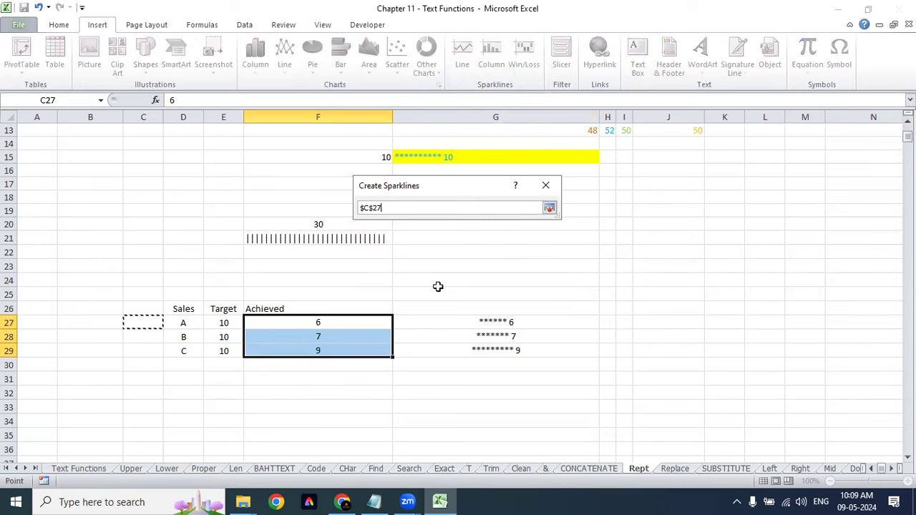
key(Return)
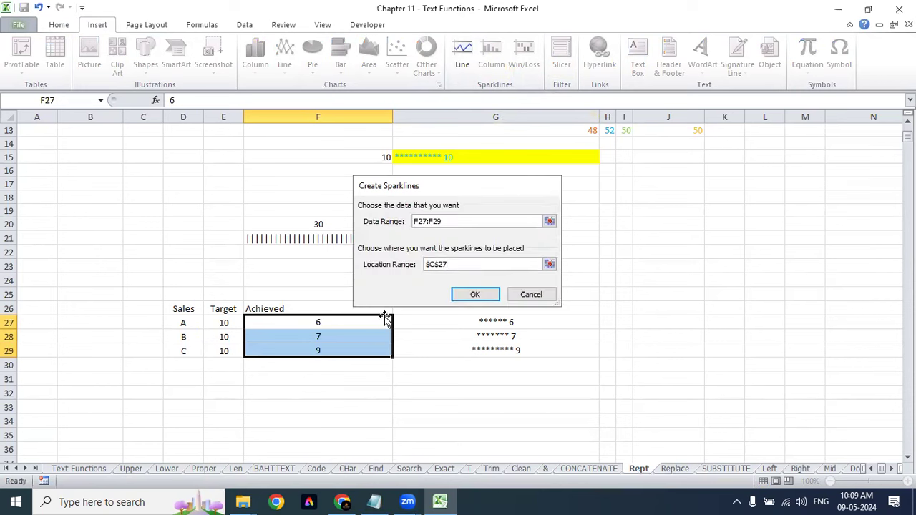
key(Escape)
click(350, 322)
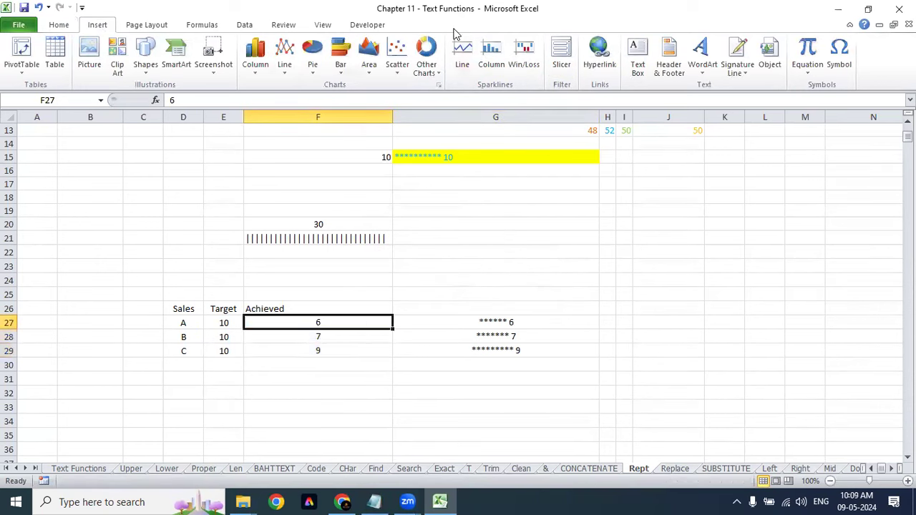
Step: Insert a line sparkline in C27 using F27 as its data range
click(143, 323)
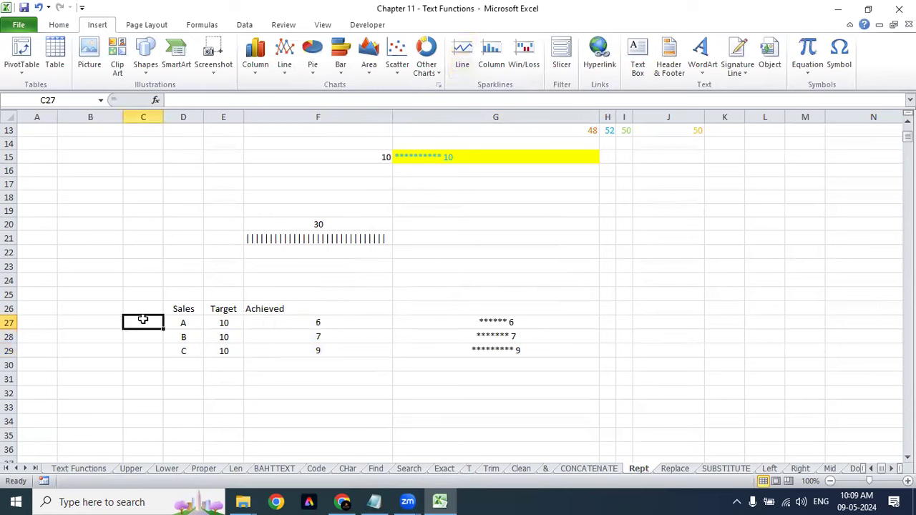
click(462, 51)
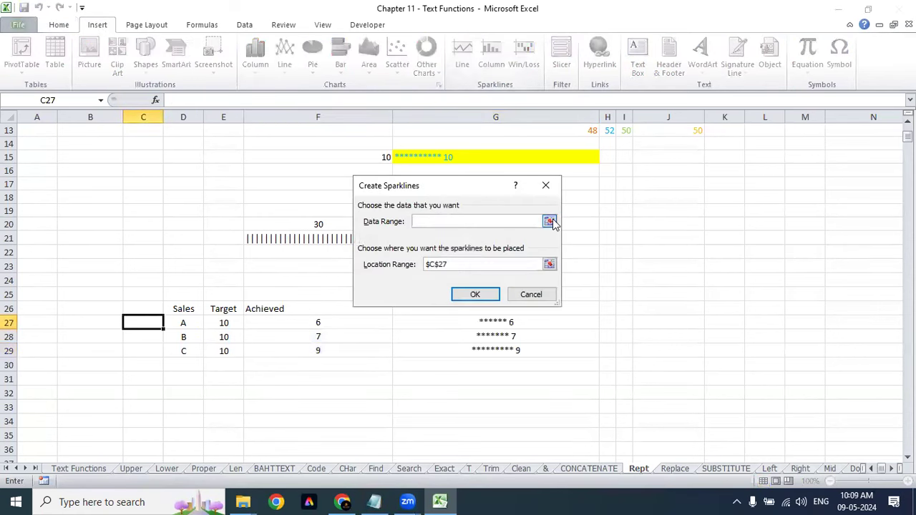
click(550, 222)
click(341, 322)
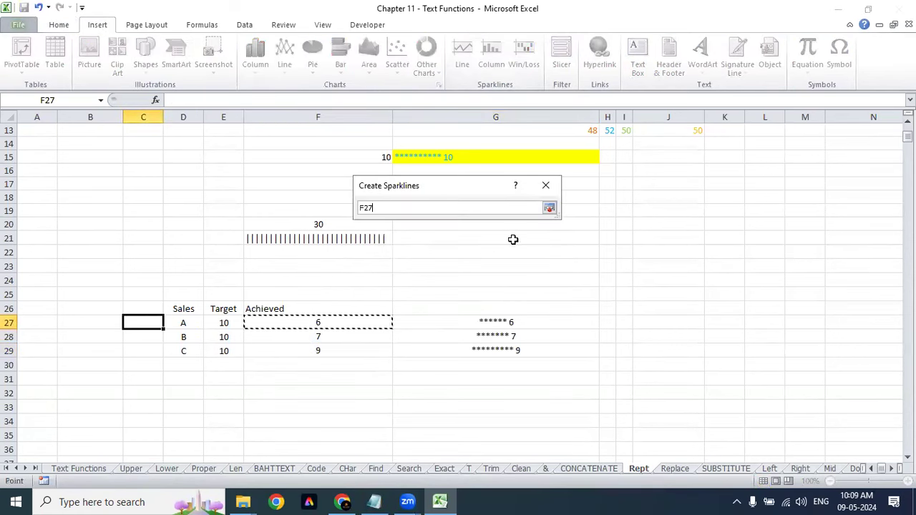
click(549, 209)
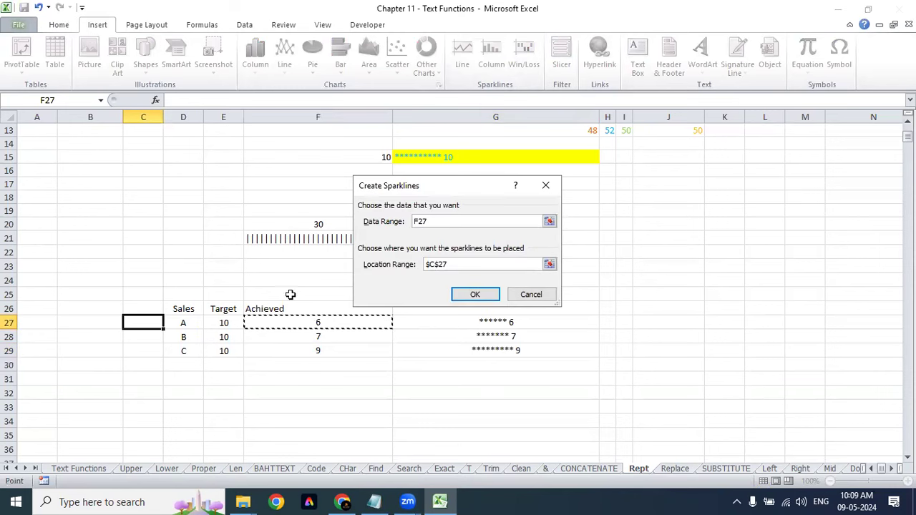
click(469, 295)
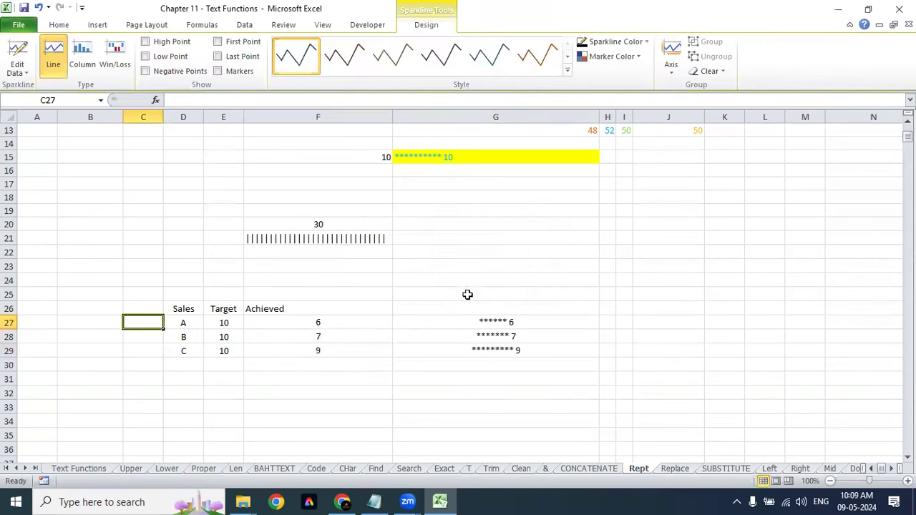
click(159, 350)
click(152, 323)
click(294, 324)
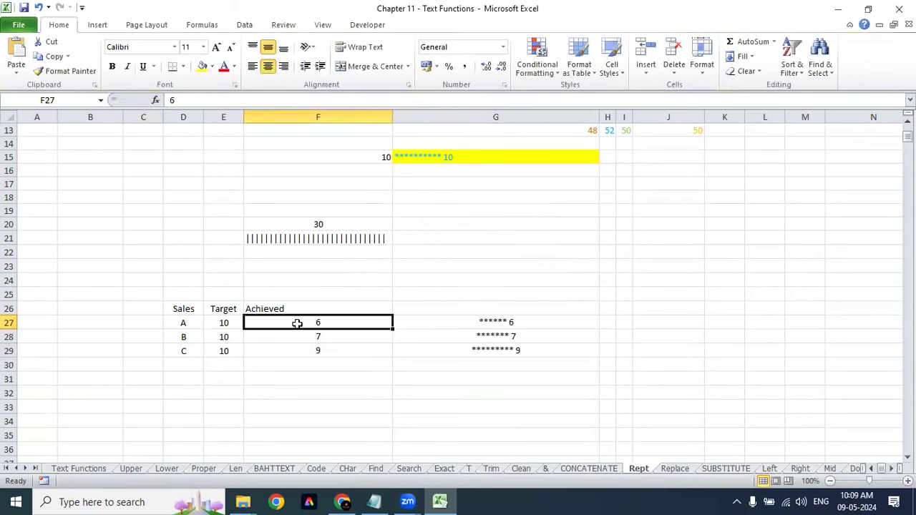
Step: Apply Blue Data Bar (Gradient Fill) conditional formatting to the Achieved values 6, 7, 9
drag(176, 306, 327, 349)
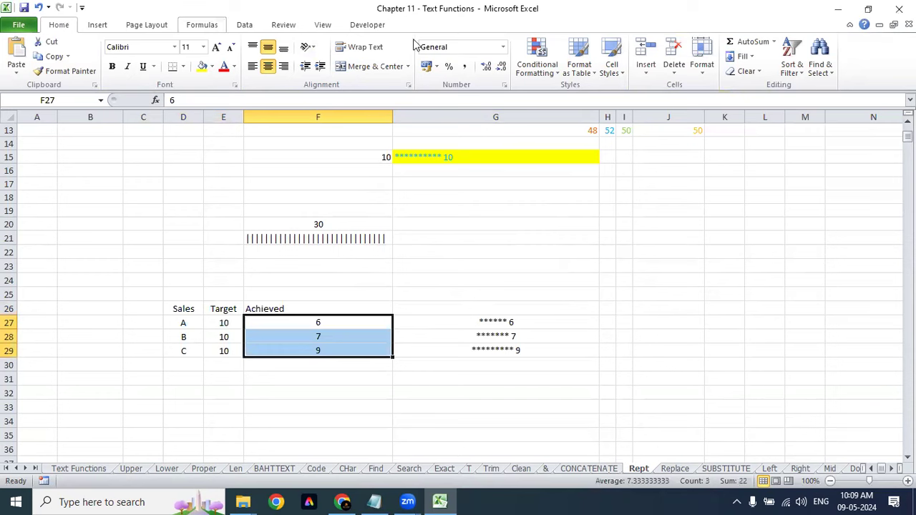
click(547, 71)
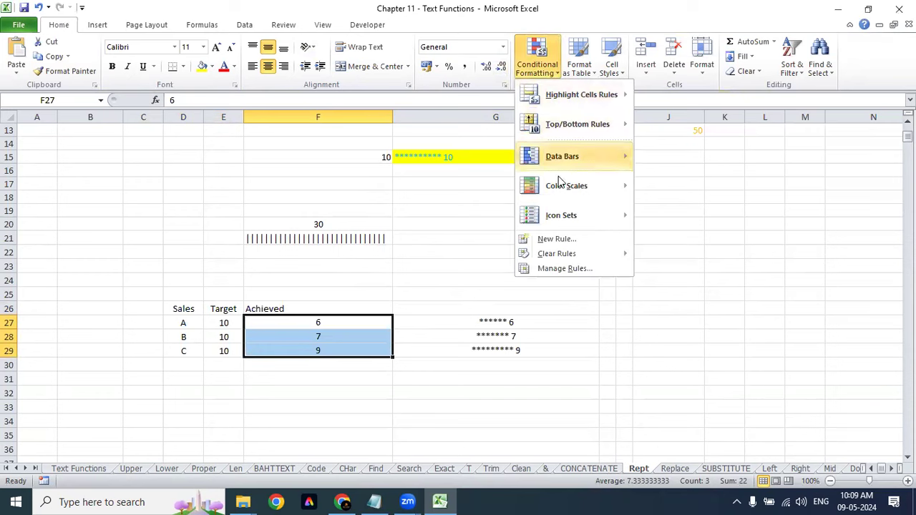
mouse_move(590, 201)
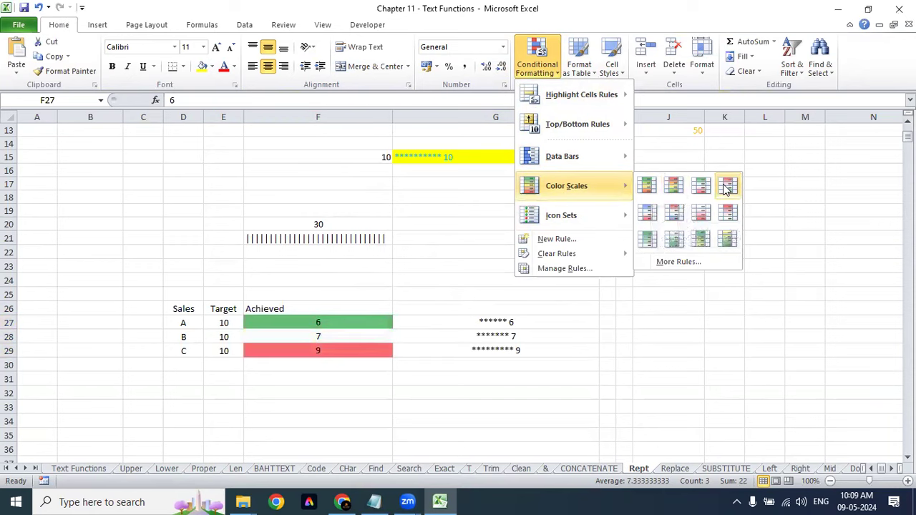
mouse_move(558, 157)
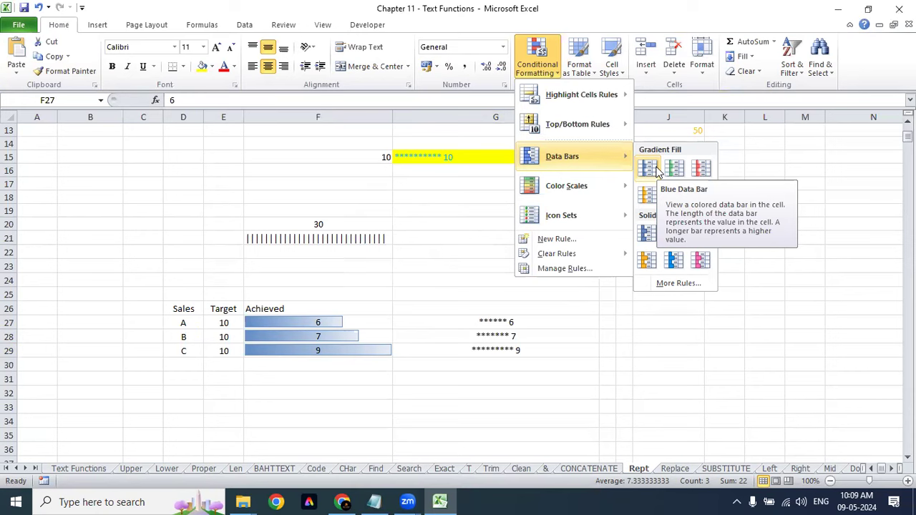
click(657, 170)
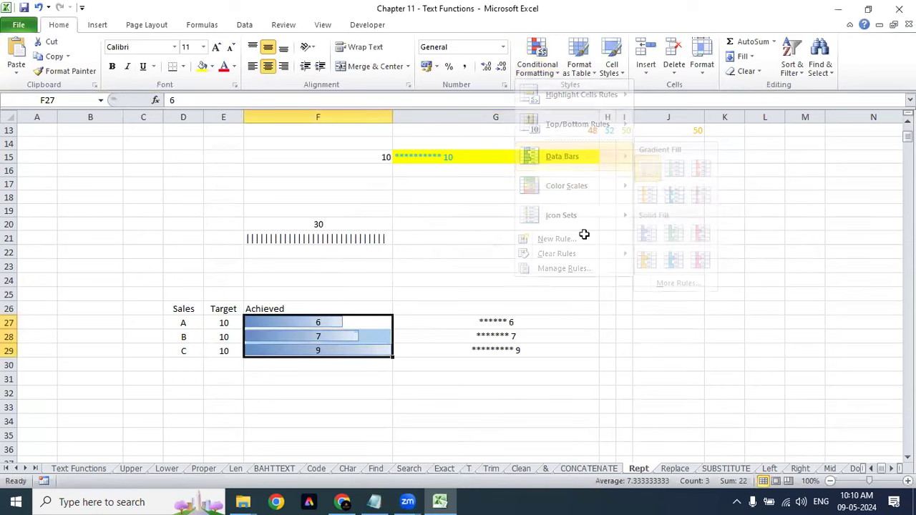
click(470, 278)
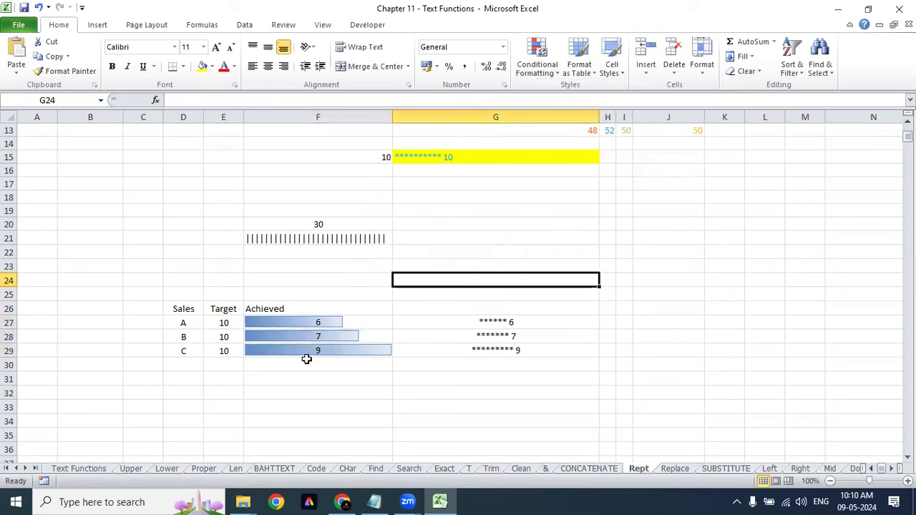
Step: Right-align and bold the Achieved values, then narrow column F around the data bars
drag(329, 317, 327, 348)
click(283, 66)
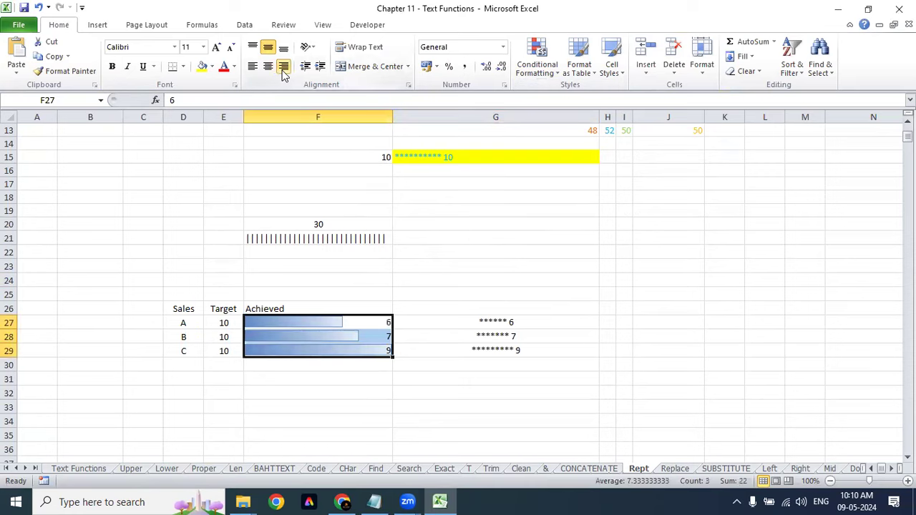
click(523, 248)
drag(387, 324, 384, 347)
key(ctrl+b)
click(571, 237)
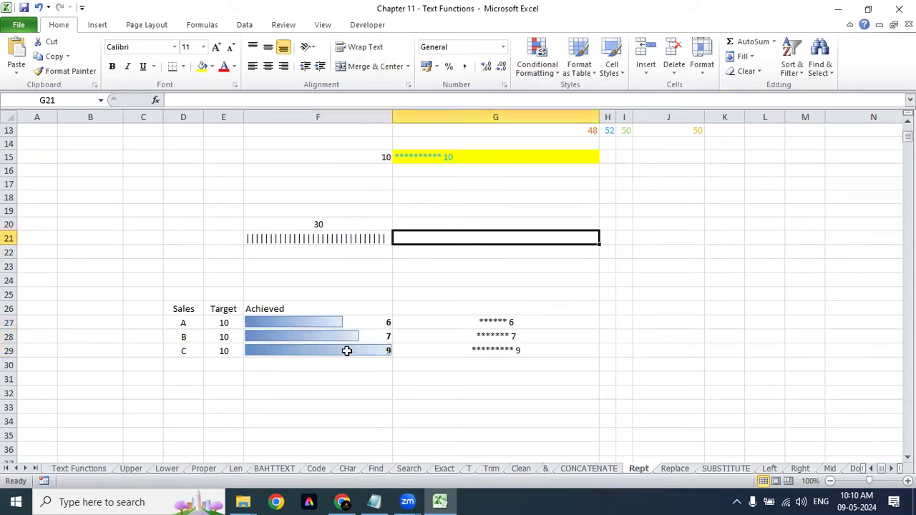
drag(393, 118, 306, 111)
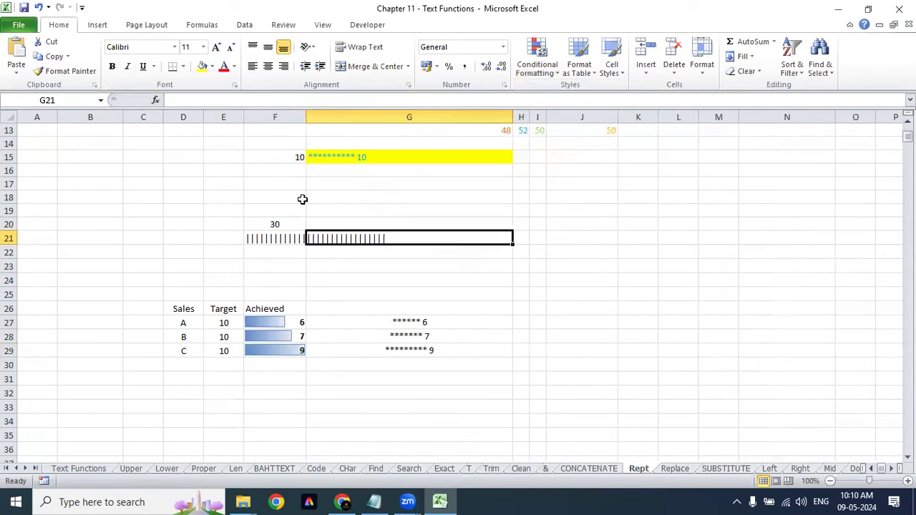
Step: Change B's Achieved value in F28 to 10 and select the D26:F29 table
click(298, 354)
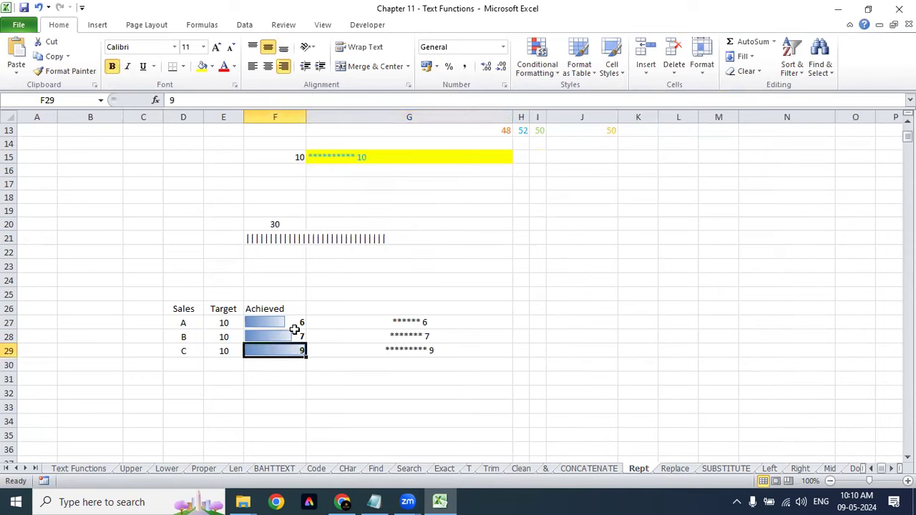
click(296, 335)
text(10)
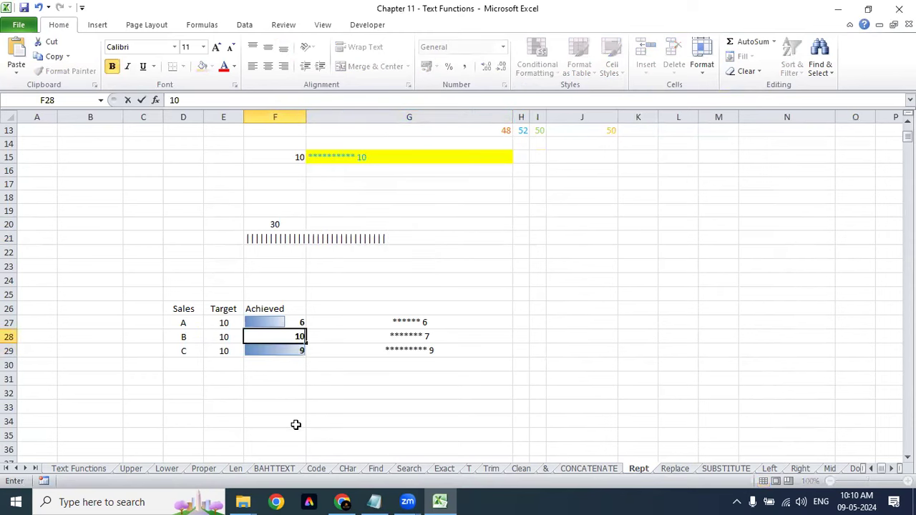
key(Return)
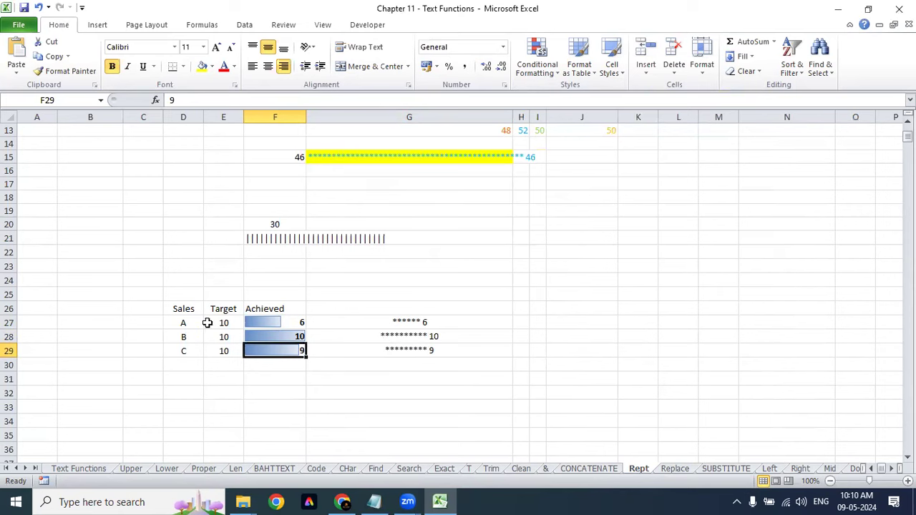
drag(180, 308, 296, 351)
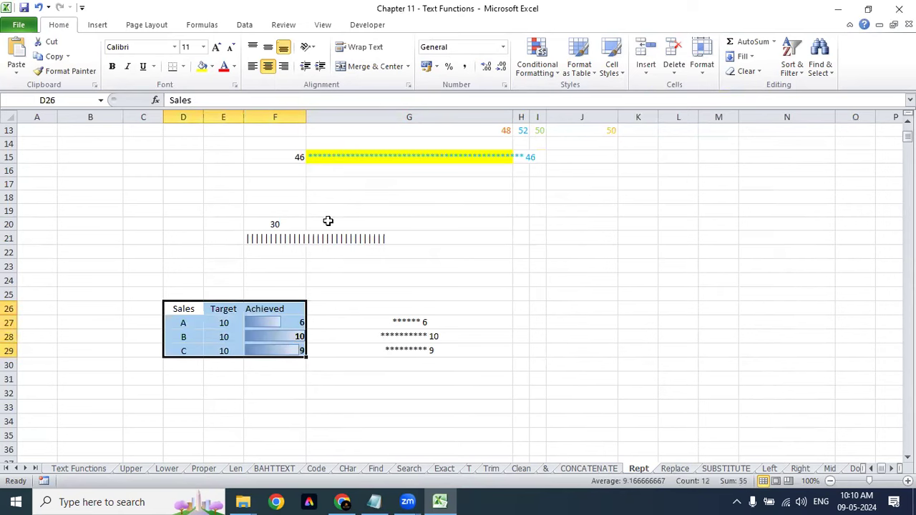
click(97, 25)
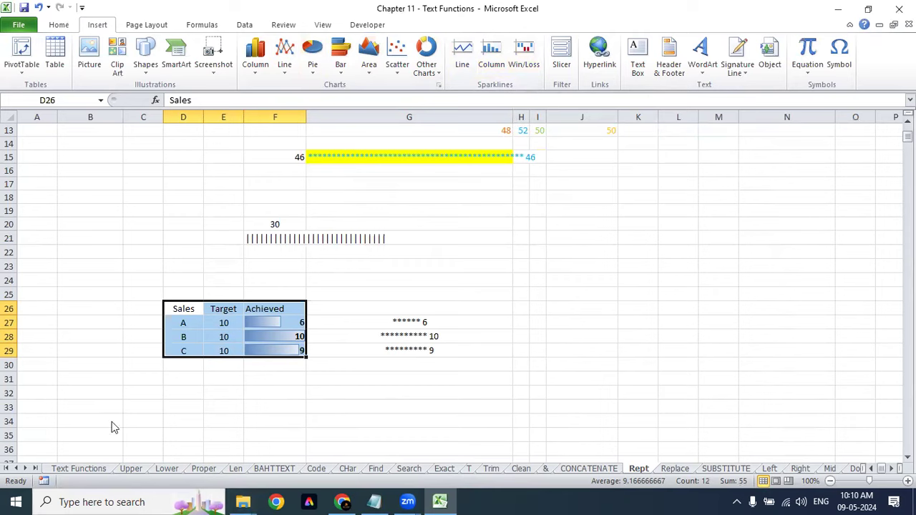
Step: Switch to the Replace sheet and look over the names in B16:B18
click(674, 469)
click(337, 317)
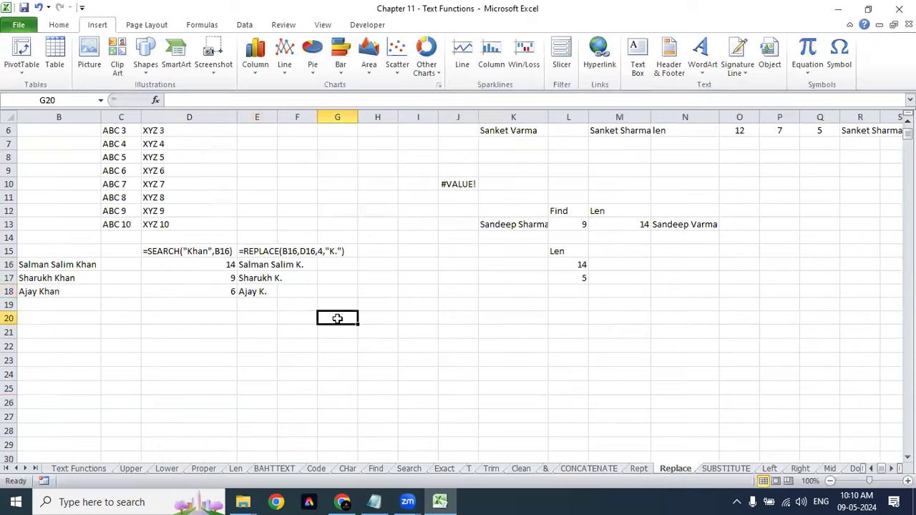
scroll(338, 319, up, 2)
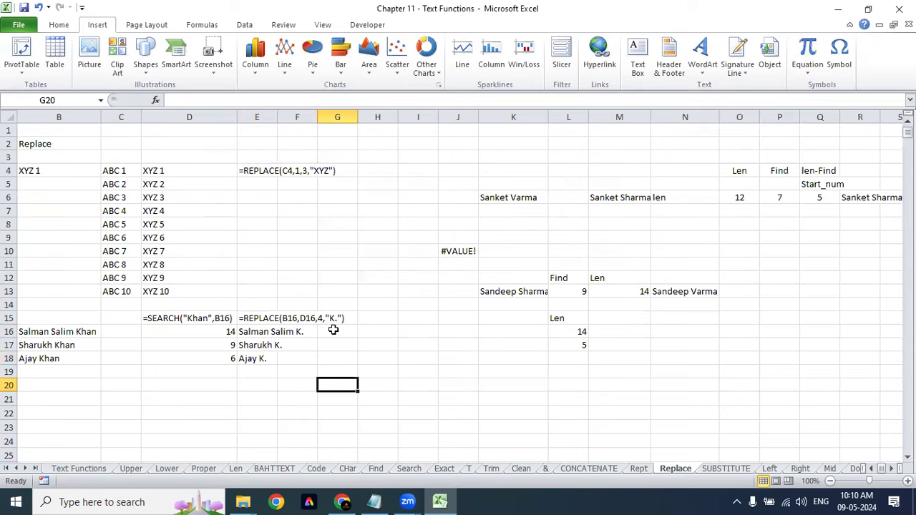
drag(70, 331, 71, 358)
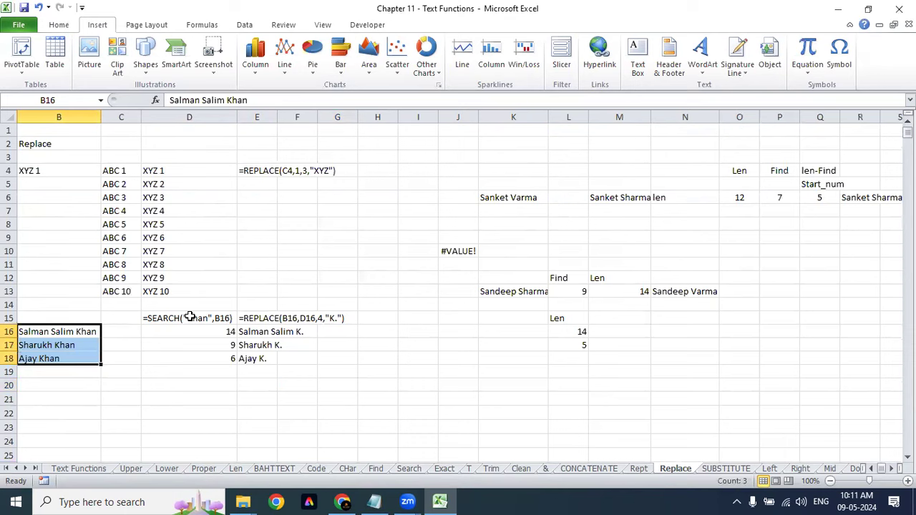
click(190, 317)
Step: Autofit column E to its REPLACE formula and widen column F
double_click(276, 118)
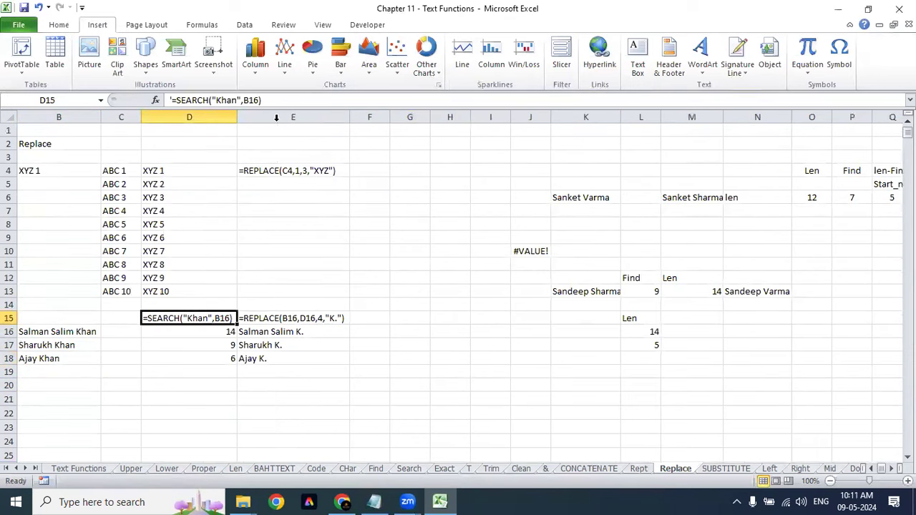
click(395, 317)
click(363, 317)
drag(386, 118, 420, 118)
click(427, 369)
click(398, 306)
click(399, 327)
click(399, 315)
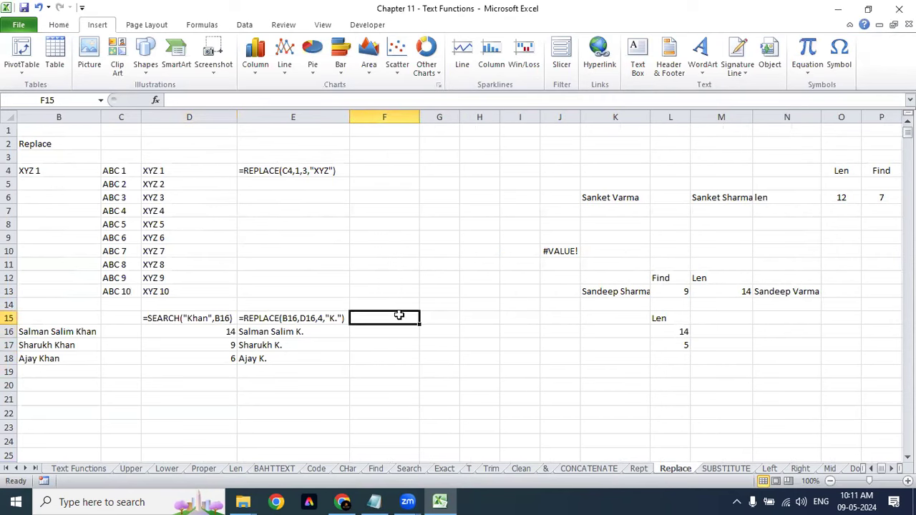
Step: In F16, start a REPLACE formula with "Khan" as its first argument
key(Down)
text(=)
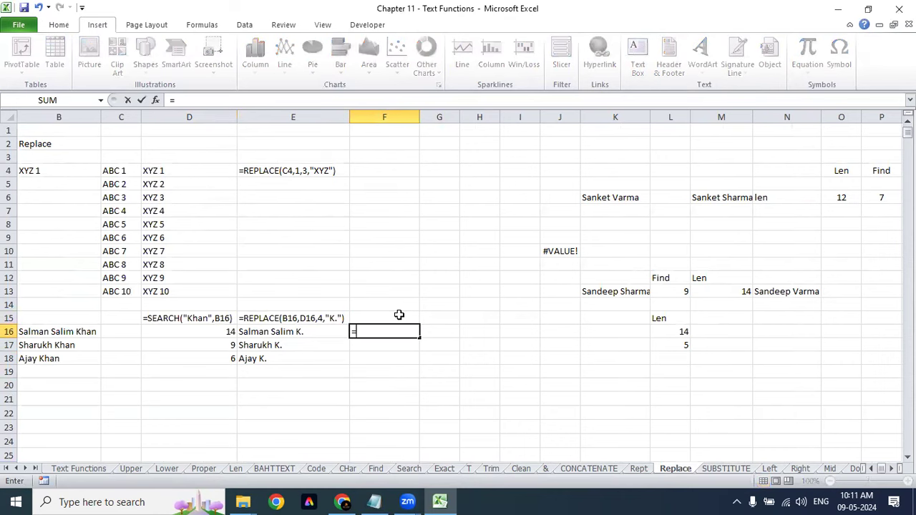
text(repl)
key(Tab)
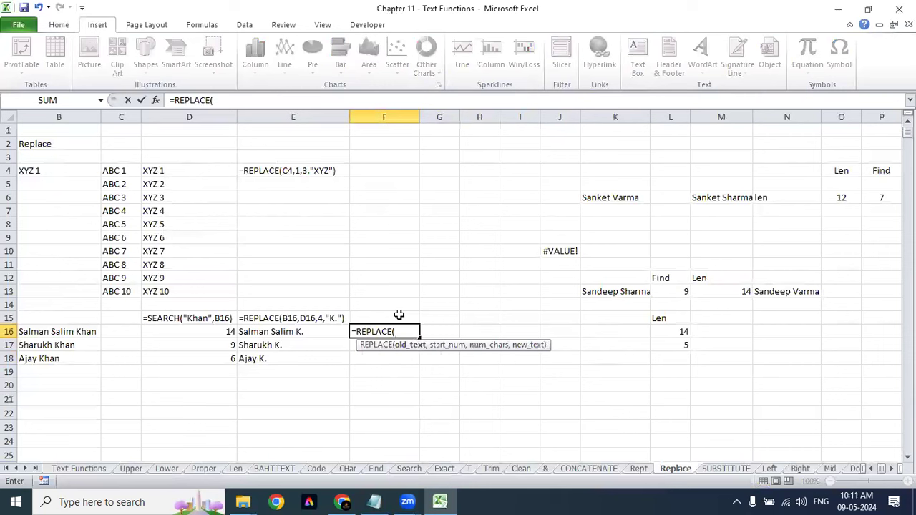
text("")
click(401, 330)
text(Ka)
key(BackSpace)
text(han)
key(Right)
text(,)
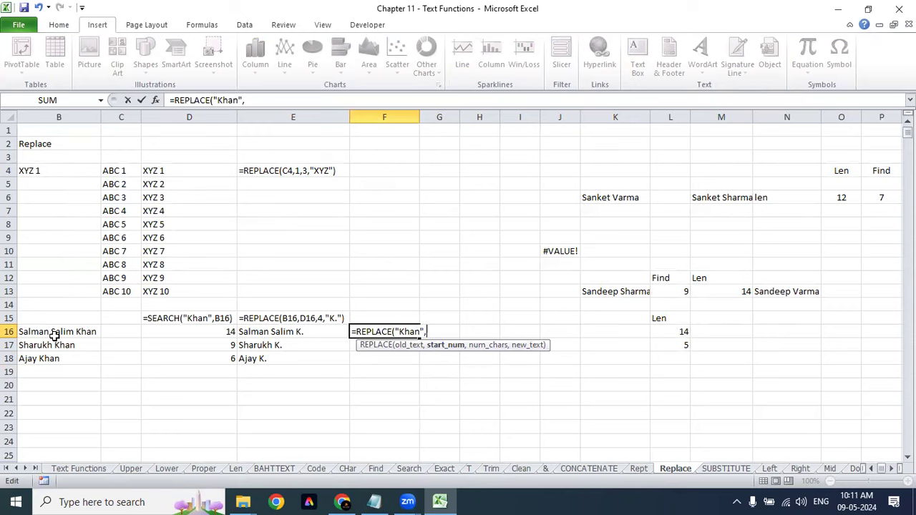
Step: Swap the "Khan" argument for cell B16 as REPLACE's old text
key(BackSpace)
key(BackSpace)
key(BackSpace)
key(BackSpace)
key(BackSpace)
key(BackSpace)
key(BackSpace)
click(54, 334)
text(,)
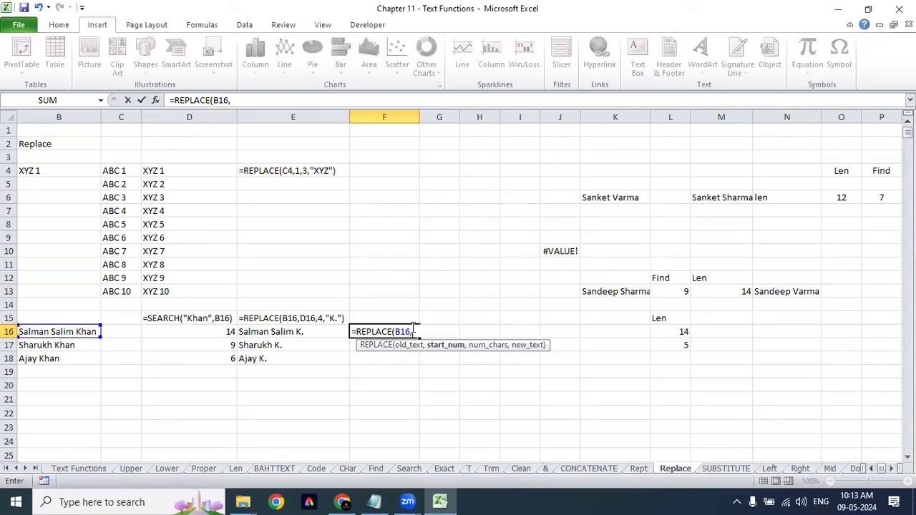
Step: Add FIND("K",B16) as the REPLACE start position
text(Find)
key(Tab)
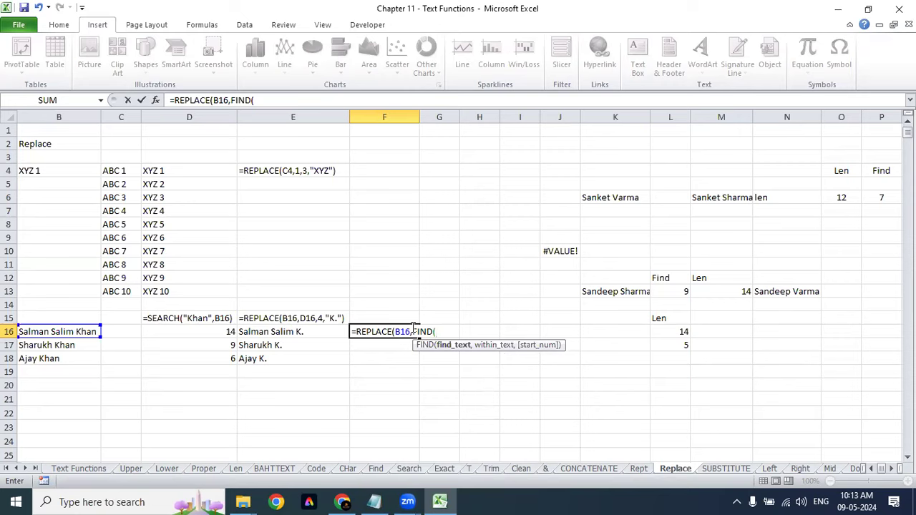
text("")
key(XF86AudioLowerVolume)
key(F2)
key(Left)
text(K",)
click(81, 332)
text(,)
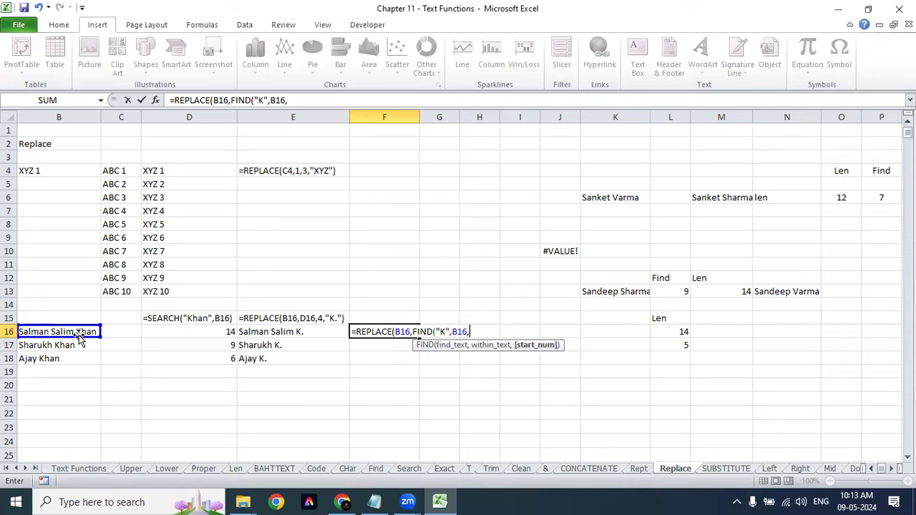
key(BackSpace)
Step: Finish with 4 characters replaced by "K" and commit the formula in F16
text(),)
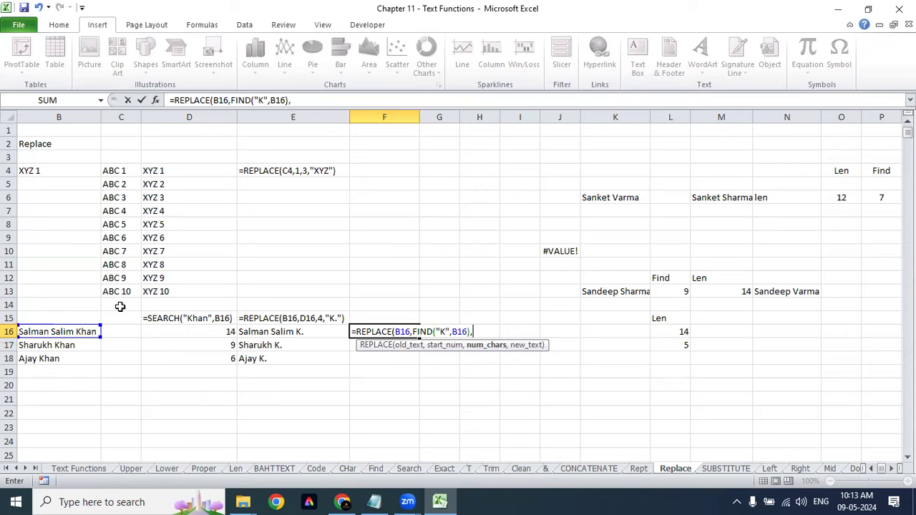
text(4,"")
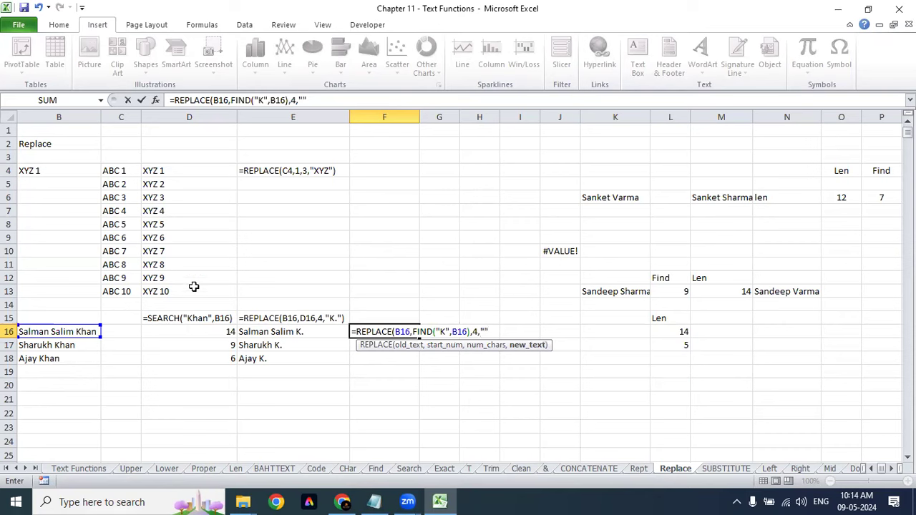
text(K)
text())
key(Return)
key(Up)
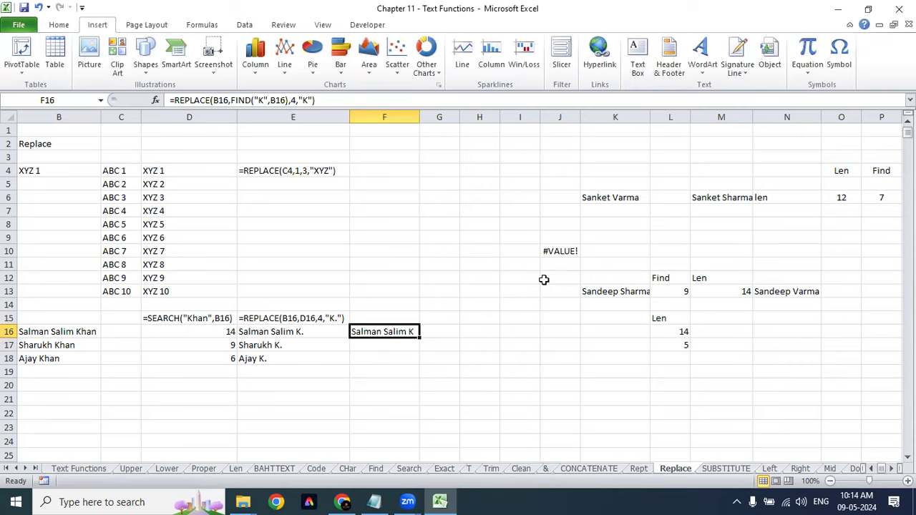
Step: Review F16's REPLACE arguments (B16, FIND start, 4) without changing the formula
double_click(382, 331)
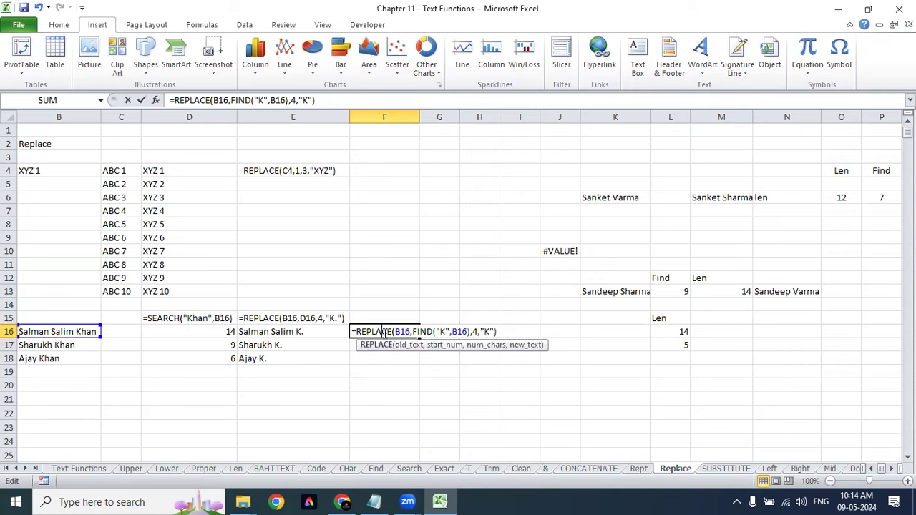
click(408, 346)
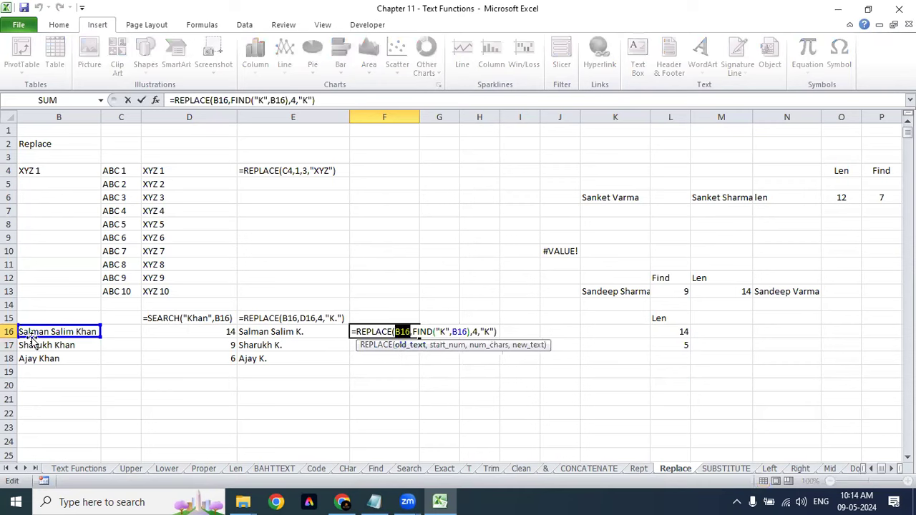
click(447, 345)
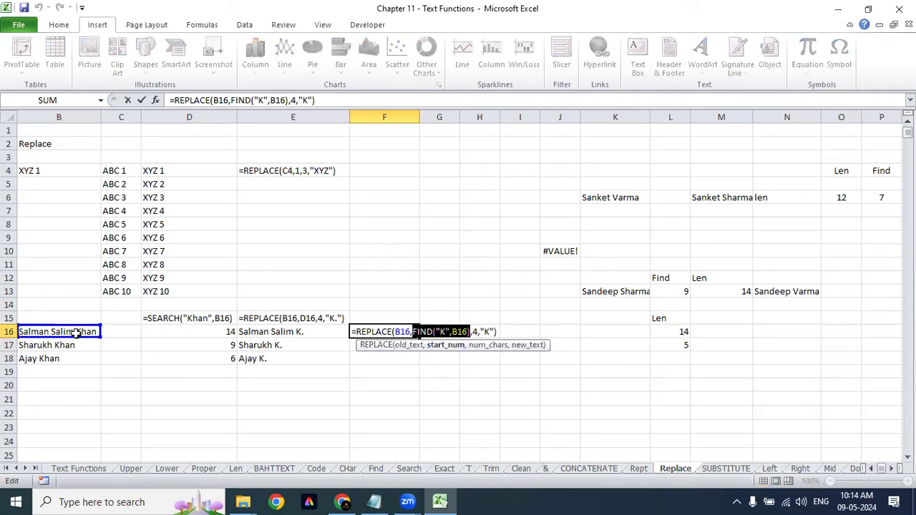
click(491, 342)
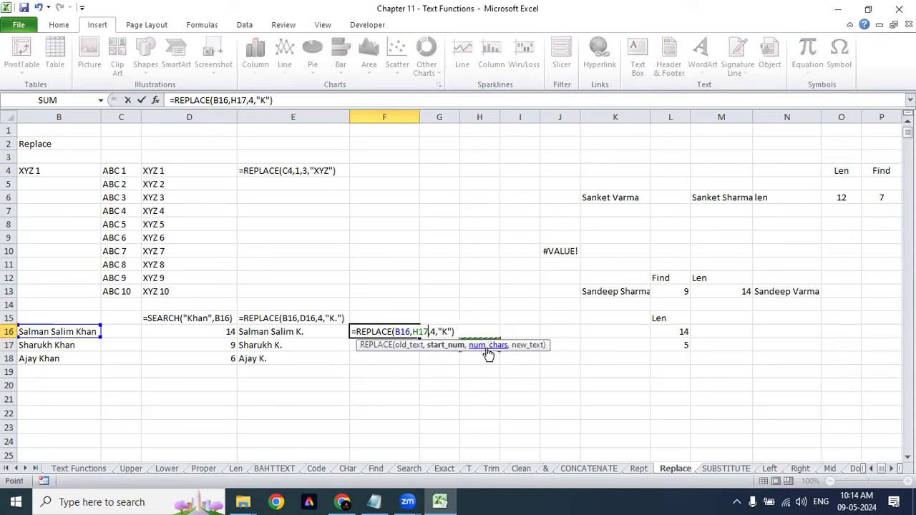
key(Escape)
double_click(413, 335)
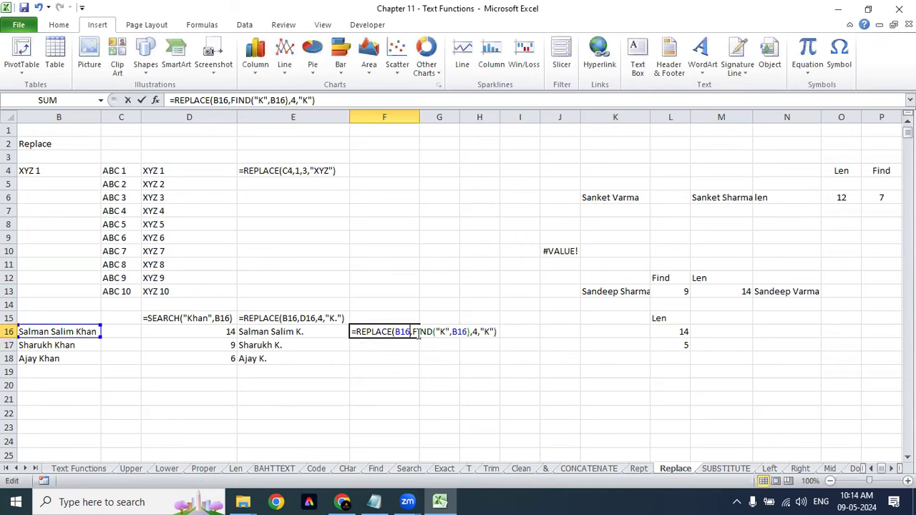
double_click(474, 331)
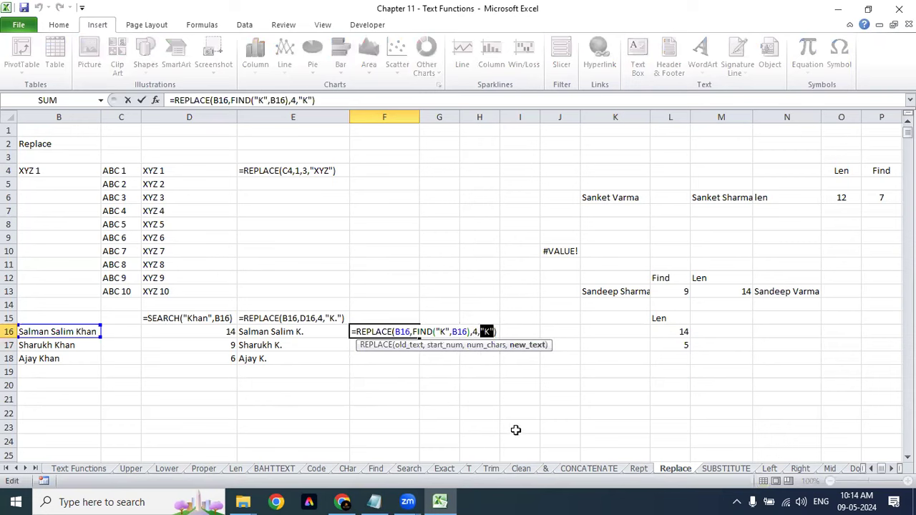
key(Escape)
Step: Fill the F16 formula down into F17 and F18 with Ctrl+D
click(409, 345)
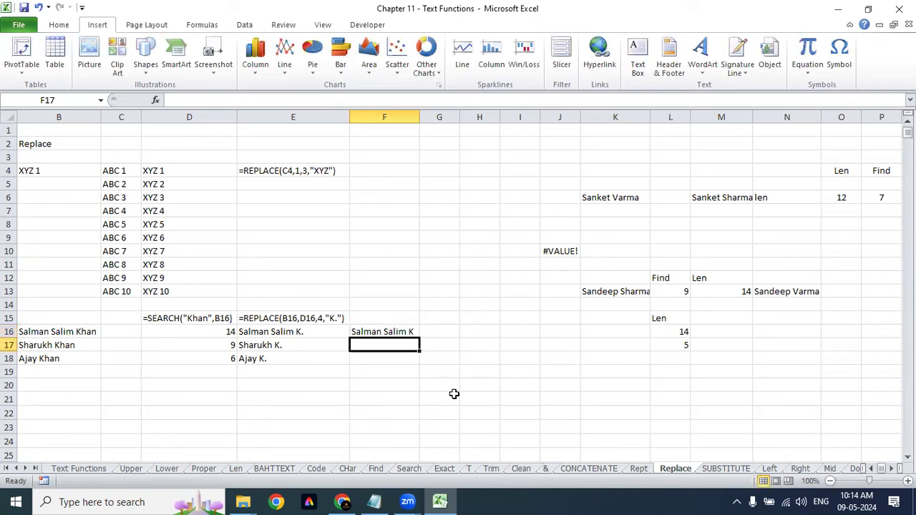
key(ctrl+d)
click(400, 356)
key(ctrl+d)
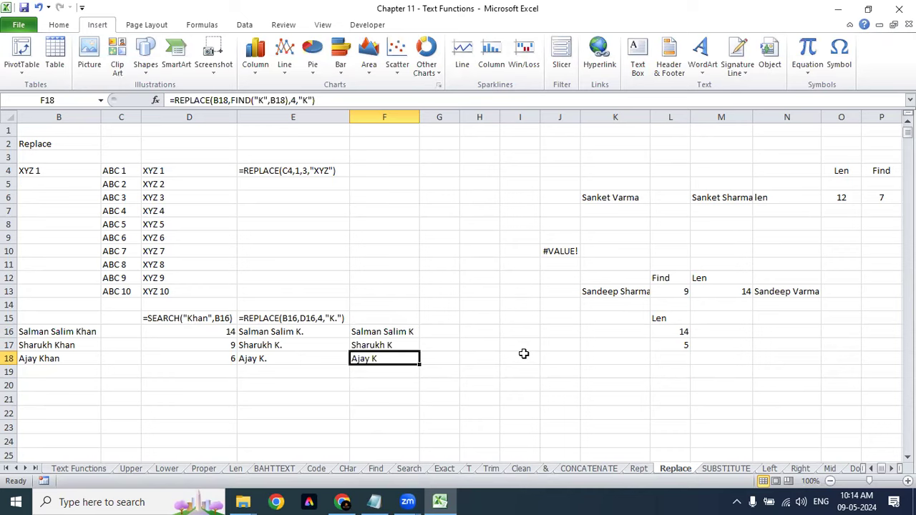
Step: Widen column G
key(Up)
key(Up)
key(Up)
key(Right)
key(Down)
drag(462, 119, 556, 127)
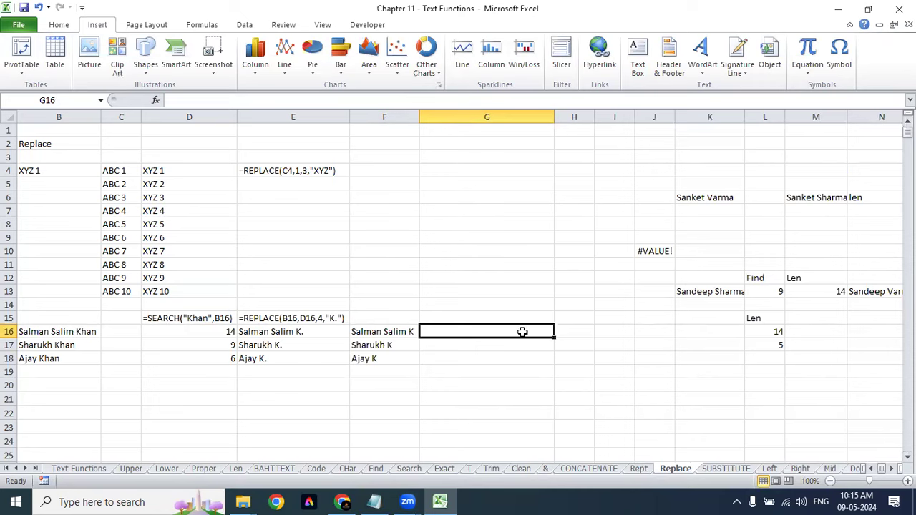
Step: Review F16's REPLACE/FIND formula without changing it
key(Left)
key(Right)
key(Left)
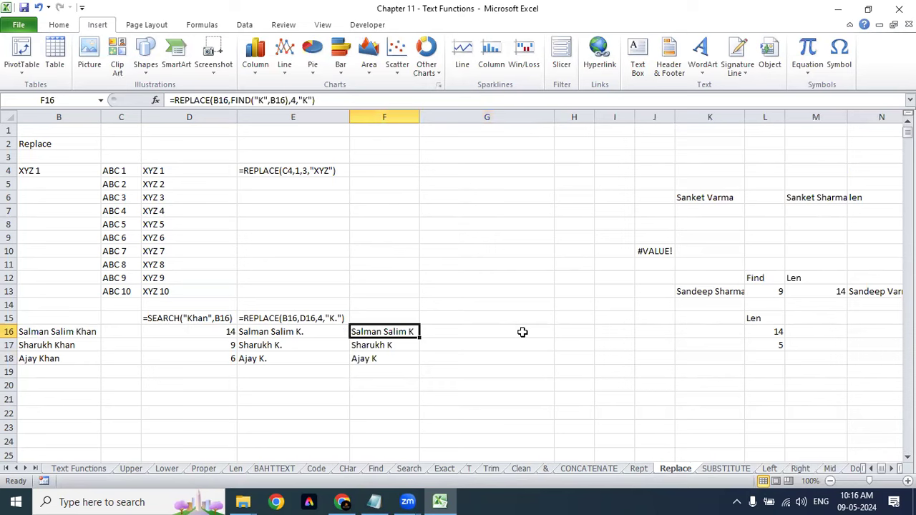
click(297, 99)
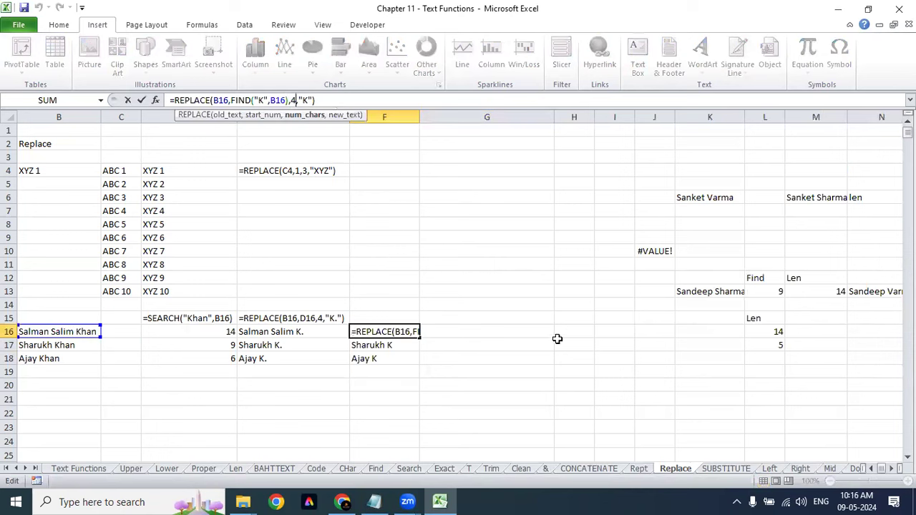
key(Escape)
click(486, 330)
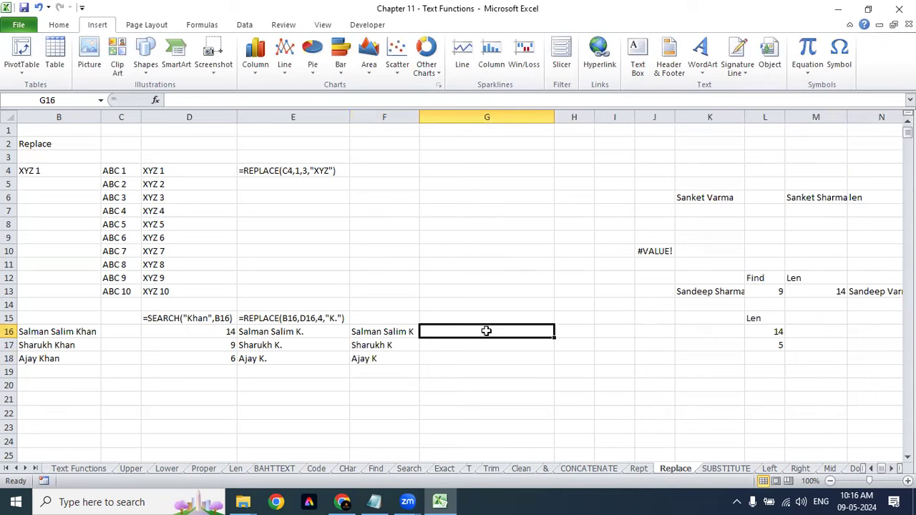
click(408, 334)
key(Down)
key(Down)
click(406, 328)
key(ctrl+Up)
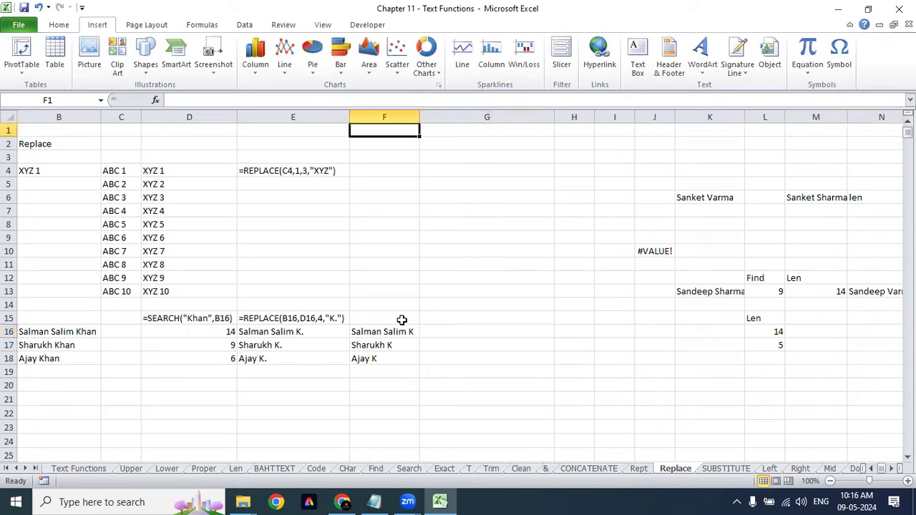
Step: Copy =REPLACE(B16,FIND("K",B16) from F16's formula and paste it into G16
double_click(404, 329)
drag(170, 101, 288, 100)
key(ctrl+c)
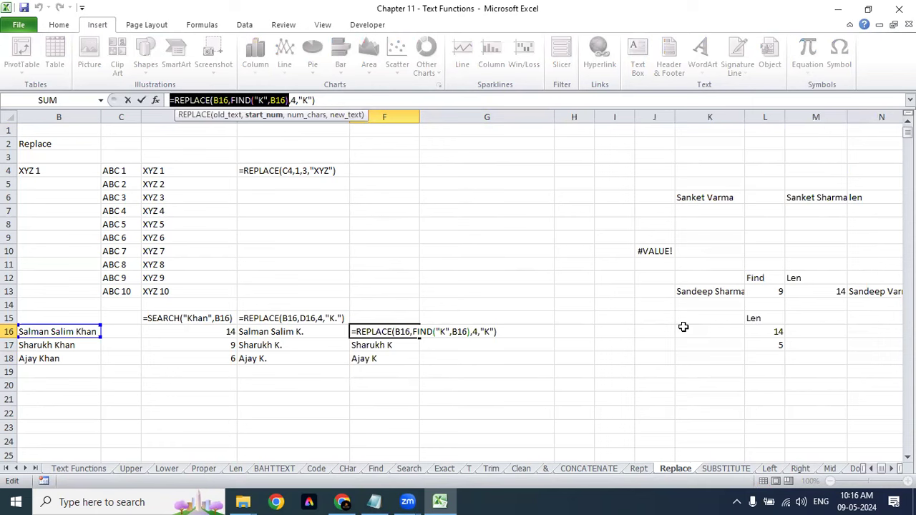
key(Escape)
click(501, 334)
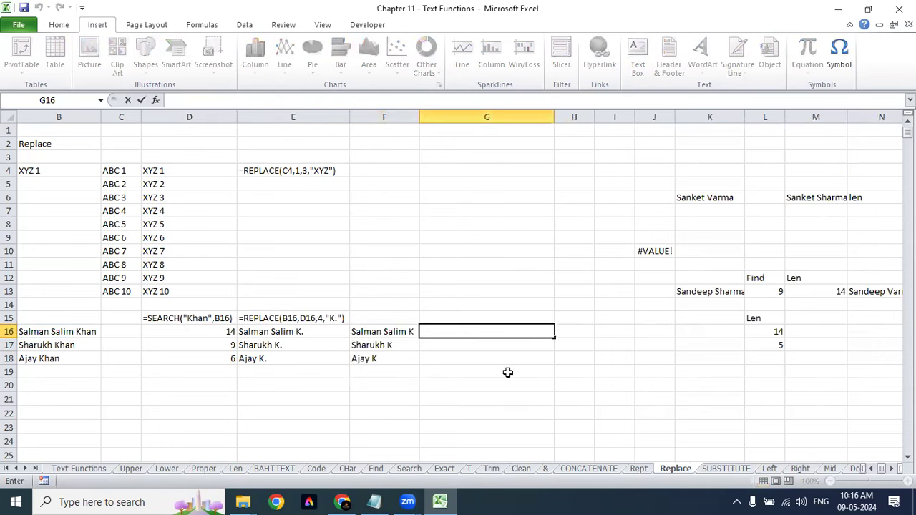
key(ctrl+v)
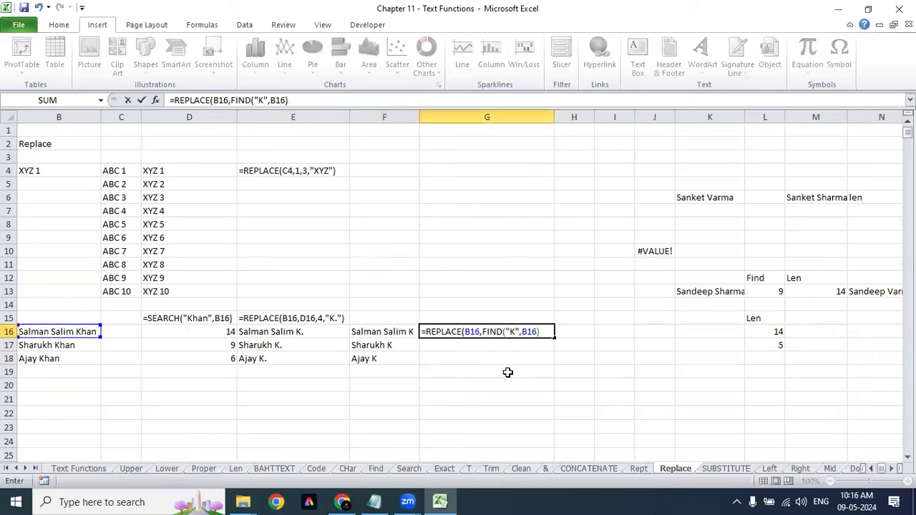
Step: Extend G16's formula with a trial ,RIGHT(B16,Len continuation
text(,)
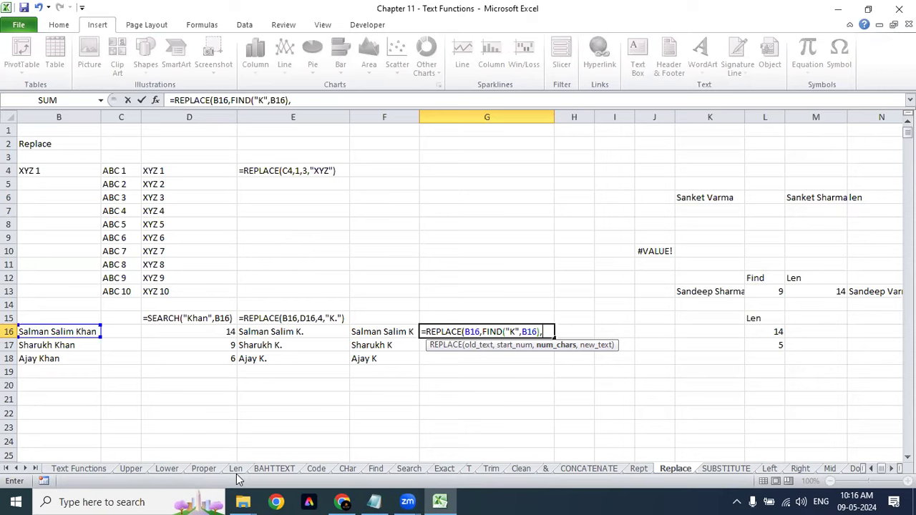
text(right)
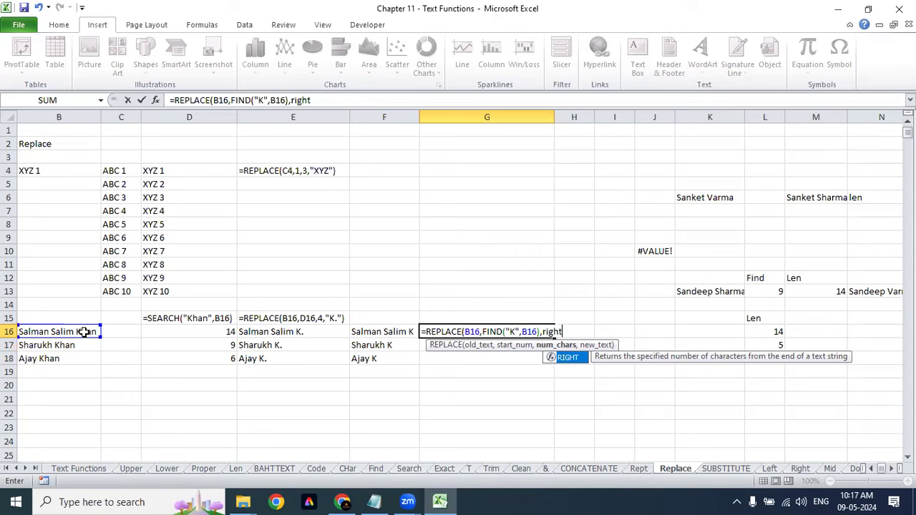
key(Tab)
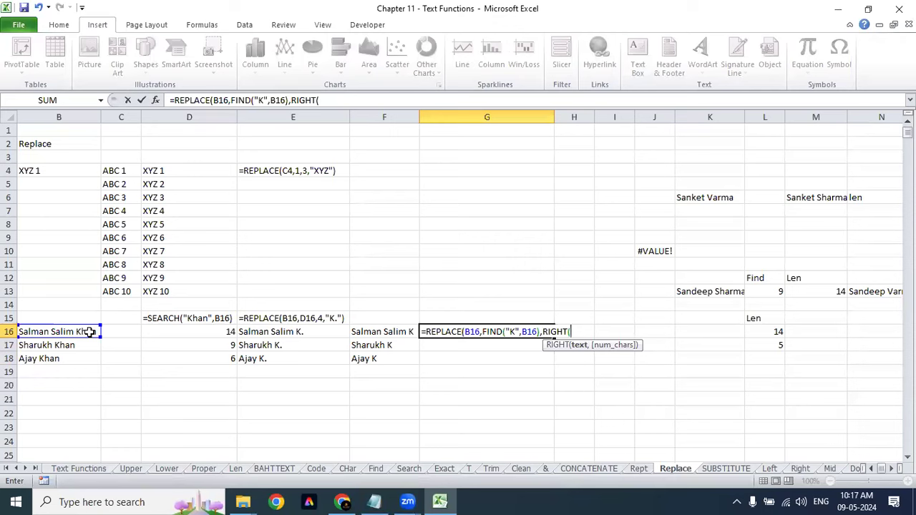
click(88, 332)
text(,)
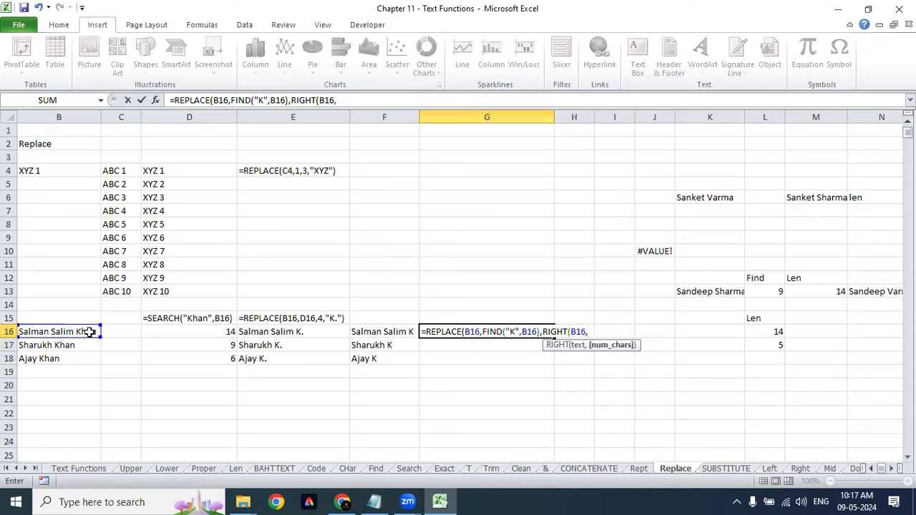
text(len)
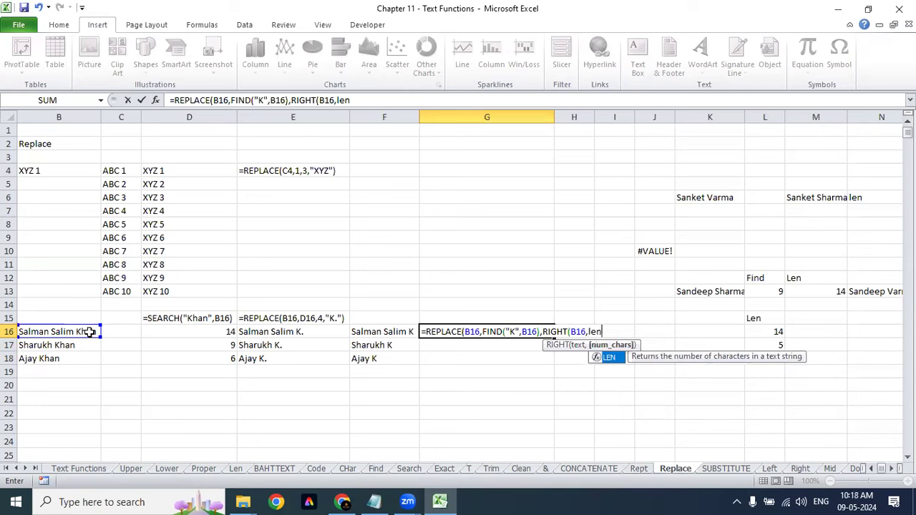
text(\)
key(BackSpace)
key(BackSpace)
key(BackSpace)
key(BackSpace)
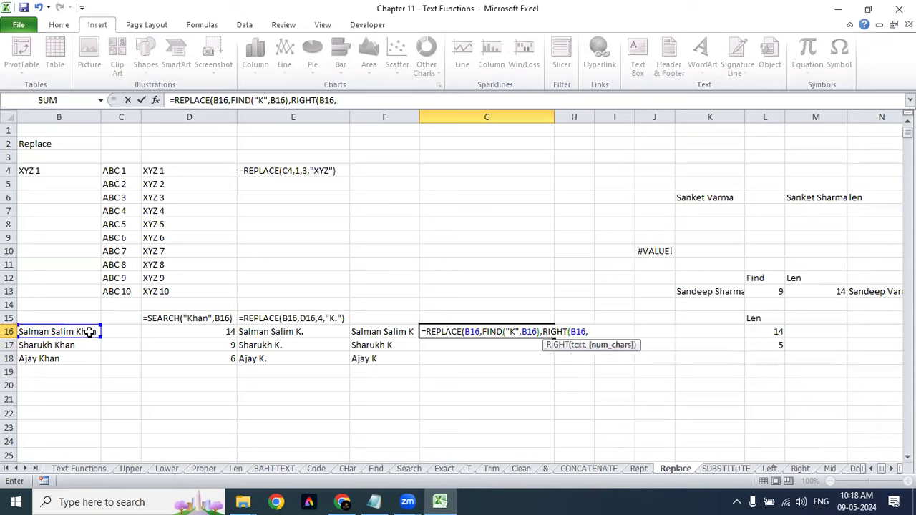
text(Len)
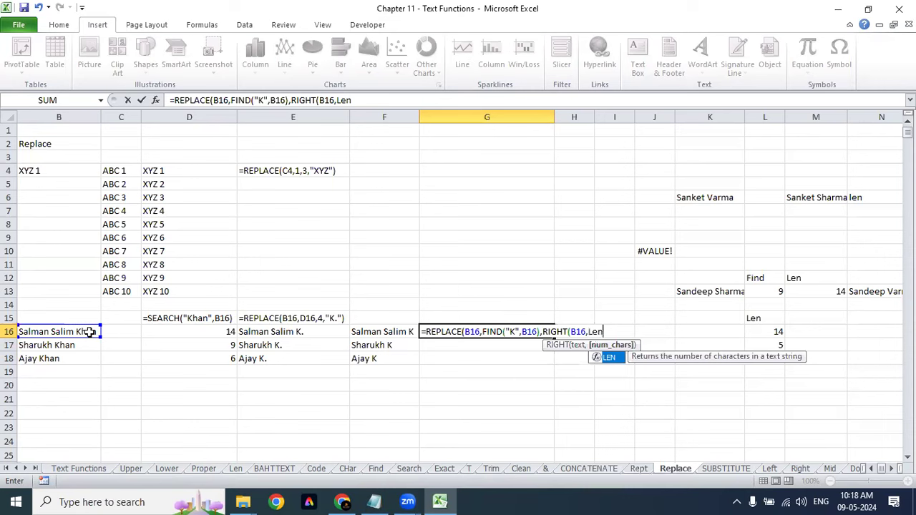
Step: Remove the RIGHT part and leave G16 with the unfinished =REPLACE(B16,FIND("K",B16)
key(BackSpace)
key(BackSpace)
key(BackSpace)
key(BackSpace)
key(BackSpace)
key(BackSpace)
key(BackSpace)
key(BackSpace)
key(BackSpace)
key(BackSpace)
key(BackSpace)
key(BackSpace)
key(BackSpace)
key(BackSpace)
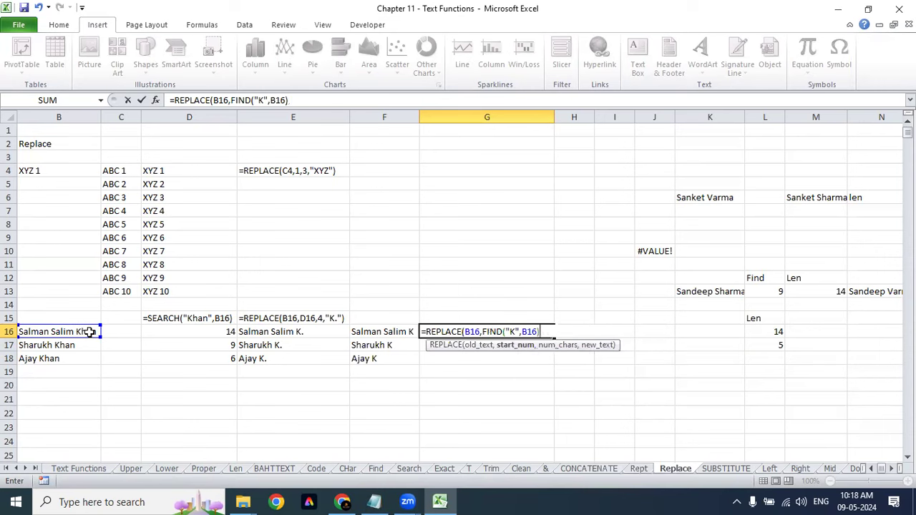
key(Return)
key(Return)
key(Left)
key(Left)
key(Left)
key(Left)
key(Left)
key(Left)
key(Left)
key(Left)
key(Left)
key(Left)
key(Left)
key(Left)
key(Left)
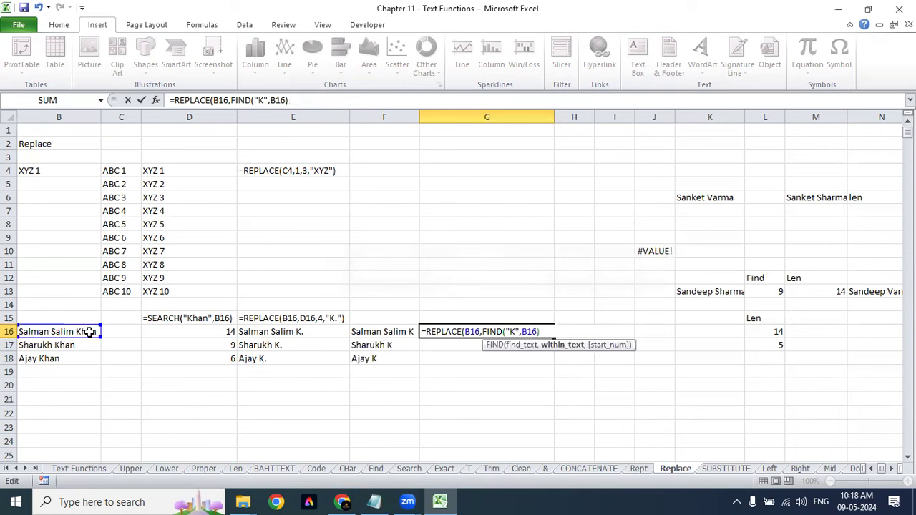
key(Escape)
key(Escape)
key(Down)
key(Up)
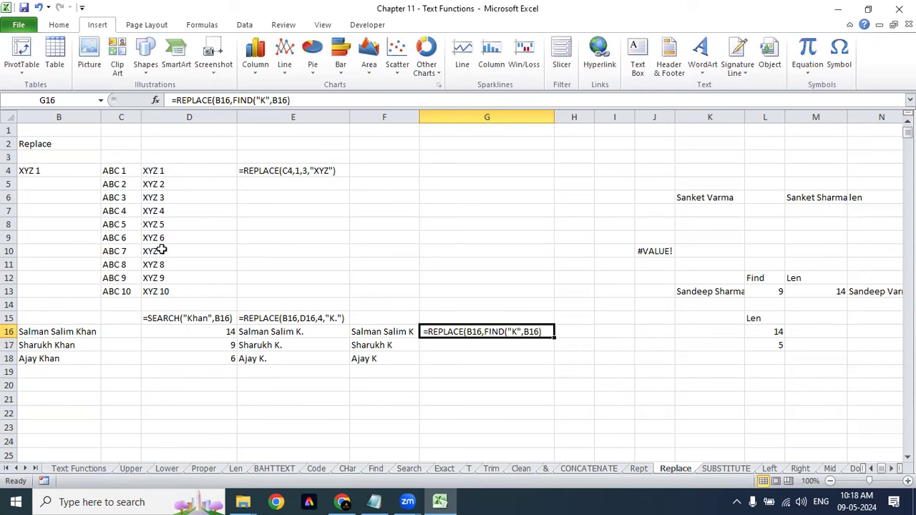
Step: Switch to the SUBSTITUTE sheet and look over its examples
click(722, 471)
click(267, 251)
click(190, 252)
click(191, 225)
click(203, 182)
click(258, 132)
click(276, 207)
Step: Look over the SUBSTITUTE and Case Sensitive examples in column C
click(139, 157)
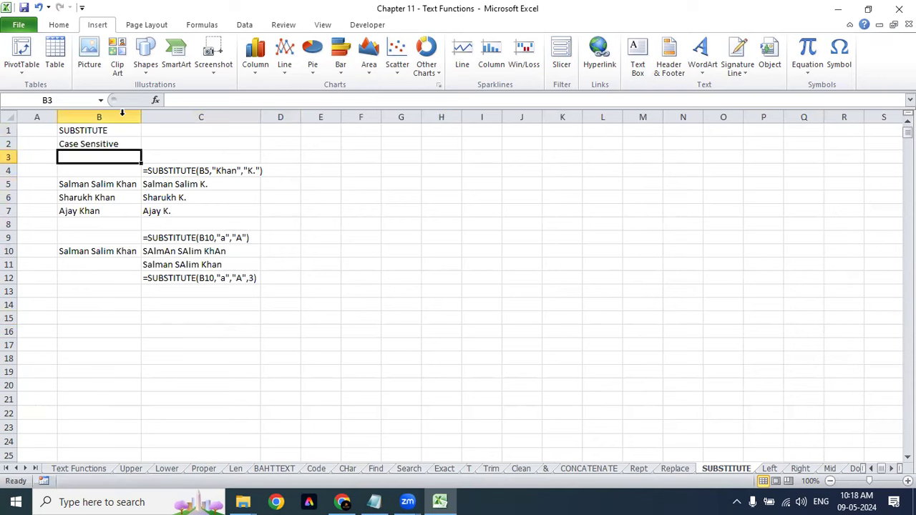
drag(116, 131, 117, 141)
click(179, 207)
click(196, 172)
click(199, 215)
click(194, 237)
click(192, 278)
click(311, 278)
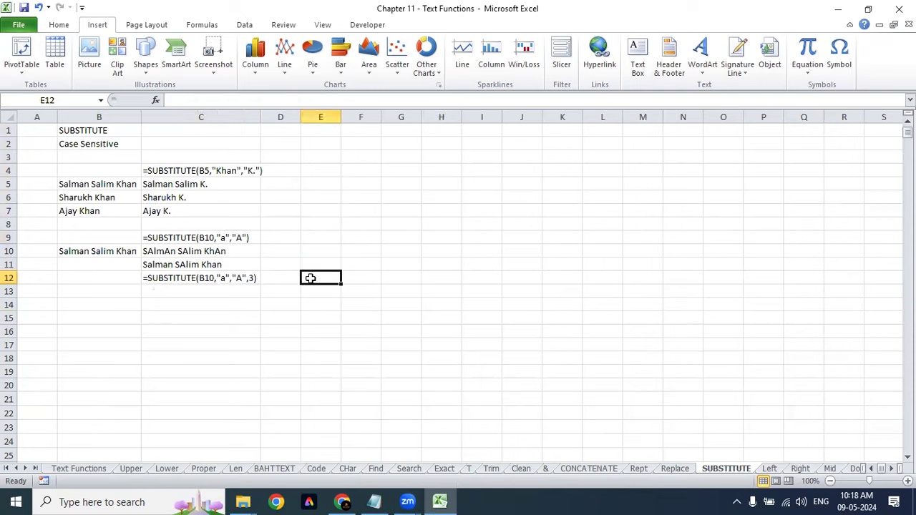
Step: Enter =SUBSTITUTE(B10,"a","A") in E9 to capitalise every a
click(328, 238)
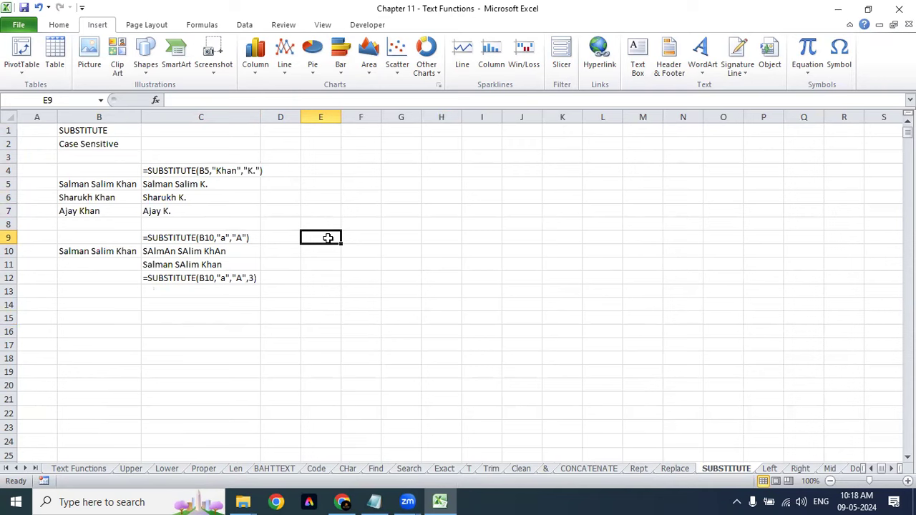
text(=sub)
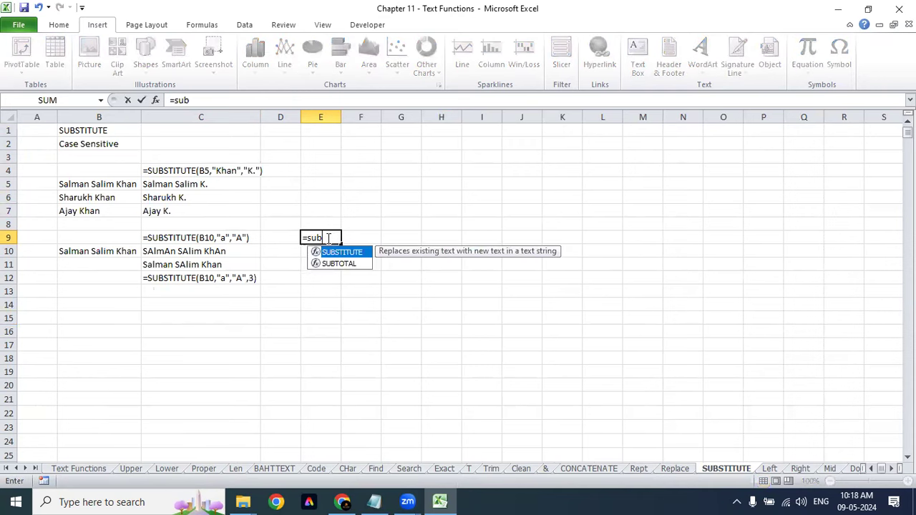
key(Tab)
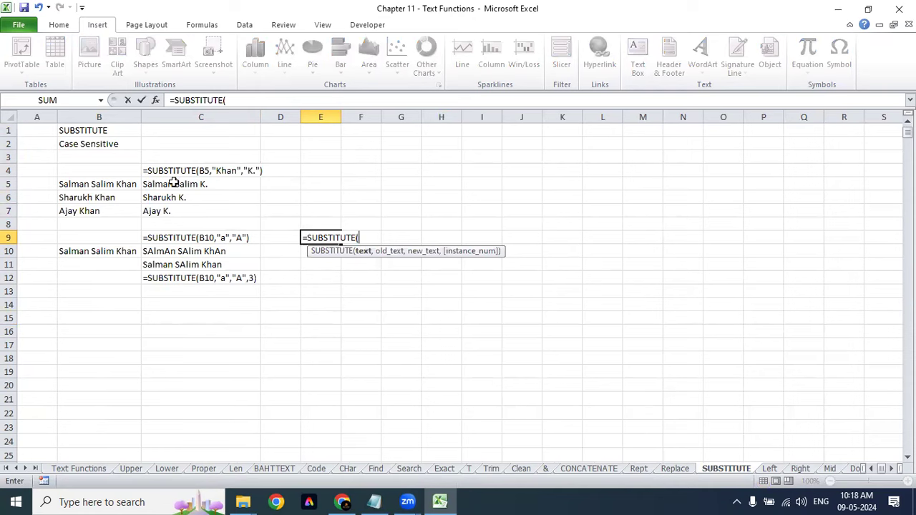
click(102, 250)
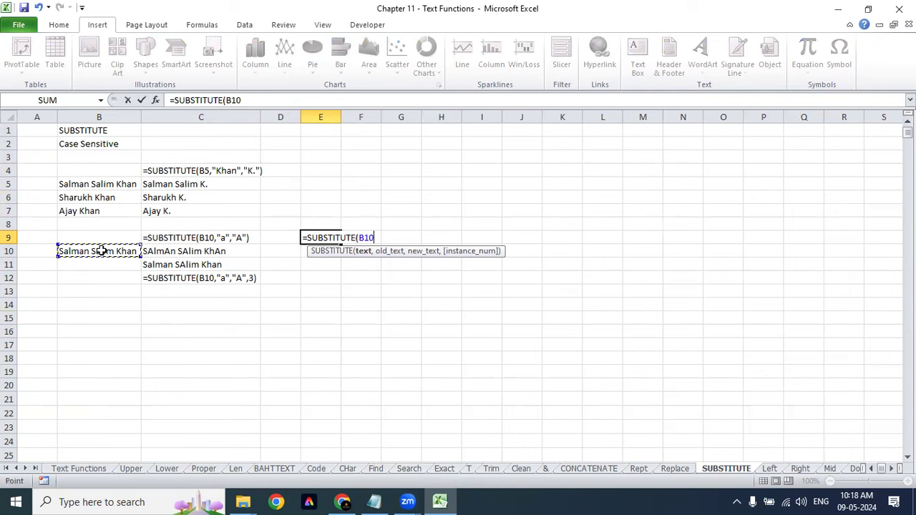
text(,"")
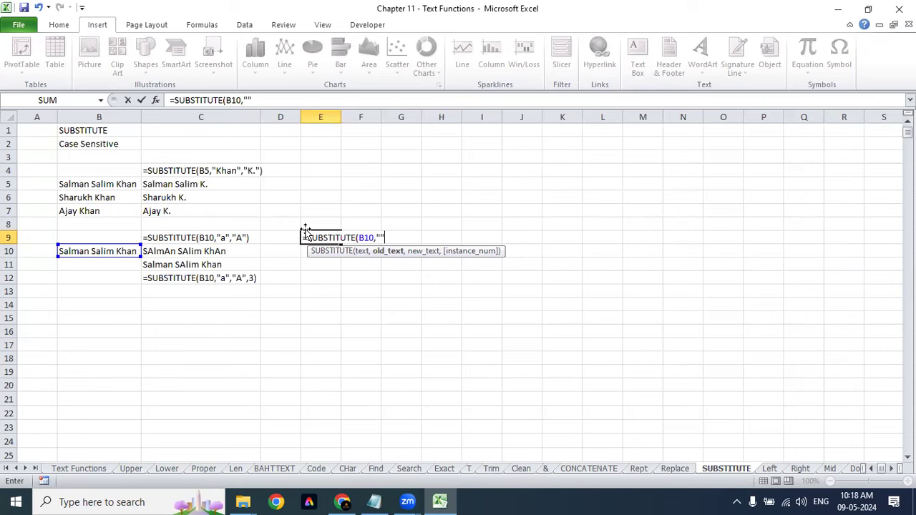
click(381, 237)
key(BackSpace)
text(a")
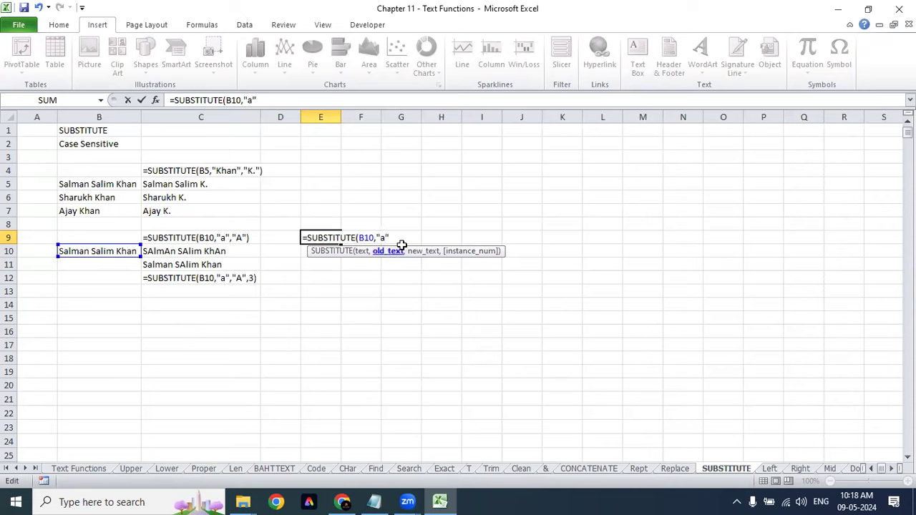
text(,"")
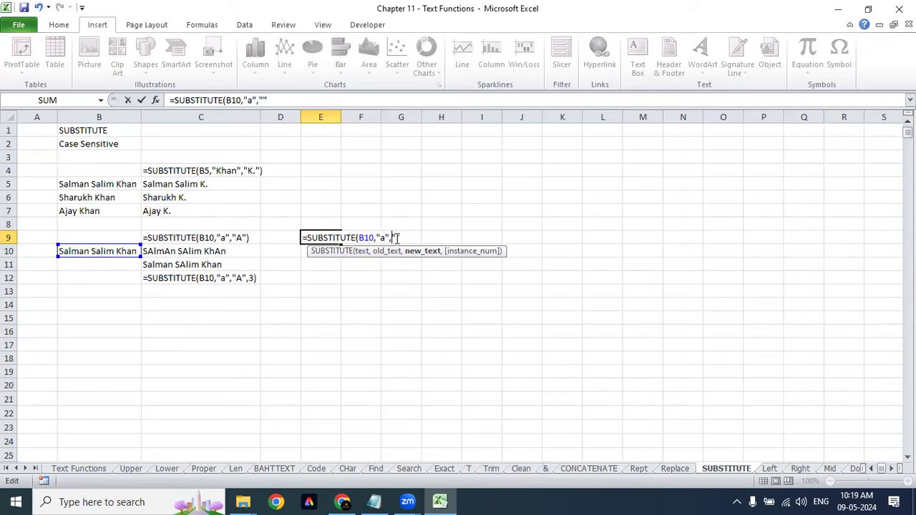
text(A"))
key(Return)
key(Up)
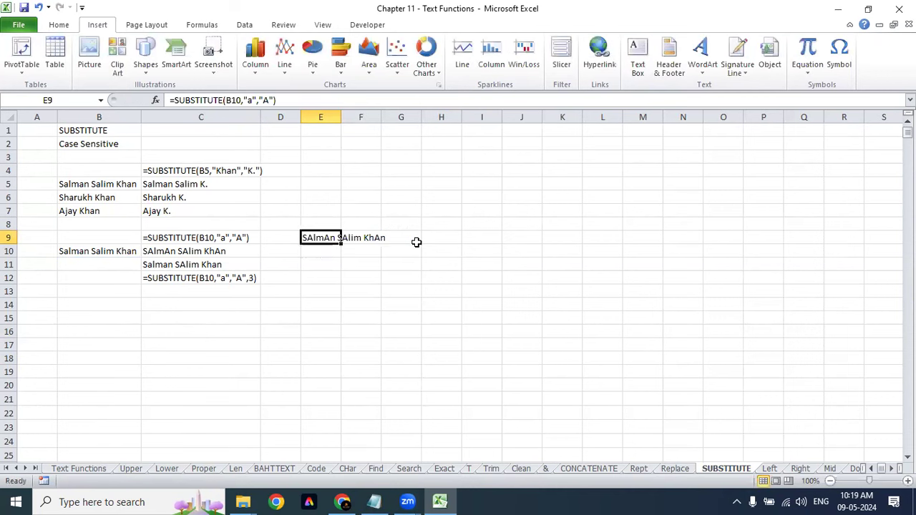
Step: Autofit column E to the SAlmAn SAlim KhAn result, then go to the Left sheet
key(alt+o)
key(c)
key(a)
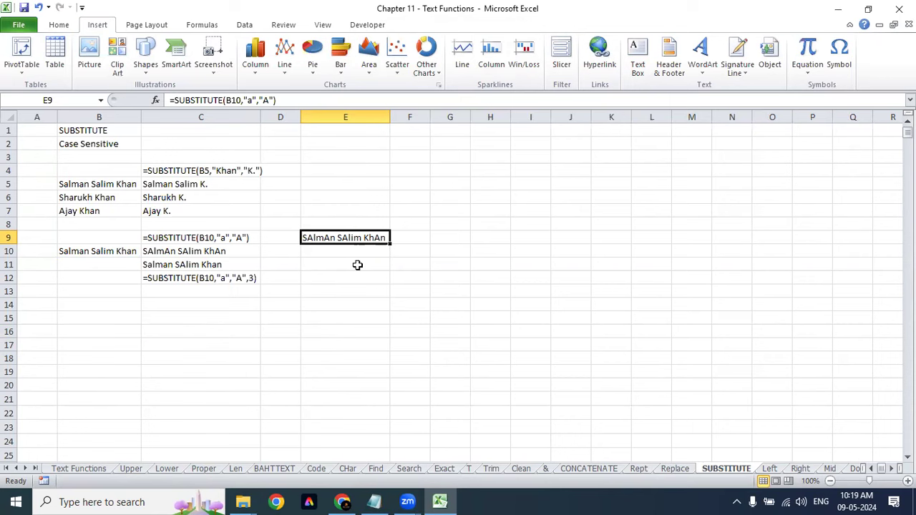
click(769, 468)
Step: Copy the four full names from B4:B7 into J8:J11
click(233, 213)
drag(91, 174, 98, 208)
key(ctrl+c)
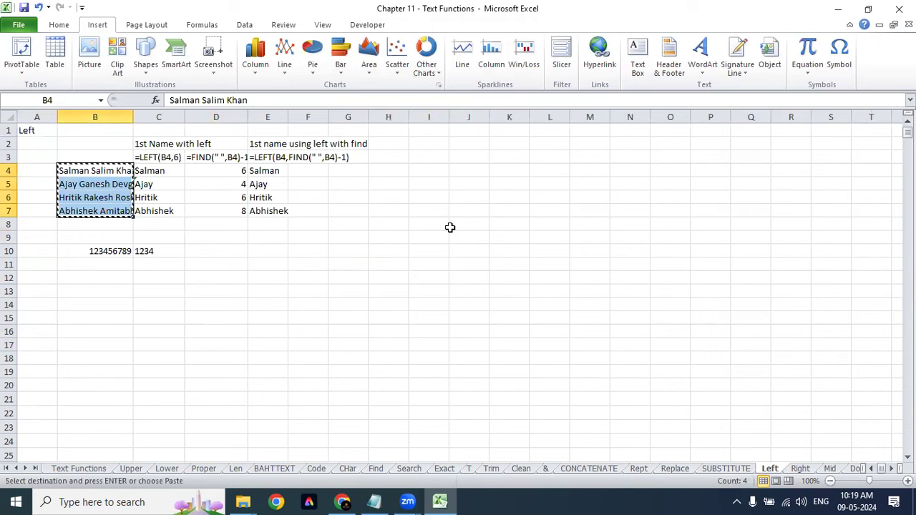
click(452, 228)
key(ctrl+v)
Step: Widen columns J and K to fit the names and results
drag(491, 113, 593, 114)
drag(546, 223, 545, 263)
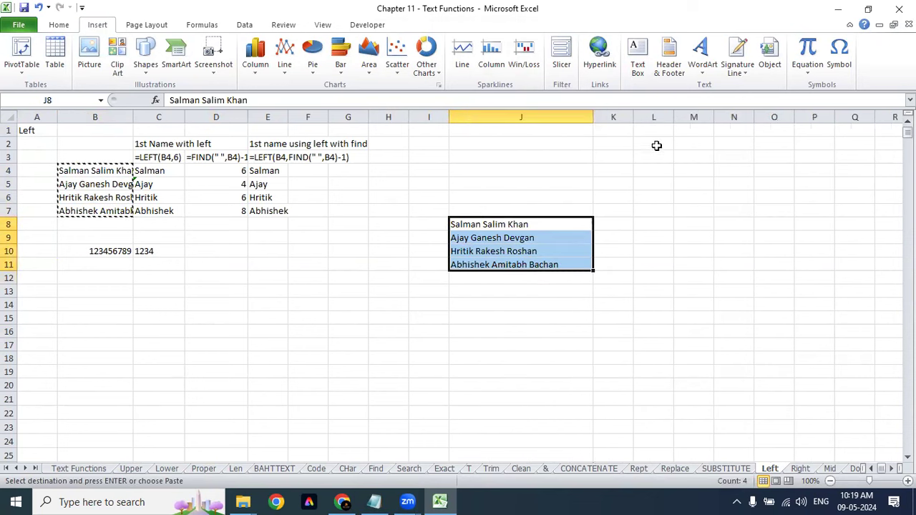
drag(634, 118, 752, 119)
click(666, 238)
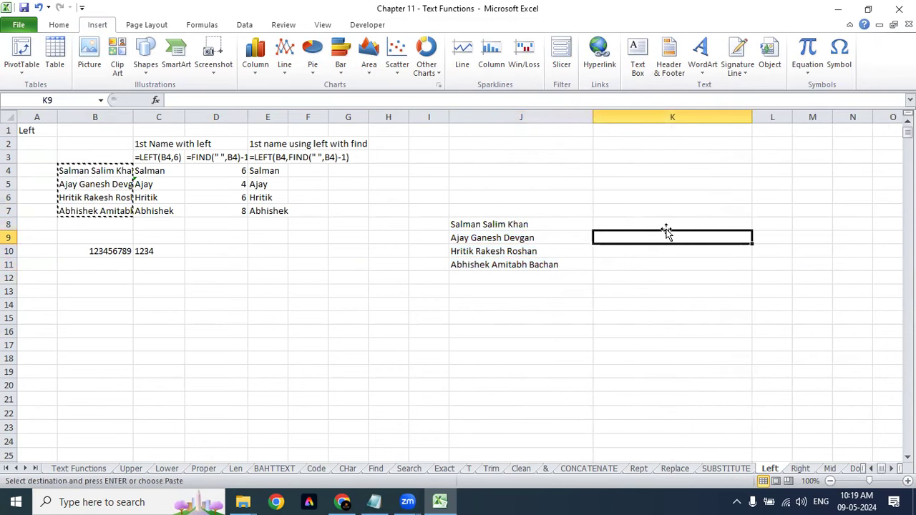
Step: Enter =LEFT(J8) in K8, returning just the letter S
click(667, 225)
text(=)
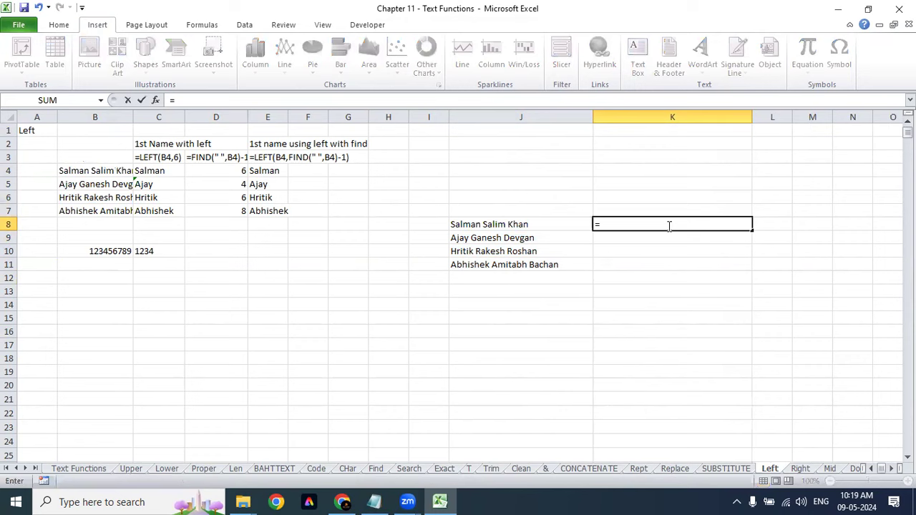
text(left)
key(Tab)
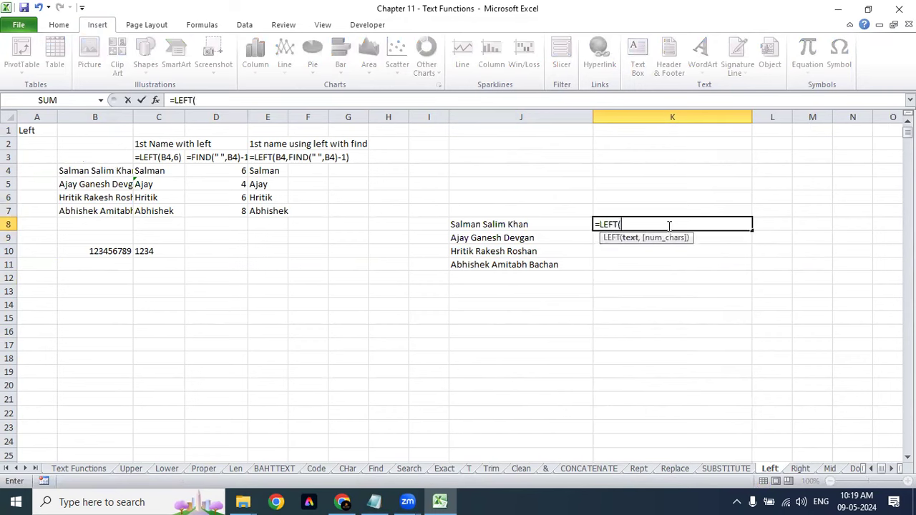
click(502, 222)
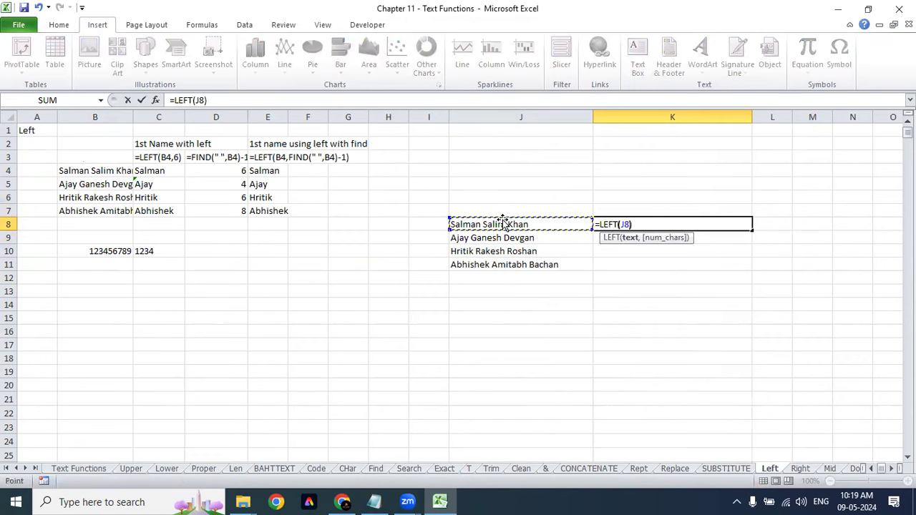
text())
key(Return)
key(Up)
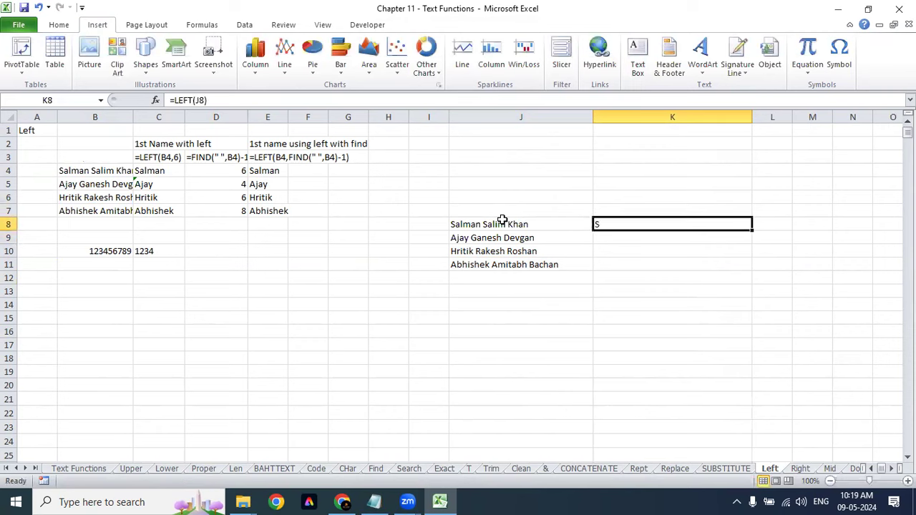
key(XF86AudioRaiseVolume)
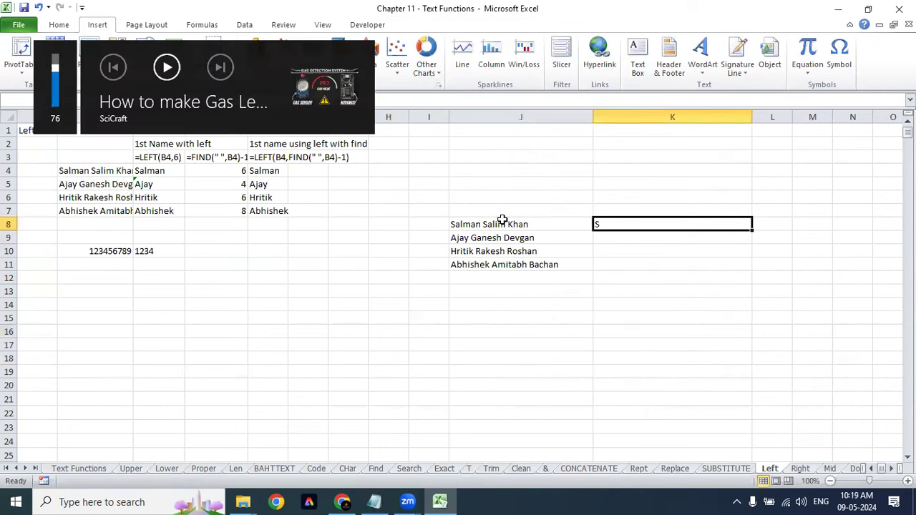
Step: Rewrite K8 as =LEFT(J8,6) so it returns the first name Salman
text(=LEFT()
click(502, 220)
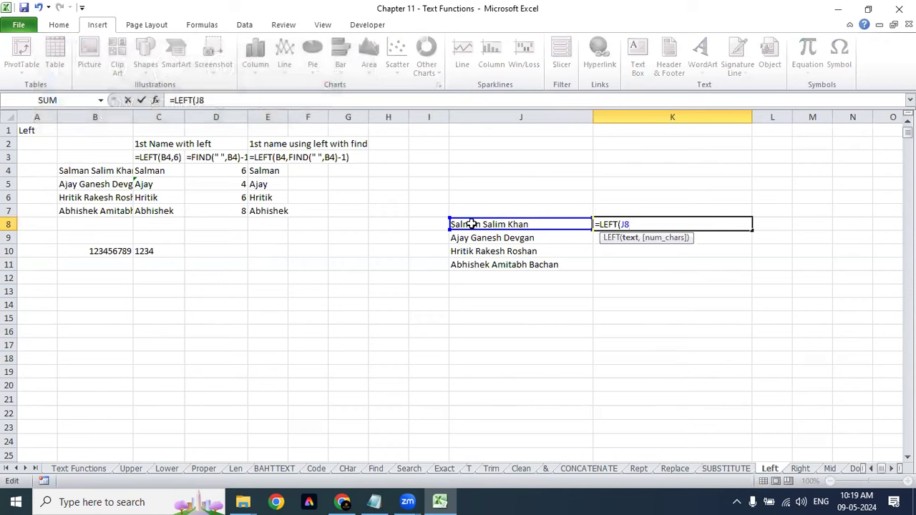
drag(445, 227, 465, 229)
text(,)
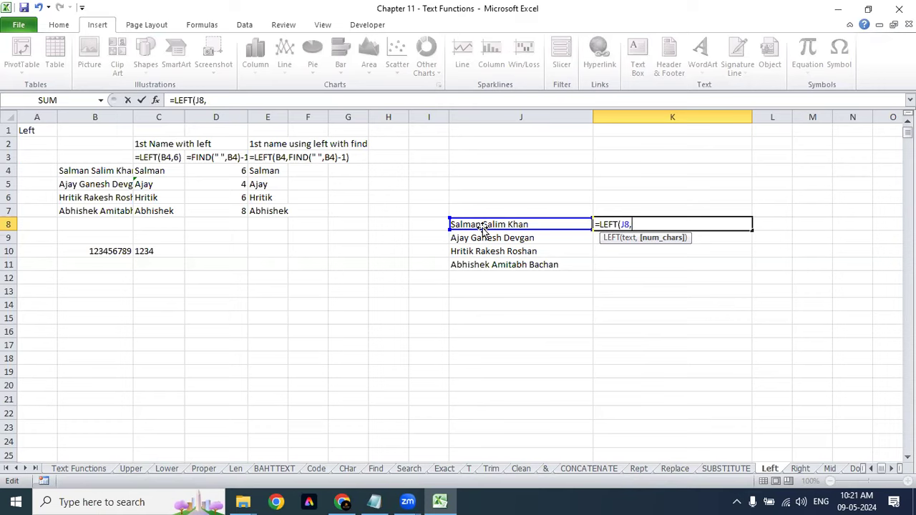
text(6))
key(Return)
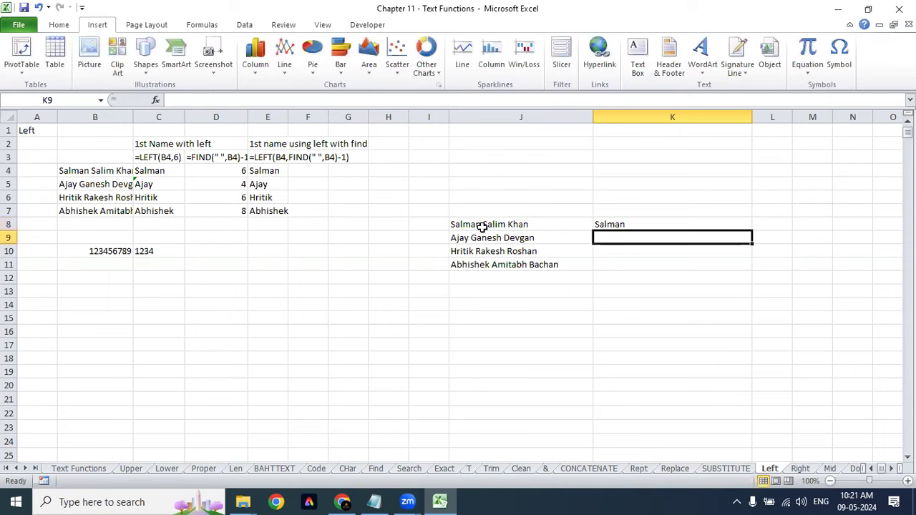
key(Up)
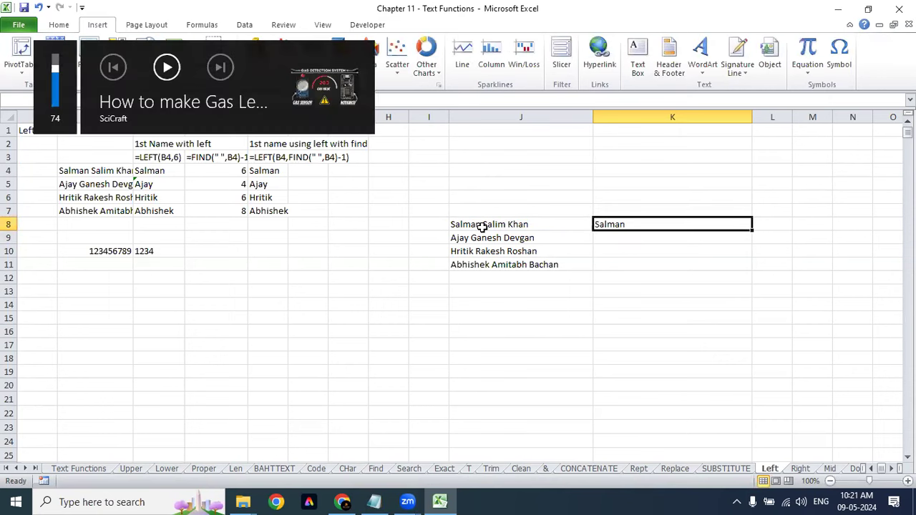
Step: Replace the 6 in K8 with FIND(" ",J8), accepting Excel's parenthesis correction
key(F2)
key(BackSpace)
key(BackSpace)
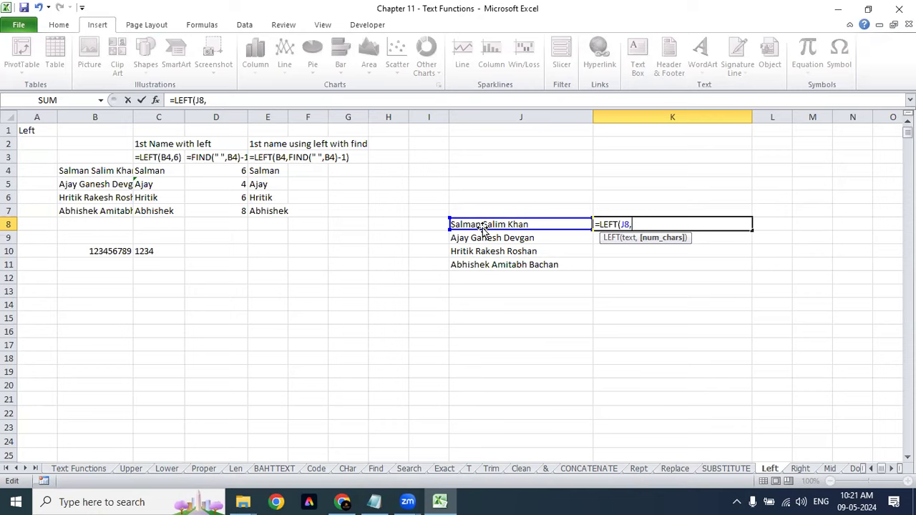
text(FIND()
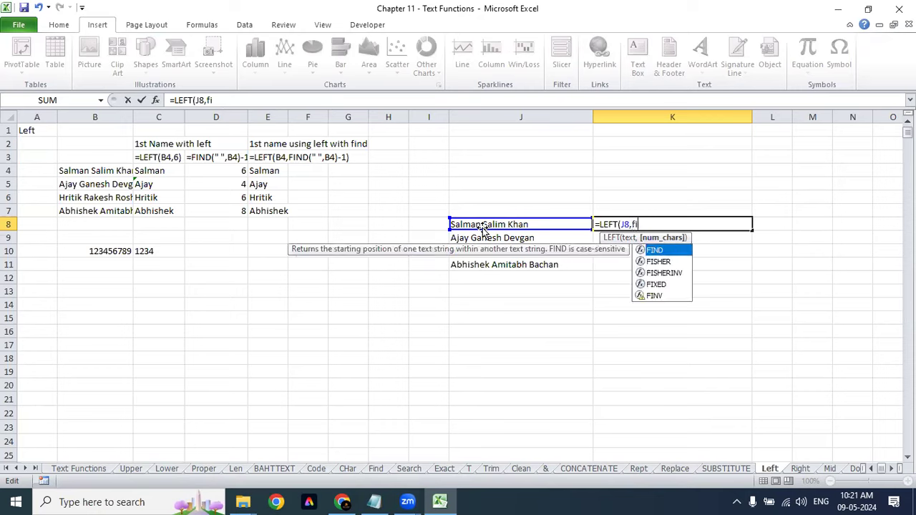
text("")
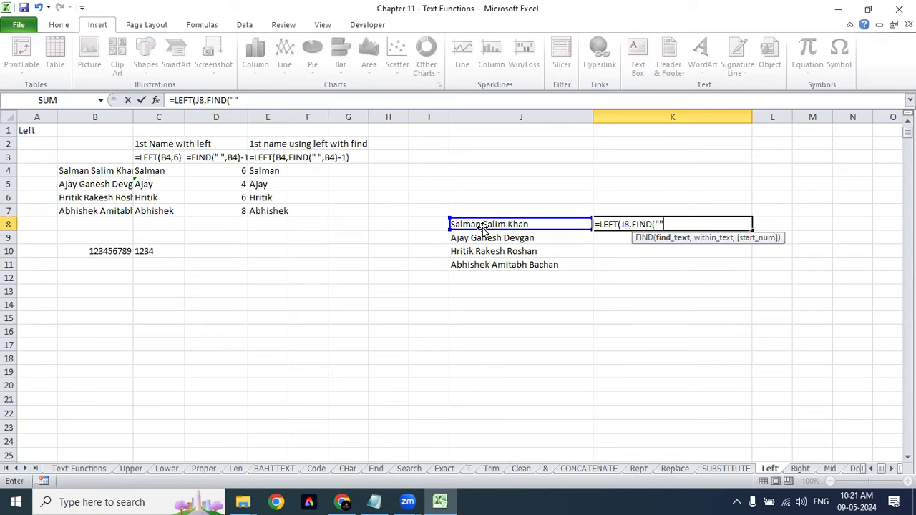
key(Return)
key(Return)
key(Left)
key(Right)
text(,)
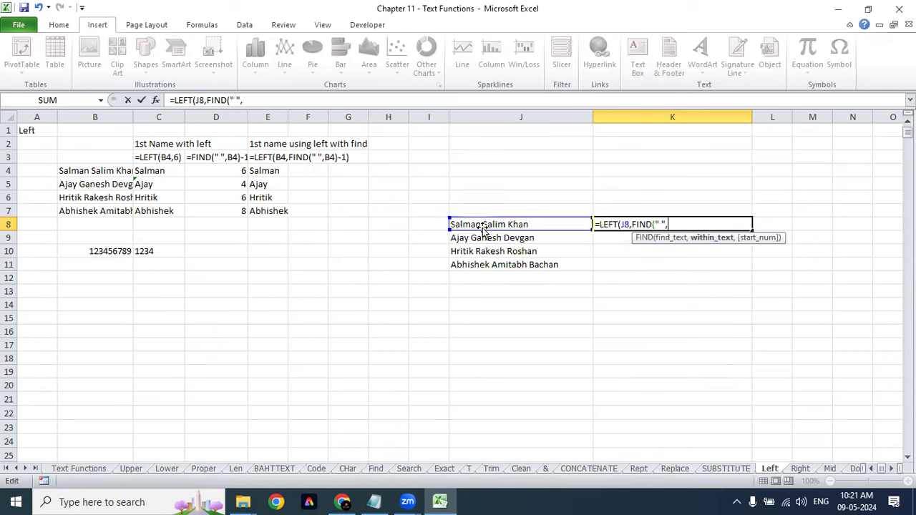
click(483, 226)
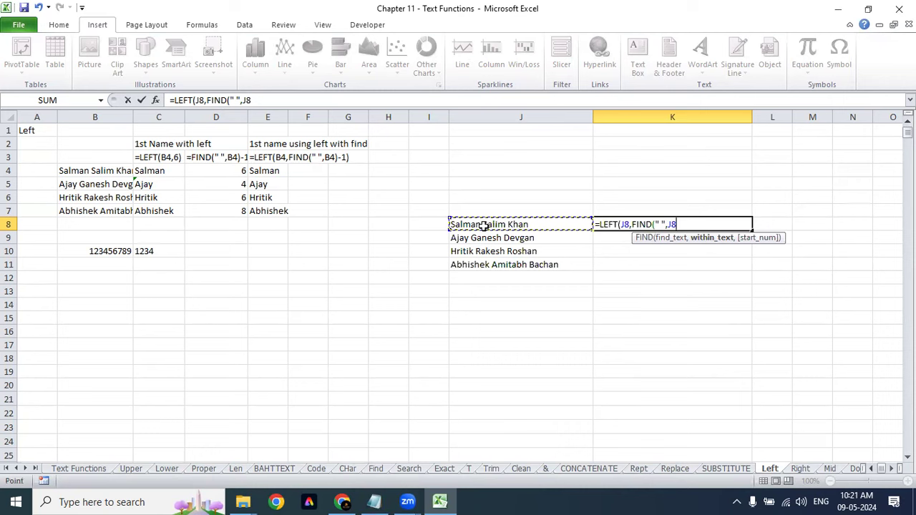
text())
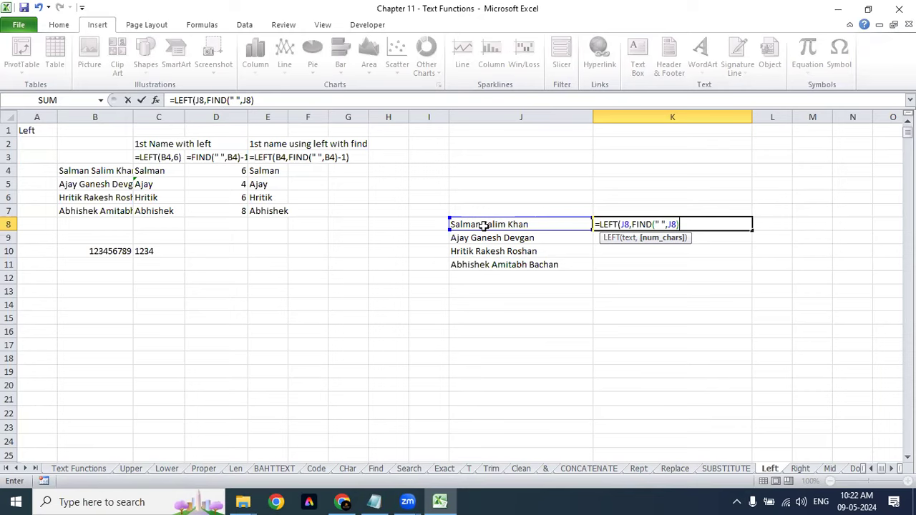
click(660, 239)
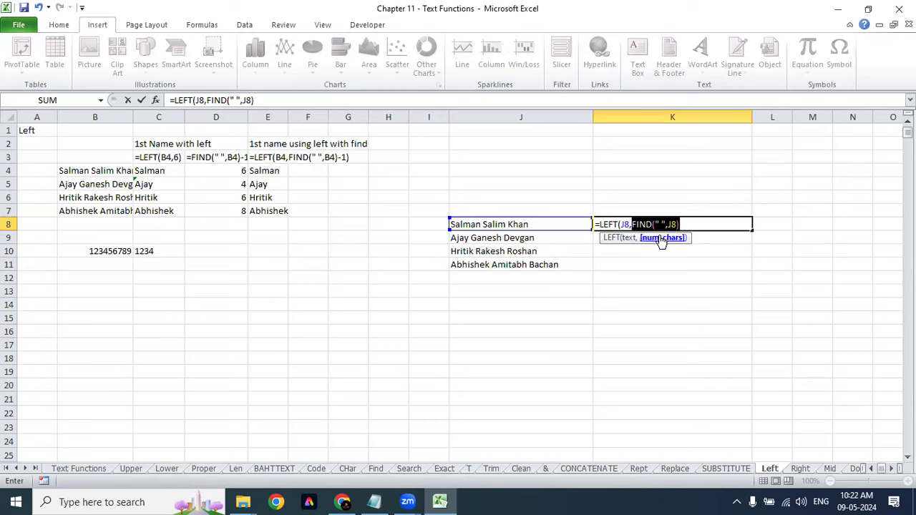
key(Return)
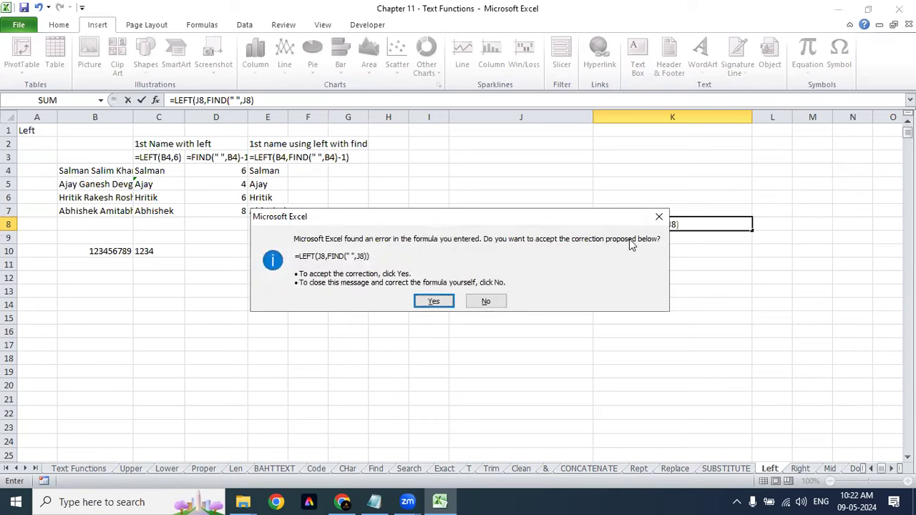
key(Return)
key(Up)
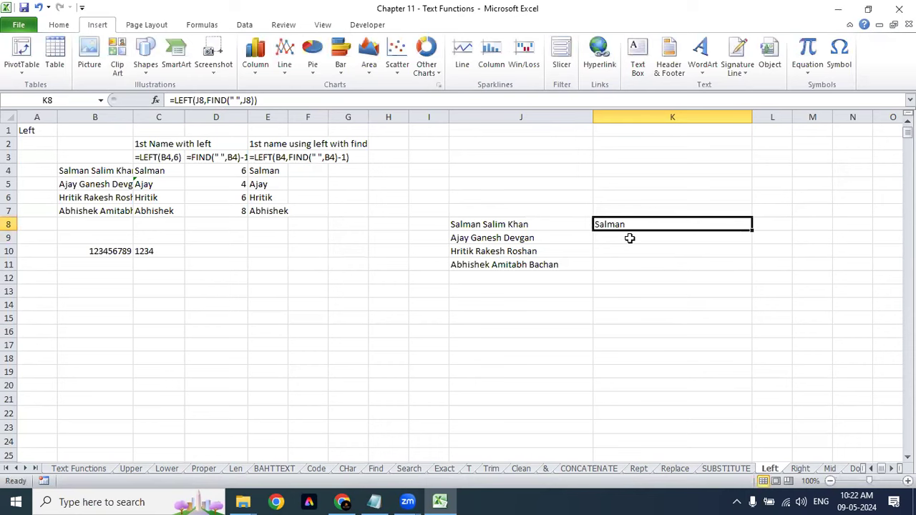
Step: Fill K8's LEFT/FIND formula down to K9:K11 for Ajay, Hritik and Abhishek
key(F2)
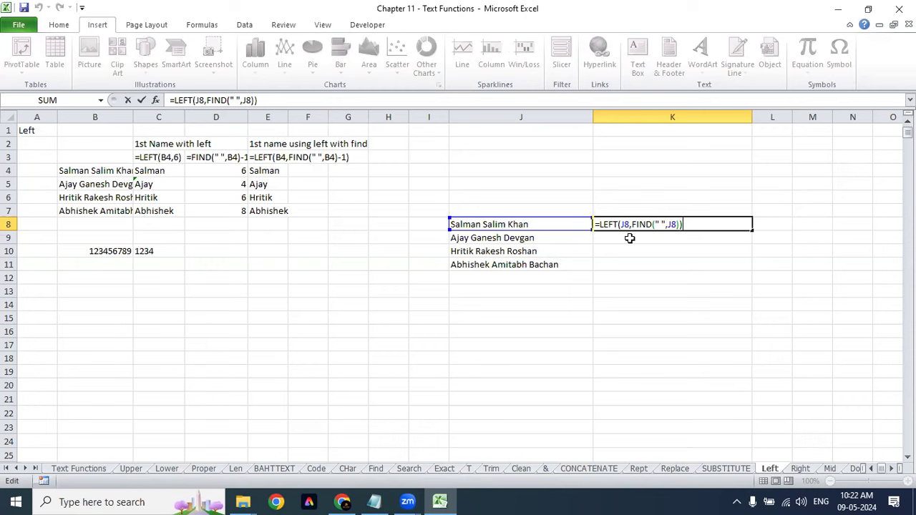
key(ctrl+Return)
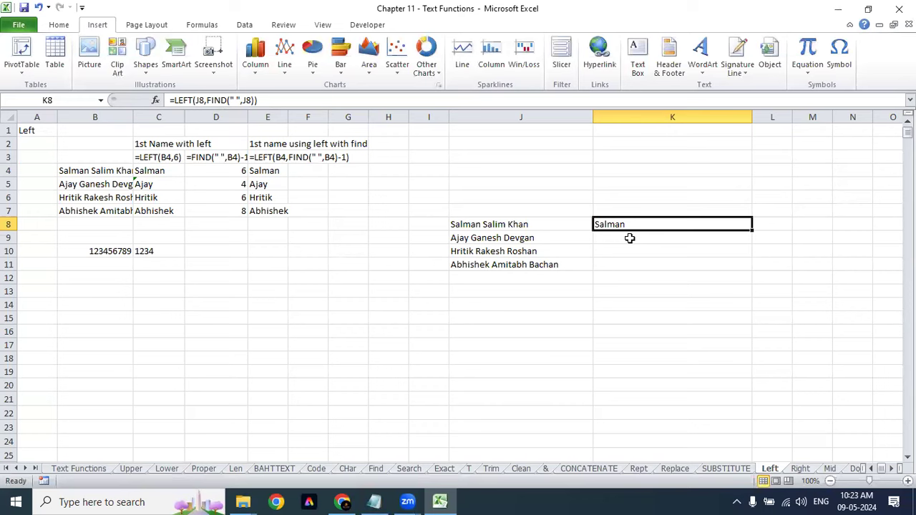
click(630, 238)
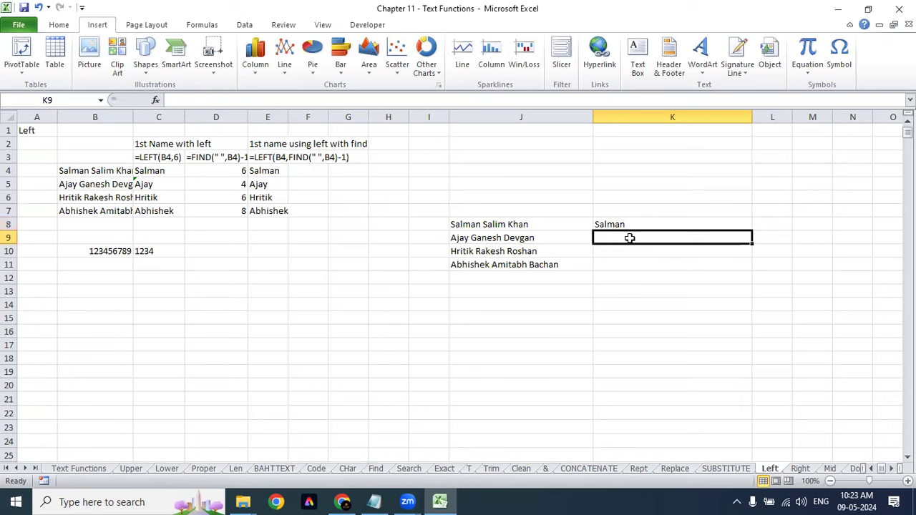
key(ctrl+d)
key(Down)
key(ctrl+d)
key(Down)
key(ctrl+d)
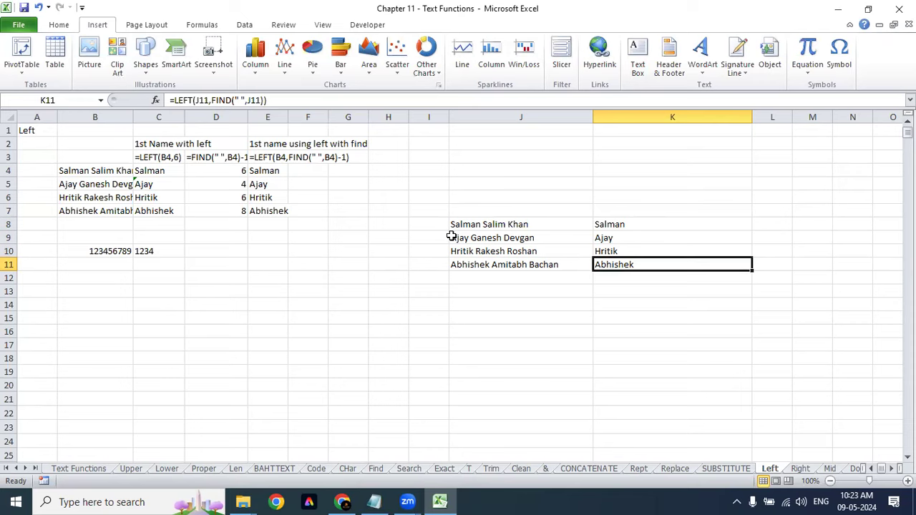
click(655, 223)
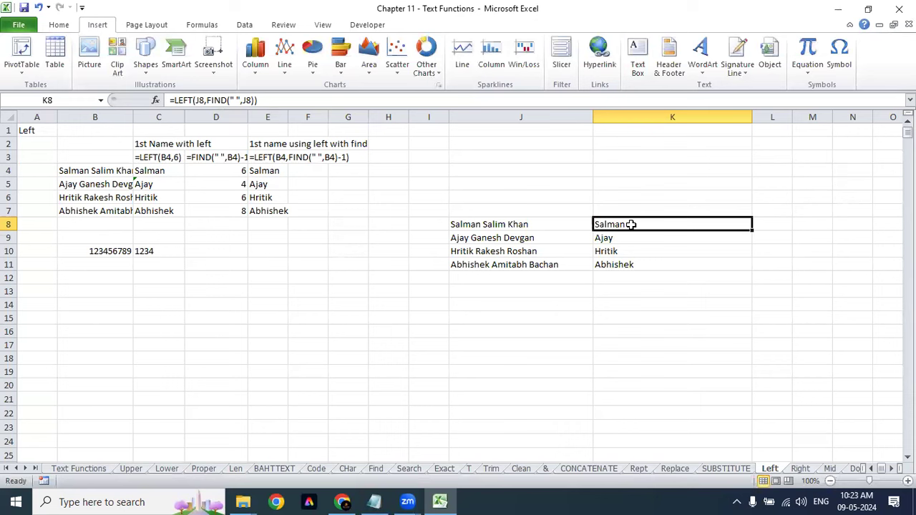
Step: Add a slash to the name in J8 as a test, then undo it
double_click(481, 224)
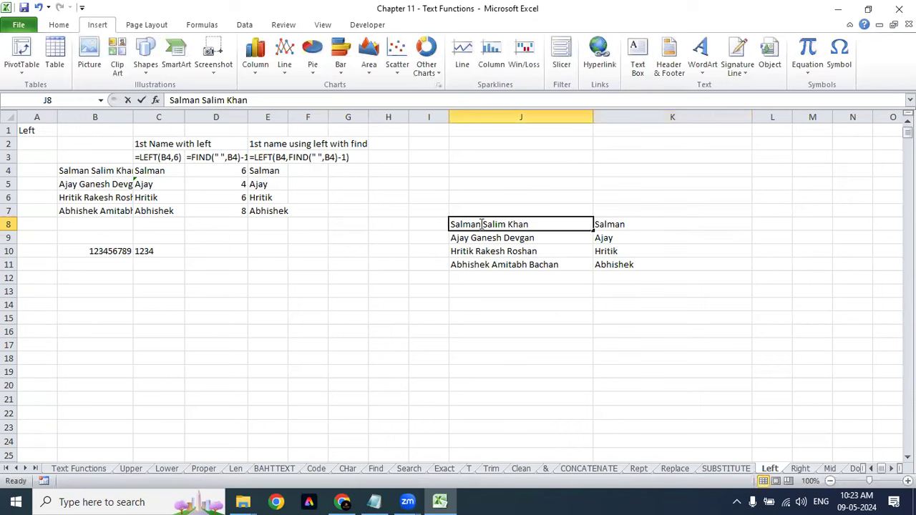
text(/)
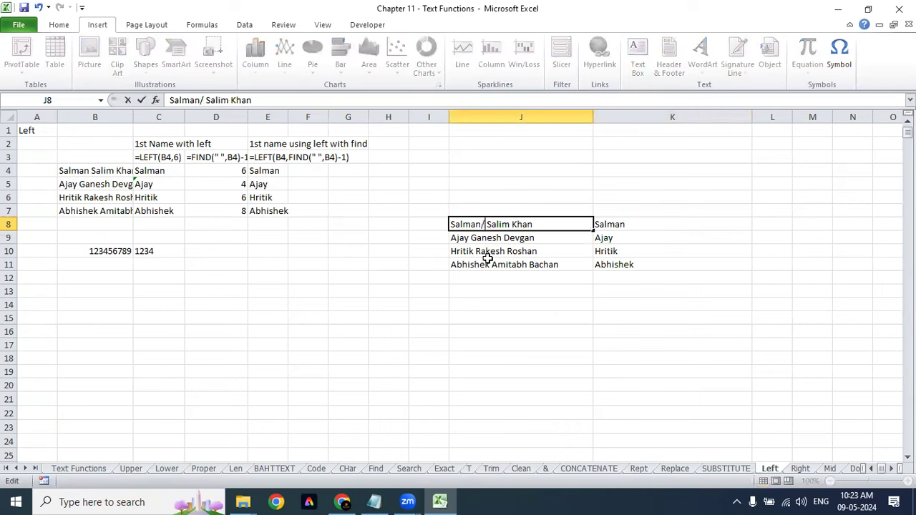
key(Return)
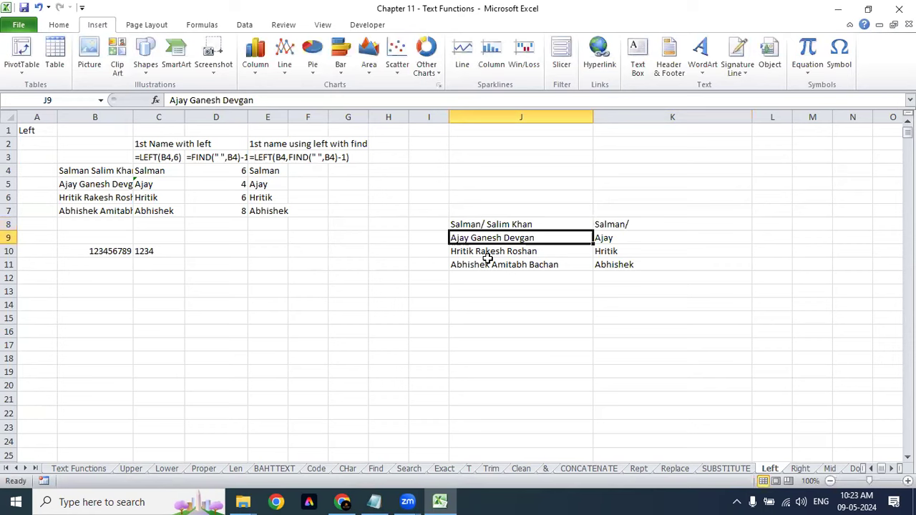
key(ctrl+z)
Step: Add -1 to K8's FIND position to correct the first-name formula
click(680, 224)
double_click(681, 226)
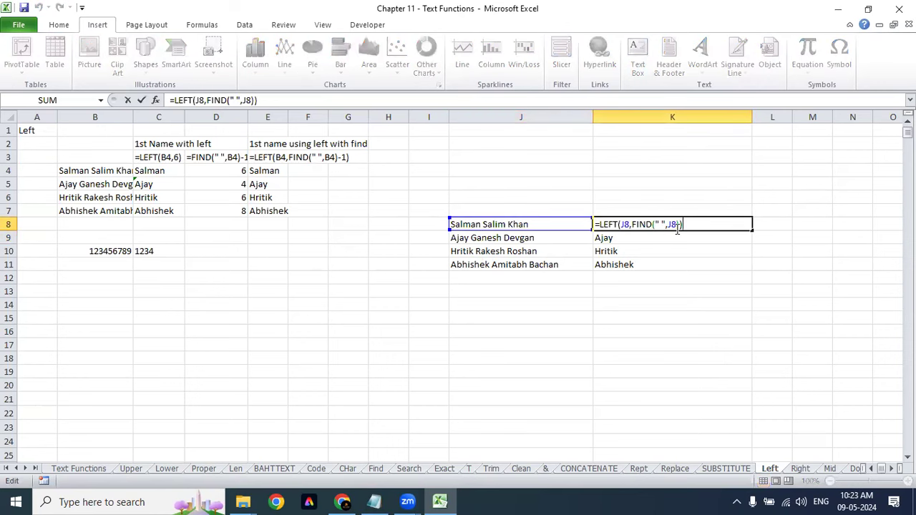
key(Left)
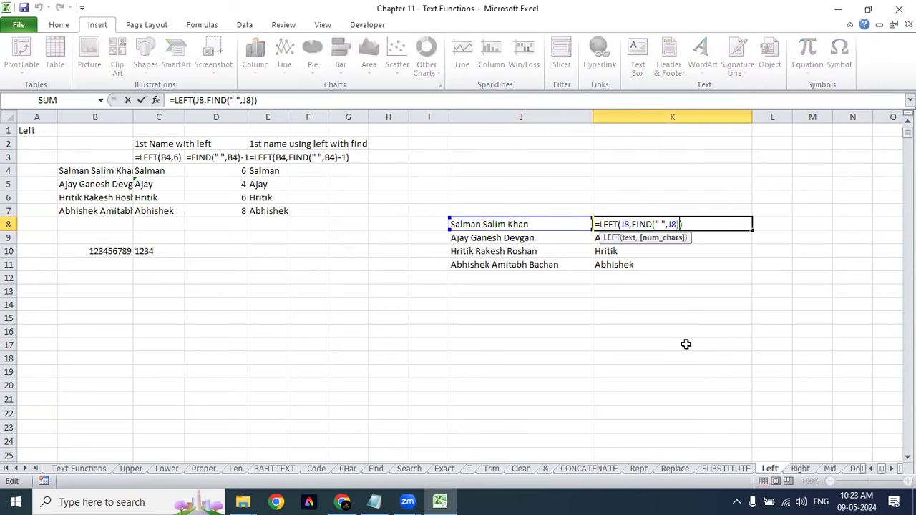
text(-1)
key(Return)
key(Up)
key(ctrl+shift+Down)
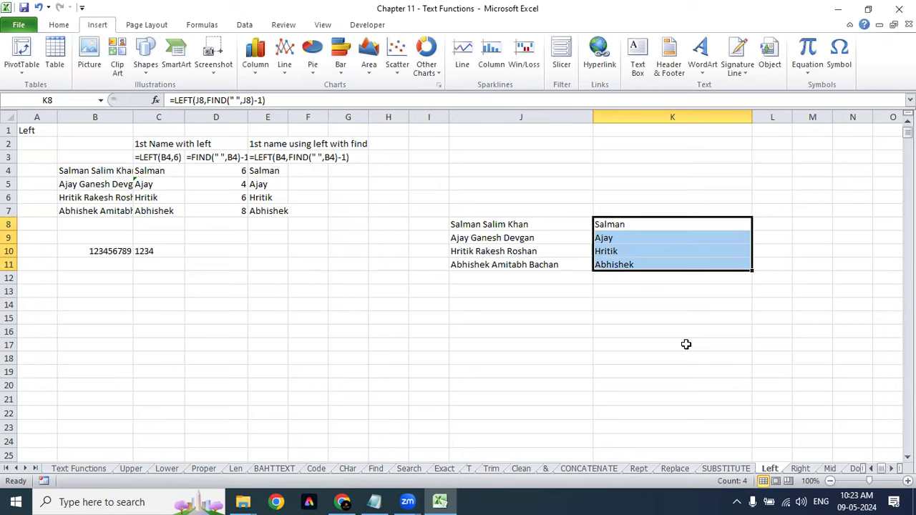
Step: Review the first-name formulas in K8:K11, then go to the Right sheet
key(Up)
key(Down)
key(Down)
key(Up)
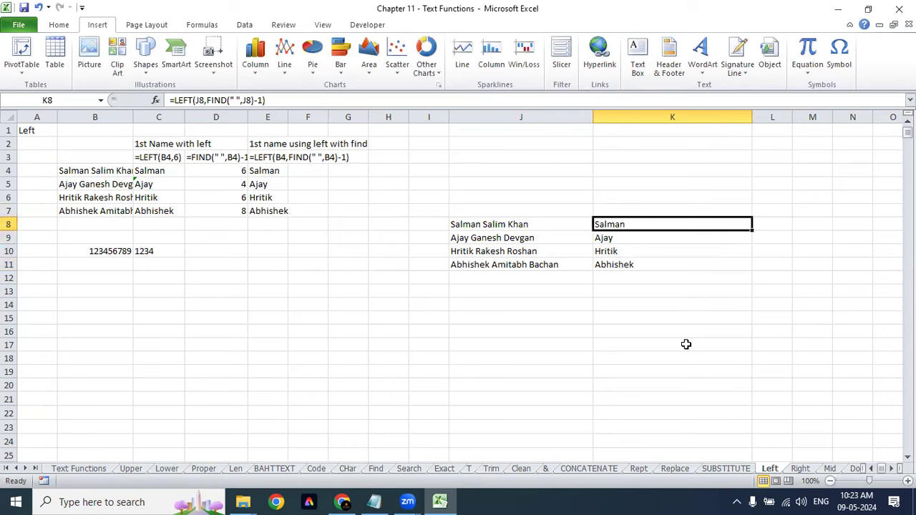
key(Down)
key(Down)
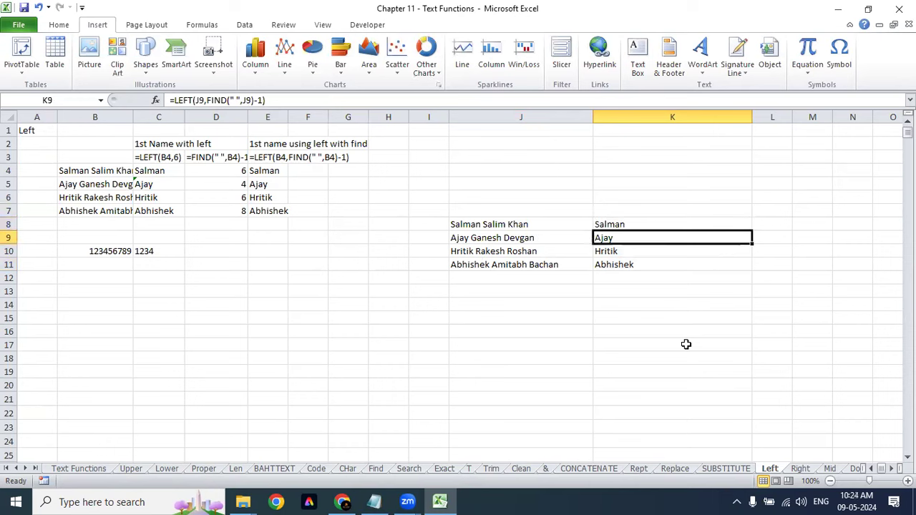
key(Up)
key(Up)
key(Down)
key(Down)
key(Down)
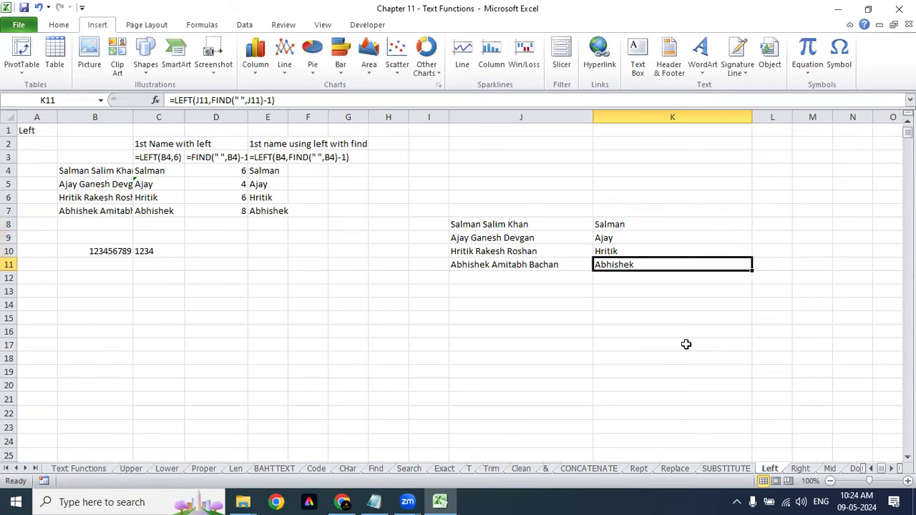
click(800, 470)
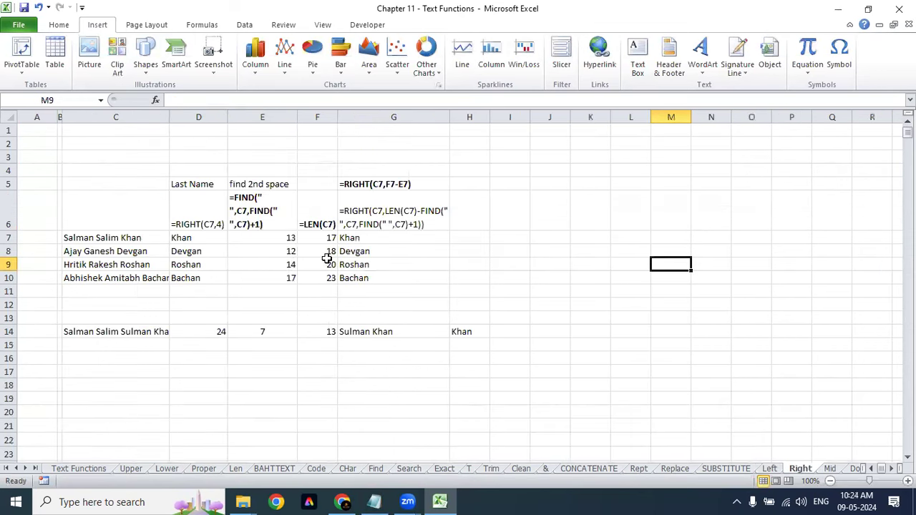
Step: Copy the full names in C7:C10 to C21:C24 and autofit column C
click(136, 247)
drag(135, 237, 133, 278)
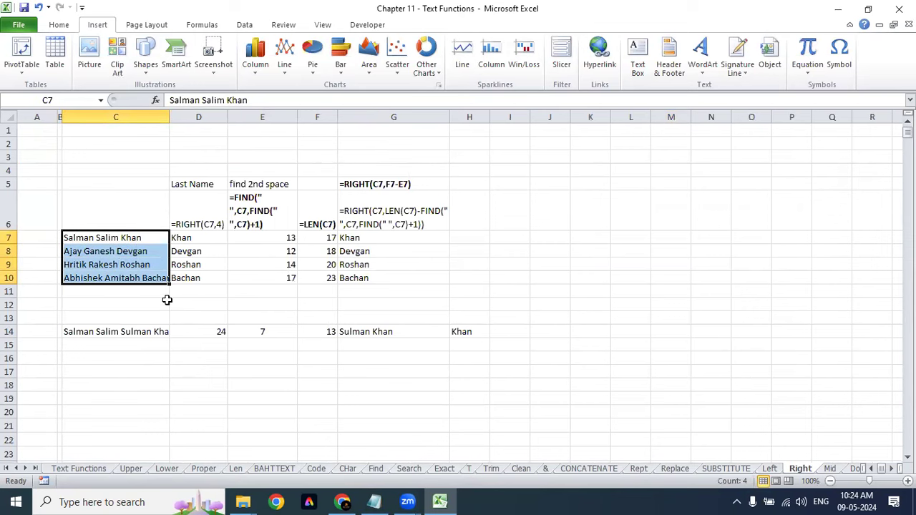
key(ctrl+c)
scroll(167, 299, down, 4)
click(151, 241)
key(ctrl+v)
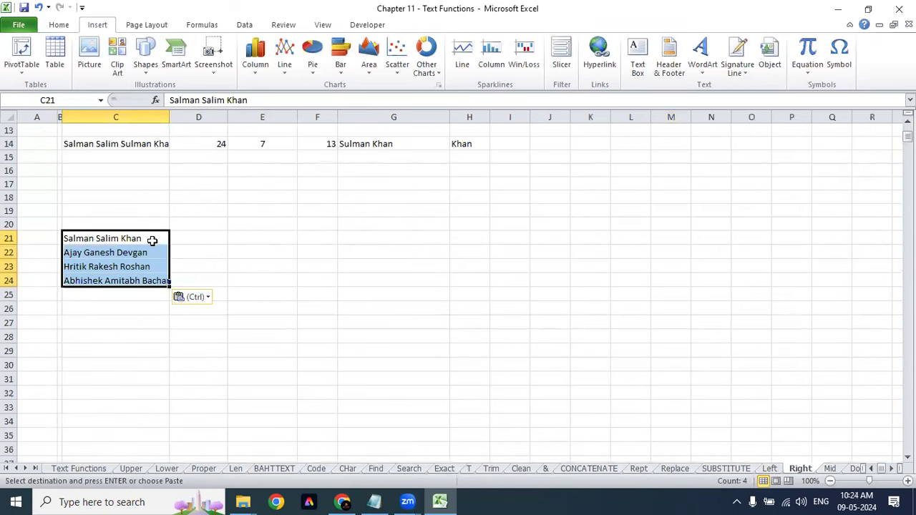
key(alt+o)
key(c)
key(a)
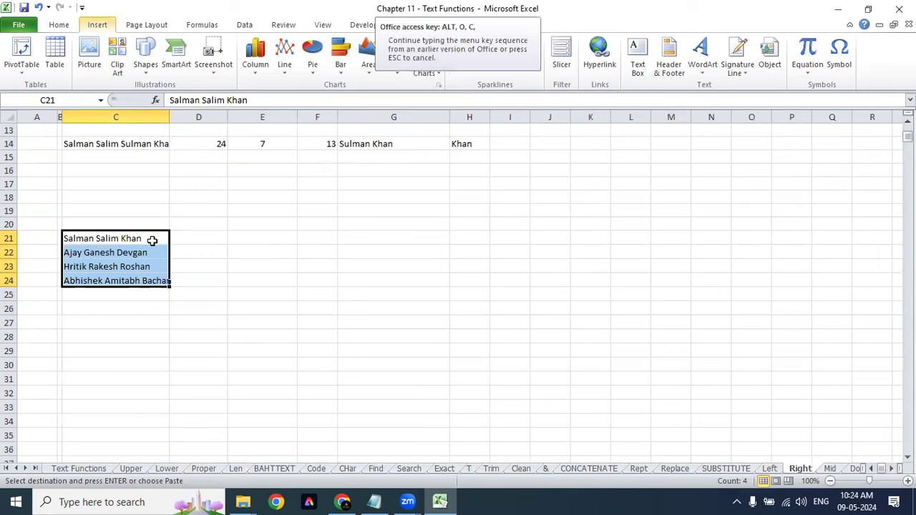
Step: Widen columns D and E beside the copied names
click(215, 236)
drag(235, 117, 314, 118)
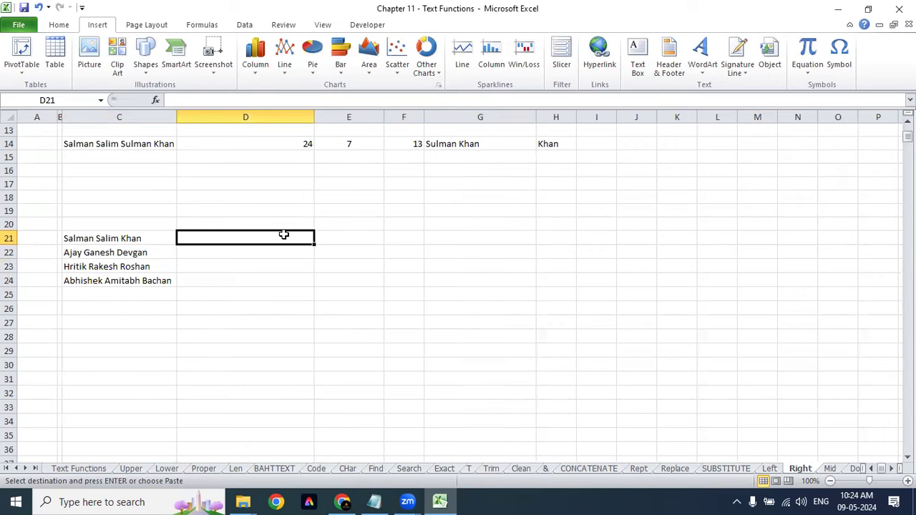
drag(384, 117, 481, 117)
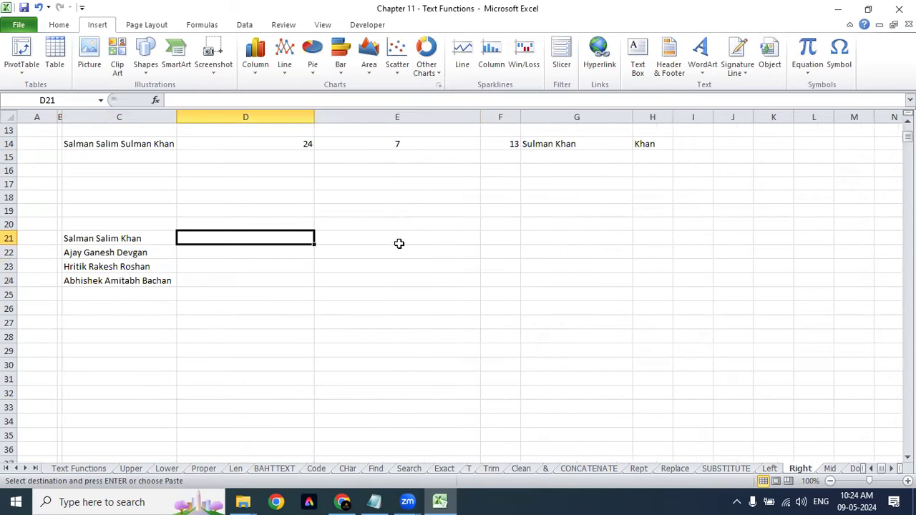
click(404, 240)
Step: Enter =RIGHT(C21,4) in E21, which returns Khan
text(=)
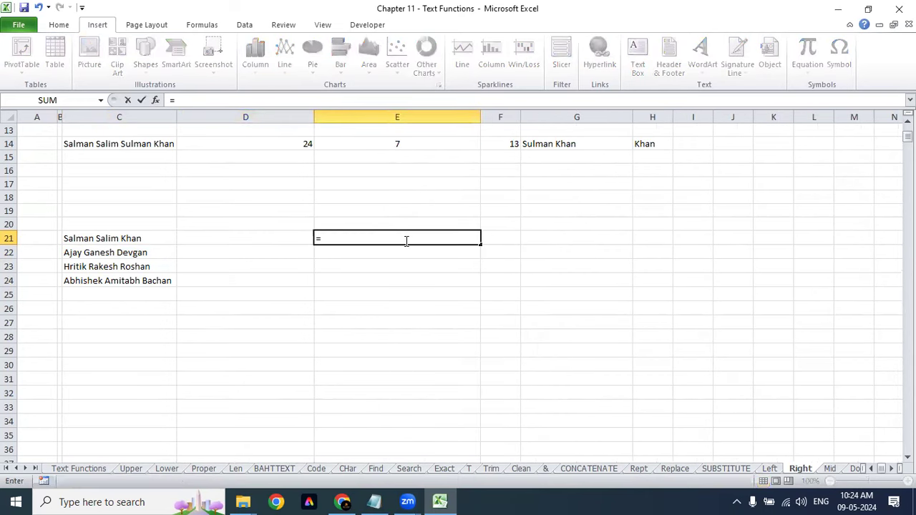
text(right)
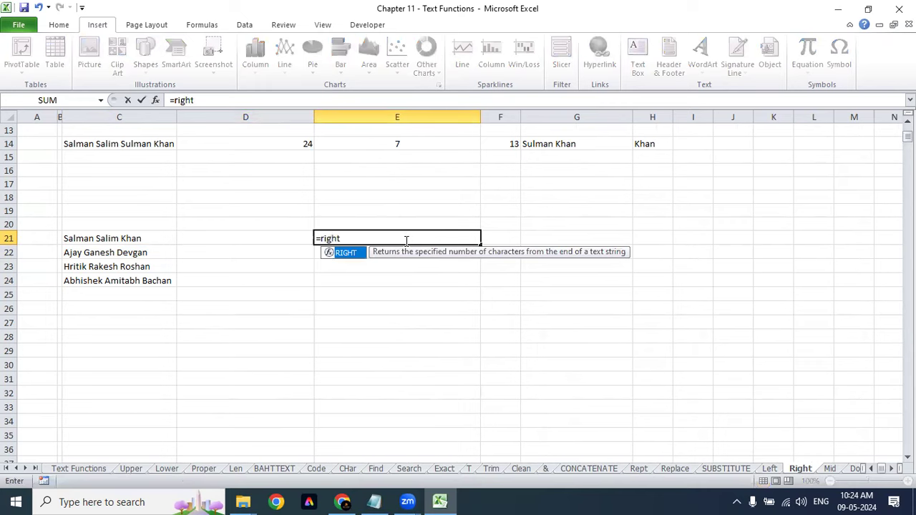
key(Tab)
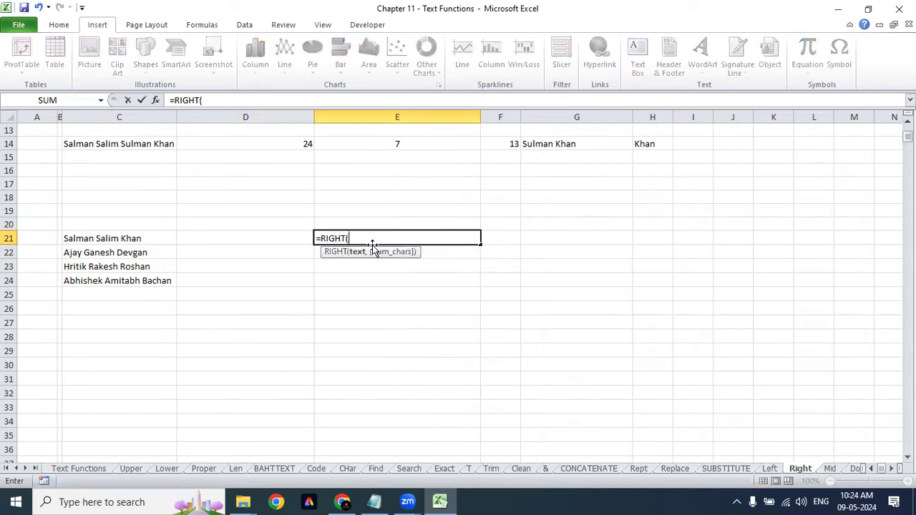
click(101, 241)
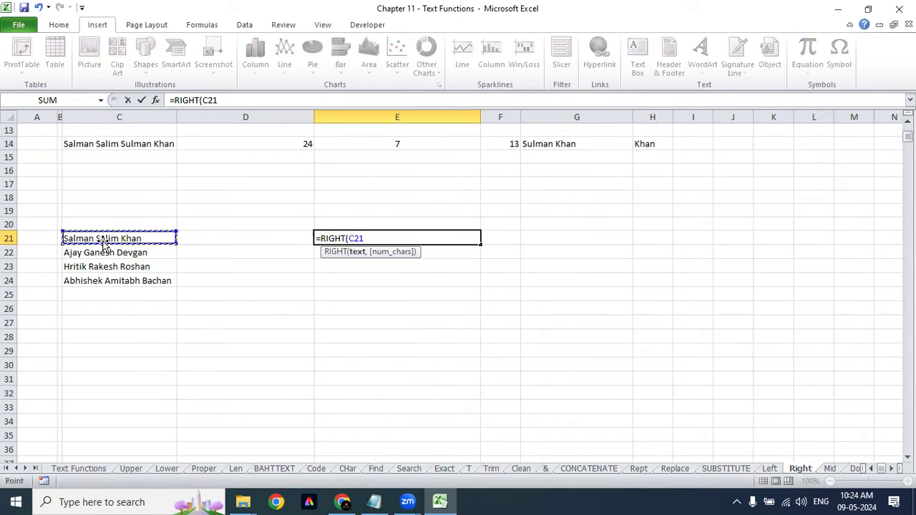
text(,)
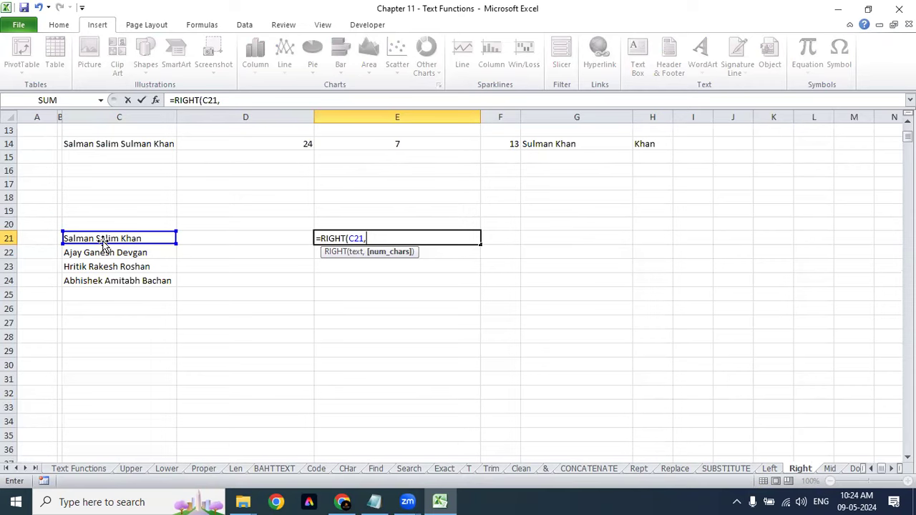
text(4))
key(Return)
key(Up)
Step: Reopen E21's formula and delete the fixed character count of 4
key(XF86AudioRaiseVolume)
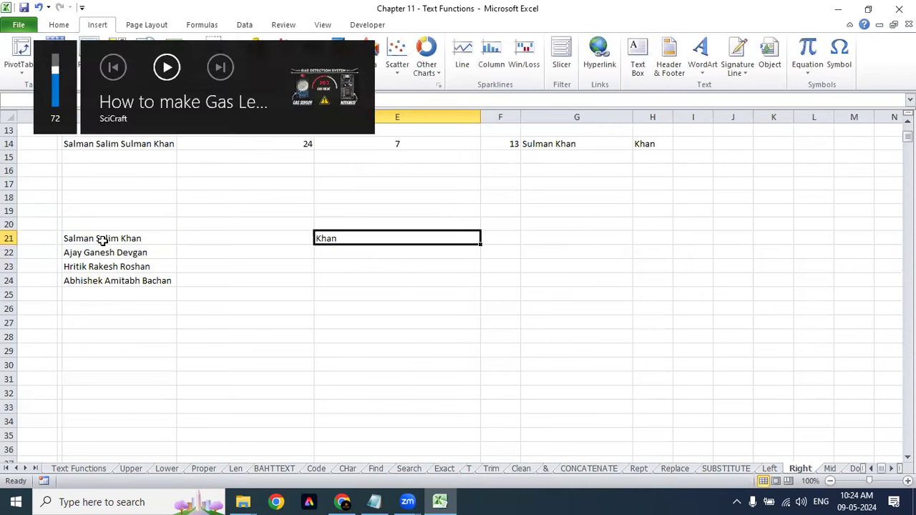
key(F2)
key(BackSpace)
key(BackSpace)
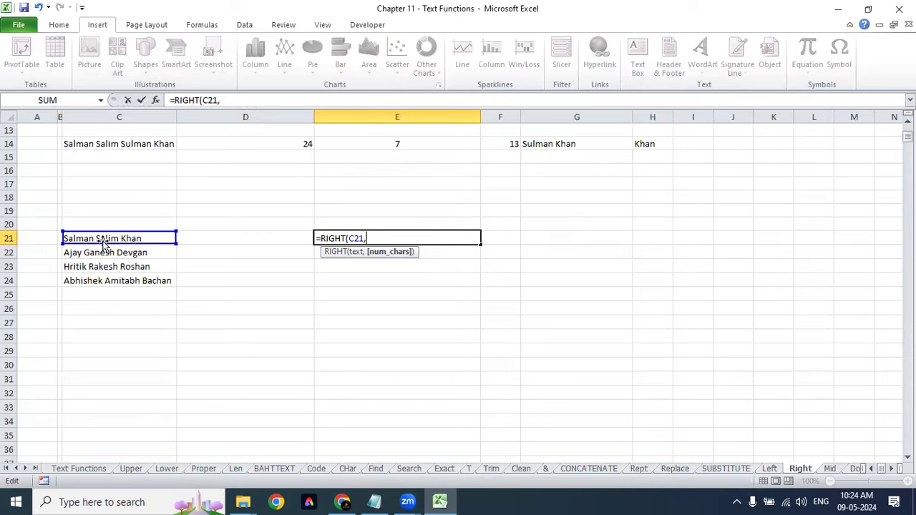
Step: Continue E21's formula as =RIGHT(C21,LEN(C21)-Find, leaving FIND's arguments unfinished
text(FIND()
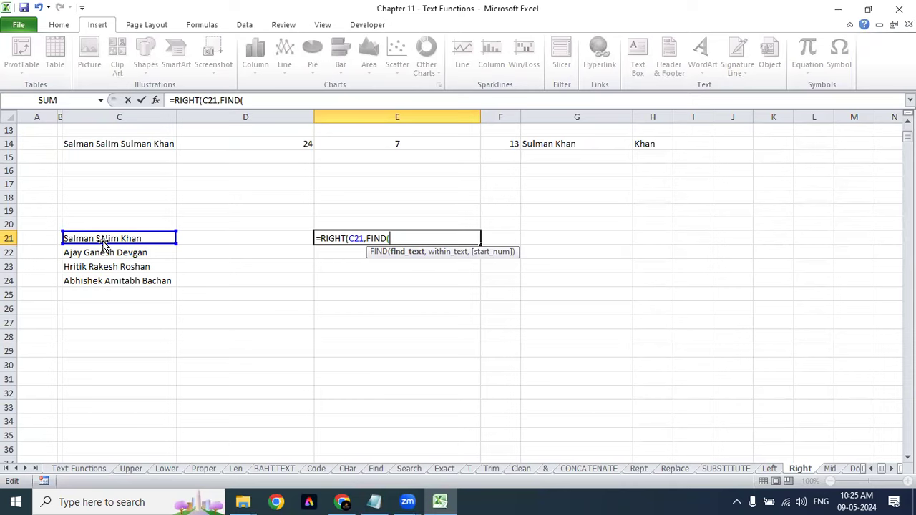
key(BackSpace)
key(BackSpace)
key(BackSpace)
key(BackSpace)
key(BackSpace)
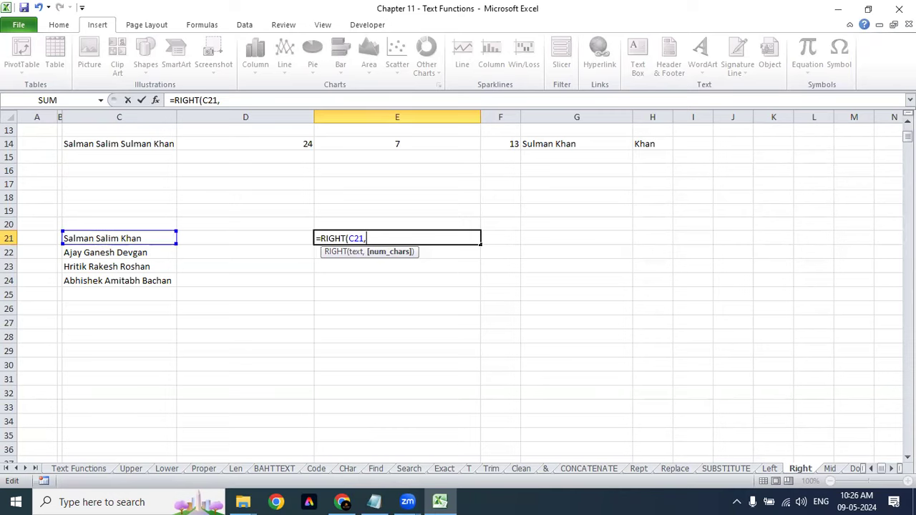
drag(906, 136, 906, 137)
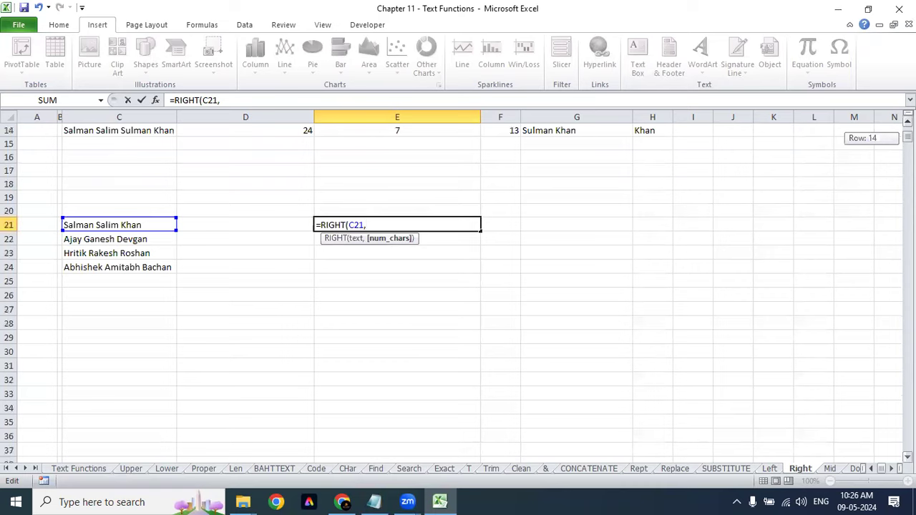
drag(907, 136, 907, 136)
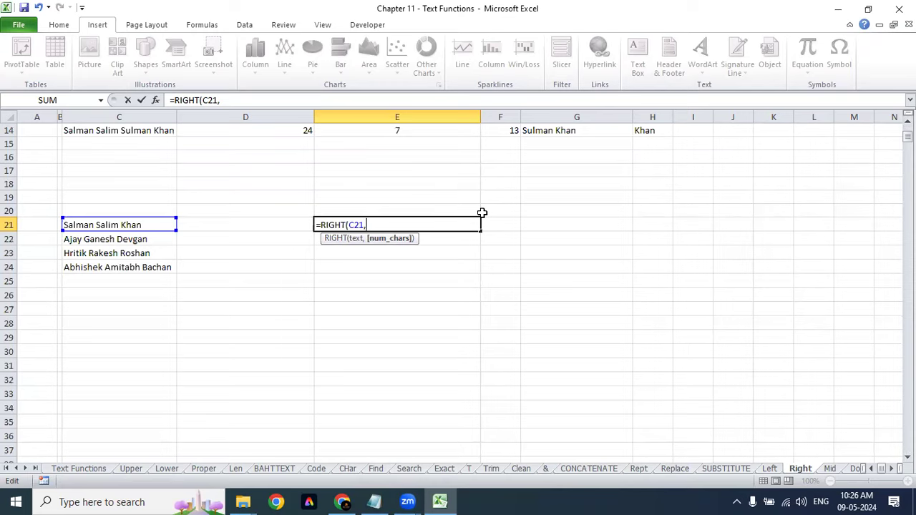
text(Len)
key(Tab)
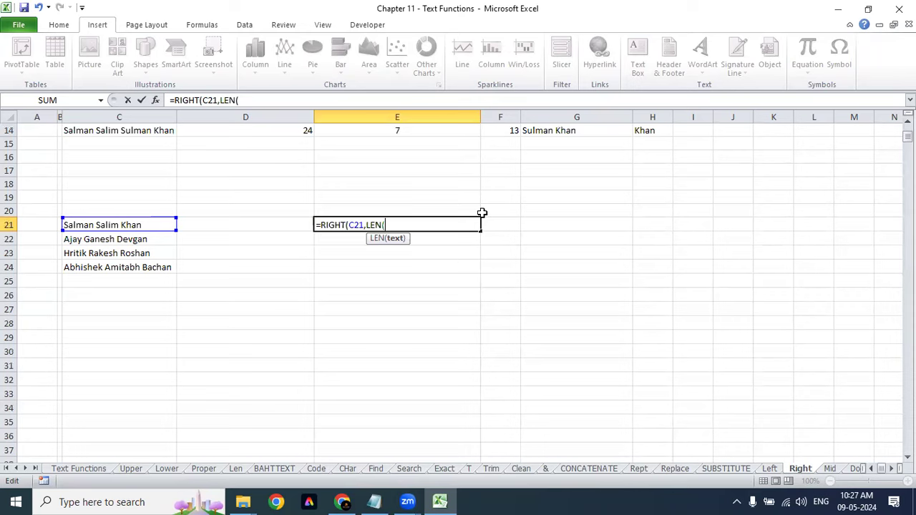
click(82, 224)
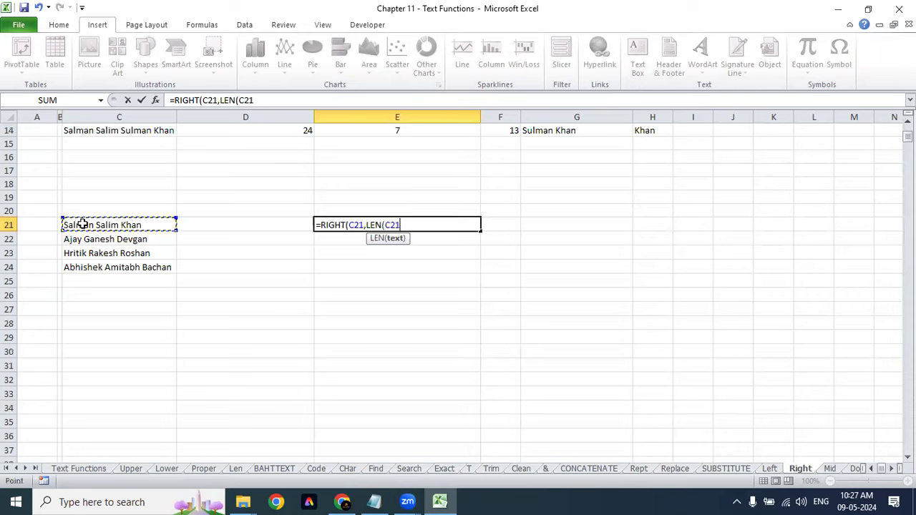
text())
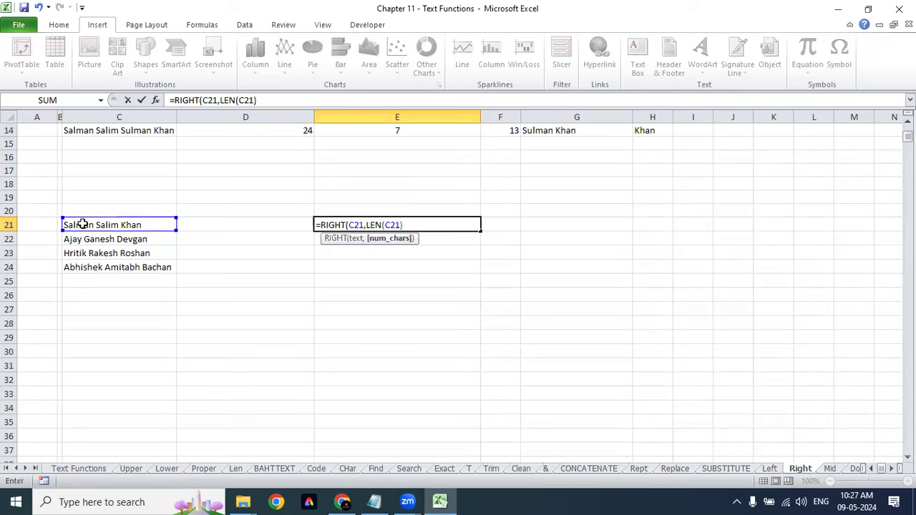
text(-FInd)
key(BackSpace)
key(BackSpace)
key(BackSpace)
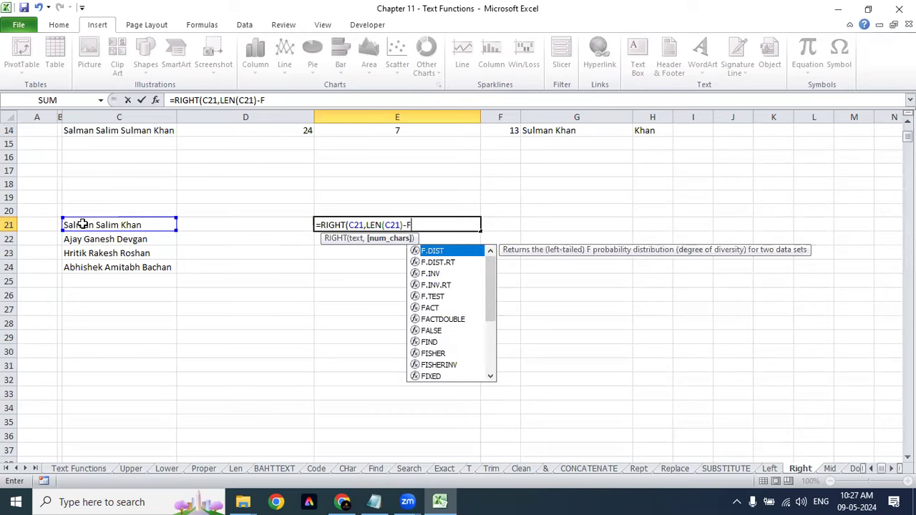
text(ind)
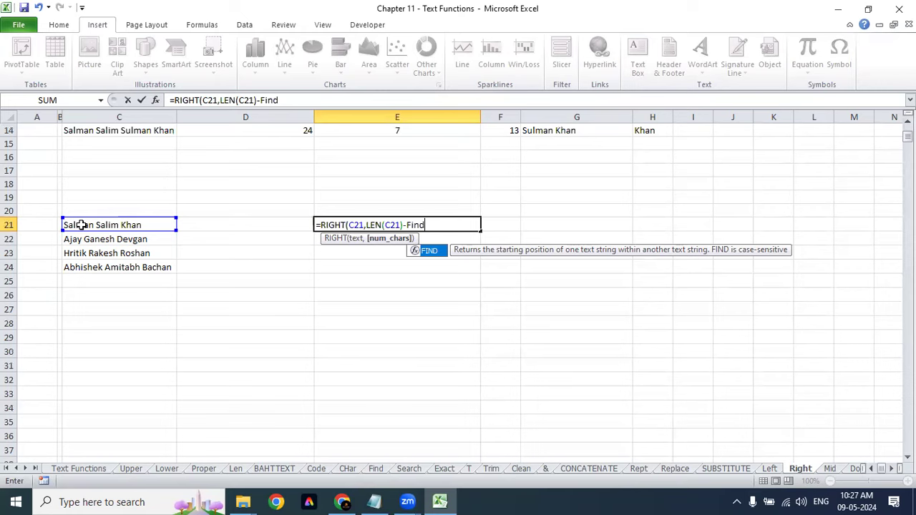
click(317, 225)
Step: Enter =LEN(C21) in D21, returning 17, and centre the value
click(285, 231)
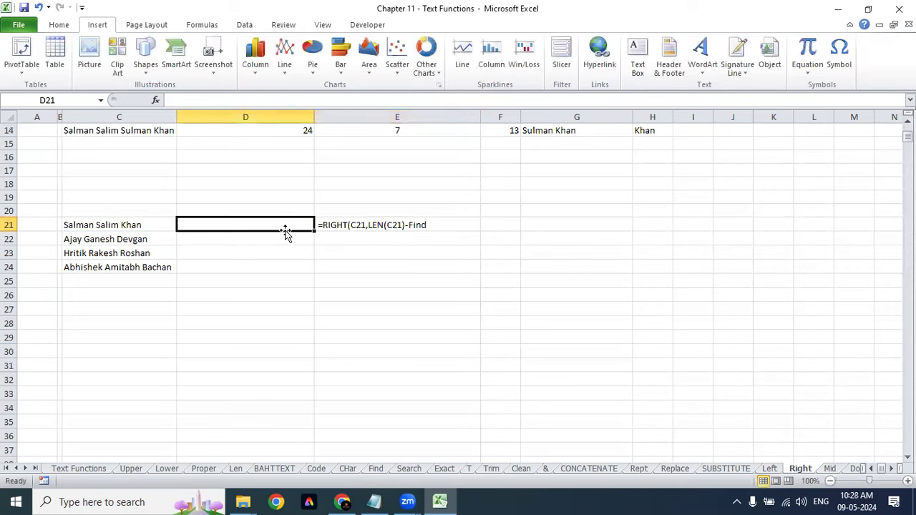
text(=len)
key(Tab)
key(Left)
text())
key(Return)
click(285, 233)
key(alt+h)
key(a)
key(c)
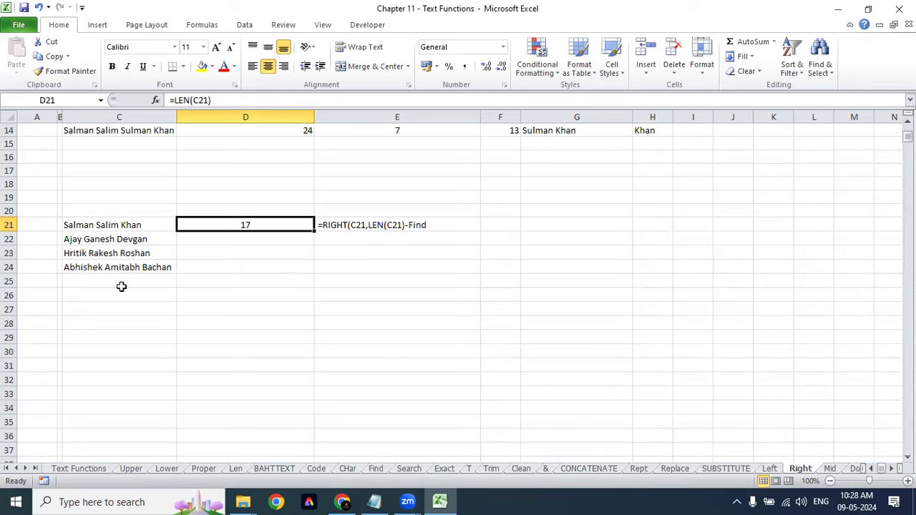
Step: Compare the full names in C21:C24, then reopen E21's unfinished formula for editing
click(122, 239)
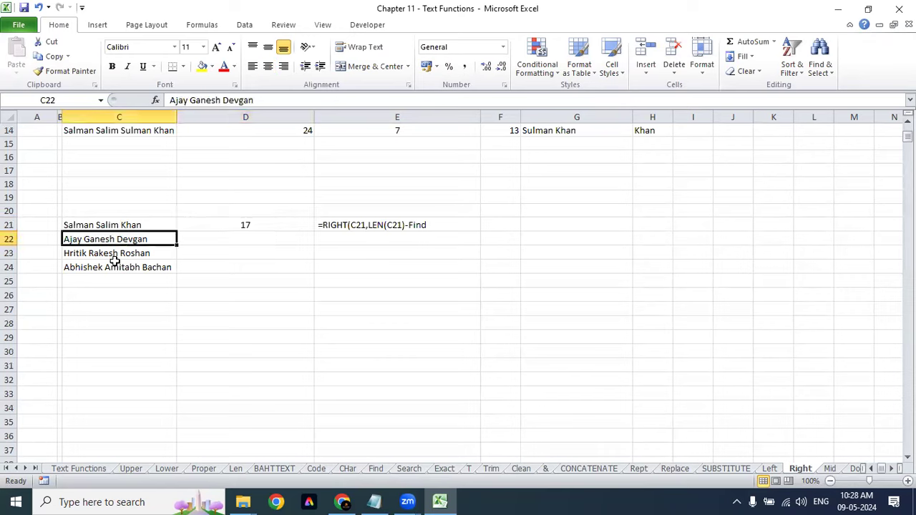
click(118, 254)
click(120, 239)
click(118, 225)
click(118, 239)
click(119, 253)
click(122, 267)
click(126, 239)
click(240, 218)
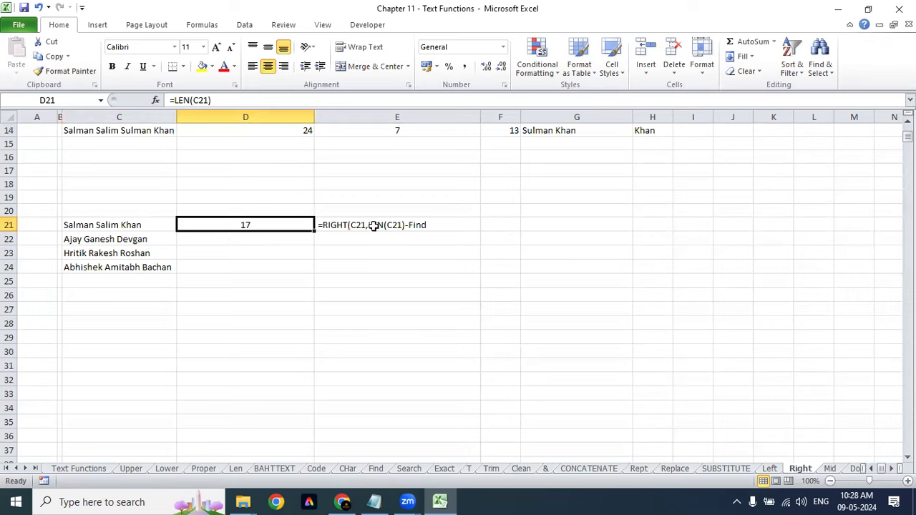
double_click(321, 225)
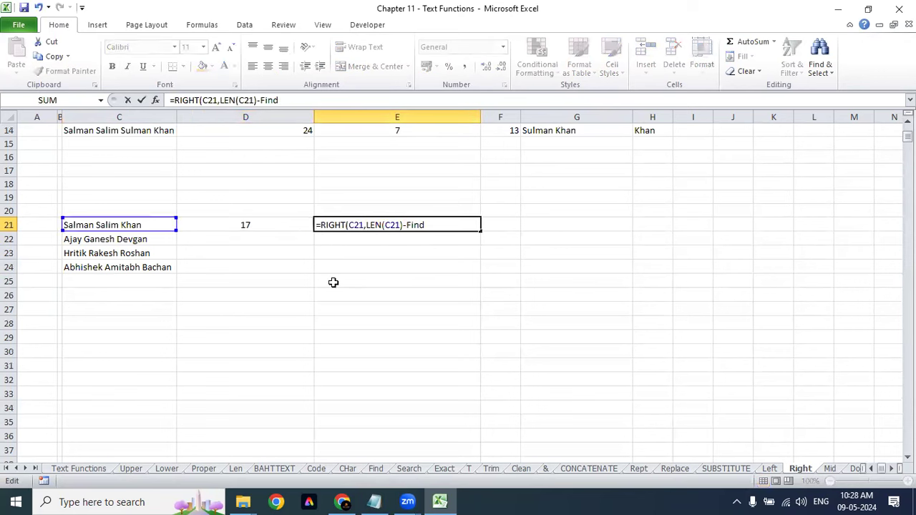
Step: Add FIND's arguments (" ",C21, then " ",C21)+1) to E21's formula
click(433, 224)
text(()
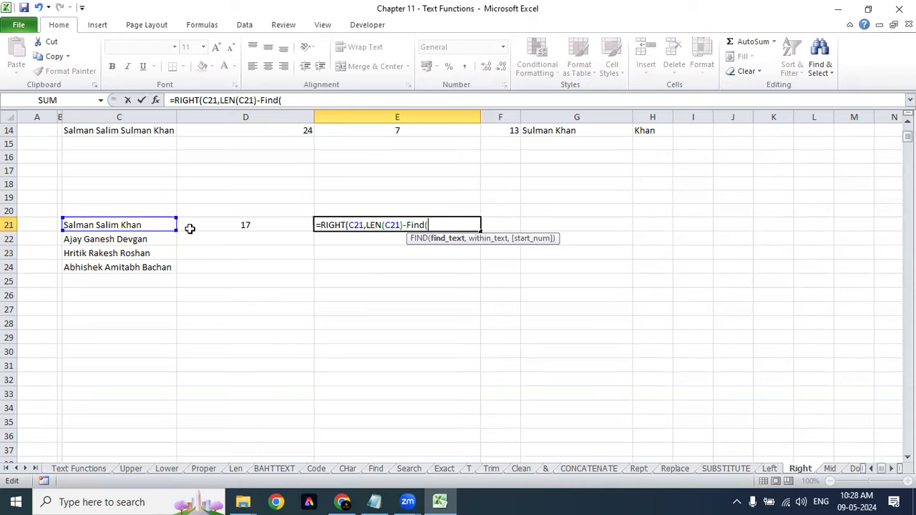
text("")
click(431, 225)
key(Right)
text(,)
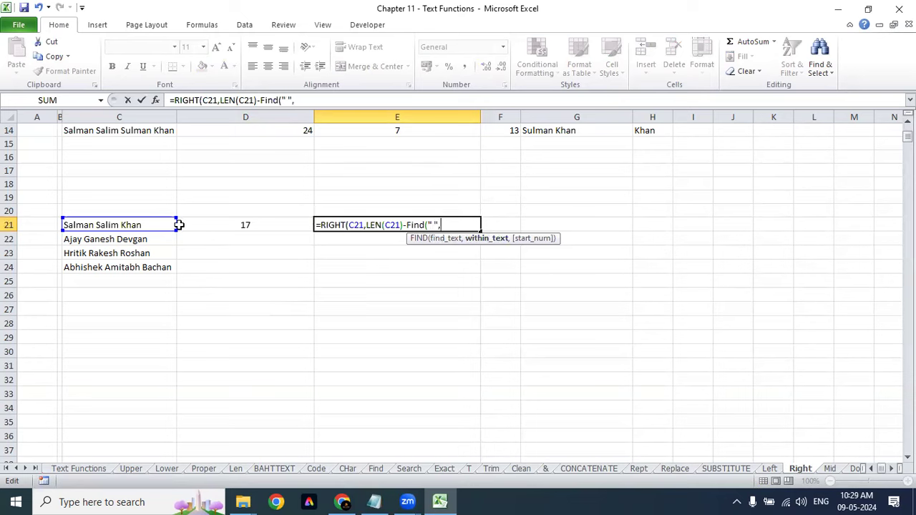
click(110, 225)
text(,)
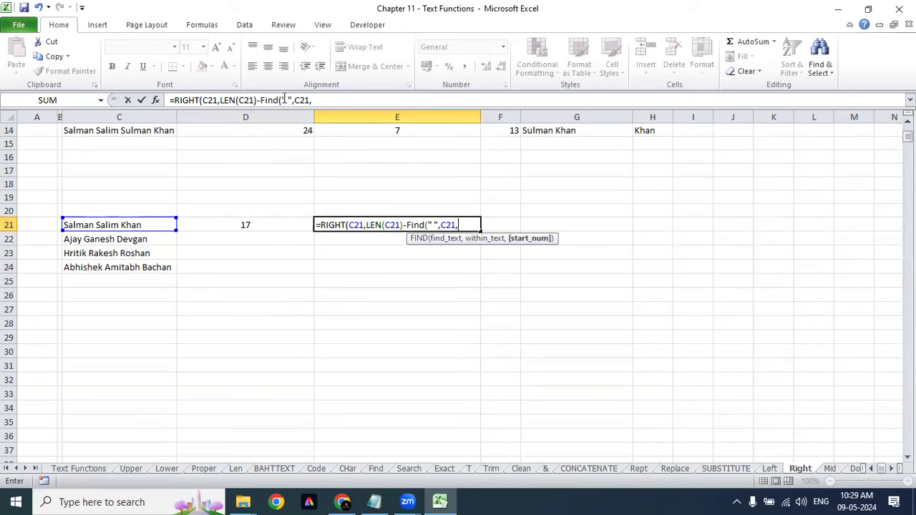
drag(281, 99, 314, 101)
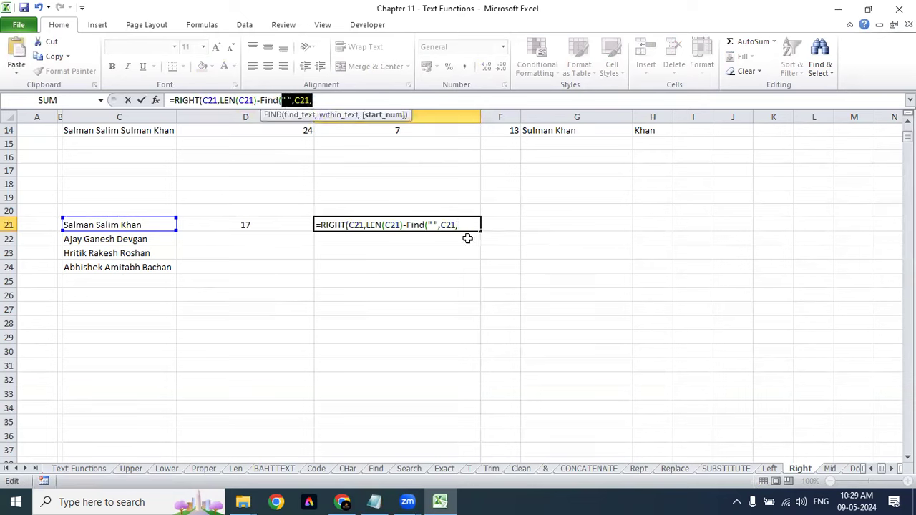
click(355, 100)
key(ctrl+v)
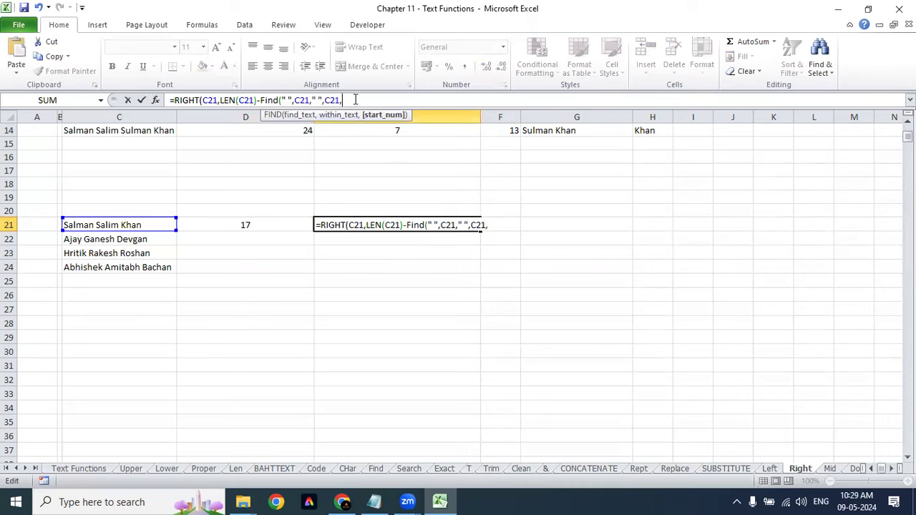
key(BackSpace)
text())
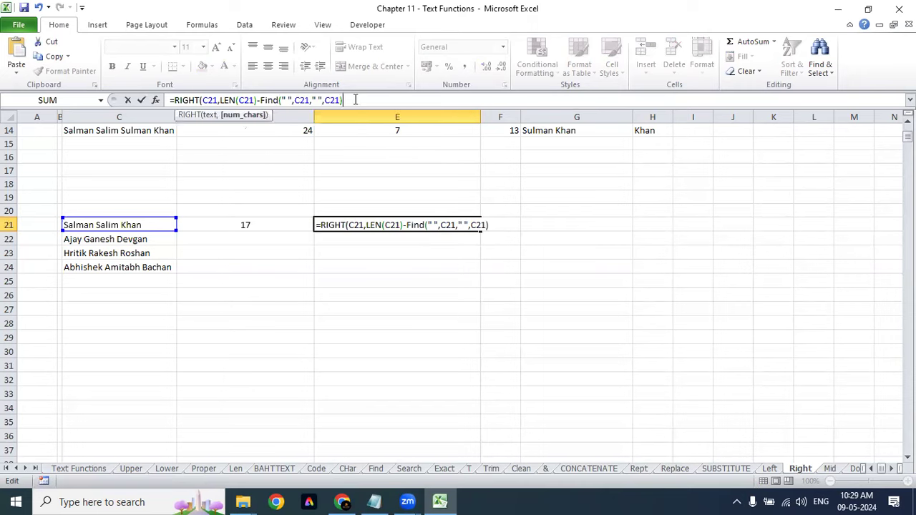
text(+1))
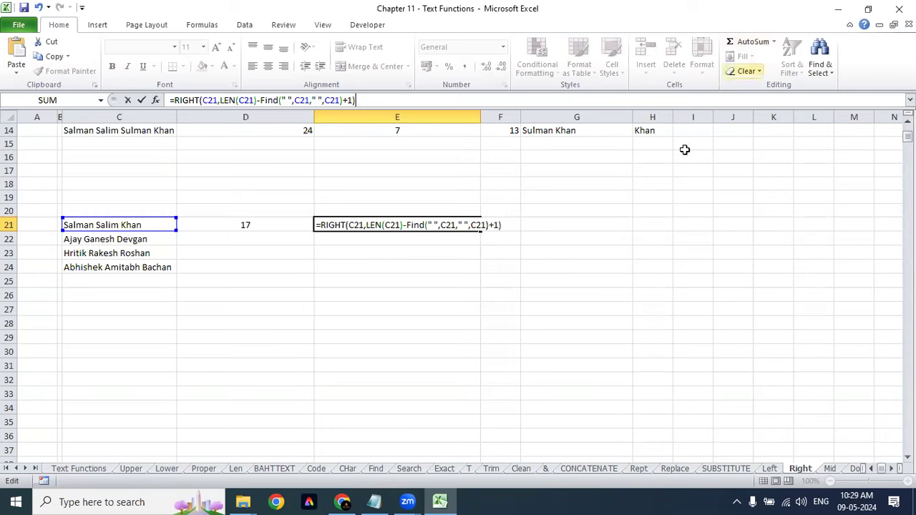
Step: Insert the inner FIND before the second " ",C21 and close the formula, returning Khan
click(459, 225)
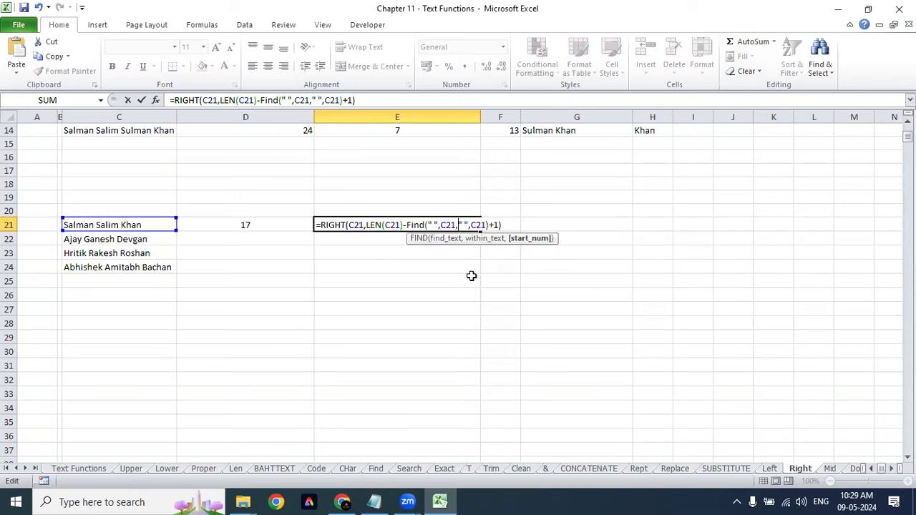
text(Find)
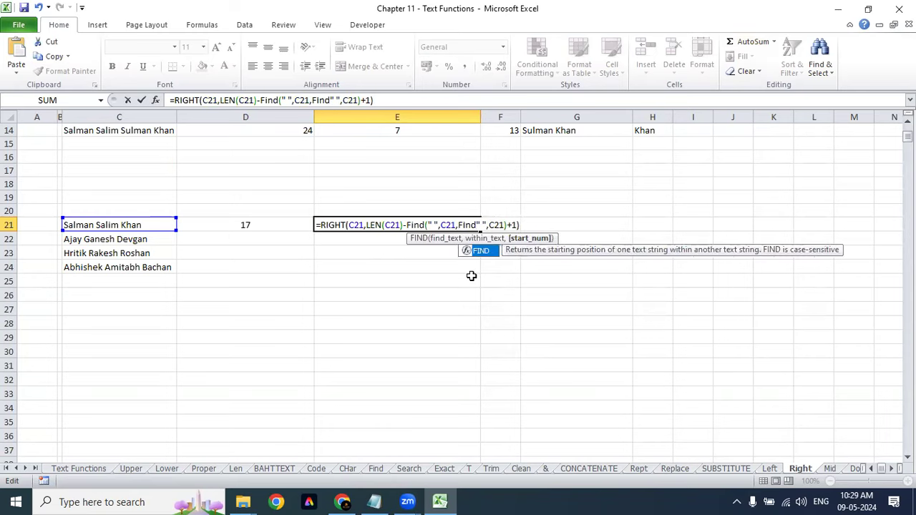
key(Tab)
click(507, 252)
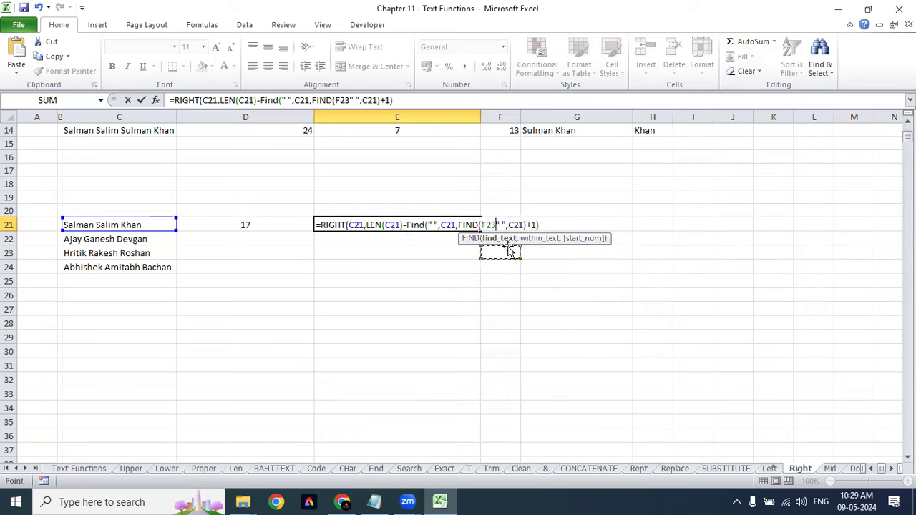
key(BackSpace)
key(BackSpace)
key(BackSpace)
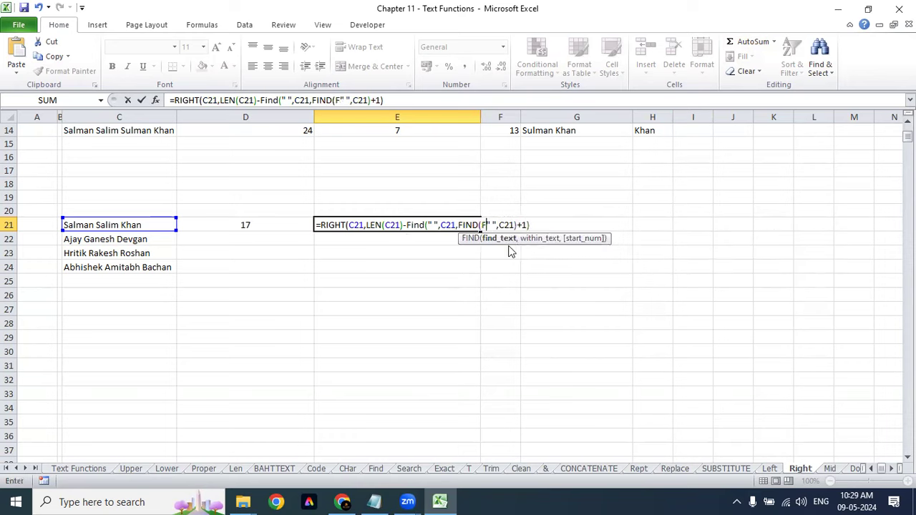
click(491, 239)
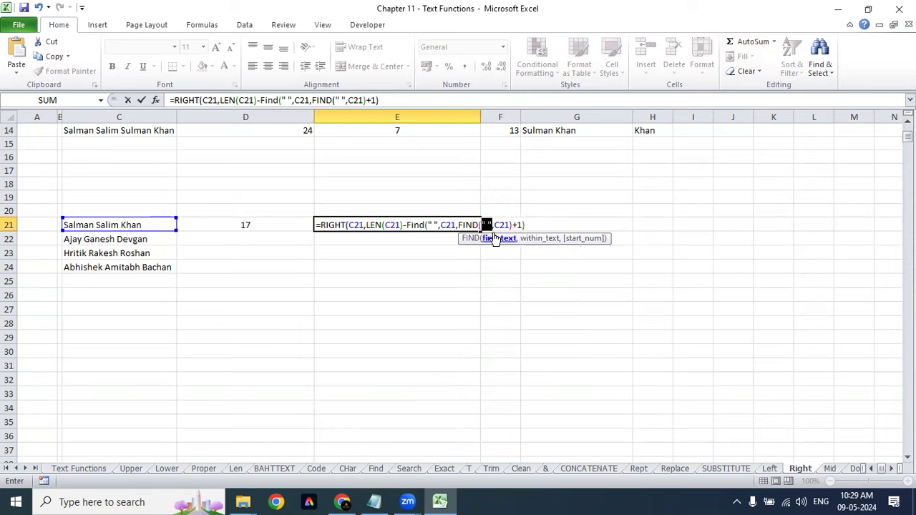
click(539, 239)
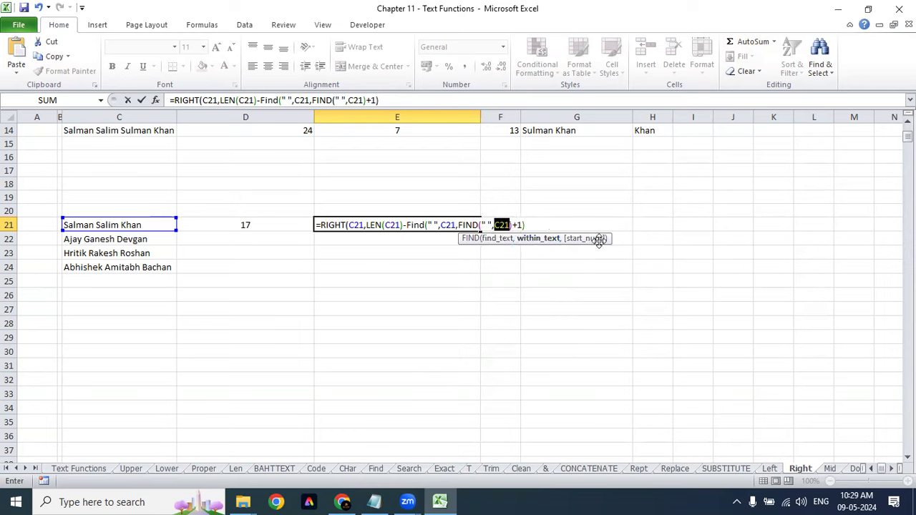
click(530, 225)
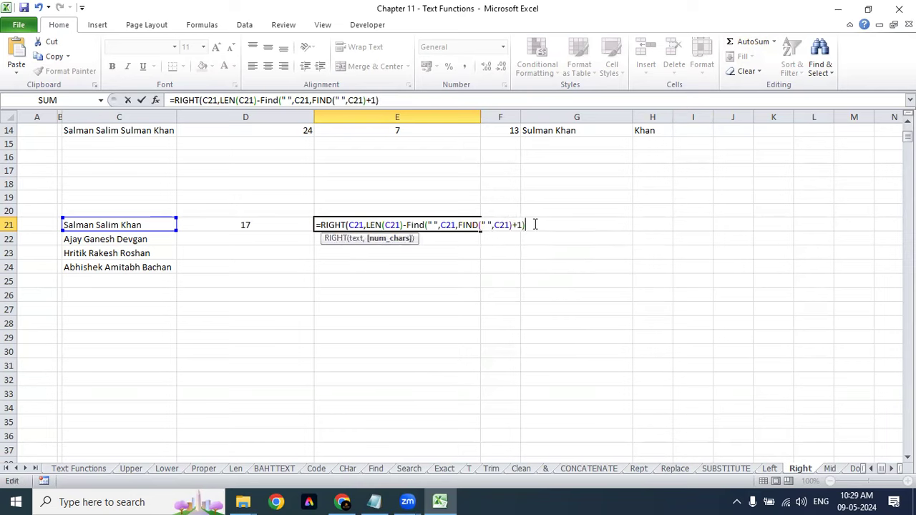
text())
key(Return)
Step: Fill E21's formula down to E24, returning Devgan, Roshan and Bachan
key(Up)
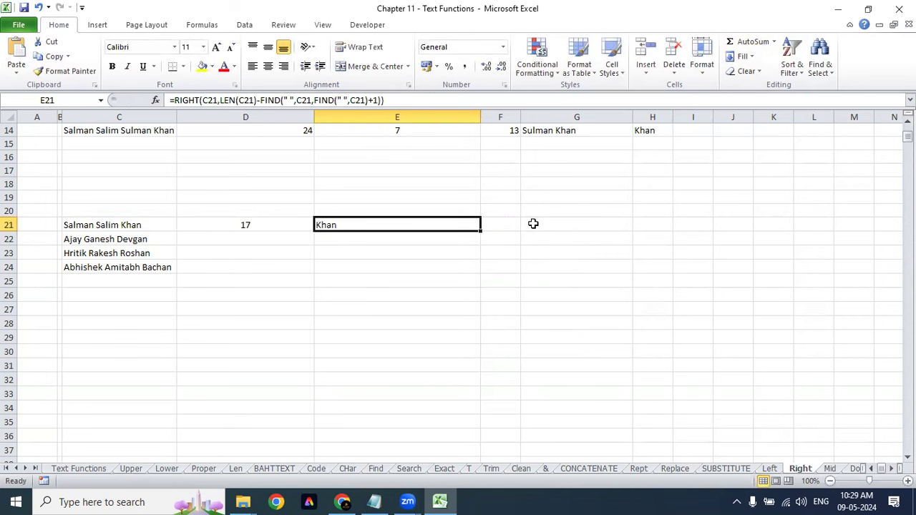
key(Down)
key(ctrl+d)
key(Down)
key(ctrl+d)
key(Down)
key(ctrl+d)
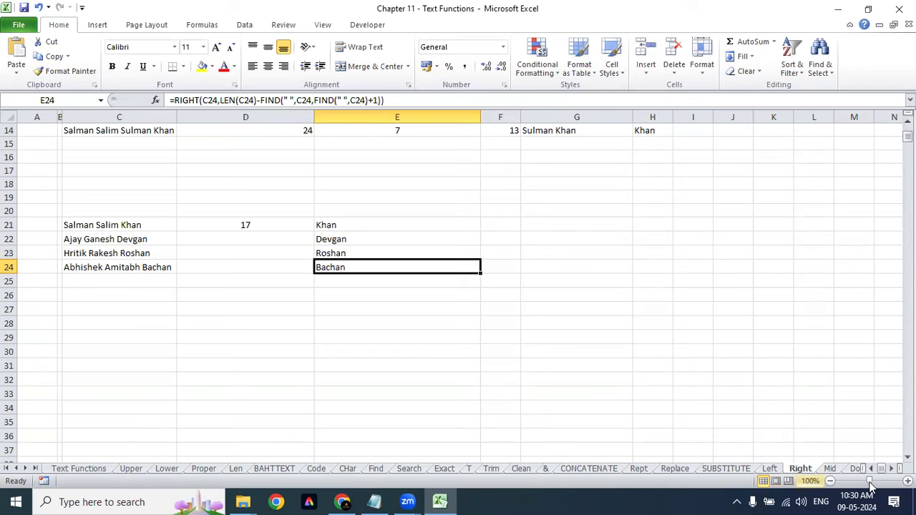
Step: Browse the Mid, Dollor, Fixed, Value and Text sheets
scroll(871, 469, right, 2)
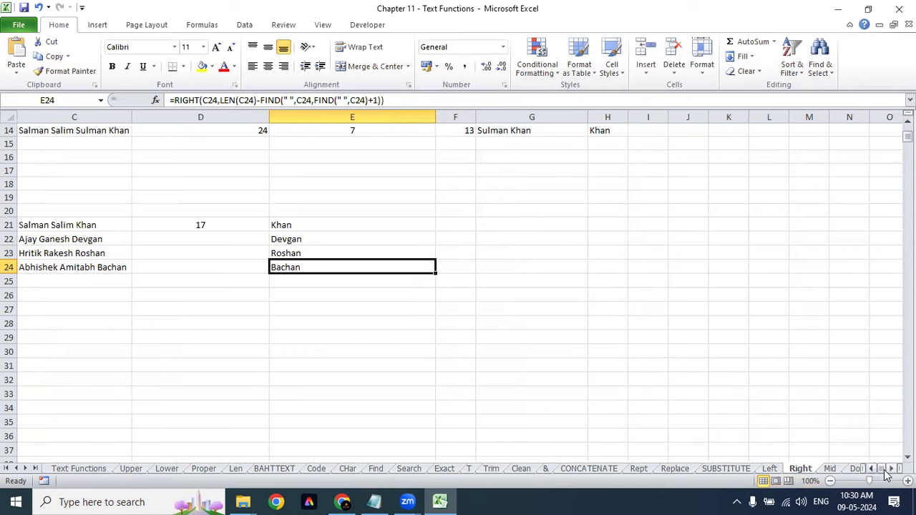
click(839, 469)
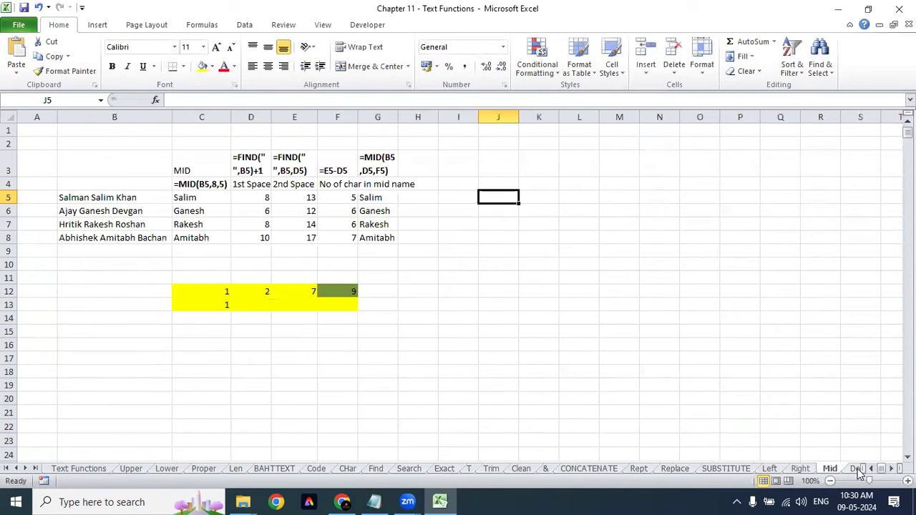
click(852, 470)
click(848, 473)
click(856, 469)
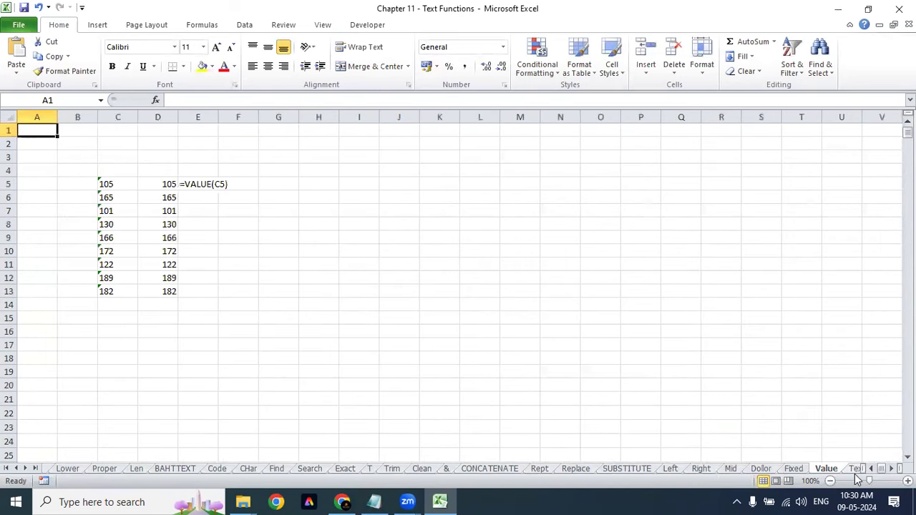
click(857, 472)
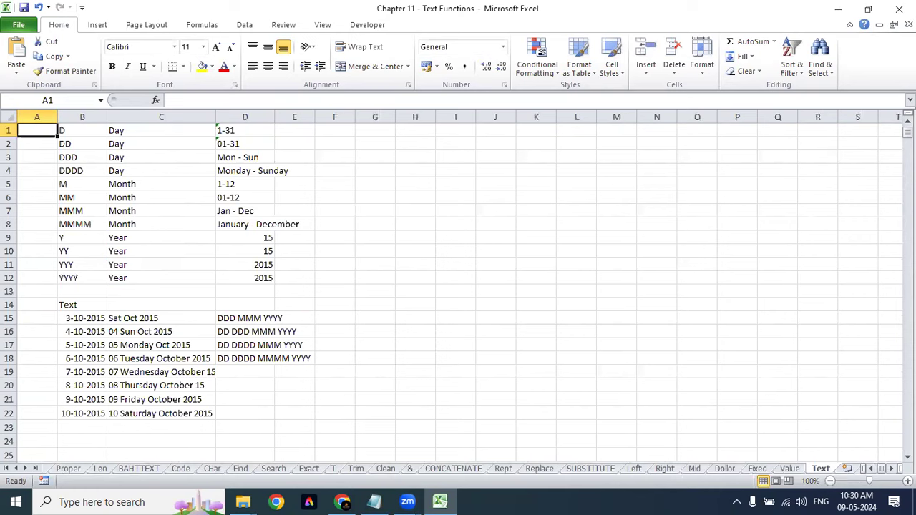
scroll(458, 286, right, 3)
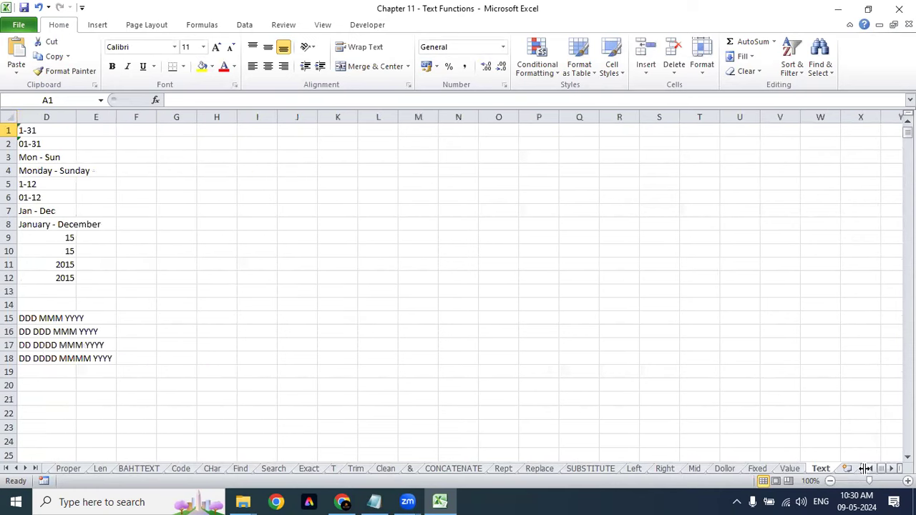
click(34, 468)
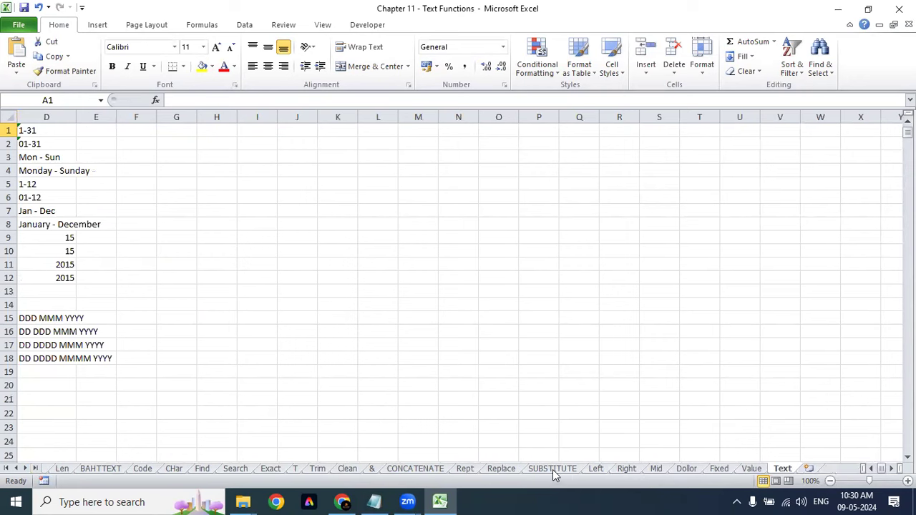
click(658, 471)
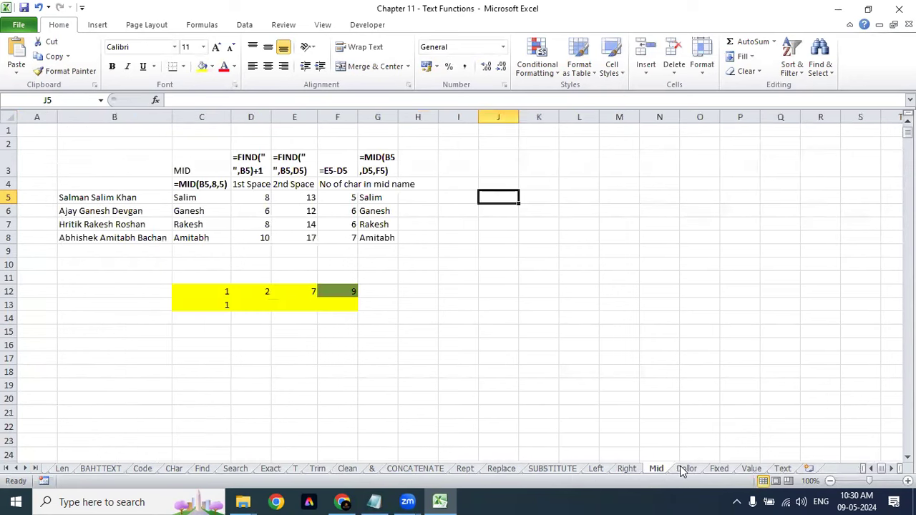
click(685, 470)
click(719, 469)
click(751, 470)
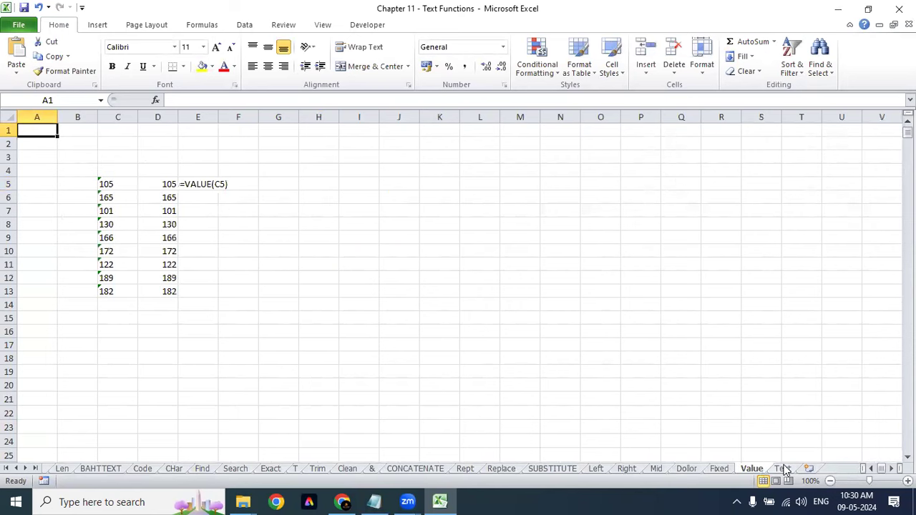
click(784, 469)
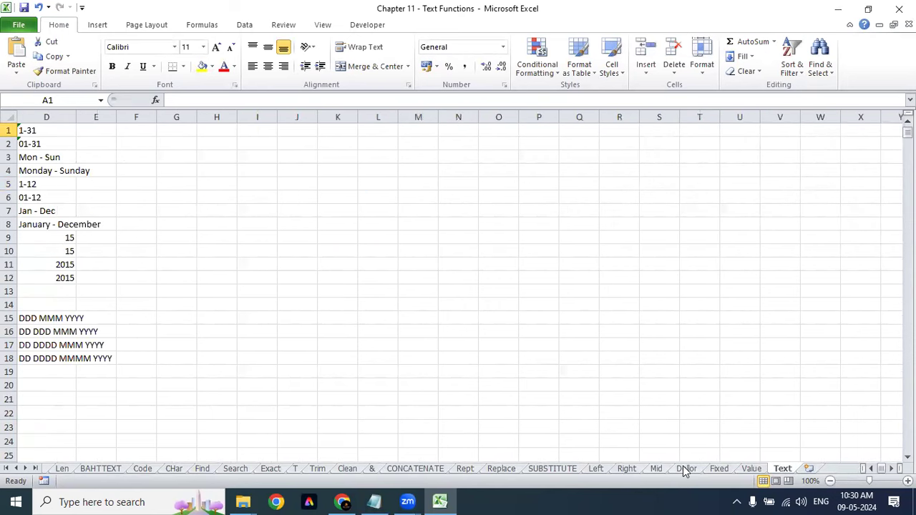
click(537, 211)
click(530, 169)
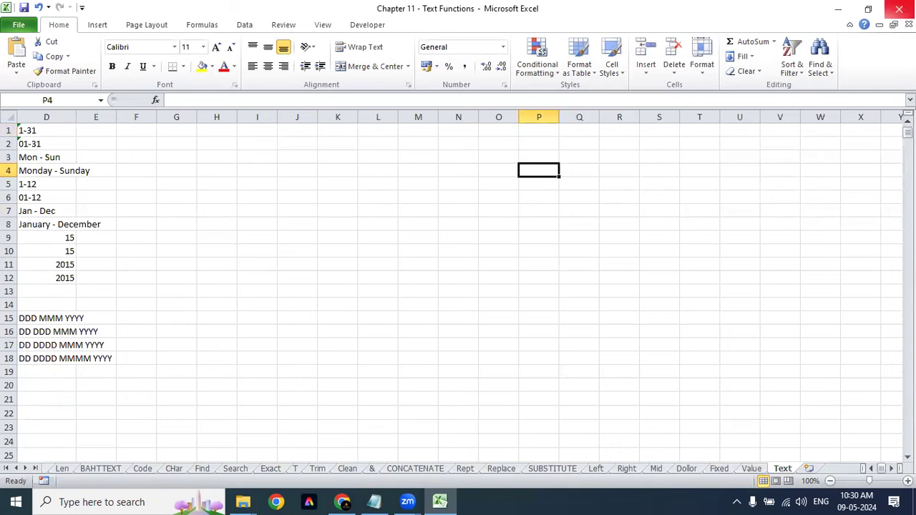
Step: Close the Chapter 11 workbook, then close Book1 without saving
click(899, 8)
click(899, 9)
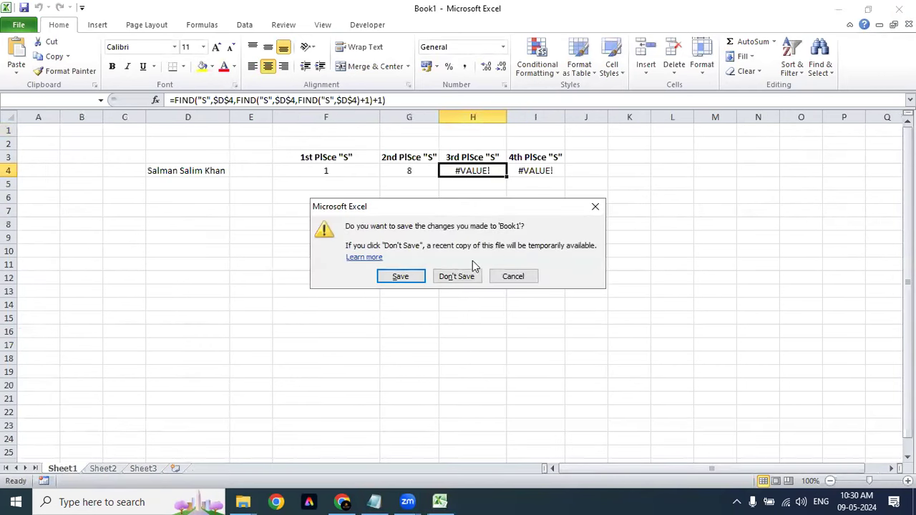
click(455, 278)
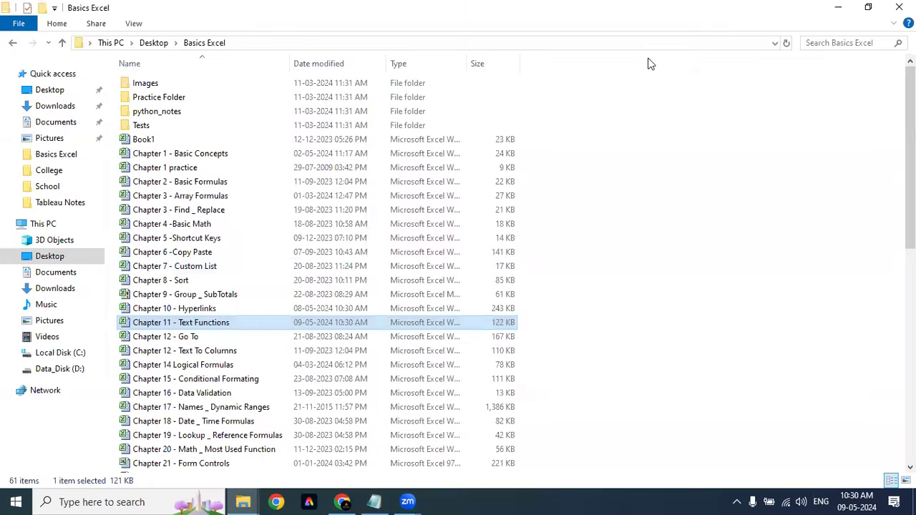